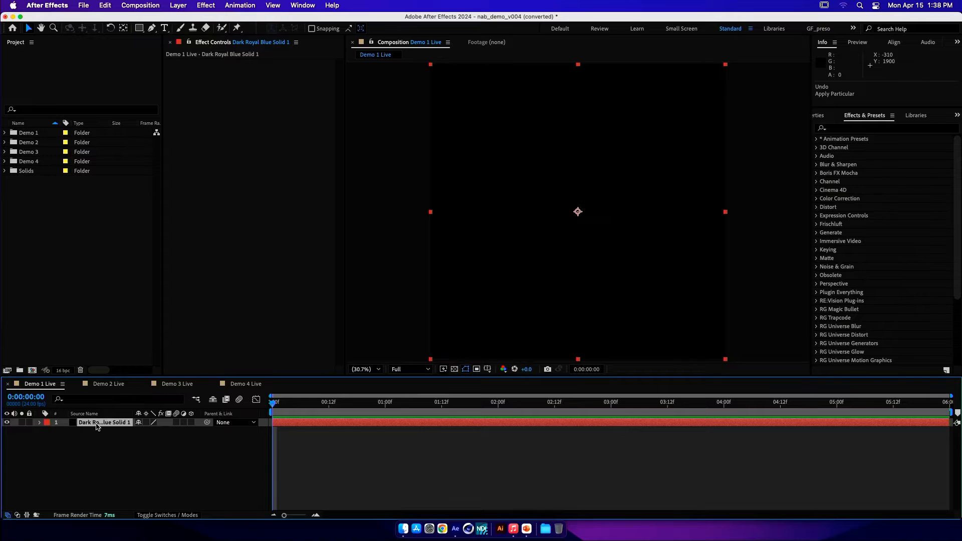
- Duplicate the Dark Royal Blue Solid 1 layer, pre-compose the copy with all attributes left in Demo 1 Live, and open the new composition
key("super+d")
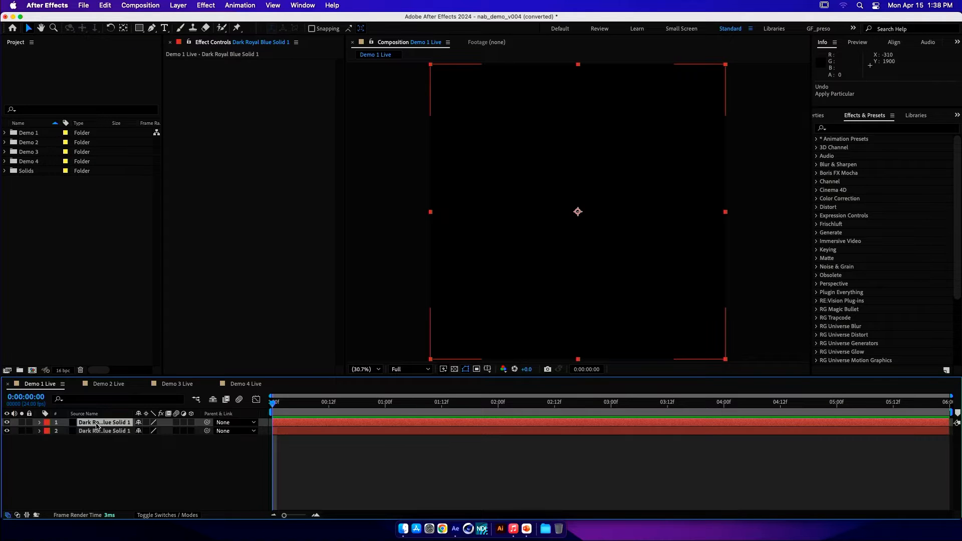
key("super+shift+c")
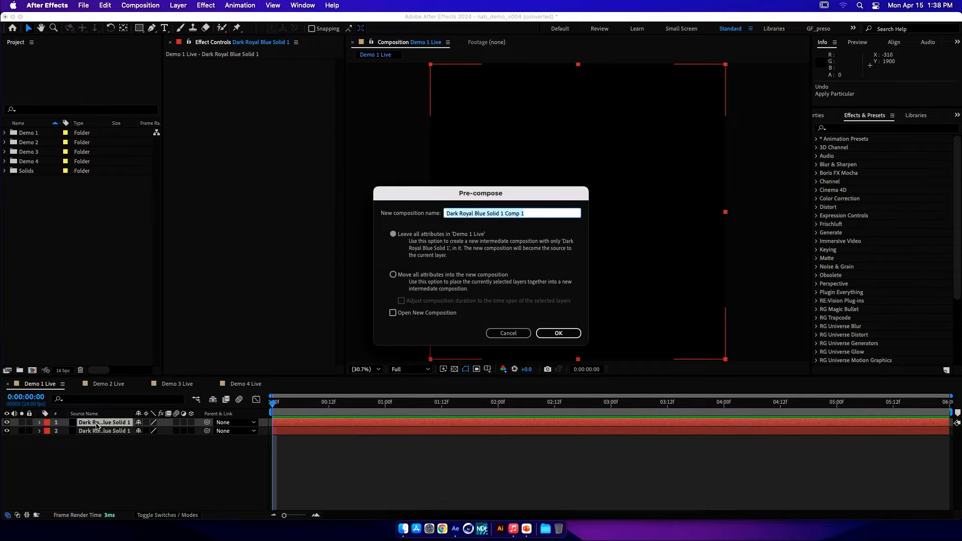
key("Return")
double_click(97, 424)
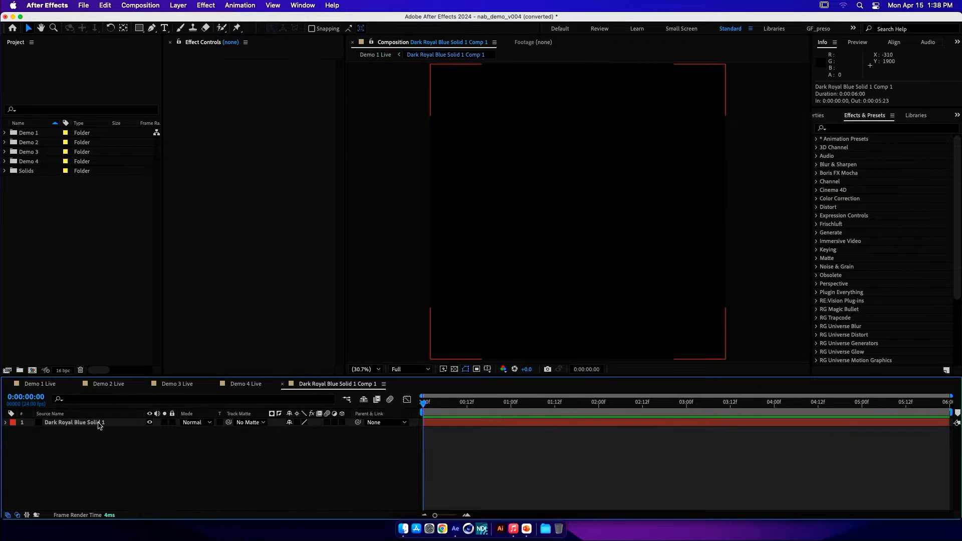
- Set the precomp's duration to 0:00:12:00 and extend its solid layer to the end of the timeline
key("super+k")
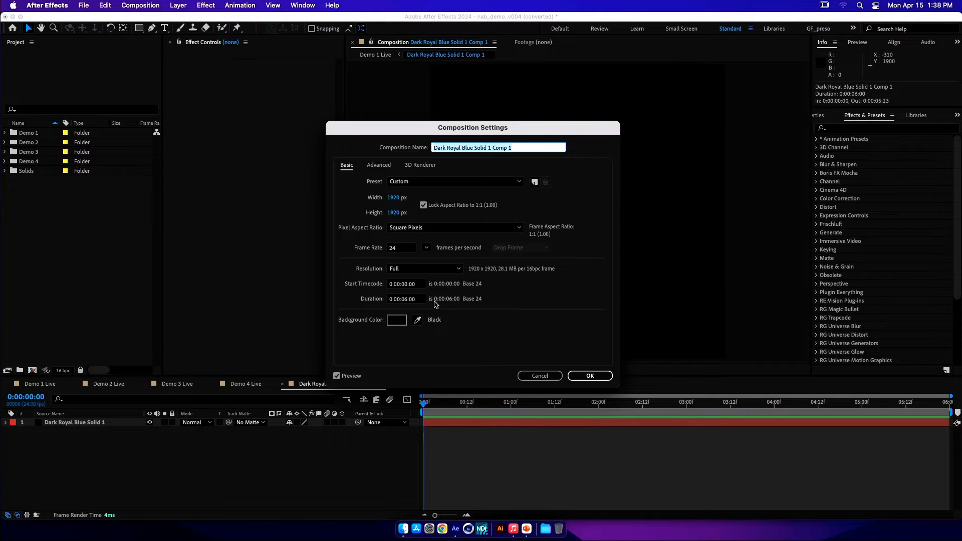
left_click(420, 297)
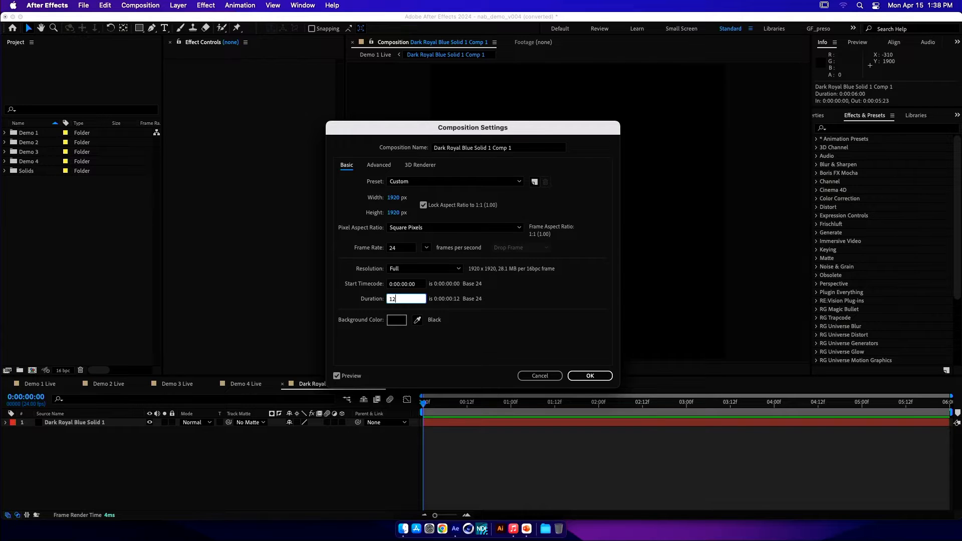
type("12")
key("Return")
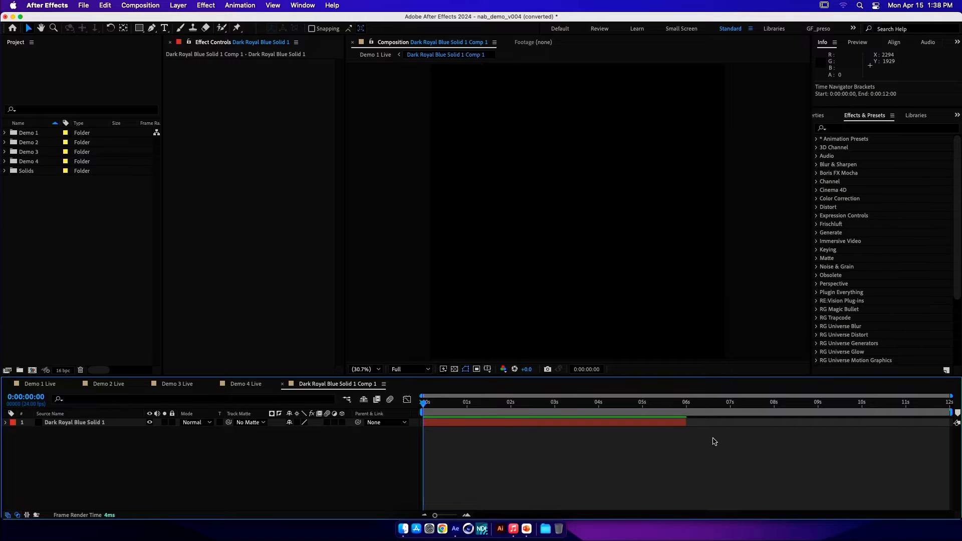
left_click_drag(686, 423, 937, 435)
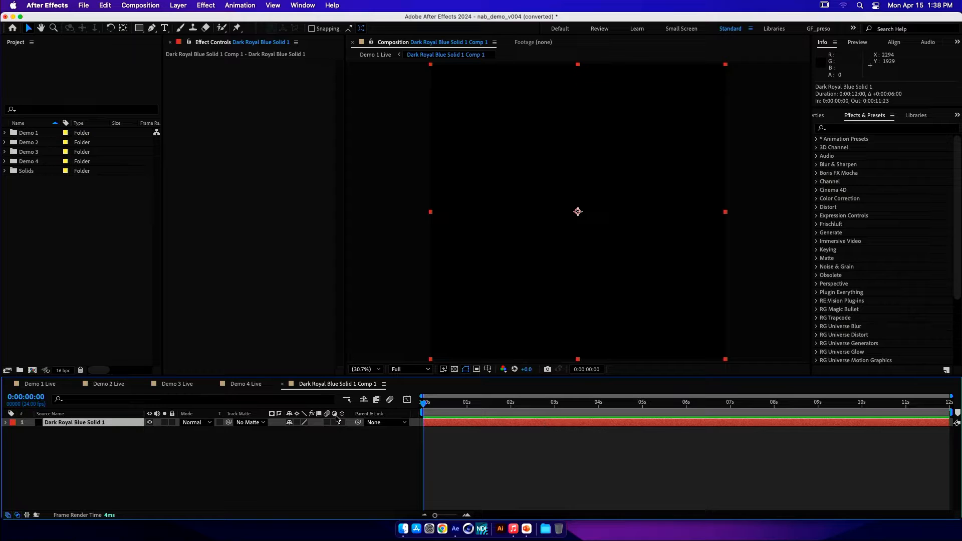
- Apply the Particular effect to the Dark Royal Blue Solid 1 layer in the precomp
key("ctrl+space")
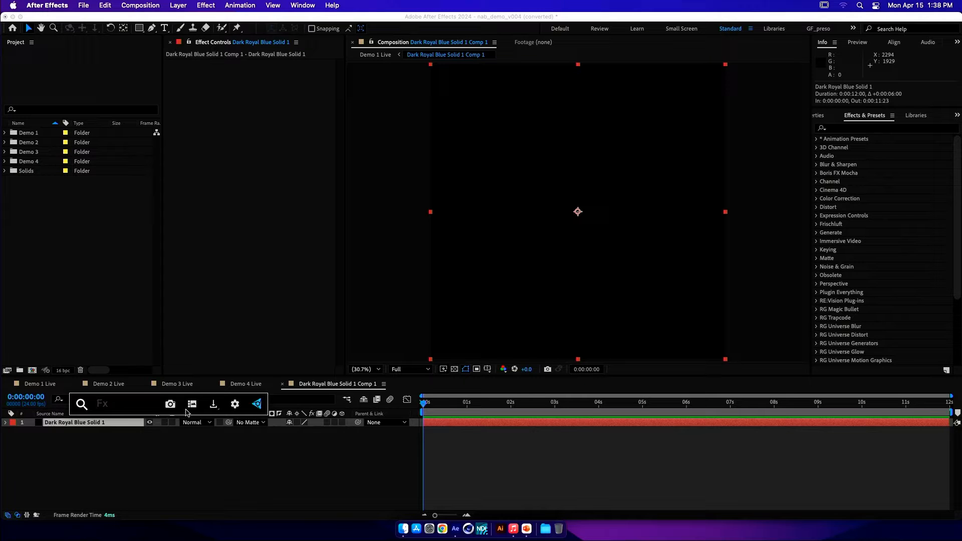
left_click(109, 459)
left_click(85, 427)
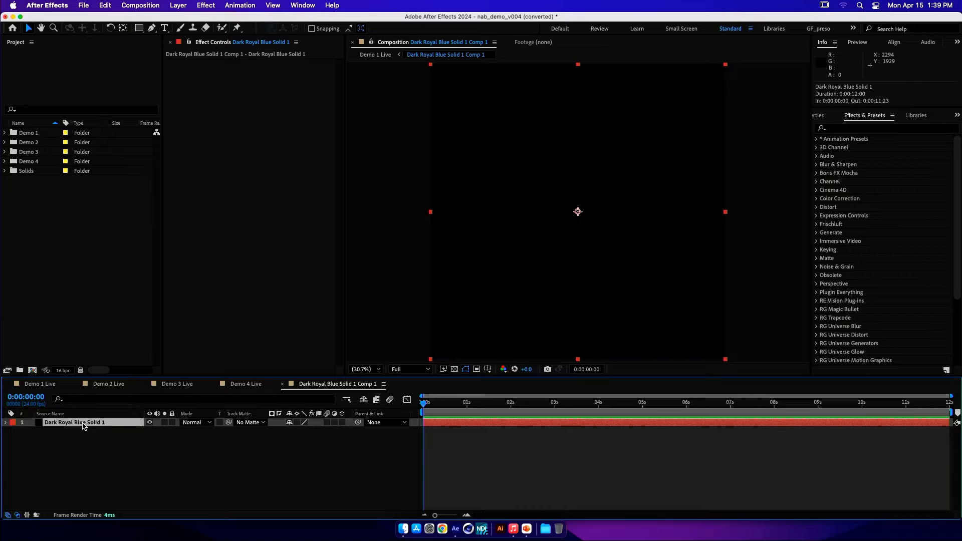
key("ctrl+space")
type("par")
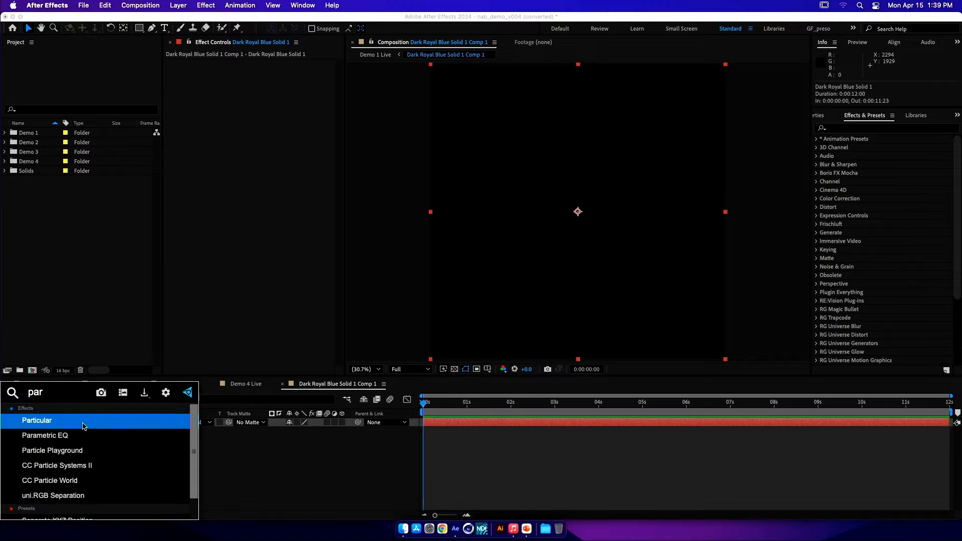
left_click(83, 426)
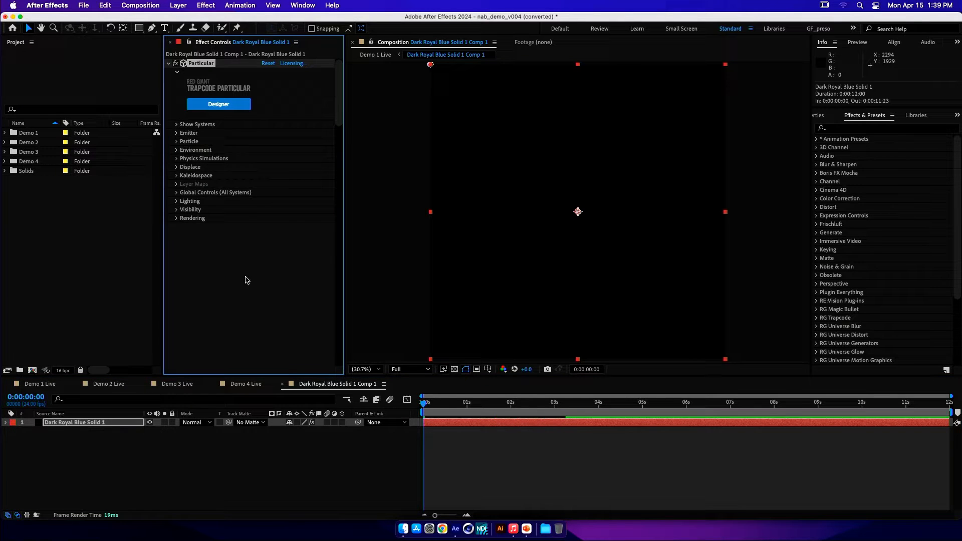
- Open the Trapcode Particular Designer and apply the Box emitter type block to the primary system
left_click(219, 104)
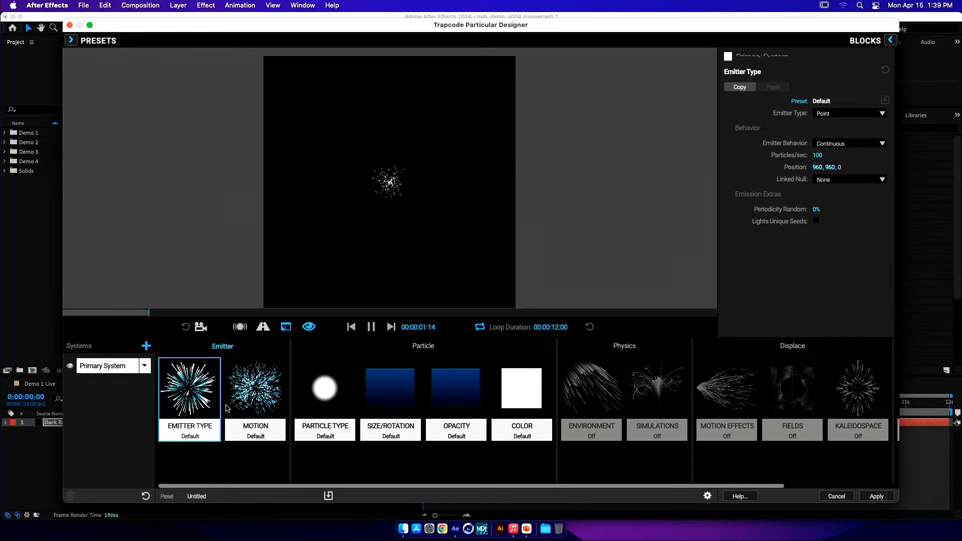
left_click(890, 40)
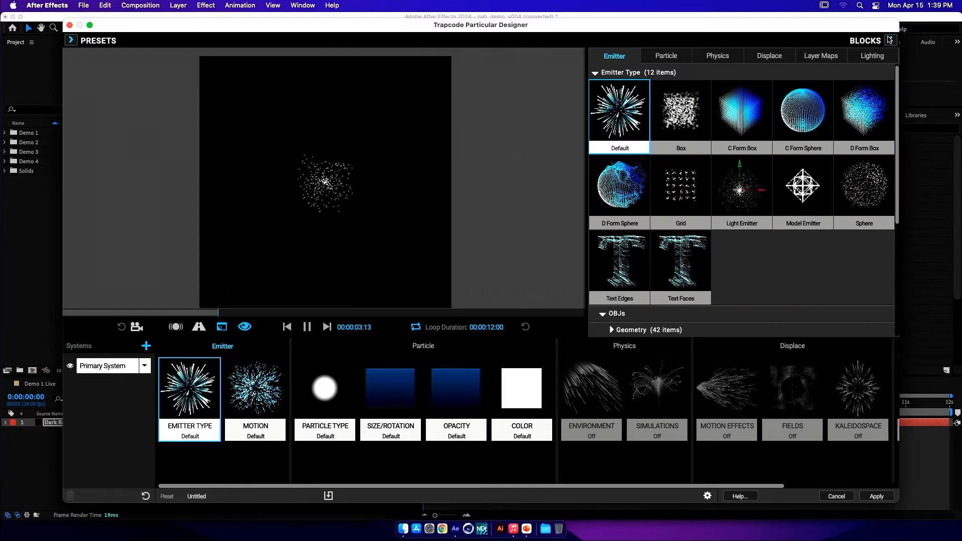
left_click(681, 113)
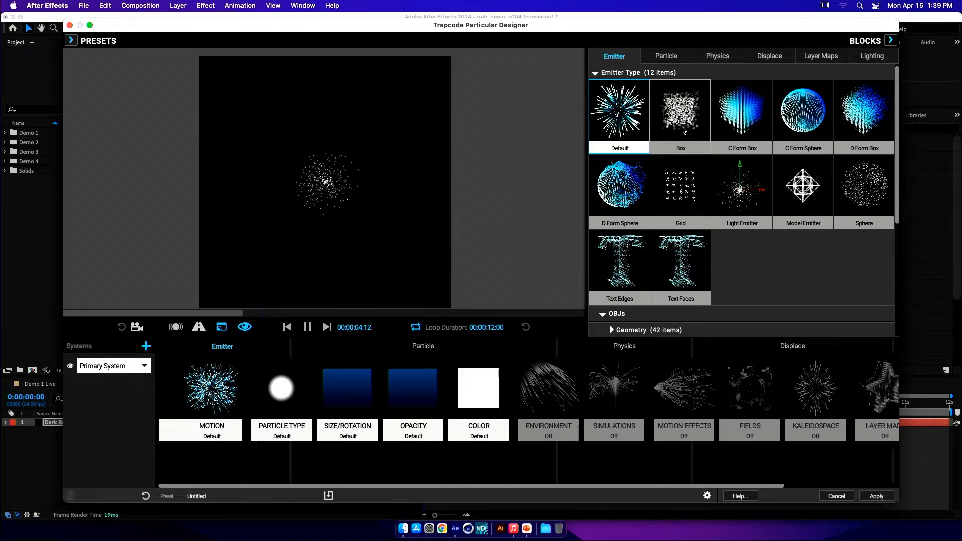
left_click(891, 40)
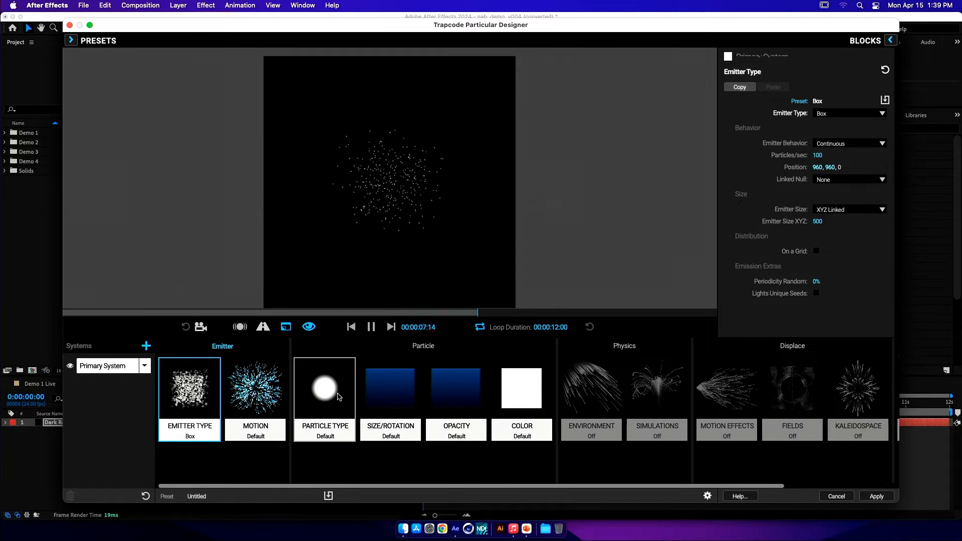
- Set the primary system's particle life to 6 seconds
left_click(338, 397)
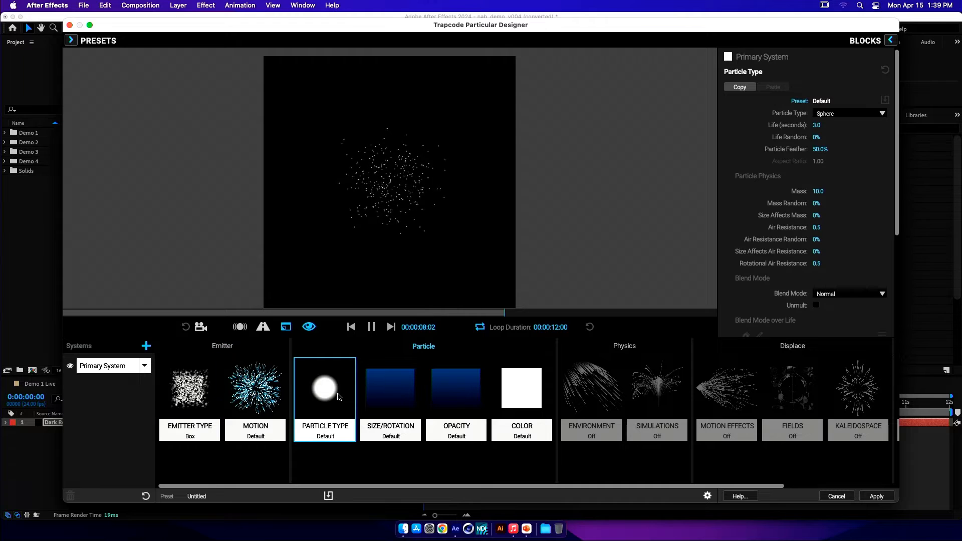
left_click(817, 125)
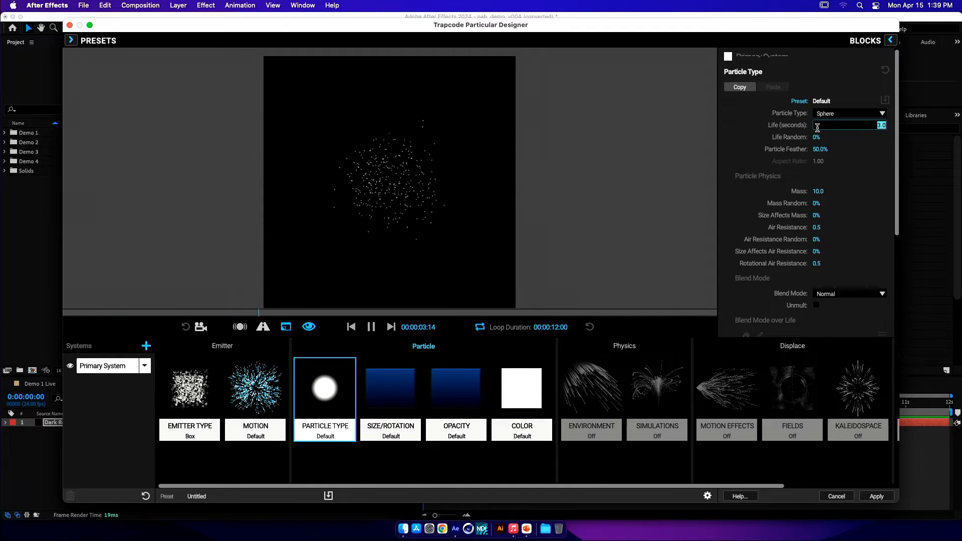
type("6")
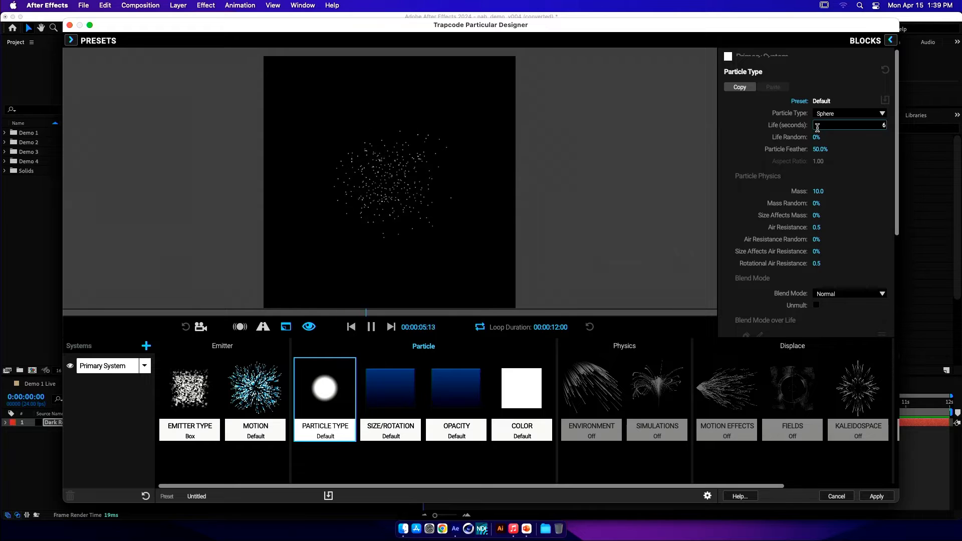
key("Return")
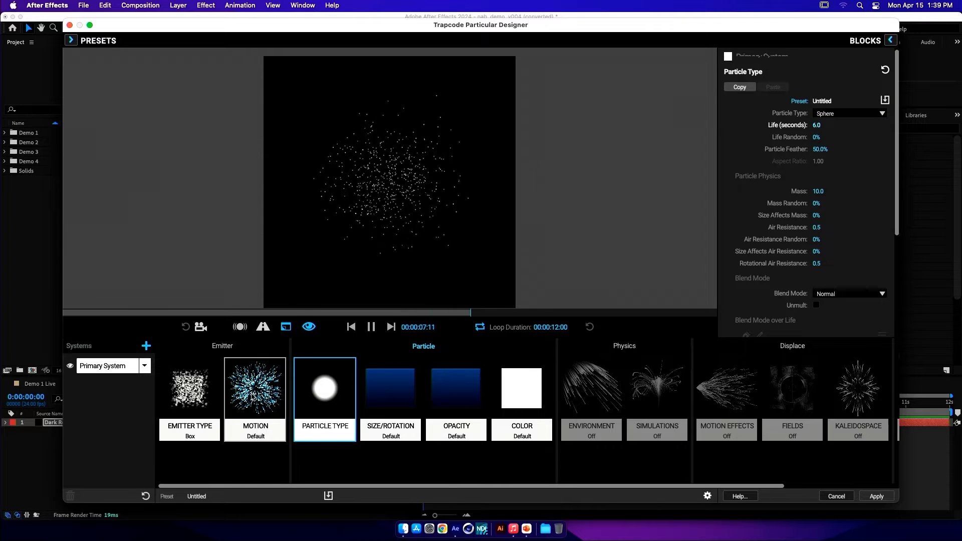
- Switch the box emitter's size to XYZ Individual and set Emitter Size Y to 2000
left_click(197, 393)
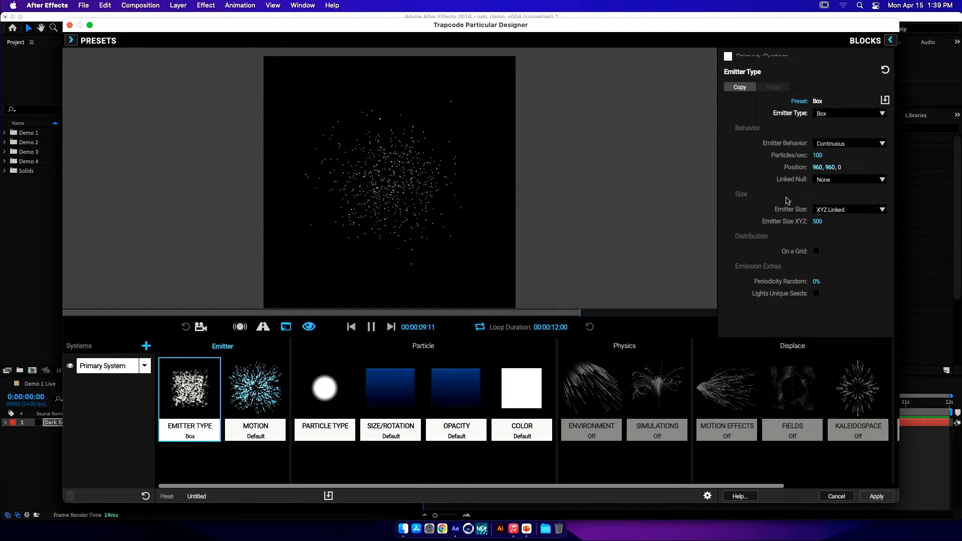
left_click(840, 210)
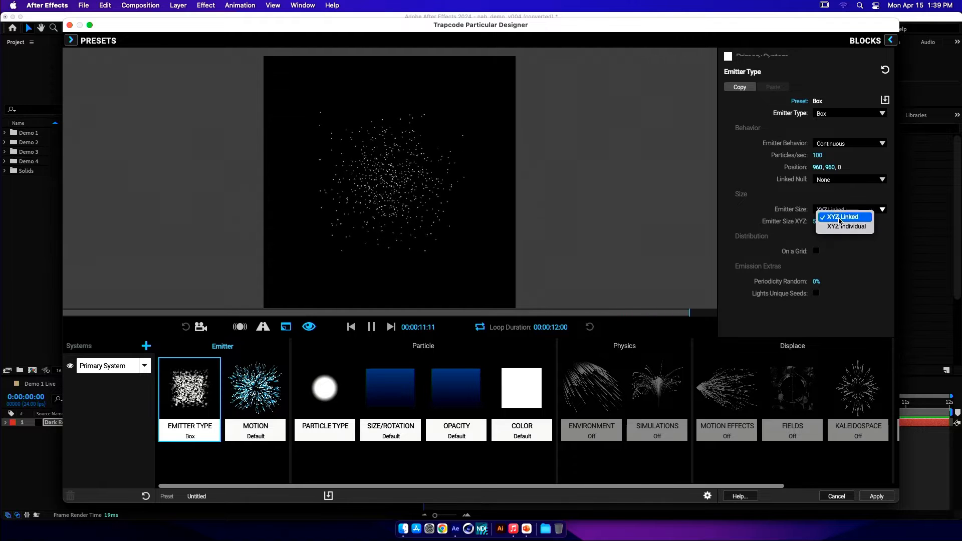
left_click(846, 226)
left_click(817, 233)
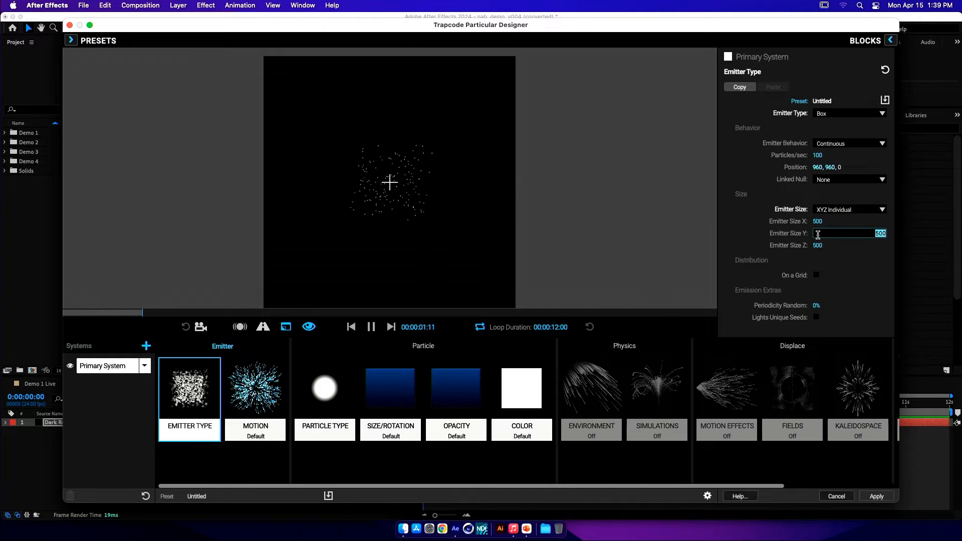
type("2")
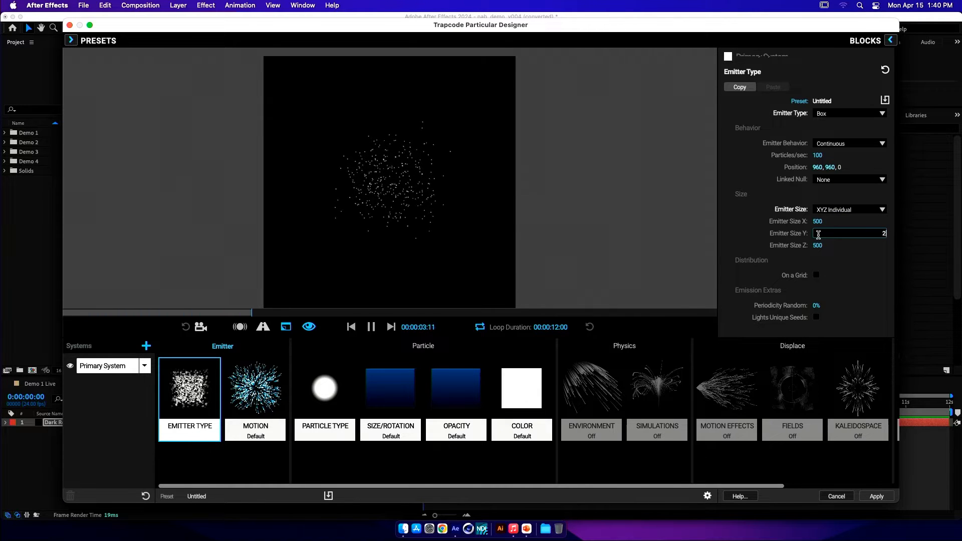
type("000")
key("Return")
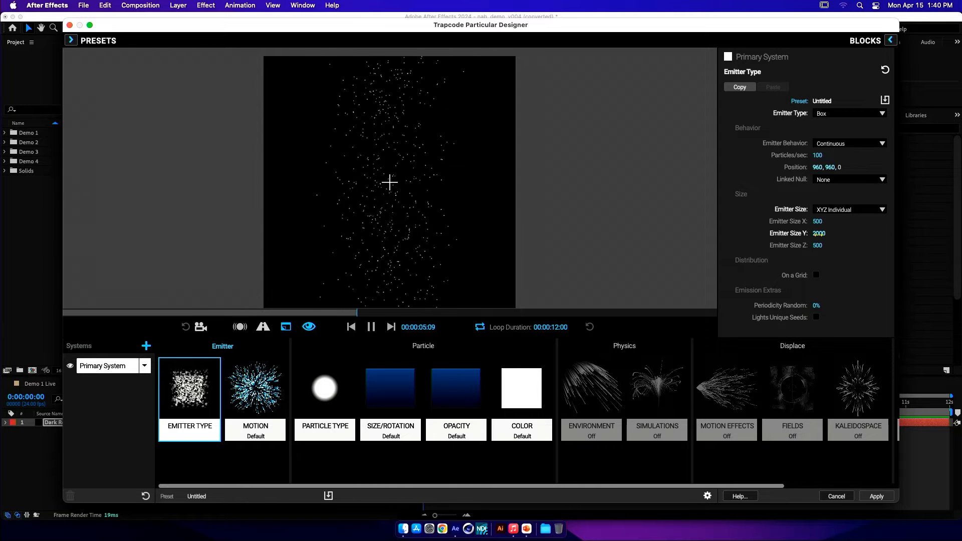
- Set the emitter motion's Velocity to 20 and its Velocity Random to 100%
left_click(264, 409)
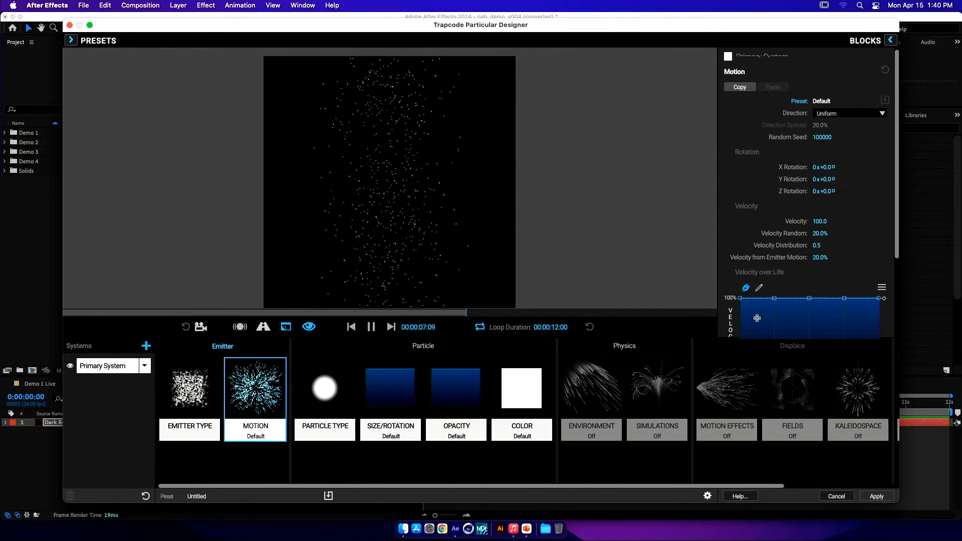
left_click_drag(827, 221, 823, 220)
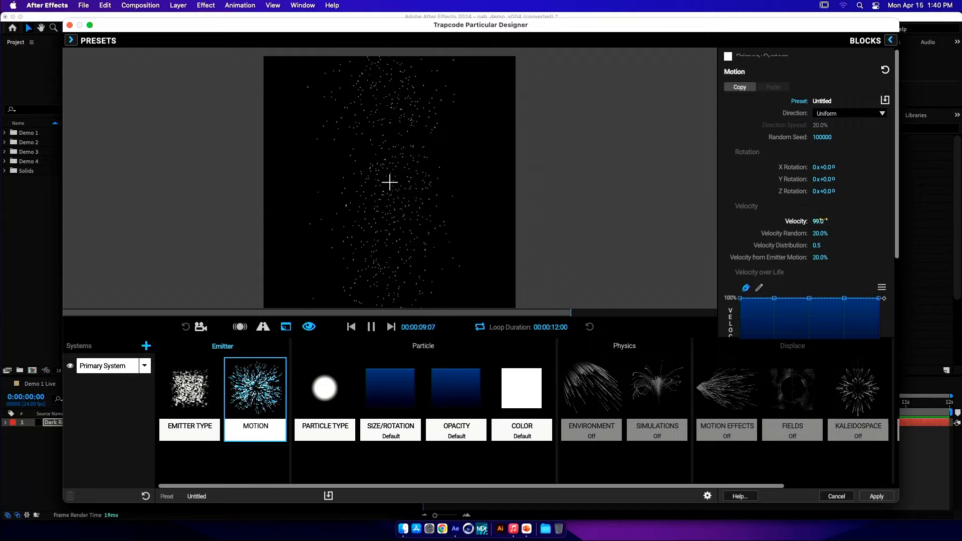
left_click(818, 220)
type("2")
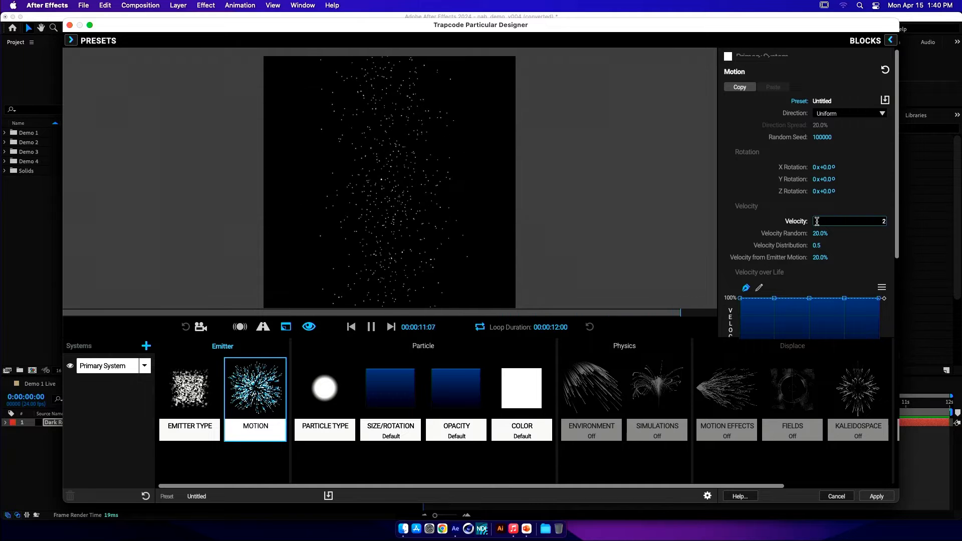
type("0")
key("Return")
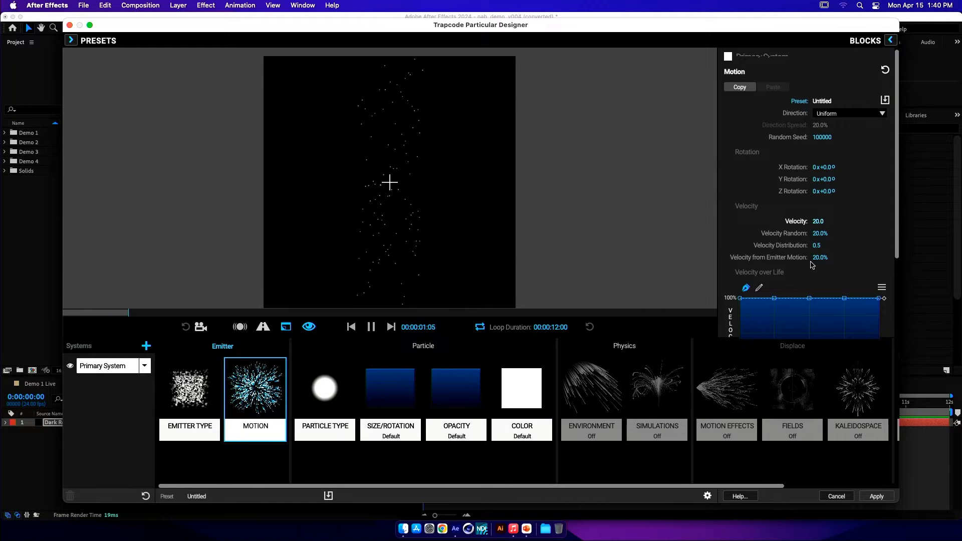
left_click(820, 234)
type("100")
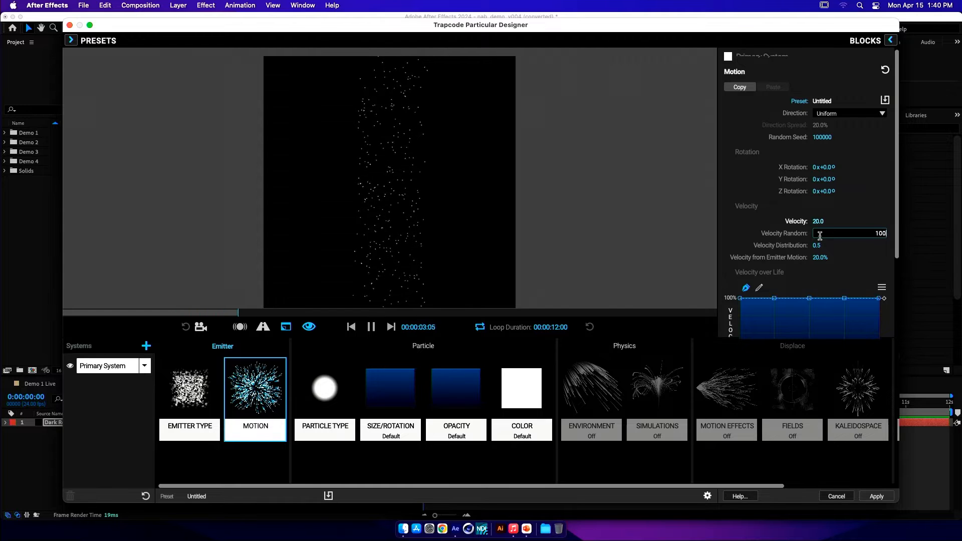
key("Return")
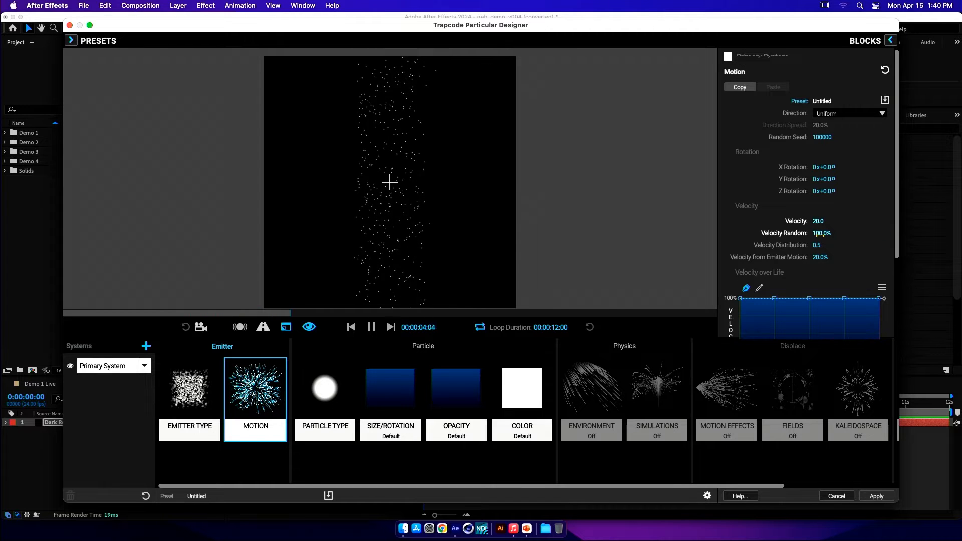
- Apply the Bell Curve preset to the particles' Opacity Over Life graph
left_click(470, 401)
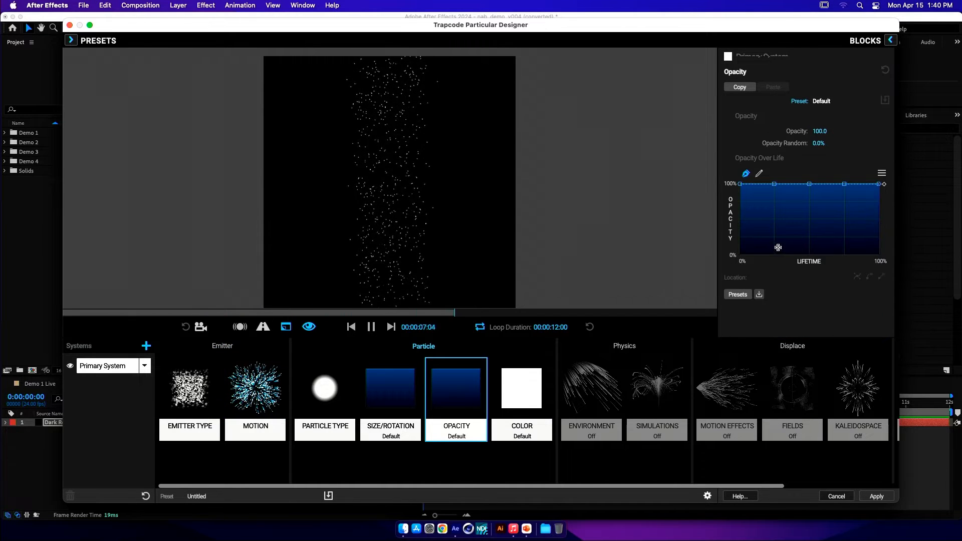
left_click(737, 294)
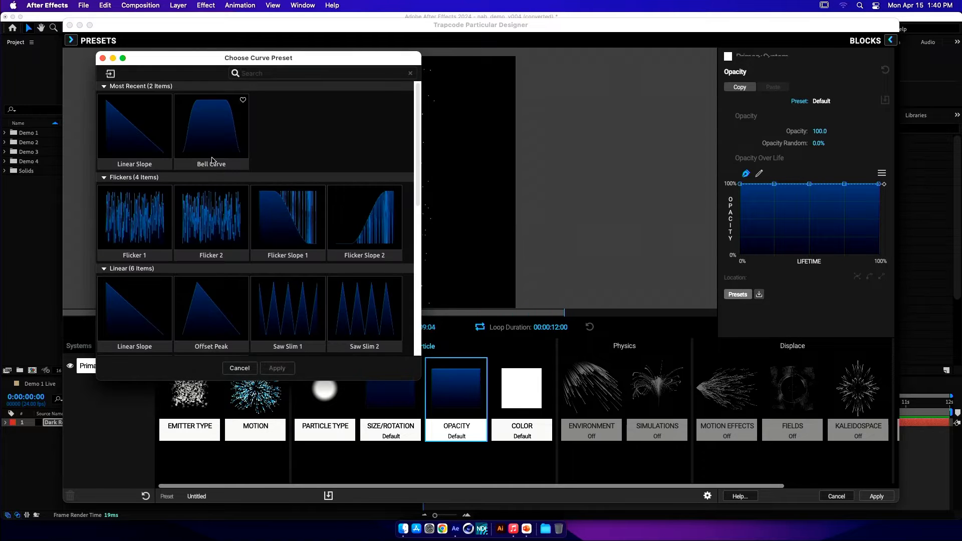
left_click(211, 150)
left_click(275, 368)
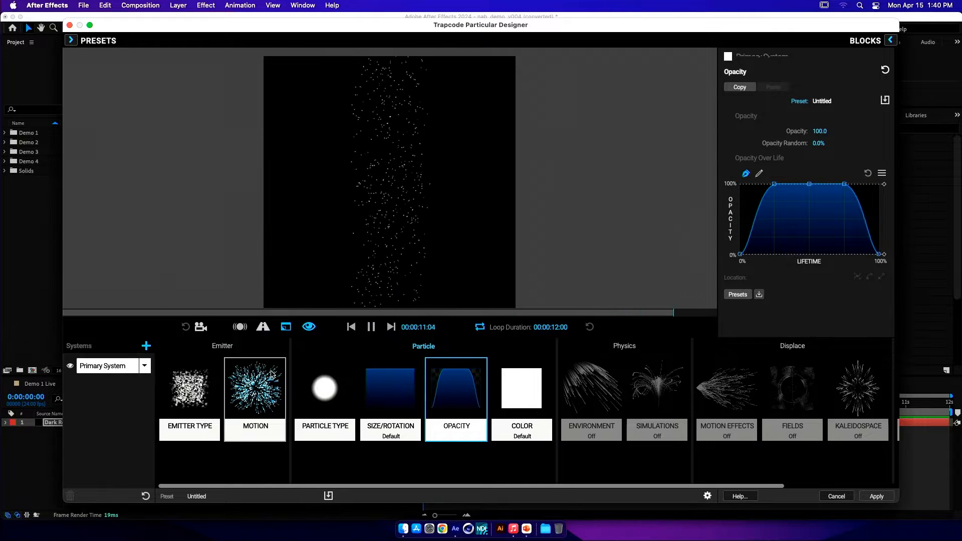
- Change the primary system's particle type to Glow Sphere (No DOF)
left_click(325, 391)
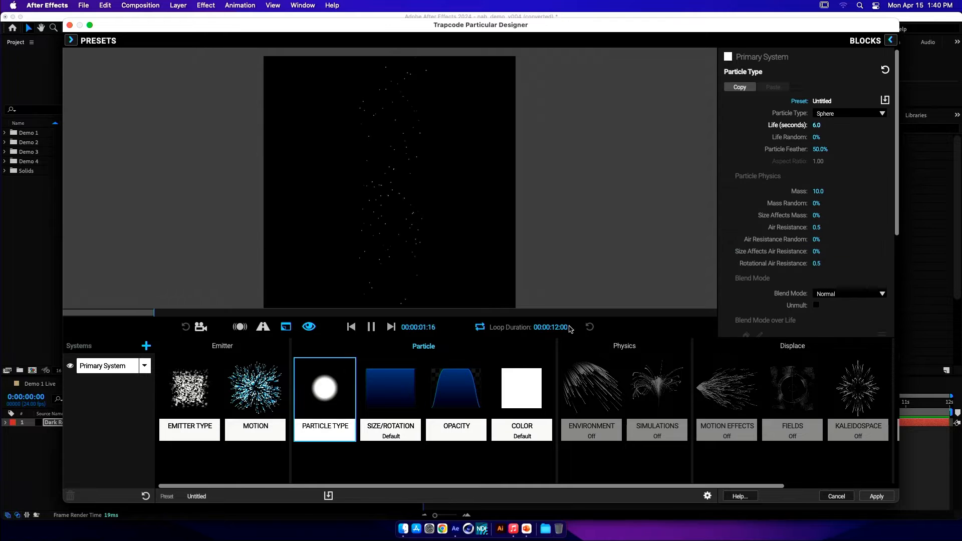
left_click(855, 115)
left_click(854, 131)
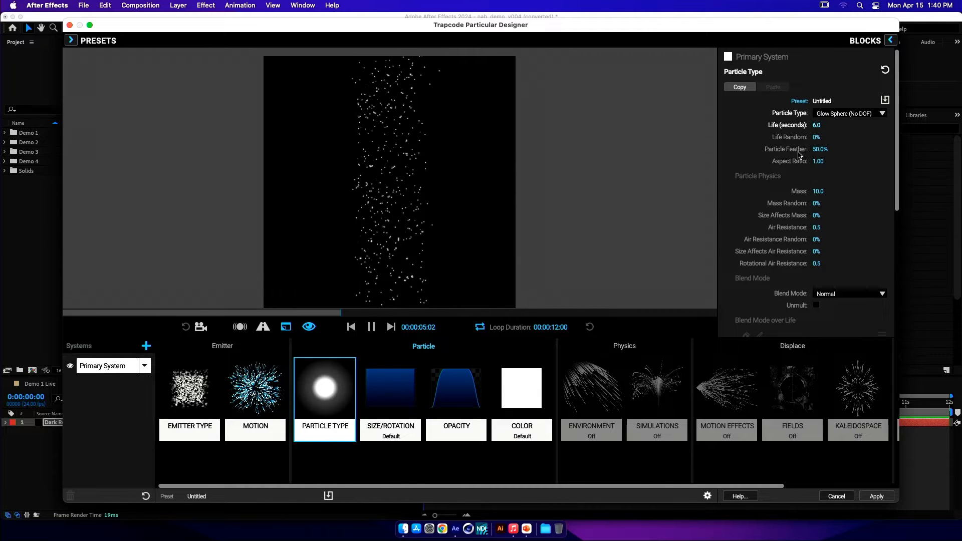
- Set the particle color to Random from Gradient and remove the gradient's middle cyan stop
left_click(510, 389)
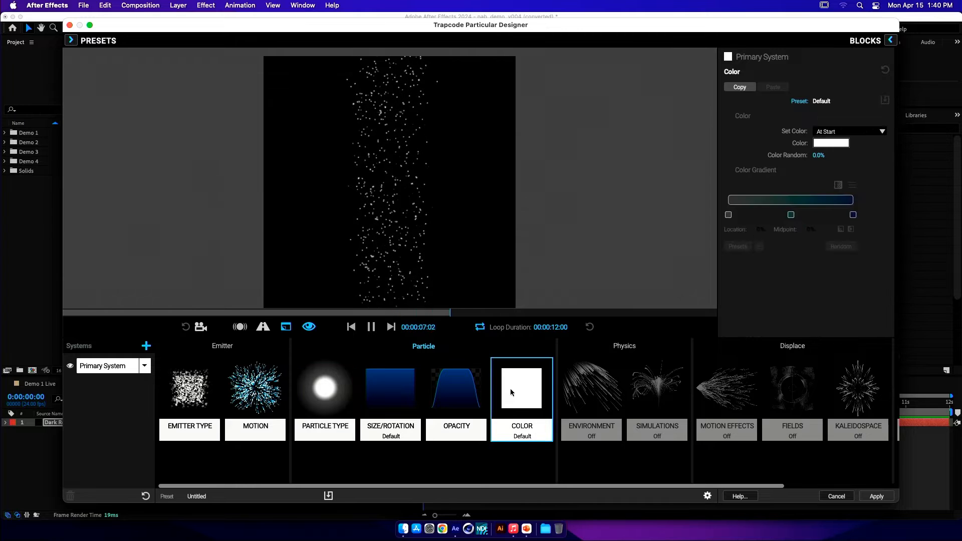
left_click(852, 131)
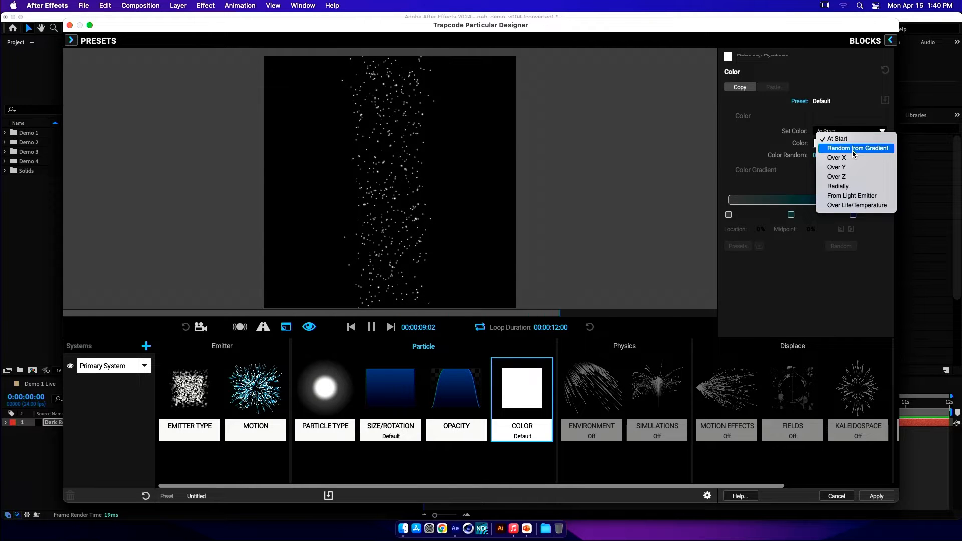
left_click(854, 149)
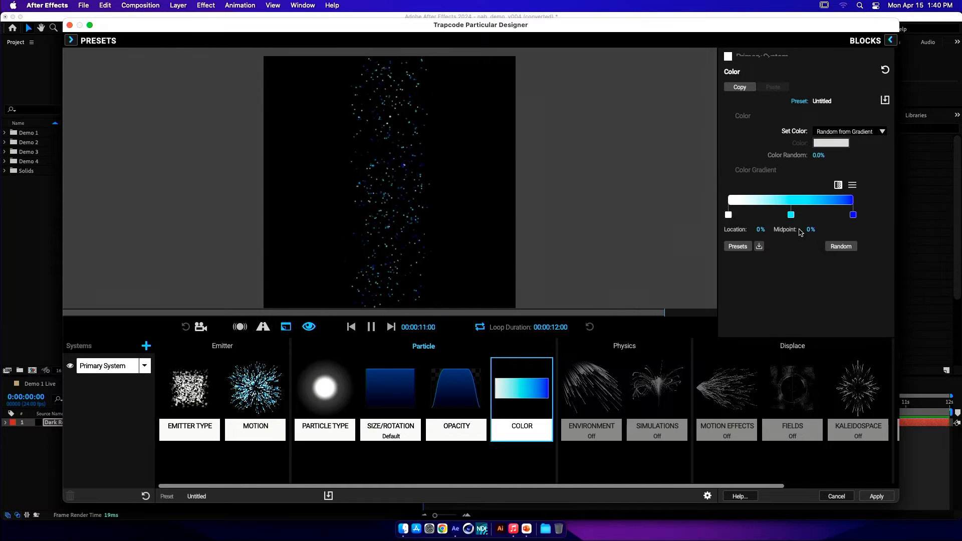
left_click_drag(790, 214, 805, 269)
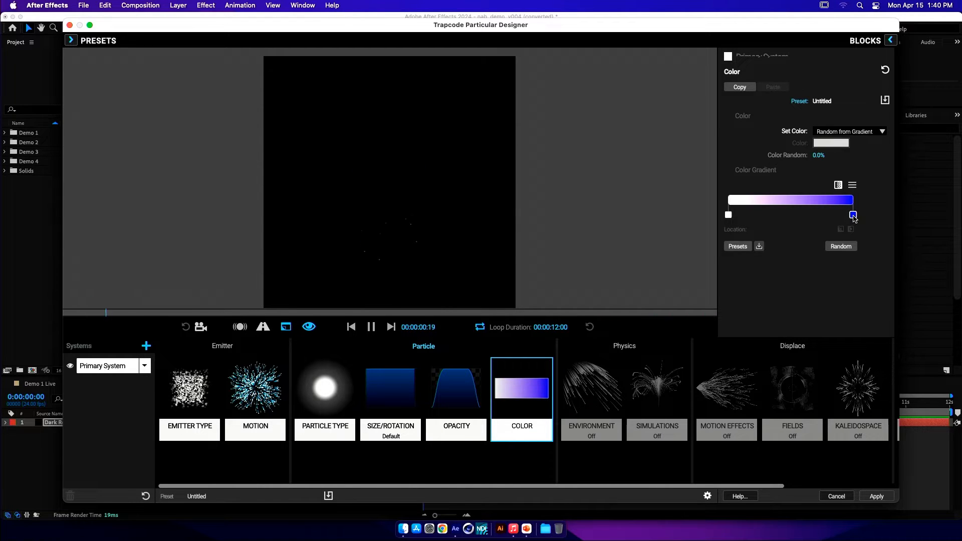
- Change the gradient's blue end stop to light green 90E666
double_click(853, 215)
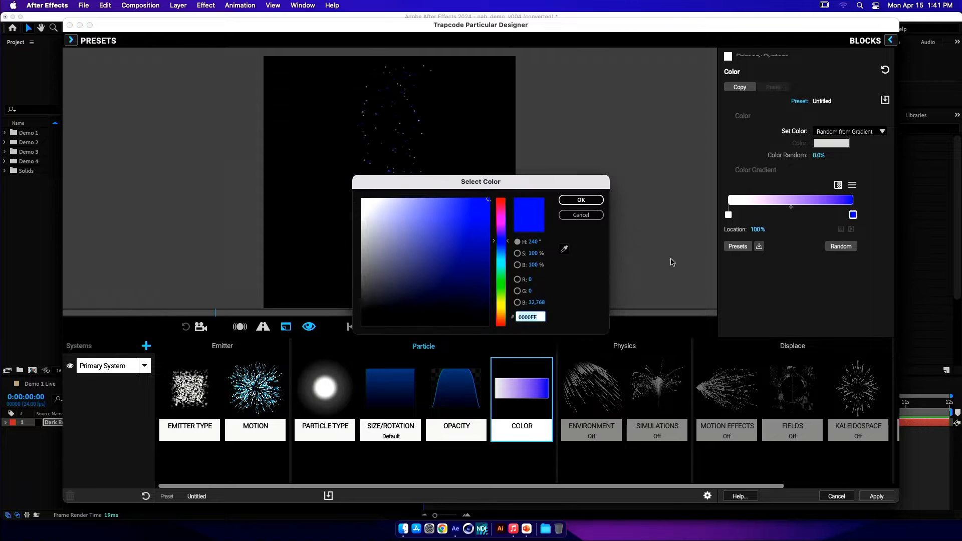
left_click(504, 290)
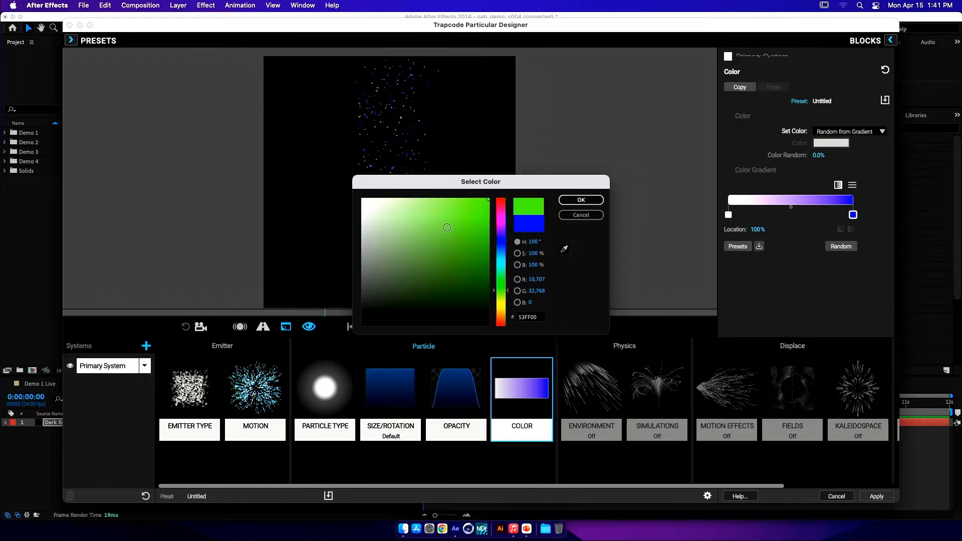
left_click(432, 210)
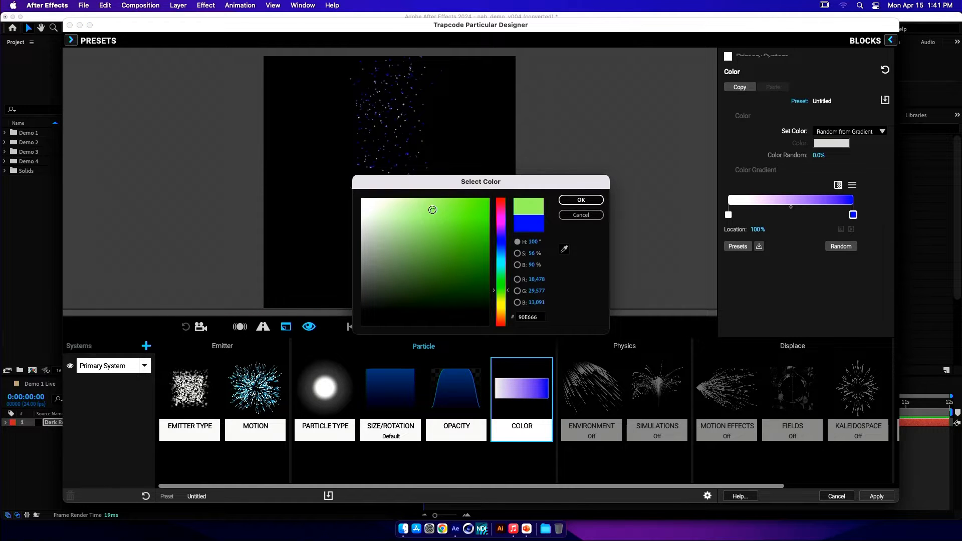
left_click(581, 200)
- Change the gradient's white start stop to a bright yellow
double_click(728, 214)
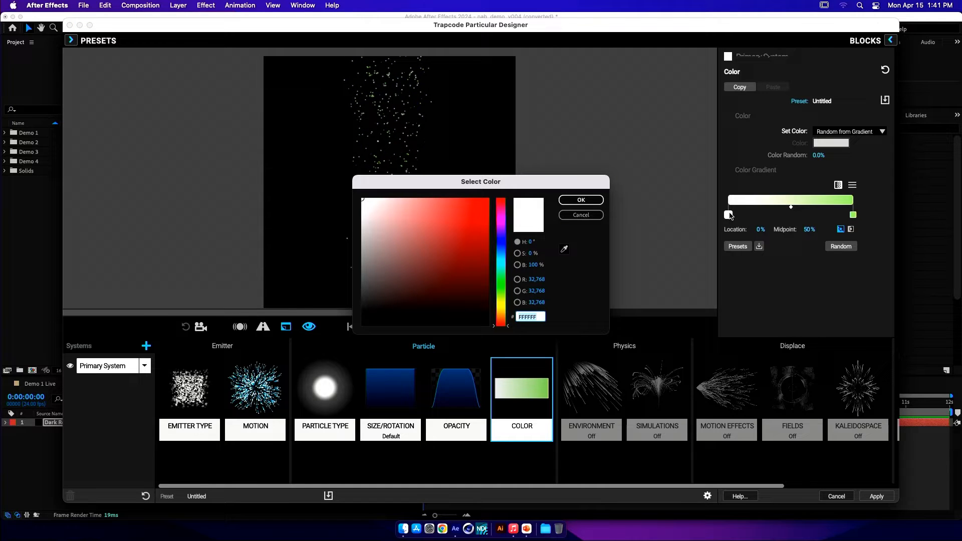
left_click(502, 311)
left_click(424, 210)
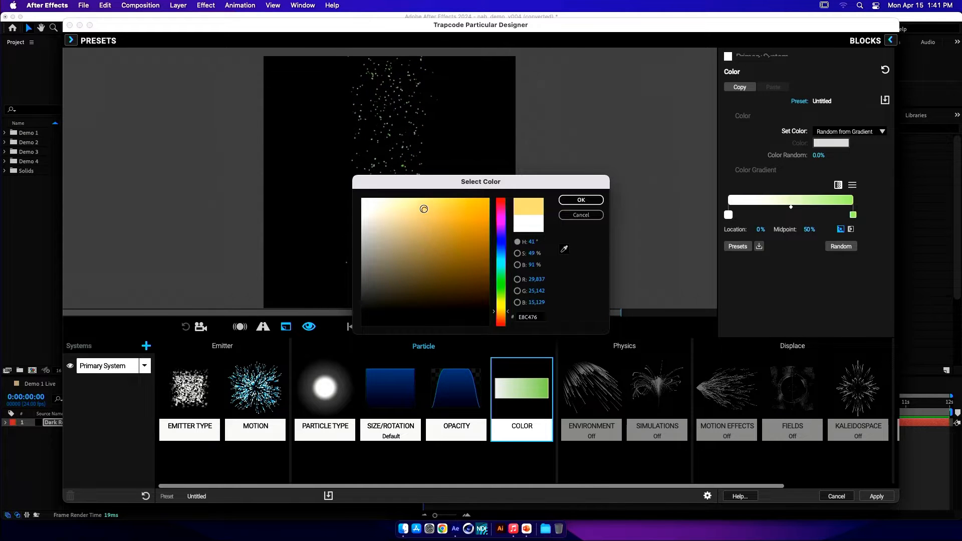
left_click(499, 310)
left_click(500, 308)
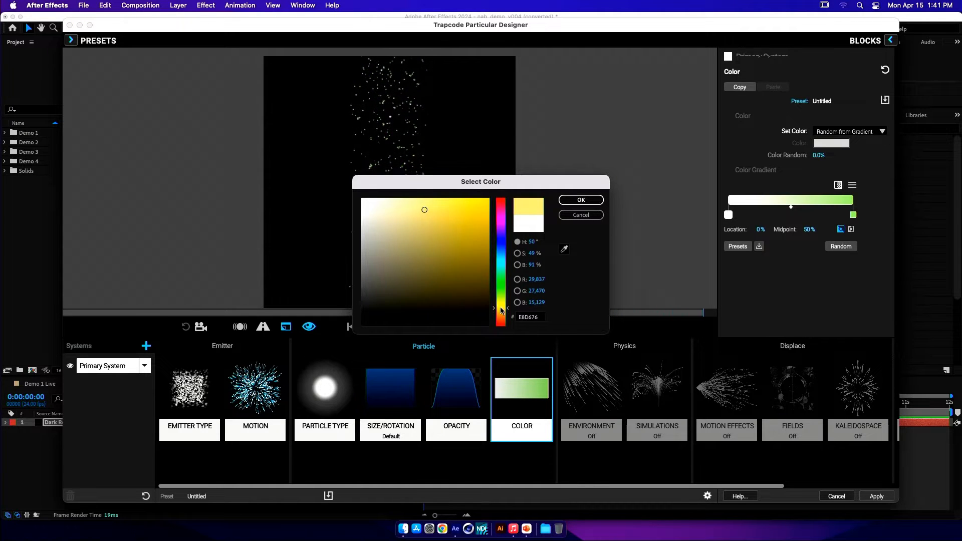
left_click(451, 206)
left_click(571, 199)
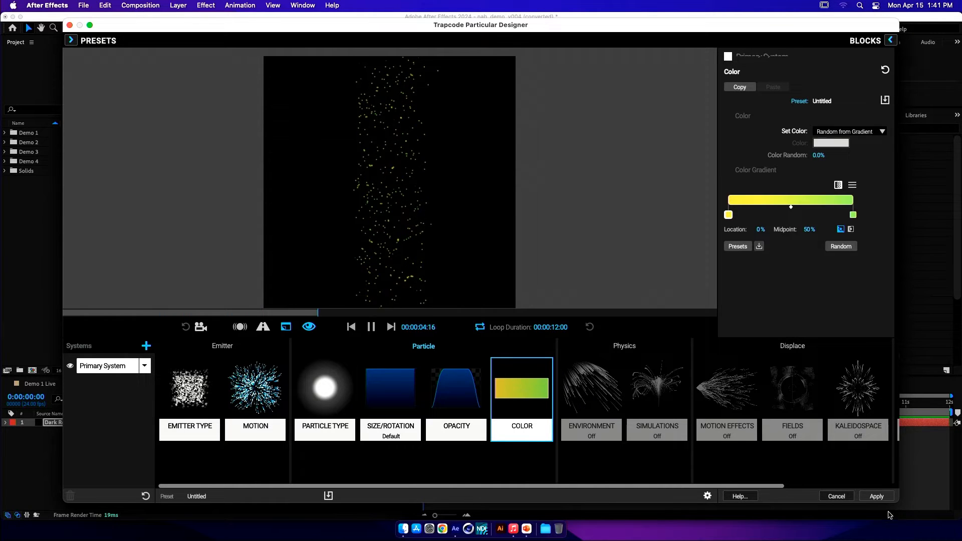
- Strengthen the environment's Wind Y in stages from -25 through -50 to -200, and apply the particle design
left_click(586, 400)
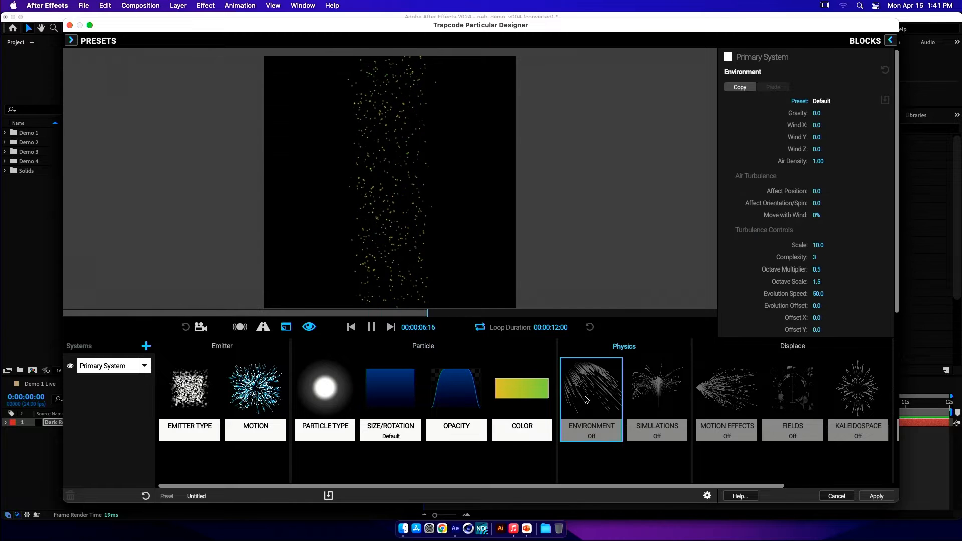
left_click(817, 137)
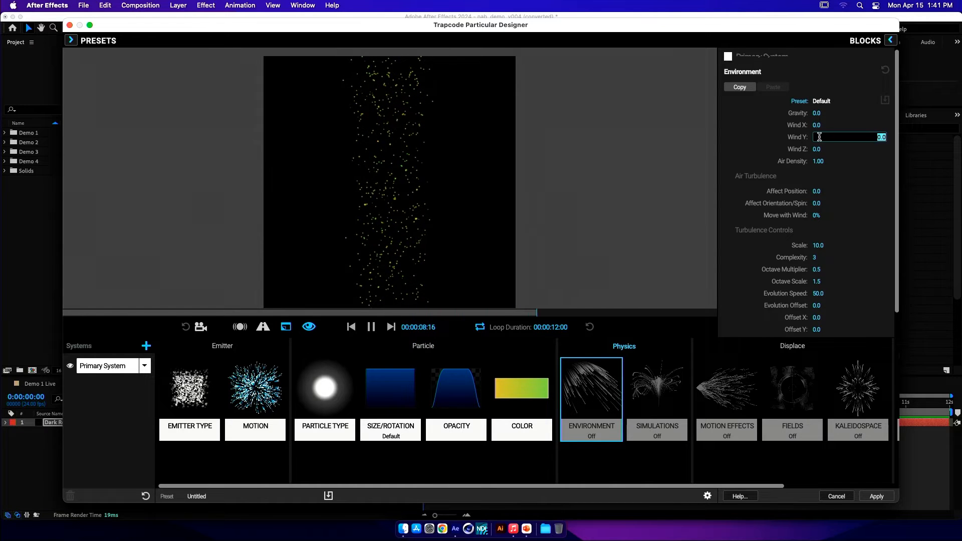
type("-25")
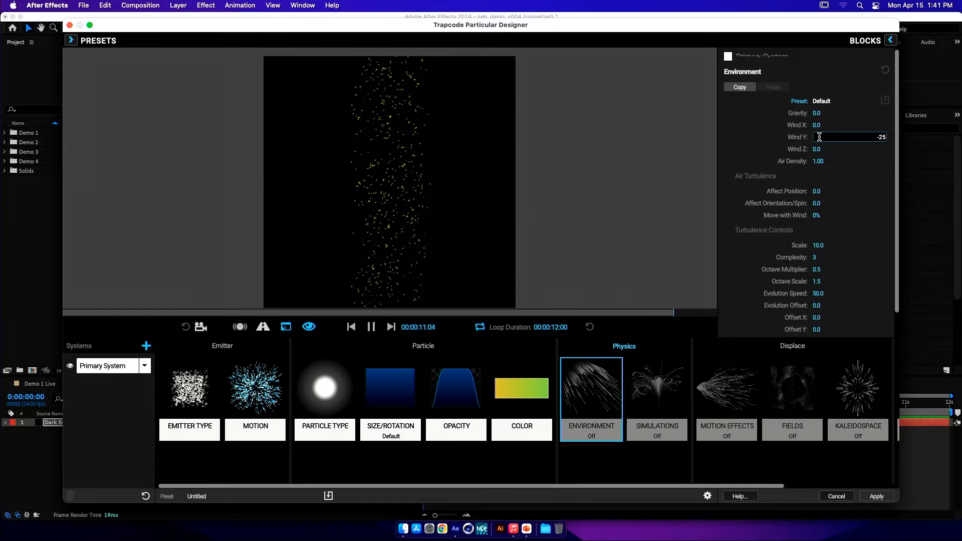
key("Return")
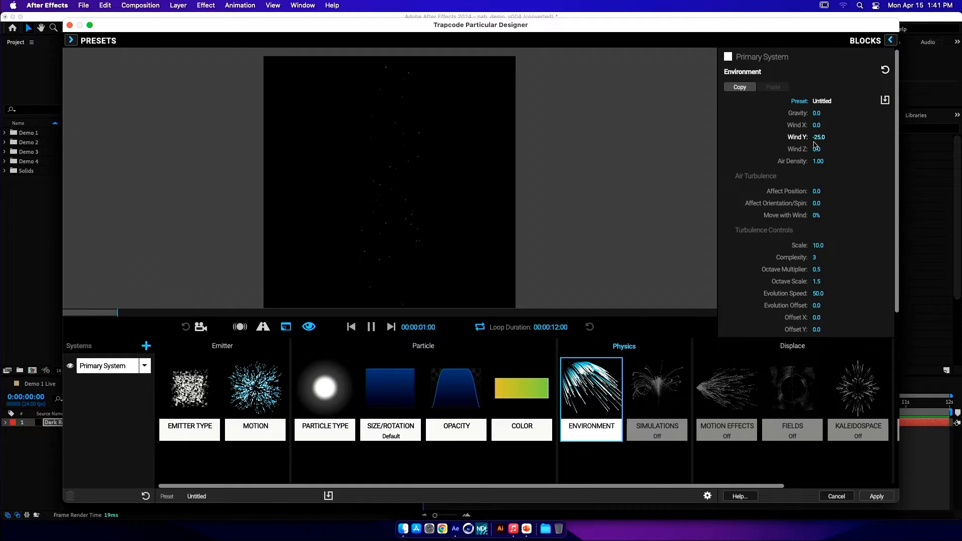
left_click(820, 137)
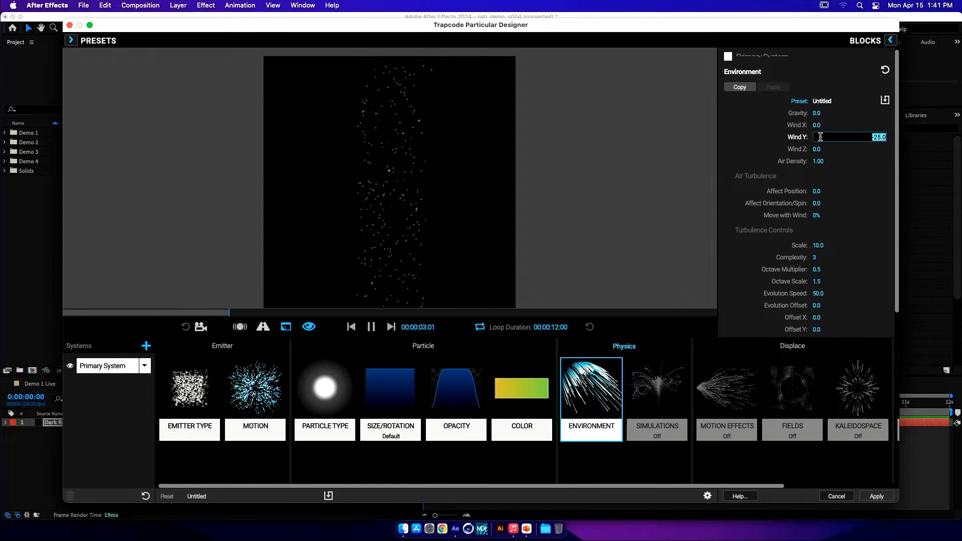
type("-50")
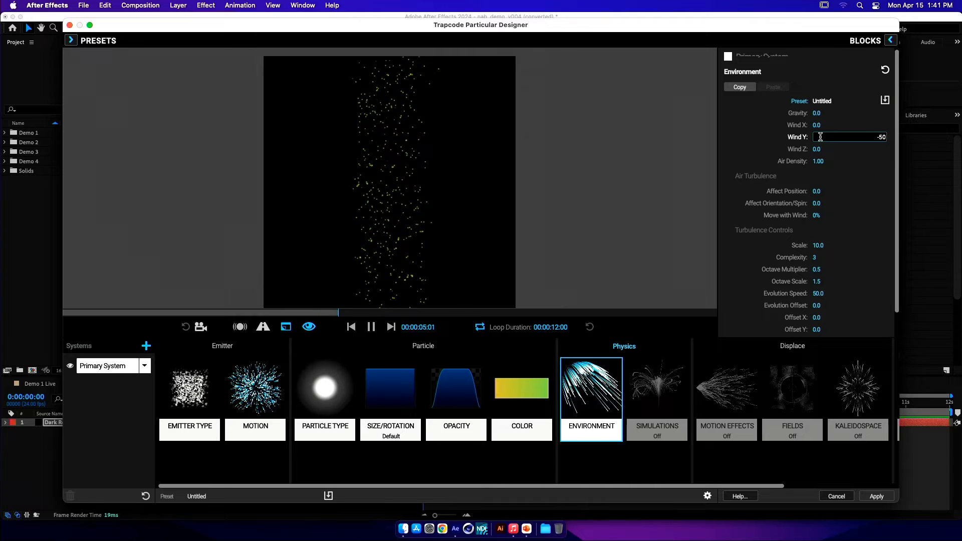
key("Return")
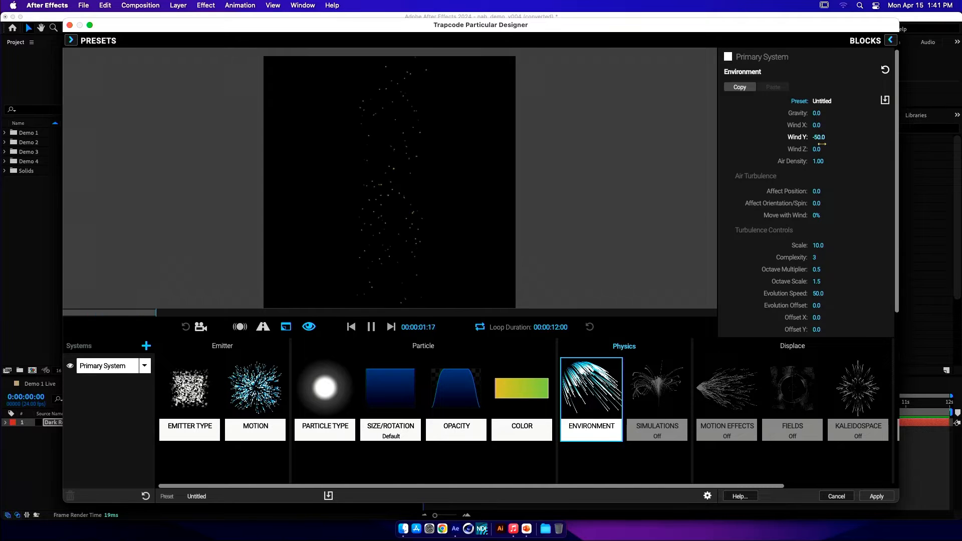
left_click_drag(822, 141, 799, 140)
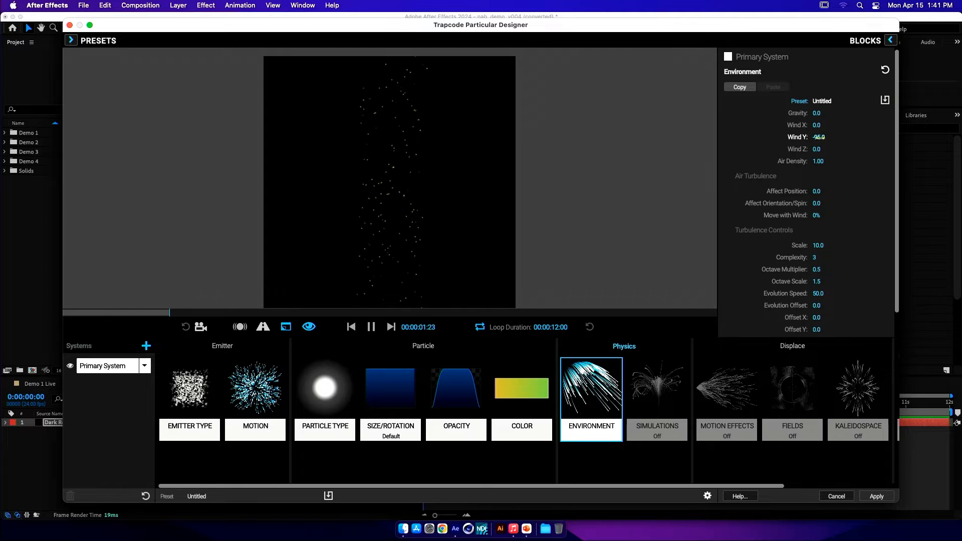
left_click(819, 137)
type("00")
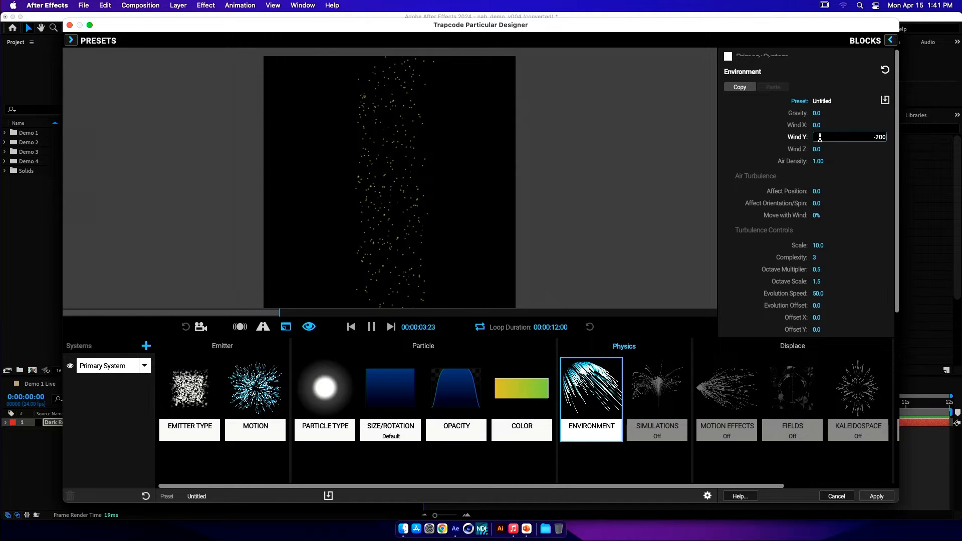
key("Return")
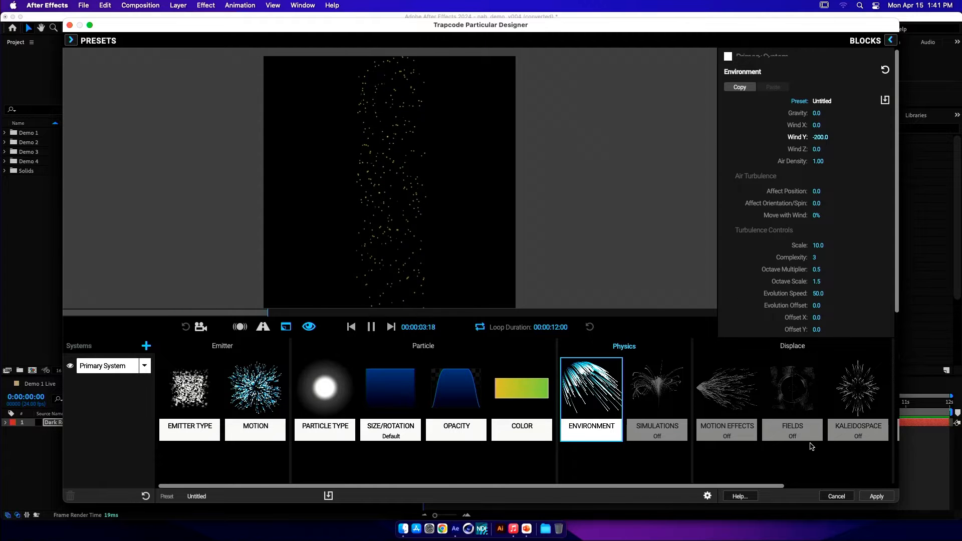
left_click(873, 496)
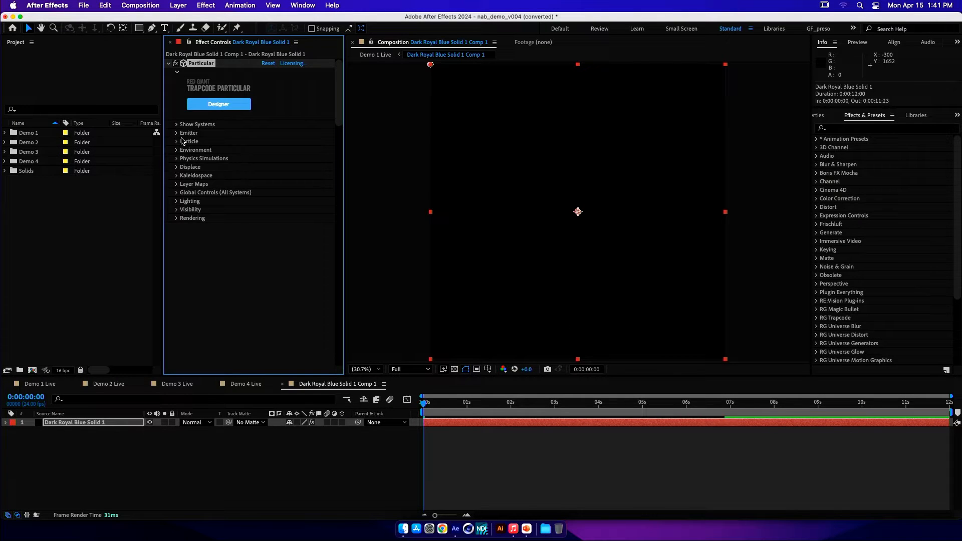
- Keyframe the emitter's Particles/sec at 100 at the composition start and at 0 at 6 seconds
left_click(176, 133)
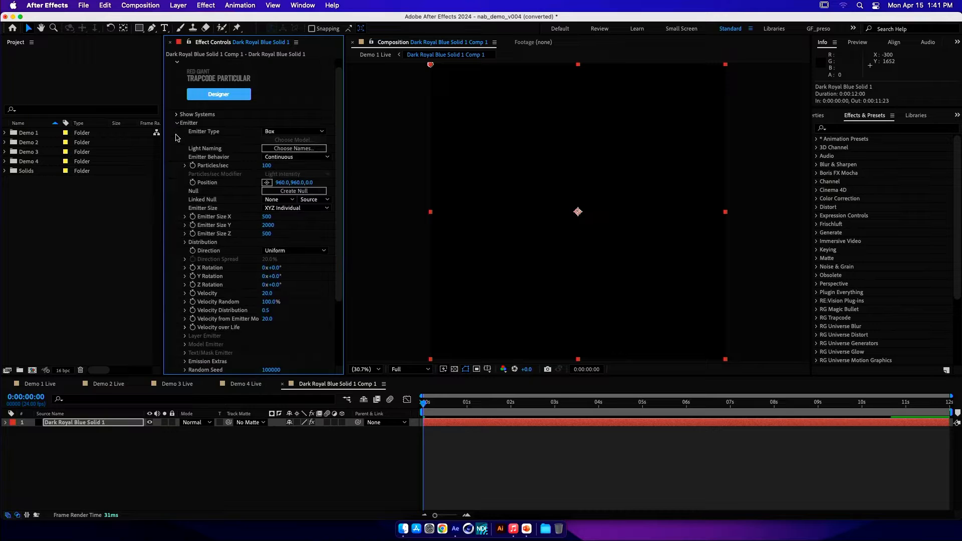
left_click(193, 166)
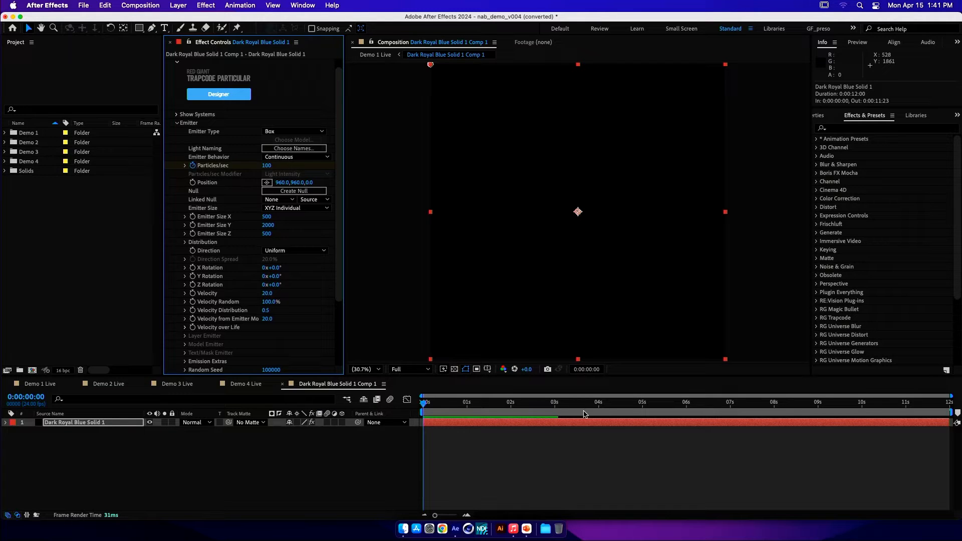
left_click(684, 406)
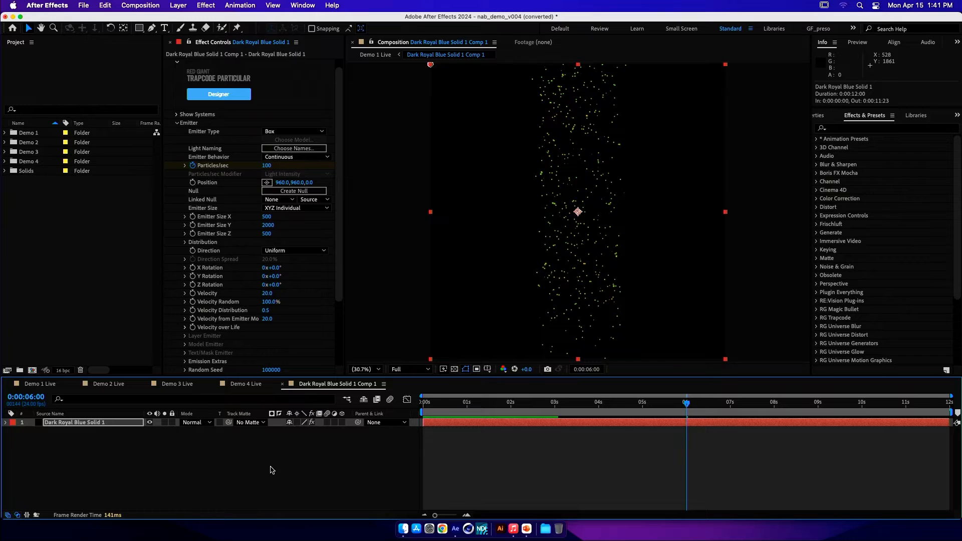
key("u")
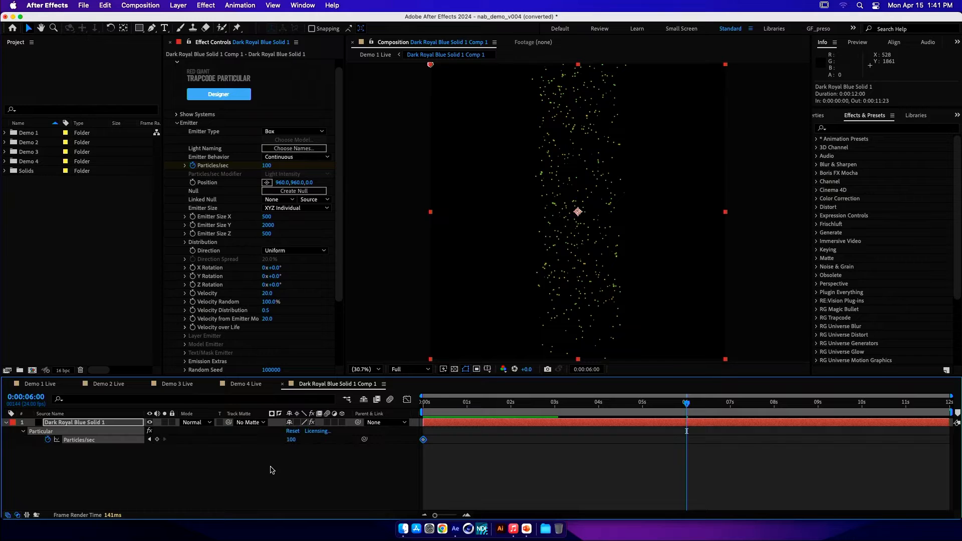
left_click(292, 439)
type("0")
key("Return")
- Convert the Particles/sec keyframes to hold keyframes and scrub through the first 6 seconds to check the emission
right_click(424, 441)
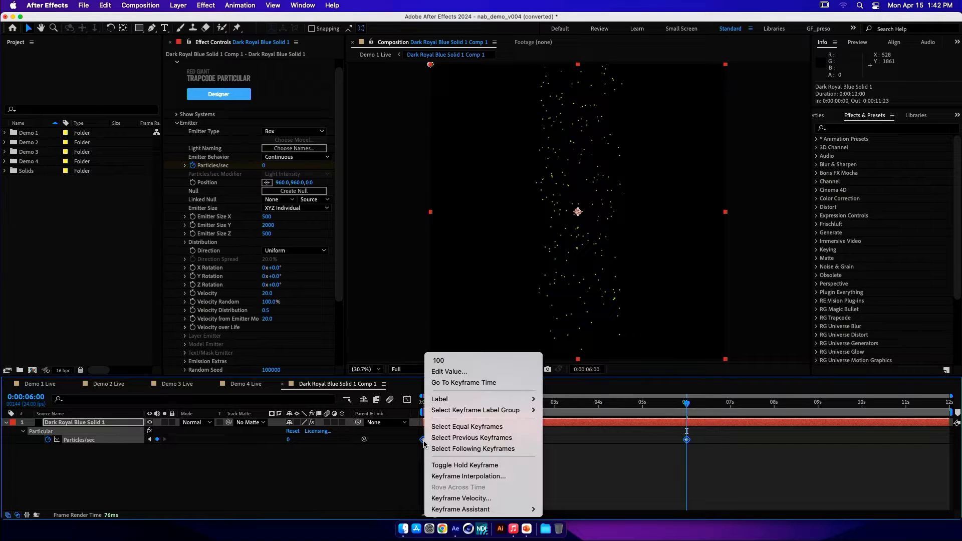
left_click(454, 465)
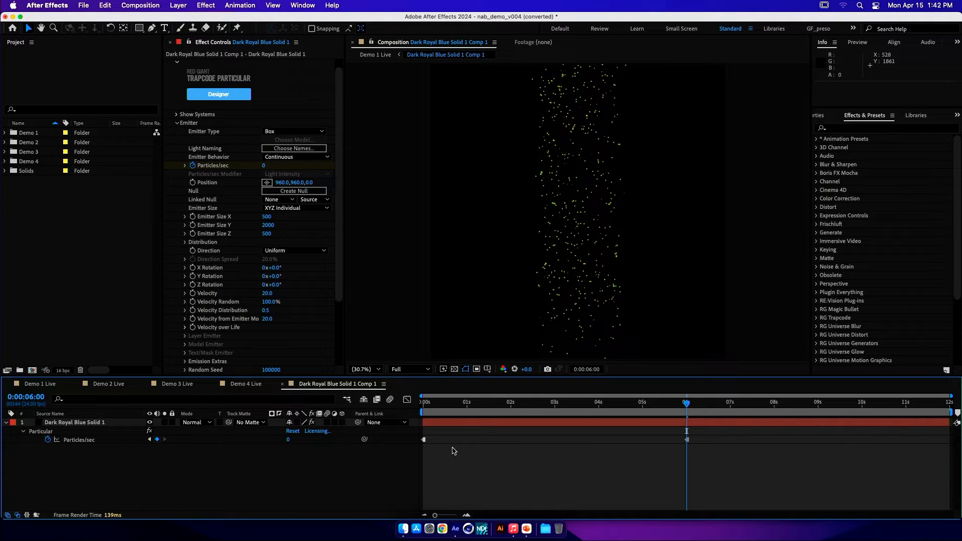
left_click_drag(425, 402, 687, 402)
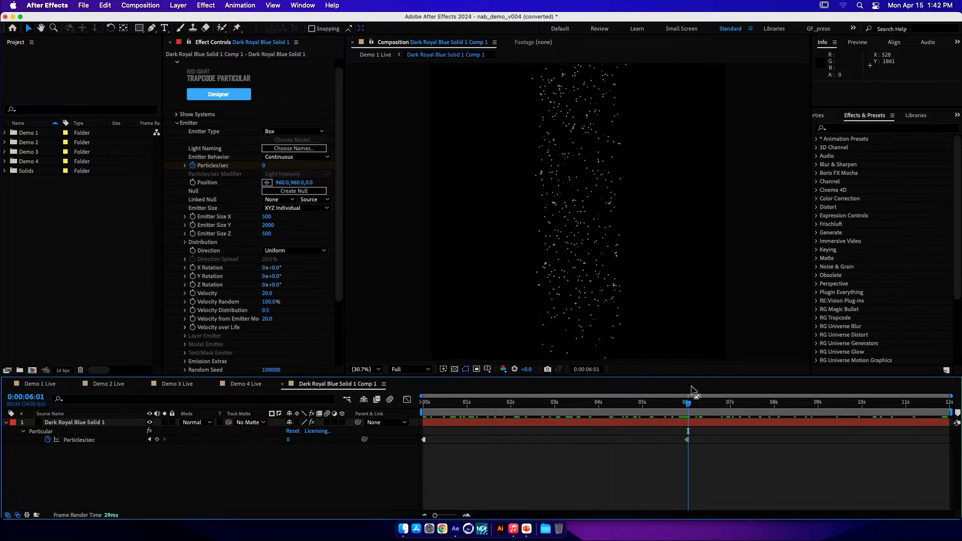
- Purge all memory and disk cache, and return to the start of the precomp
left_click(105, 6)
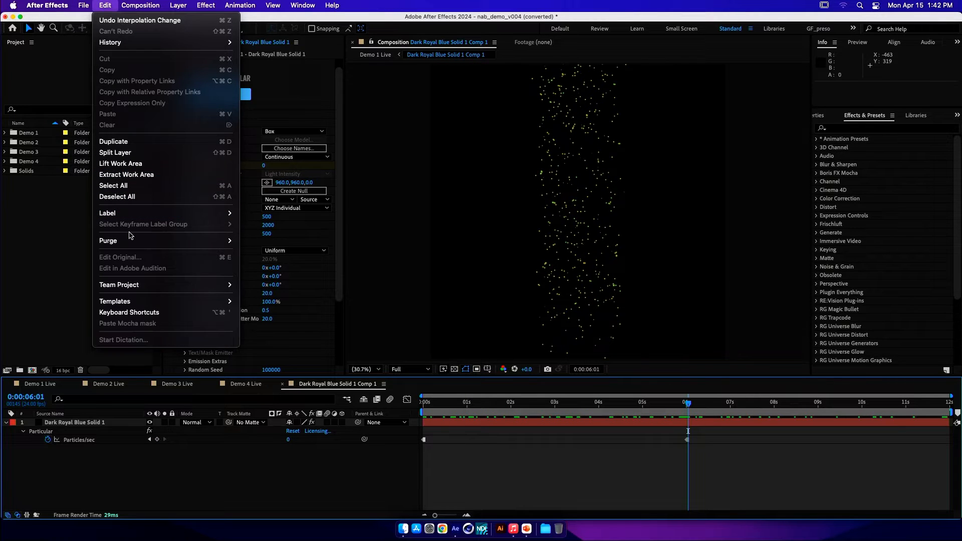
mouse_move(133, 241)
left_click(263, 242)
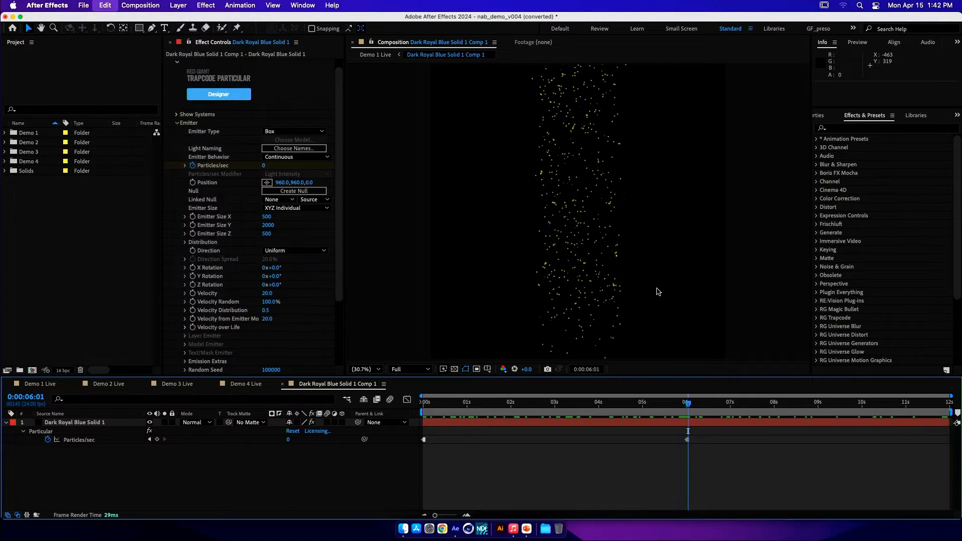
left_click(547, 293)
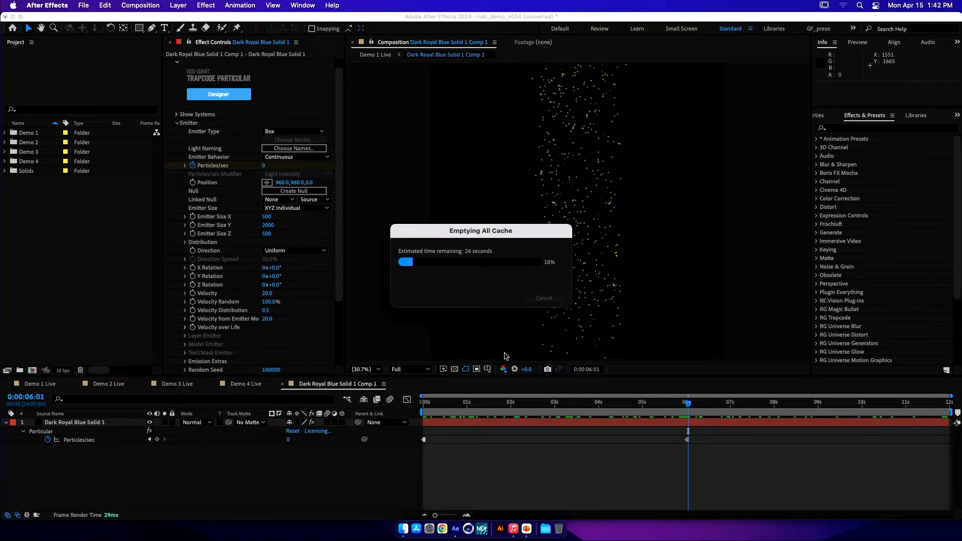
left_click(425, 400)
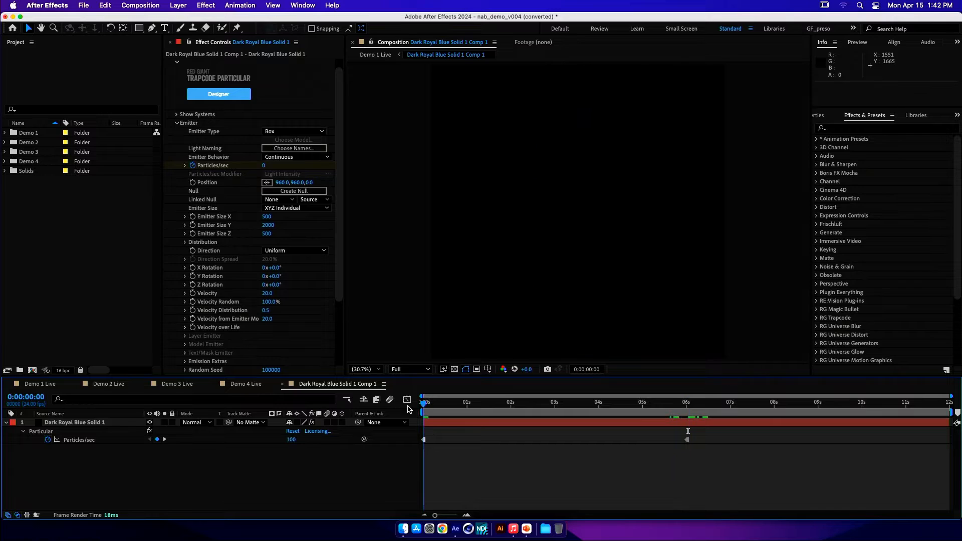
- Duplicate the particle precomp layer in the Demo 1 Live composition with the current time at 3 seconds
left_click(33, 385)
left_click(611, 404)
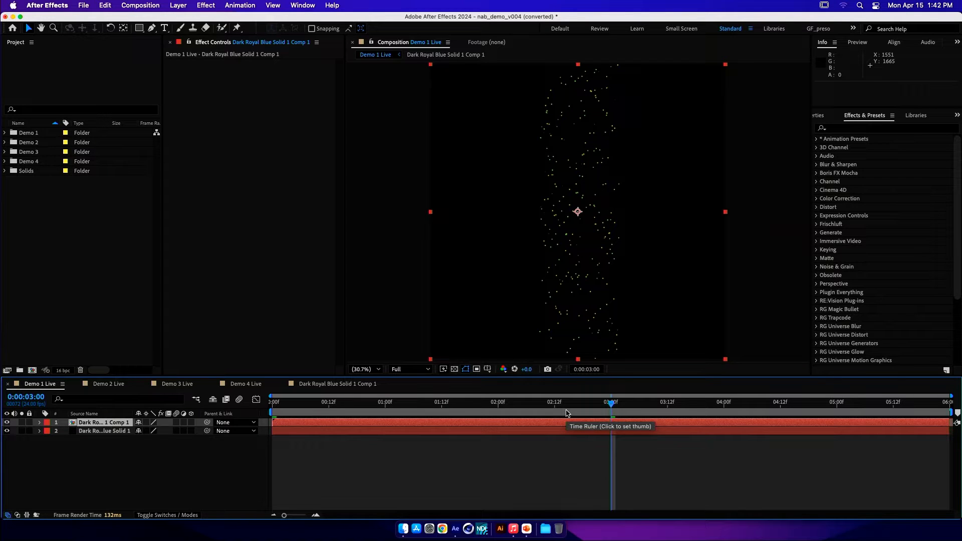
key("super+d")
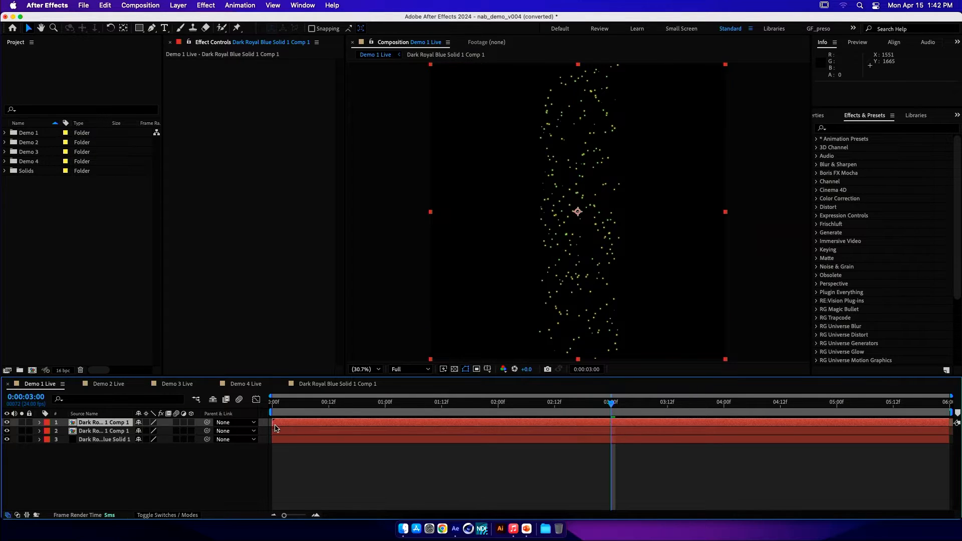
- Slide the duplicated particle layer earlier and extend its ends so later precomp footage fills the composition from 0:00 to 5:23
left_click_drag(272, 422, 740, 419)
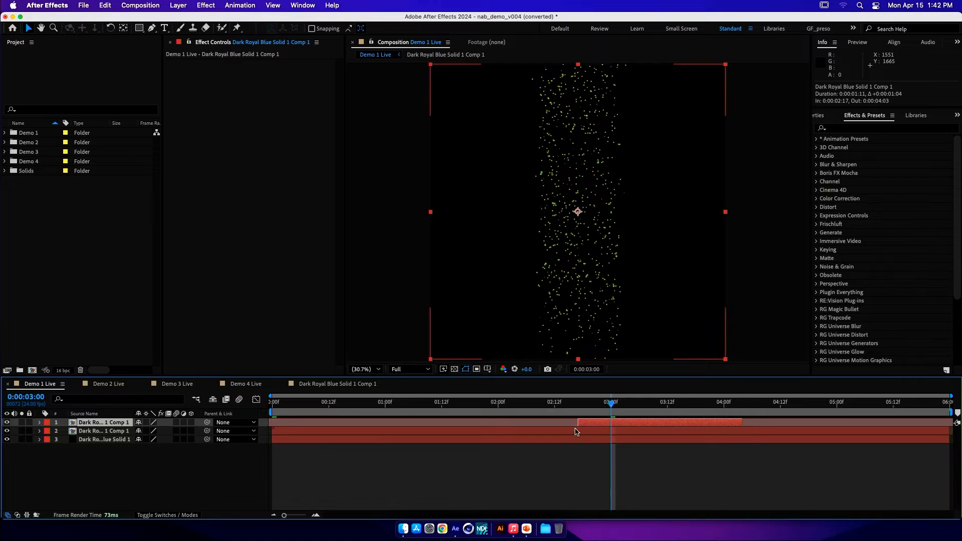
left_click_drag(575, 428, 290, 440)
left_click_drag(403, 423, 959, 399)
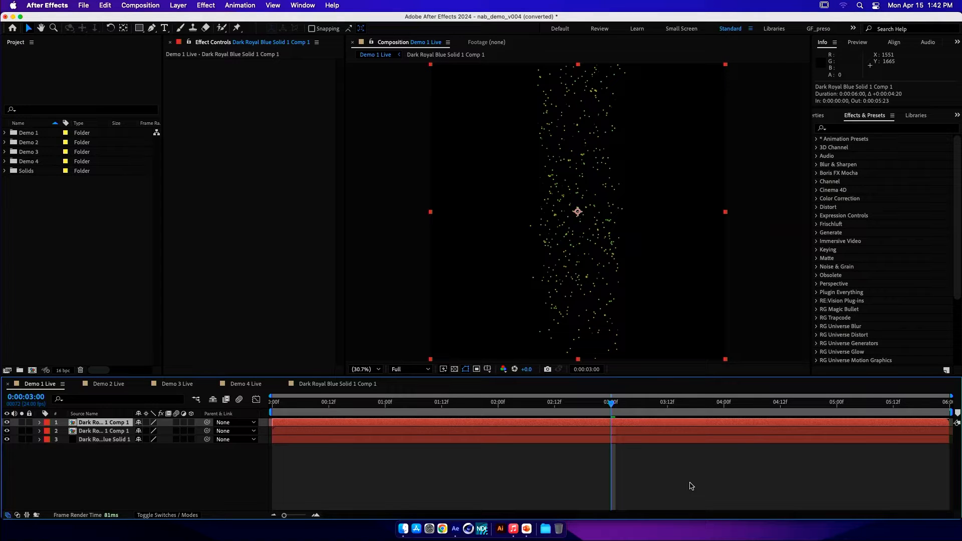
- Set the preview resolution to Quarter, play the combined particle layers from the start, and return to the first frame
left_click(276, 406)
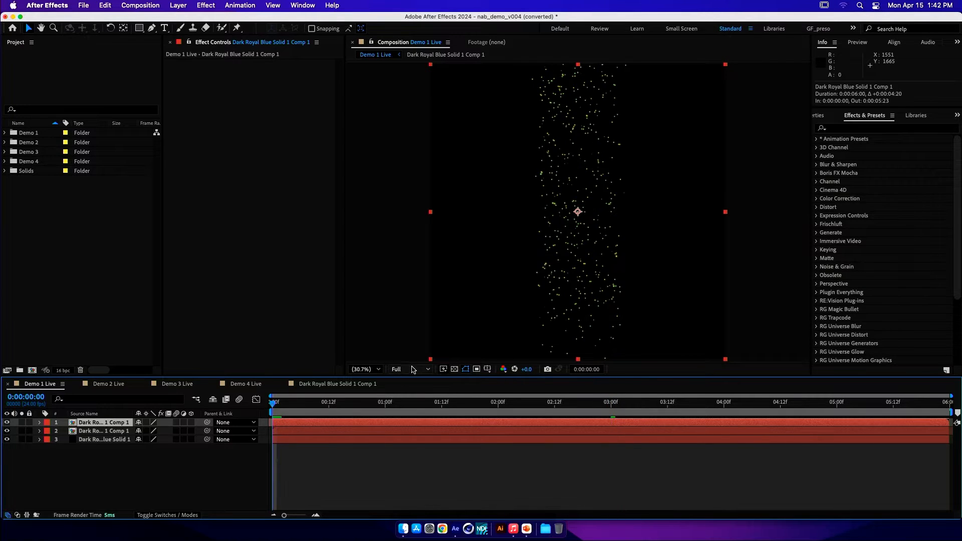
left_click(411, 369)
left_click(430, 428)
key("space")
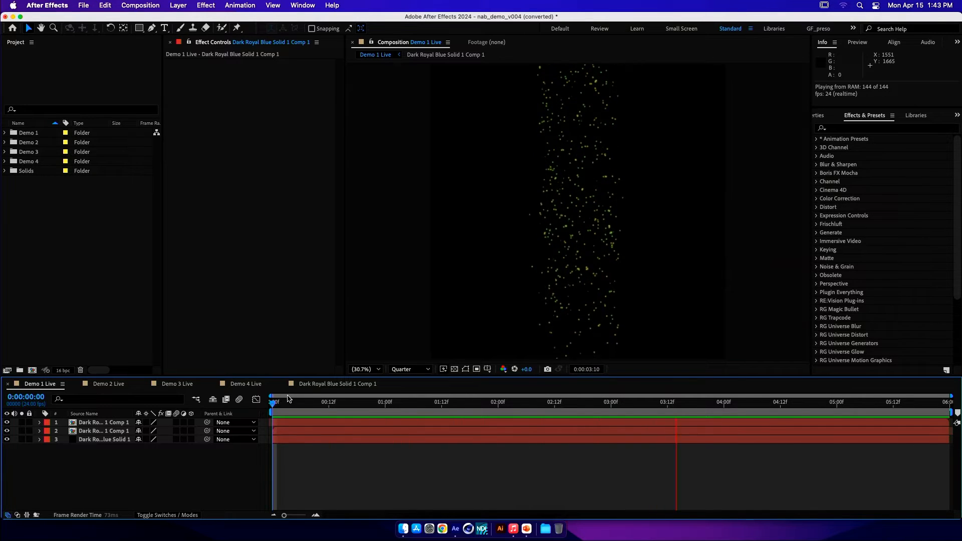
left_click(278, 402)
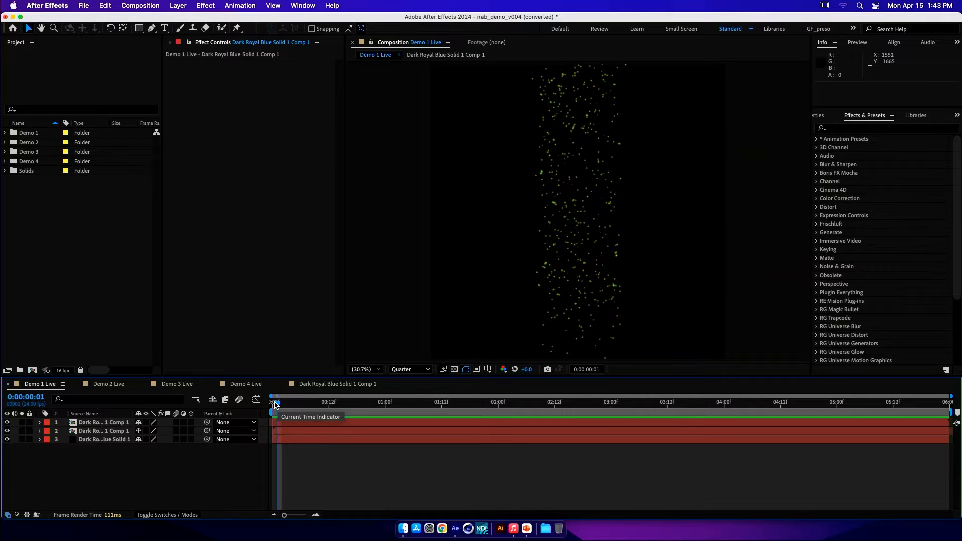
left_click_drag(274, 405, 266, 407)
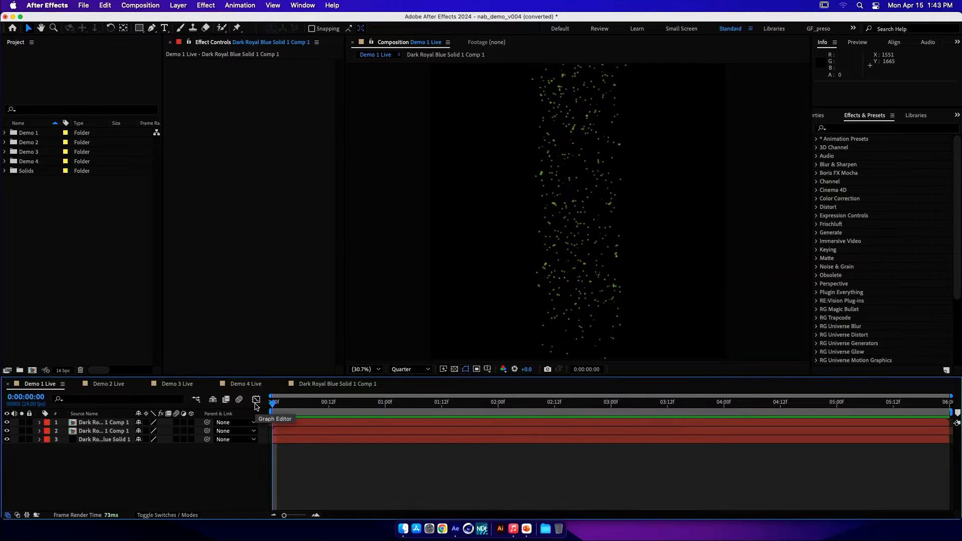
- Pre-compose the two particle precomp layers together into a new composition named "loop demo 1"
left_click(90, 424)
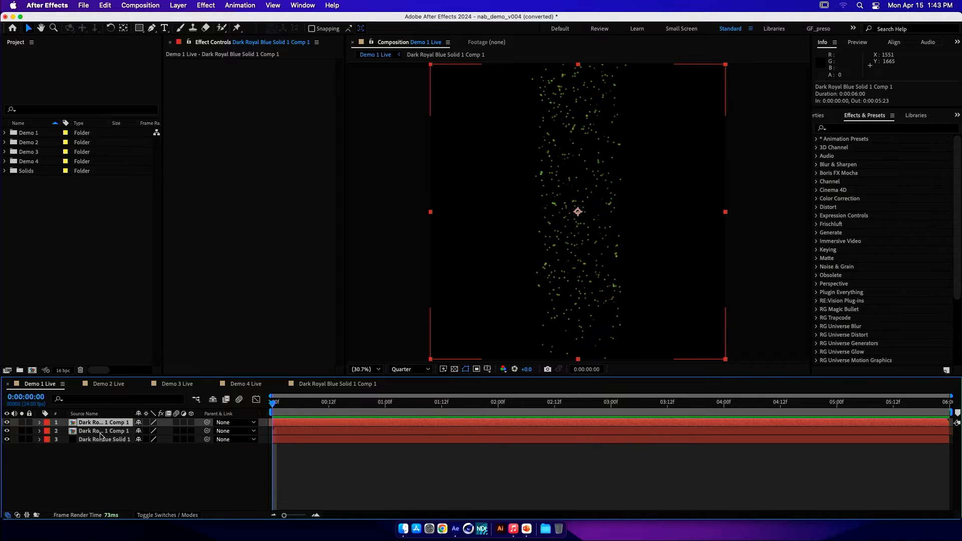
left_click(100, 432, "shift")
key("super+shift+c")
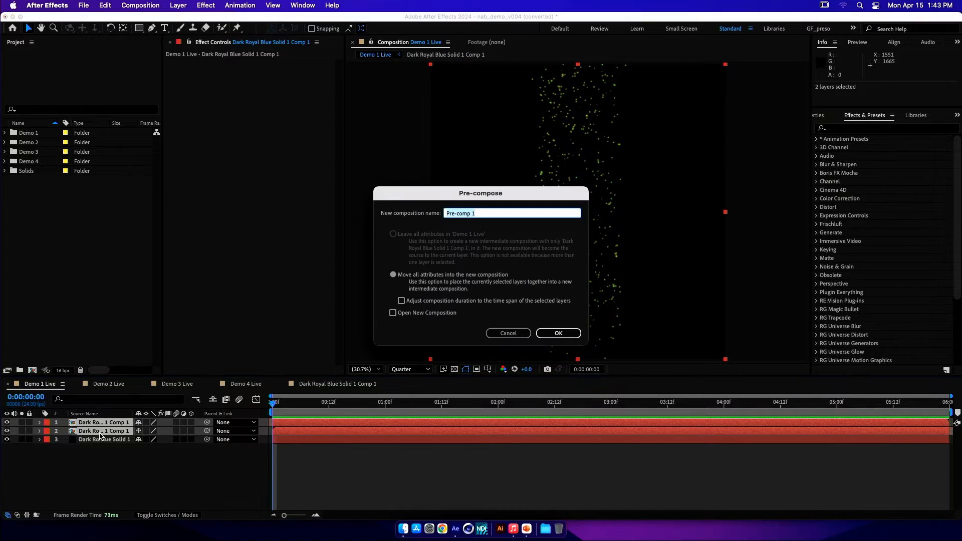
type("loop demo 1")
key("Return")
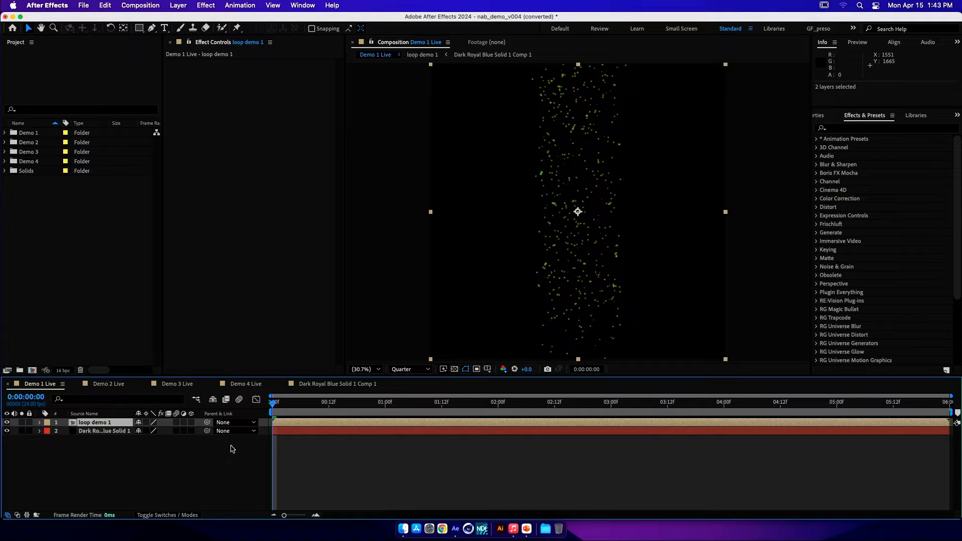
- Look over the particle precomp's Particles/sec keyframes, return to Demo 1 Live, and preview the looping particles
left_click(328, 384)
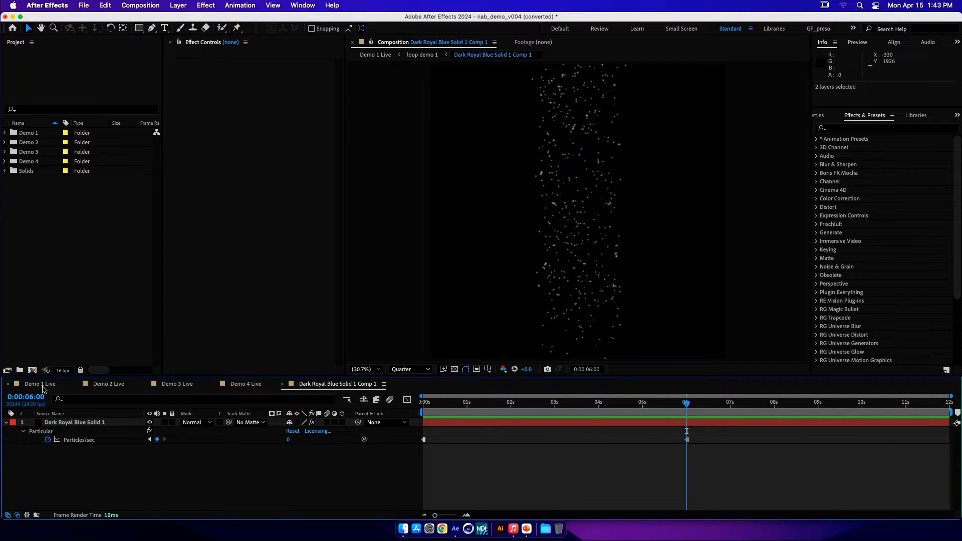
left_click(40, 383)
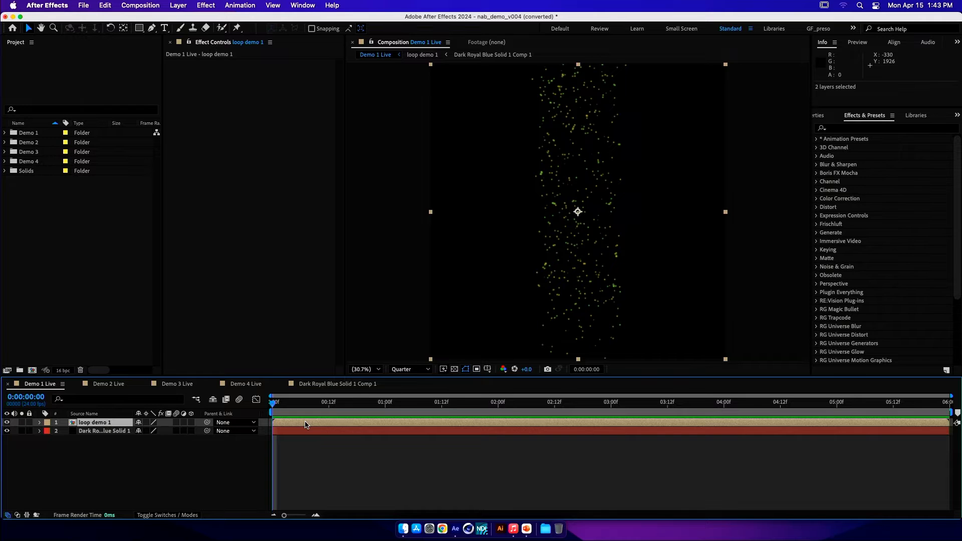
key("space")
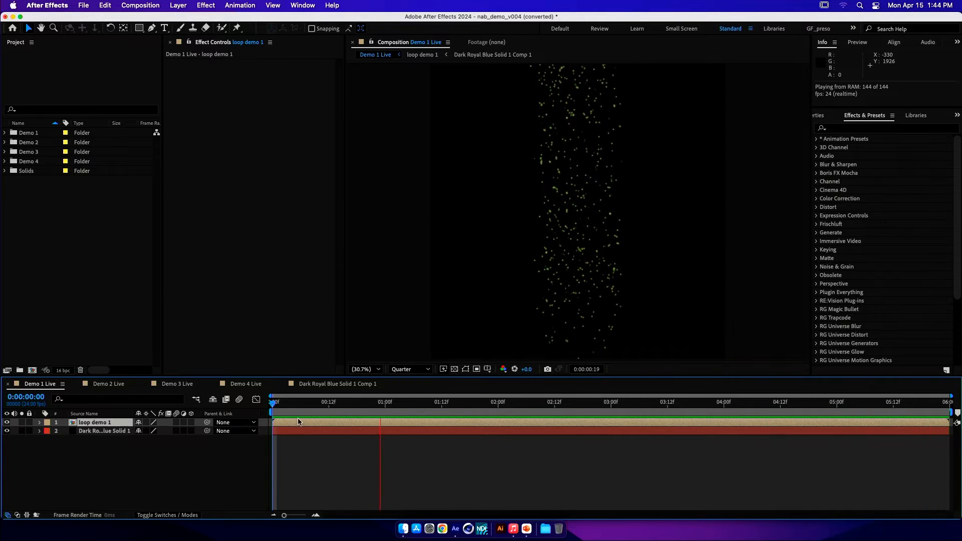
key("space")
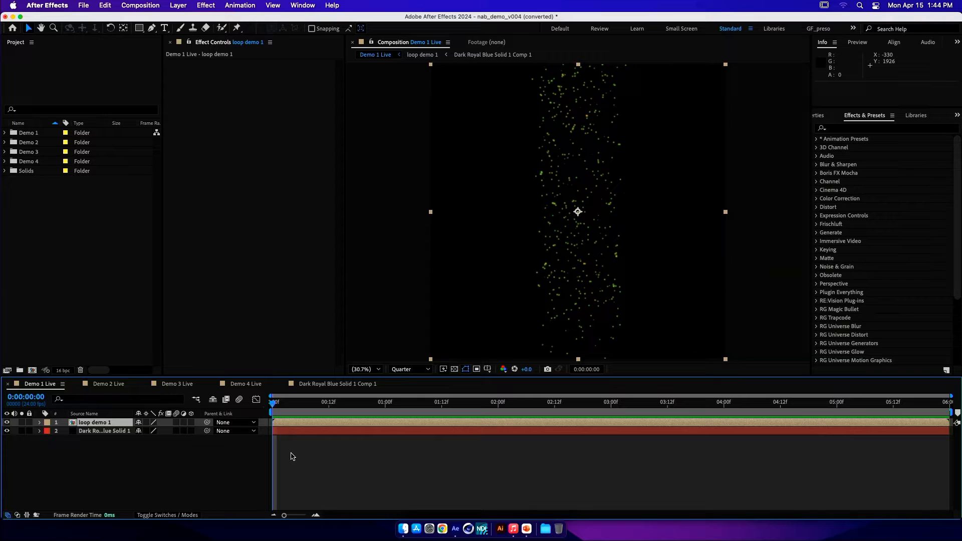
- Apply the CC HexTile effect to the loop demo 1 layer and set its Smearing to 100
key("ctrl+space")
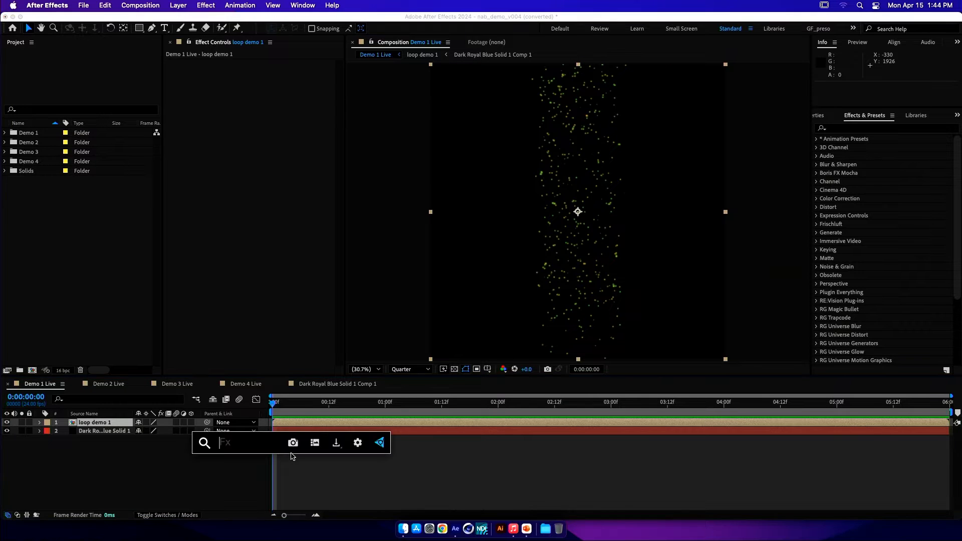
type("hex")
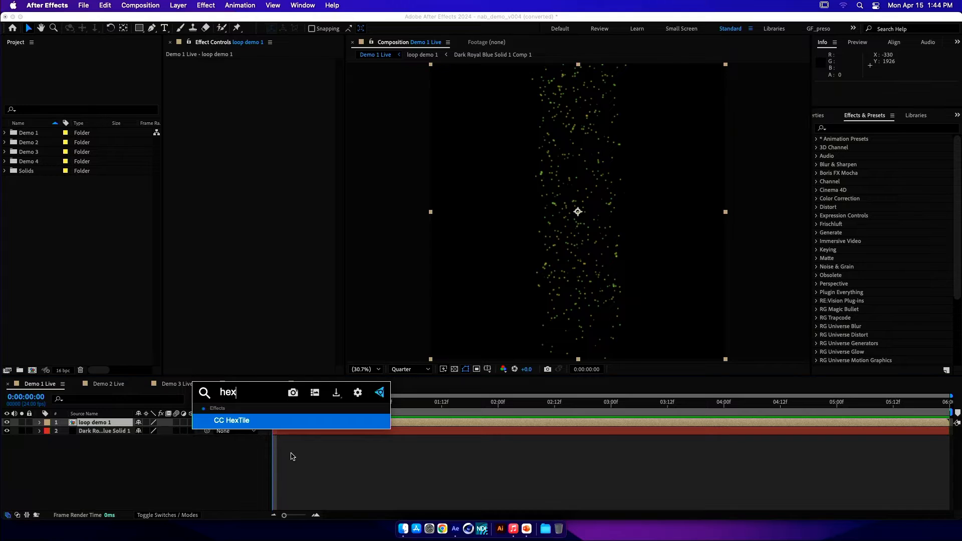
key("Return")
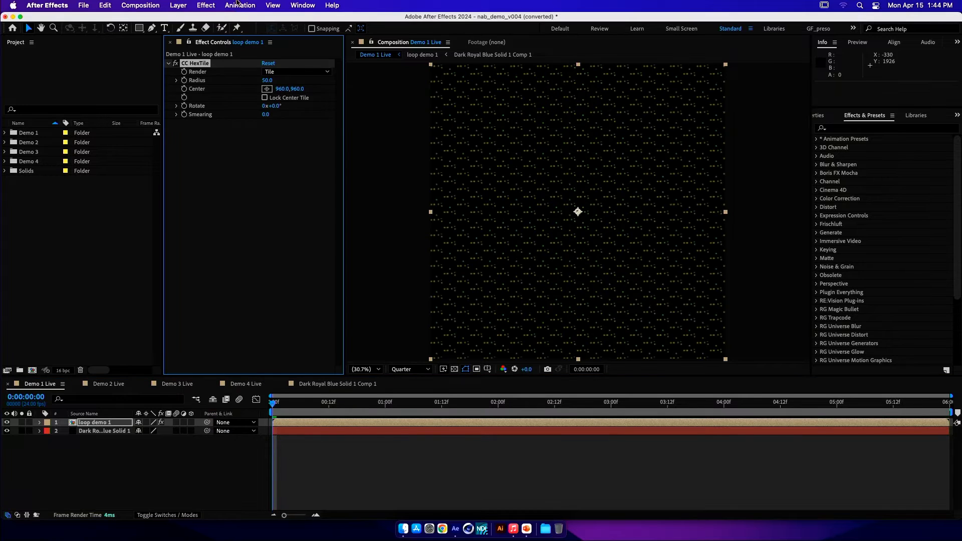
left_click(265, 114)
type("100")
key("Return")
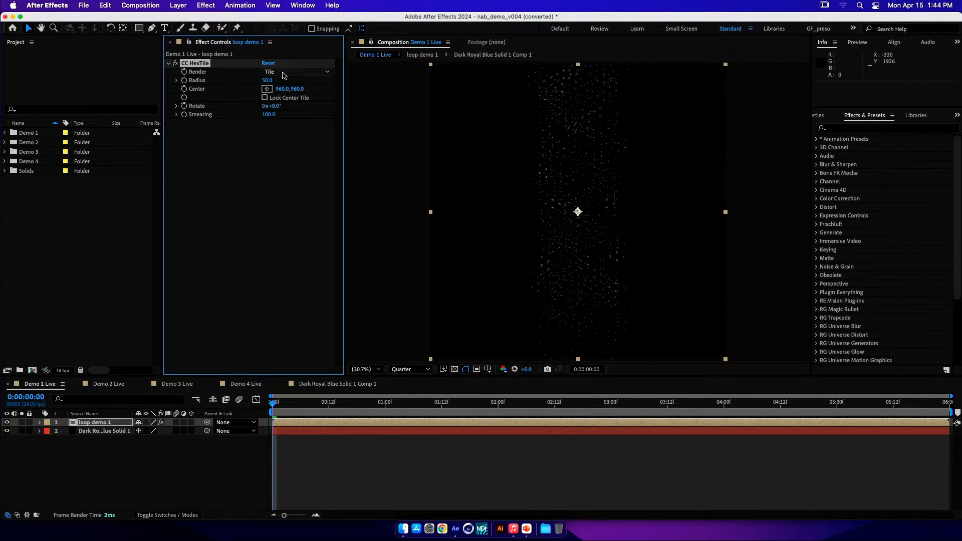
- Set the CC HexTile Render mode to Fold Seamlessly and its Radius to 10
left_click(281, 73)
left_click(285, 105)
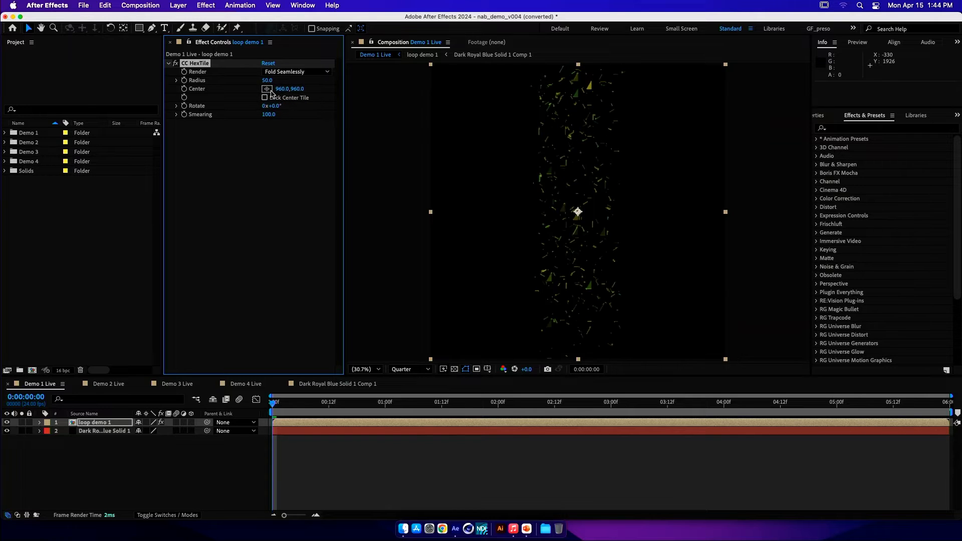
left_click(267, 81)
type("10")
key("Return")
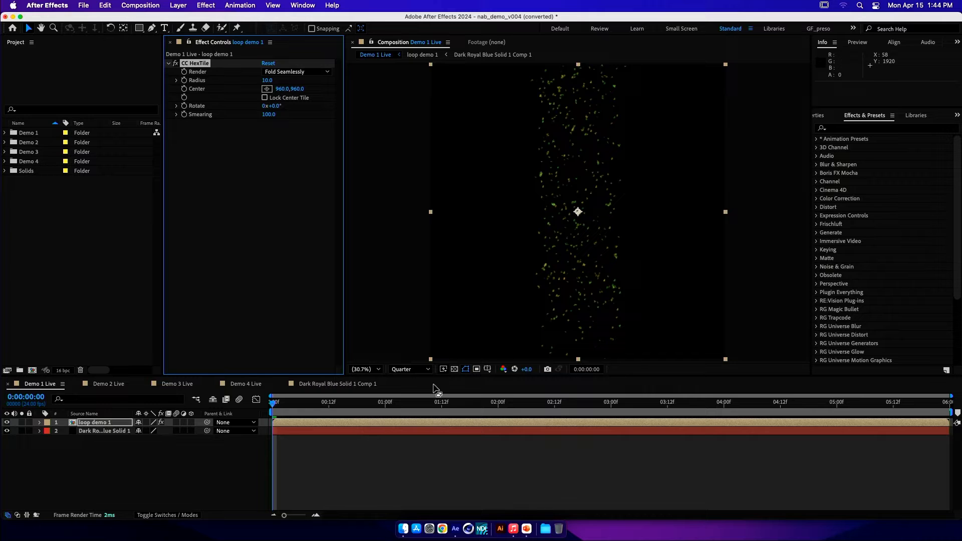
- Enlarge the composition view, preview the hex-tiled particles, and return to the first frame
left_click_drag(428, 375, 426, 424)
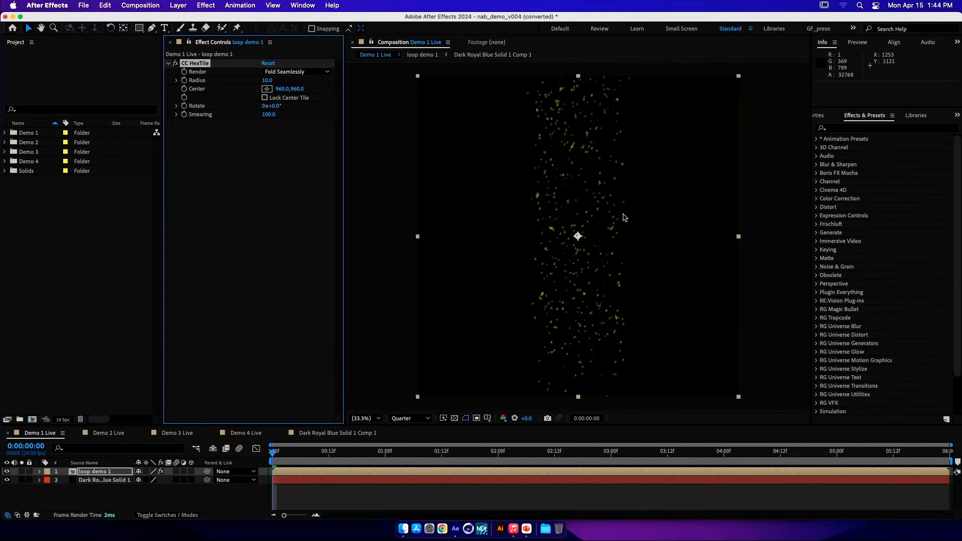
key("space")
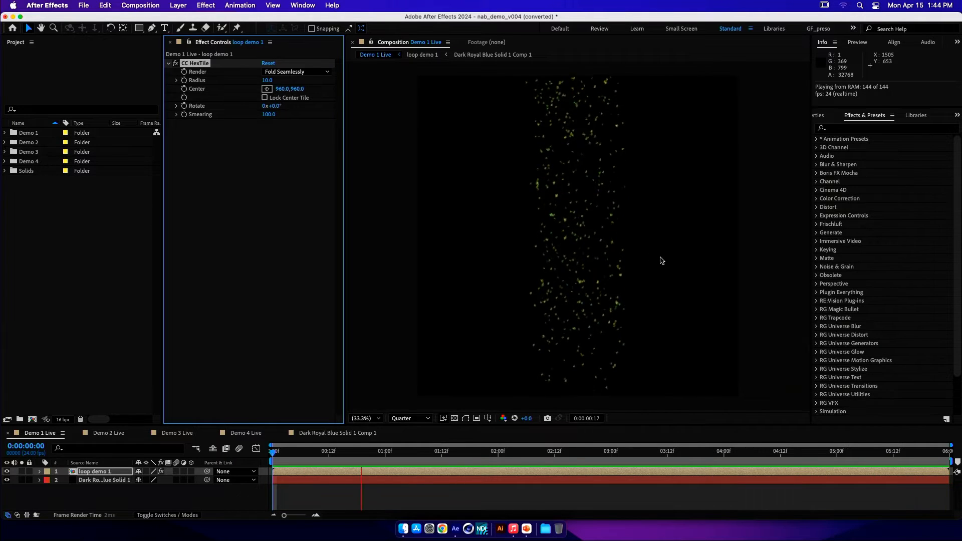
key("space")
left_click(301, 458)
key("Home")
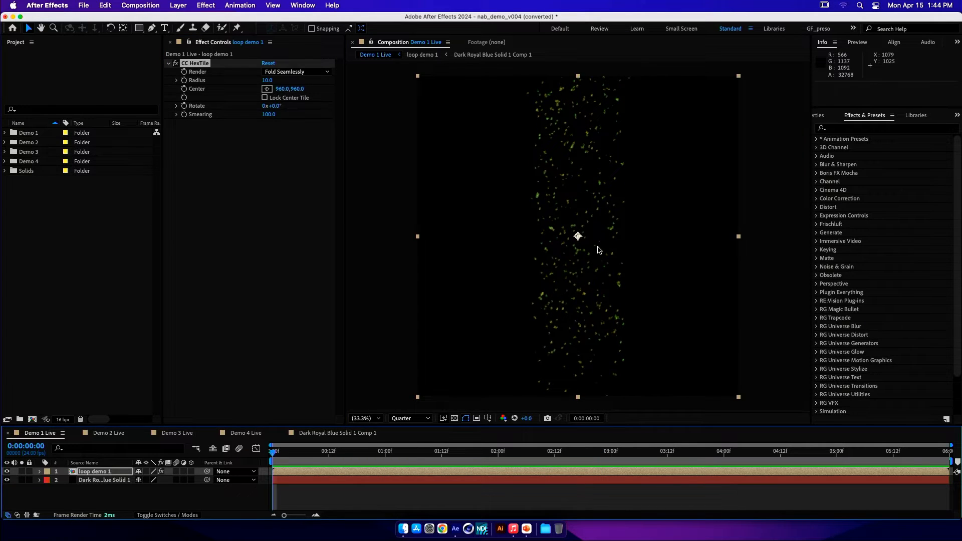
- Apply the Minimax effect to the loop demo 1 layer after CC HexTile
key("ctrl+space")
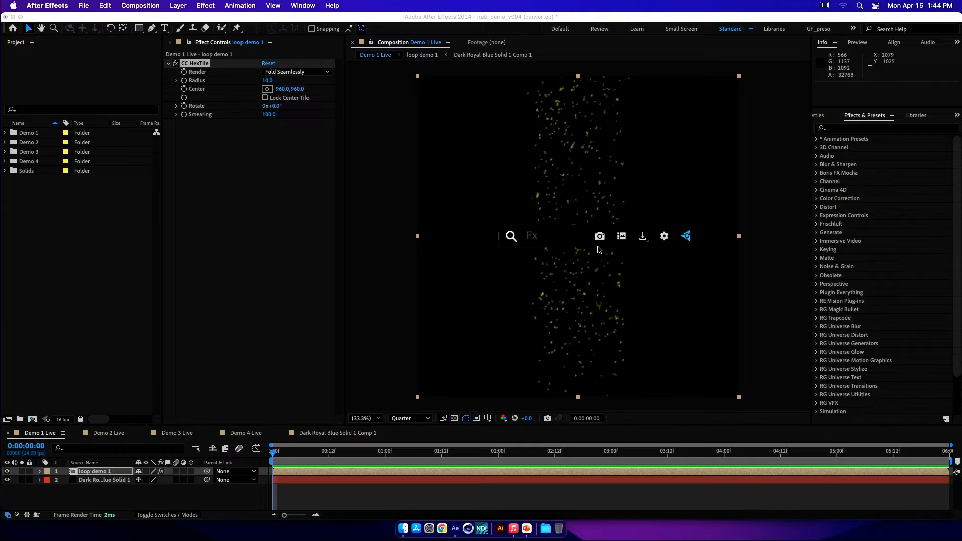
type("mnm")
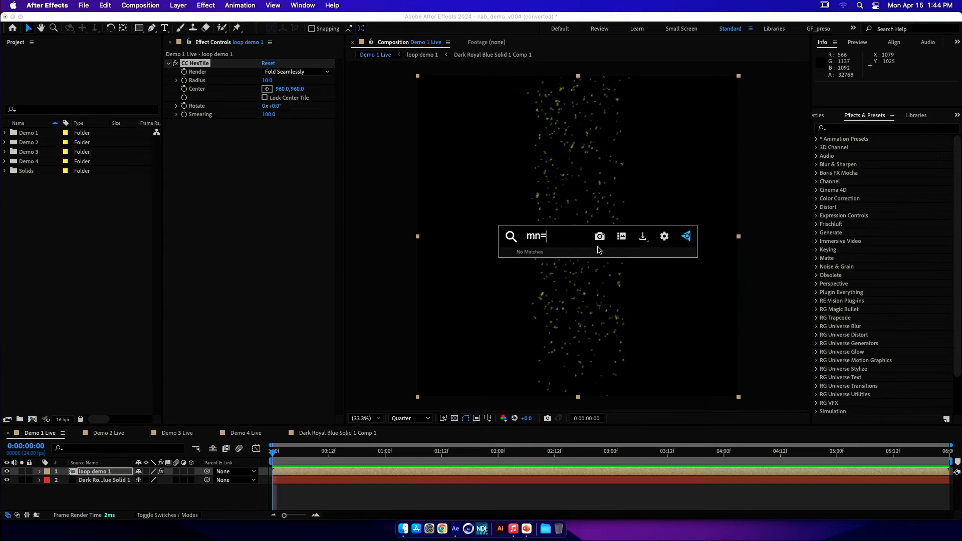
key("BackSpace")
key("BackSpace")
type("ini'")
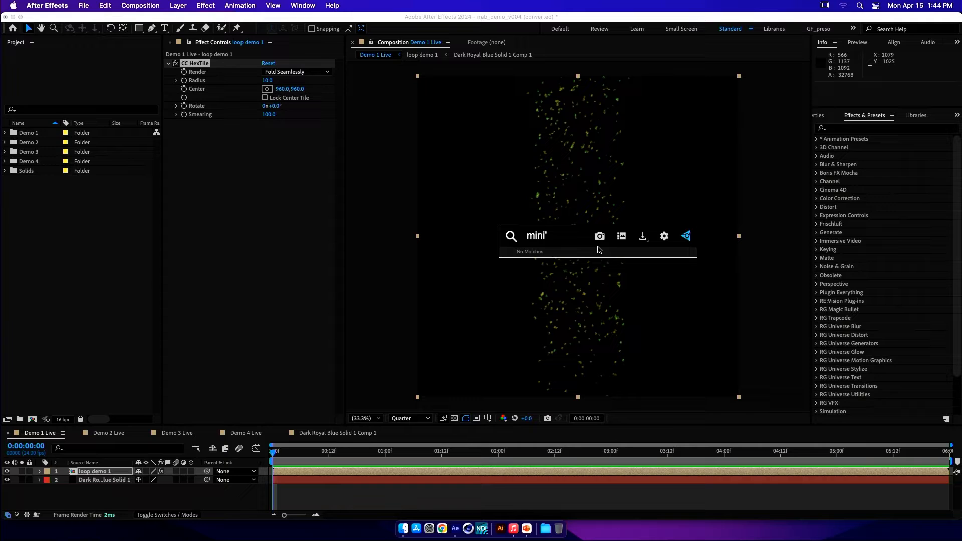
key("BackSpace")
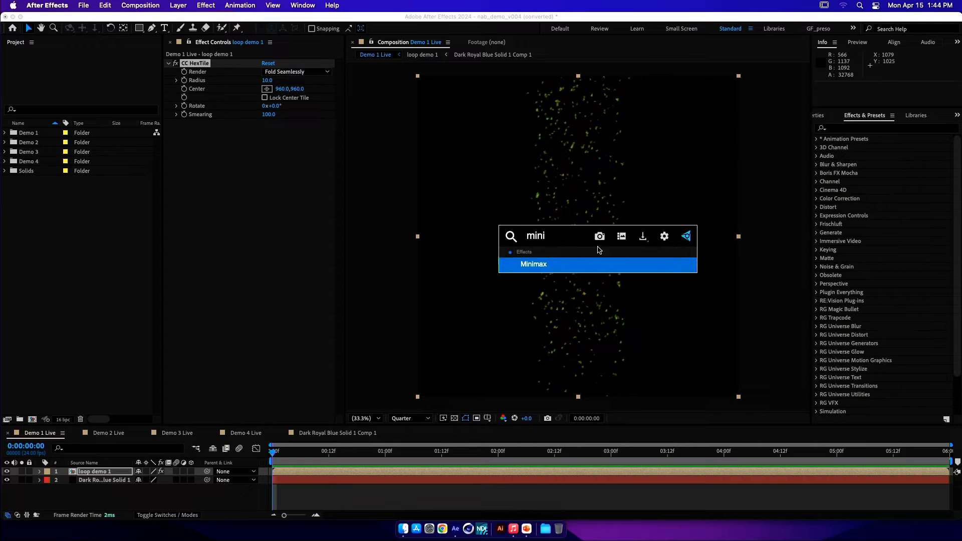
key("Return")
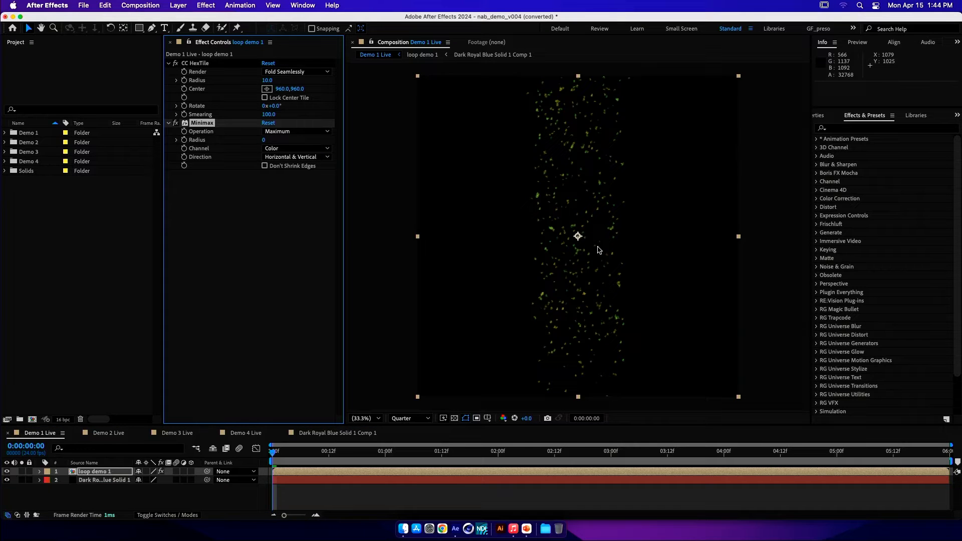
- Set the Minimax Direction to Just Vertical, enable Don't Shrink Edges, and set Channel to Alpha and Color
left_click(277, 157)
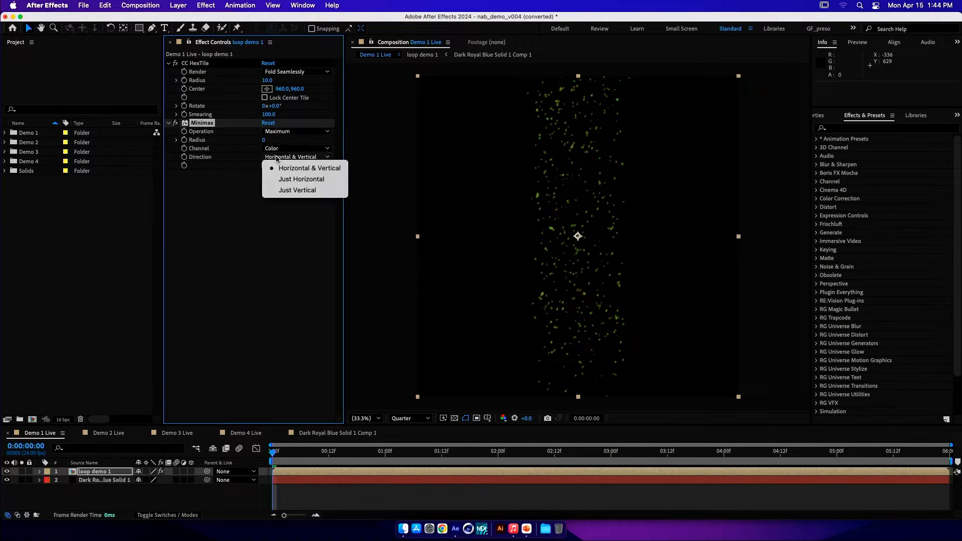
left_click(291, 191)
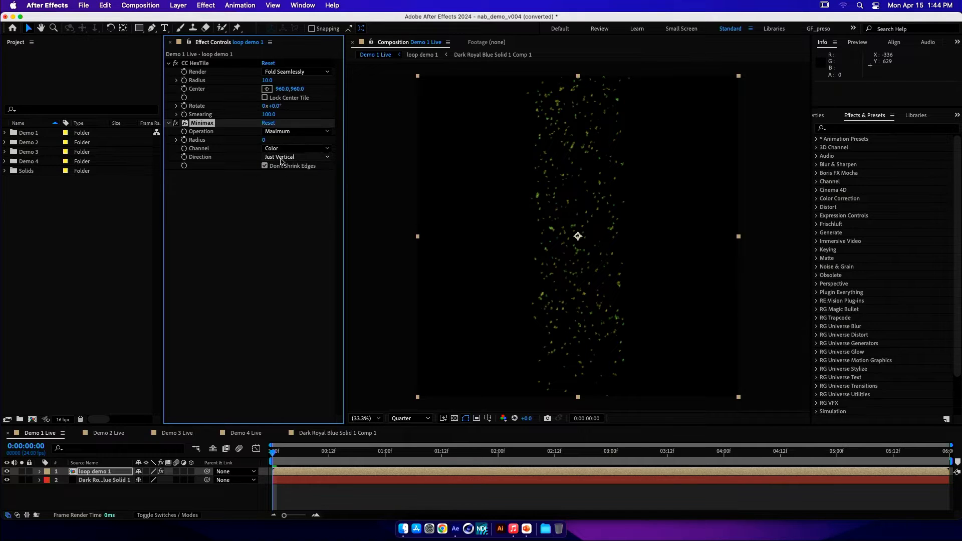
left_click(282, 151)
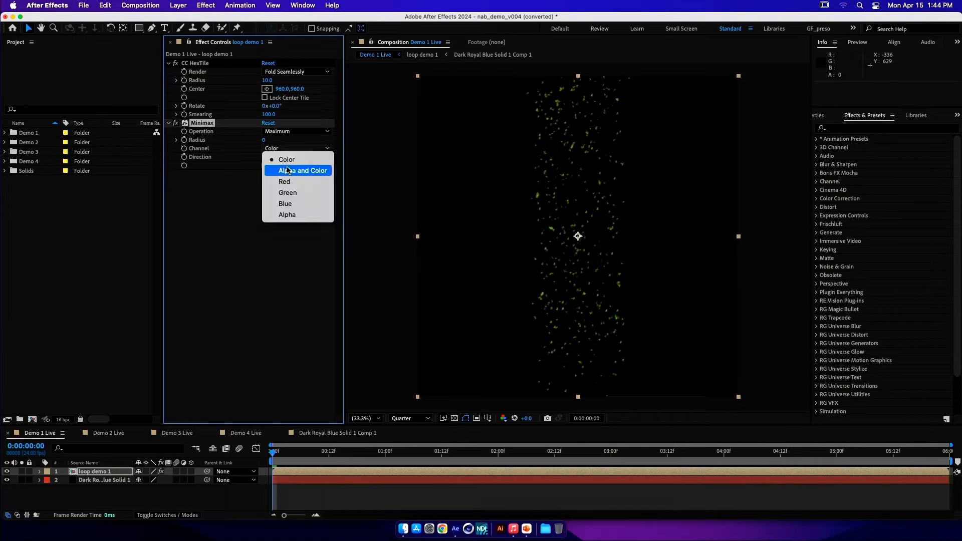
left_click(290, 171)
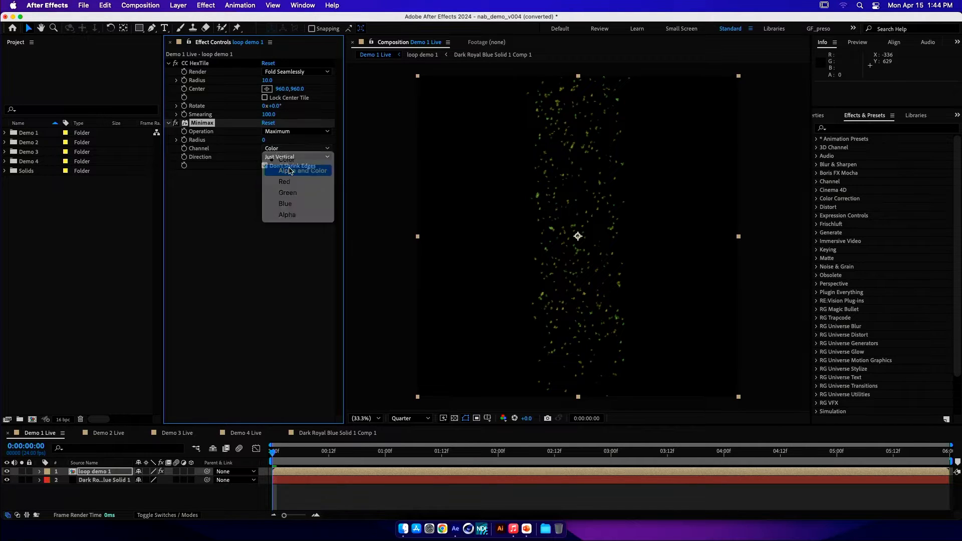
- Set the Minimax Operation to Maximum Then Minimum with a Radius of 25, and preview the vertical streaks
left_click(289, 133)
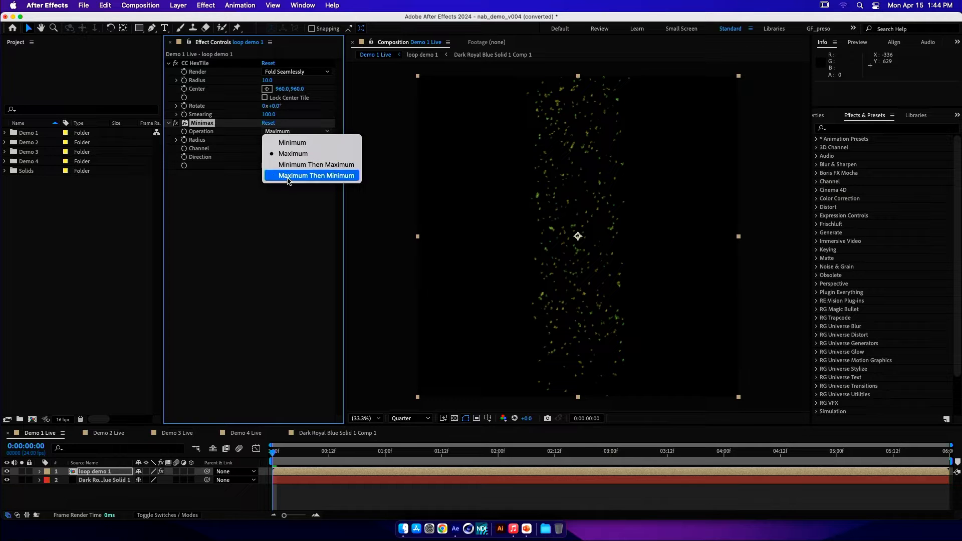
left_click(288, 175)
left_click(265, 139)
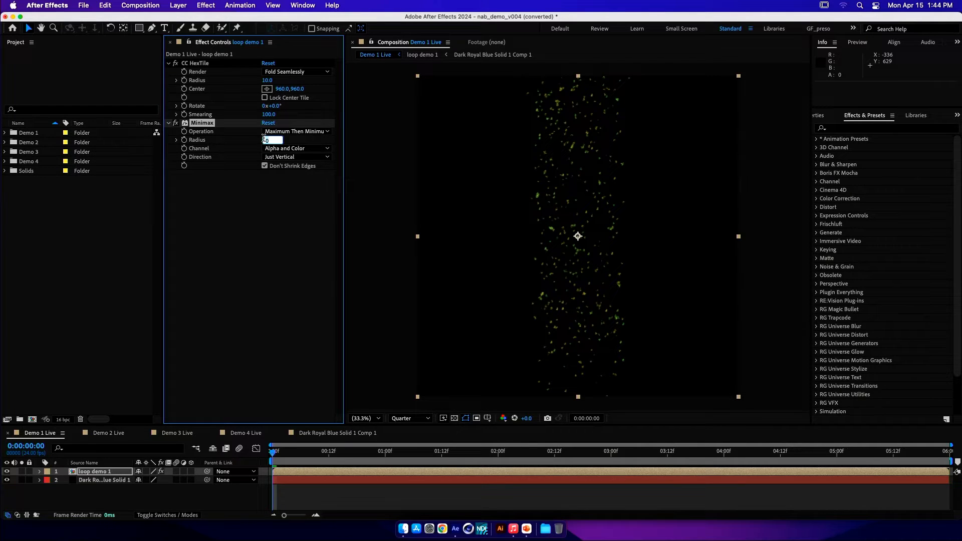
key("Return")
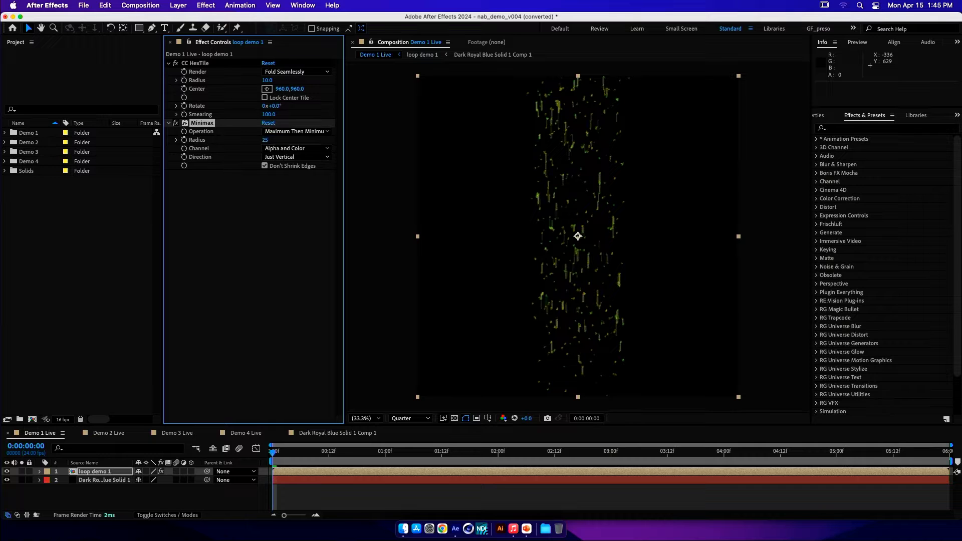
key("space")
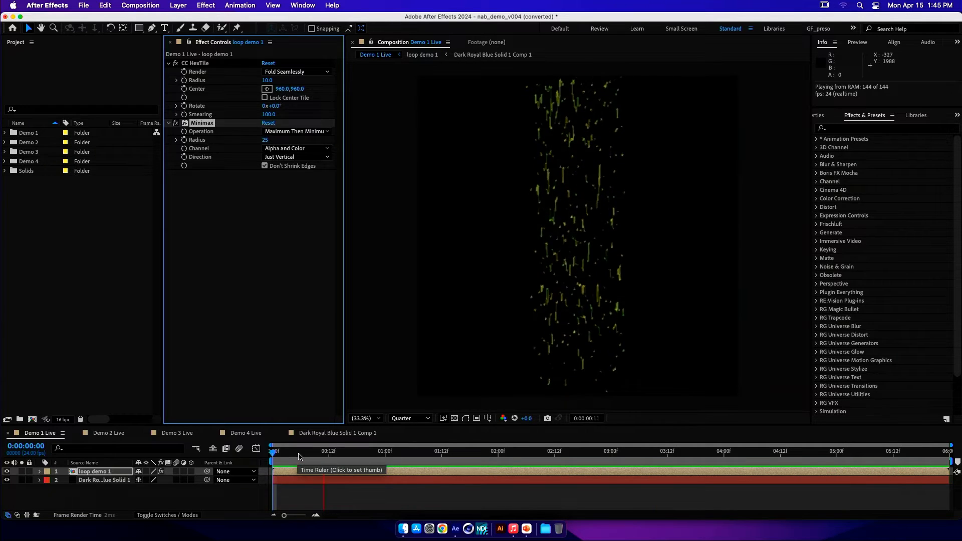
- Add an adjustment layer above the loop demo 1 layer and apply the Optical Glow effect to it
left_click(224, 452)
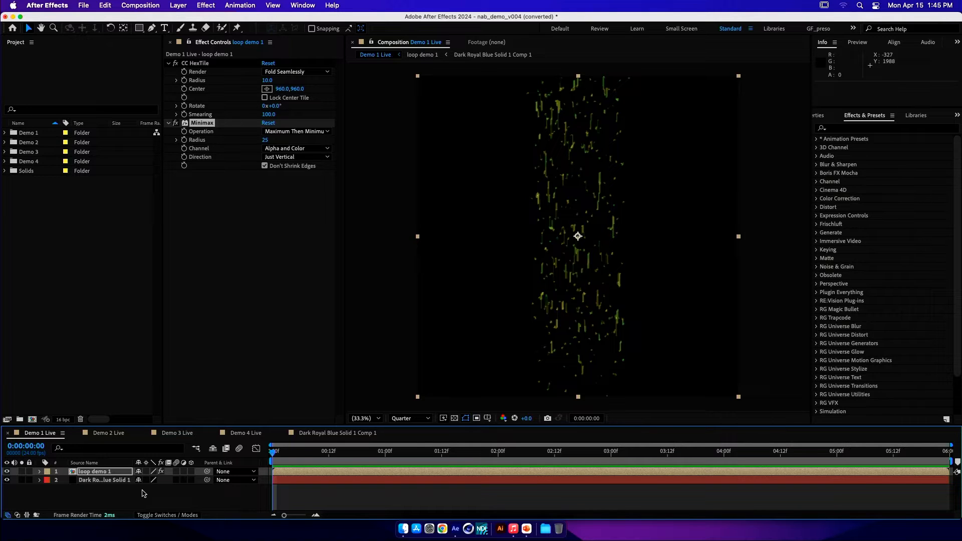
right_click(143, 493)
mouse_move(260, 393)
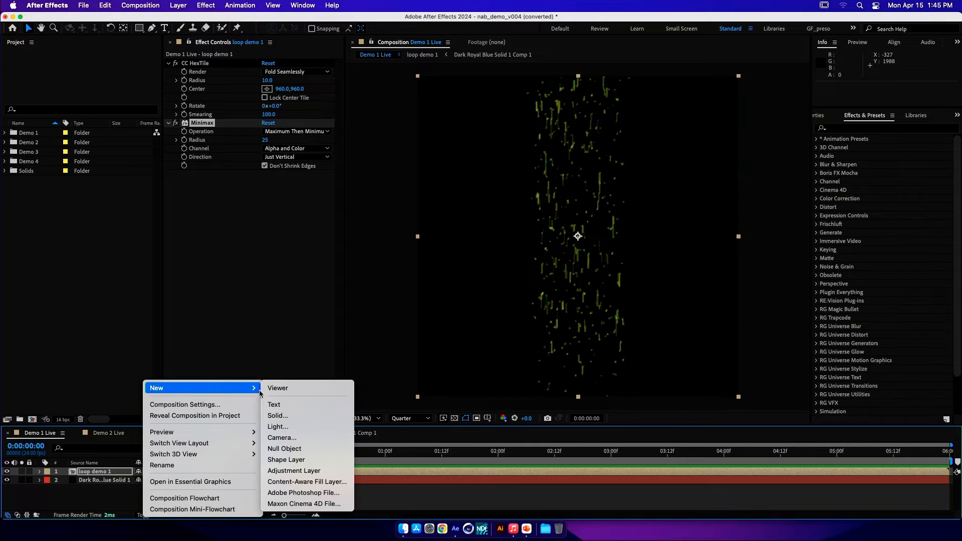
left_click(314, 471)
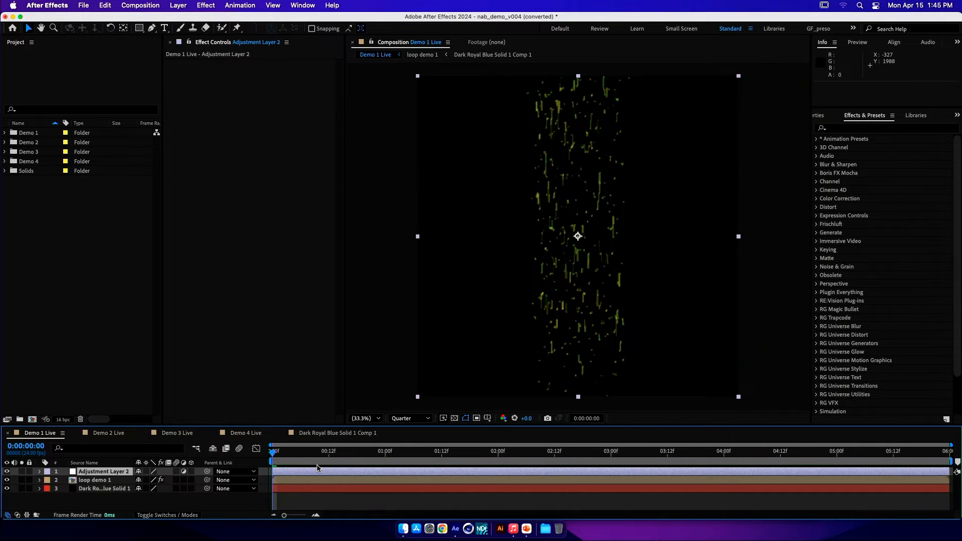
key("ctrl+space")
type("op")
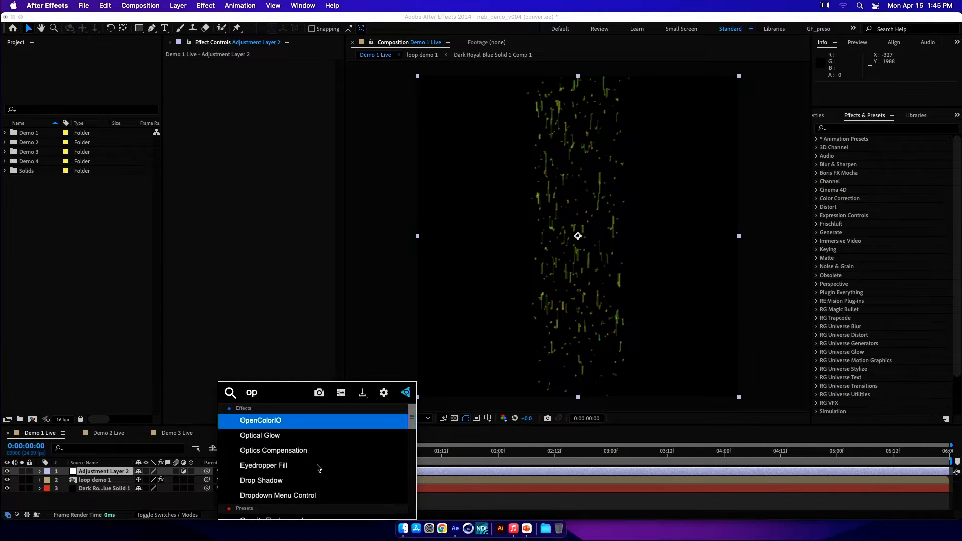
key("Down")
key("Return")
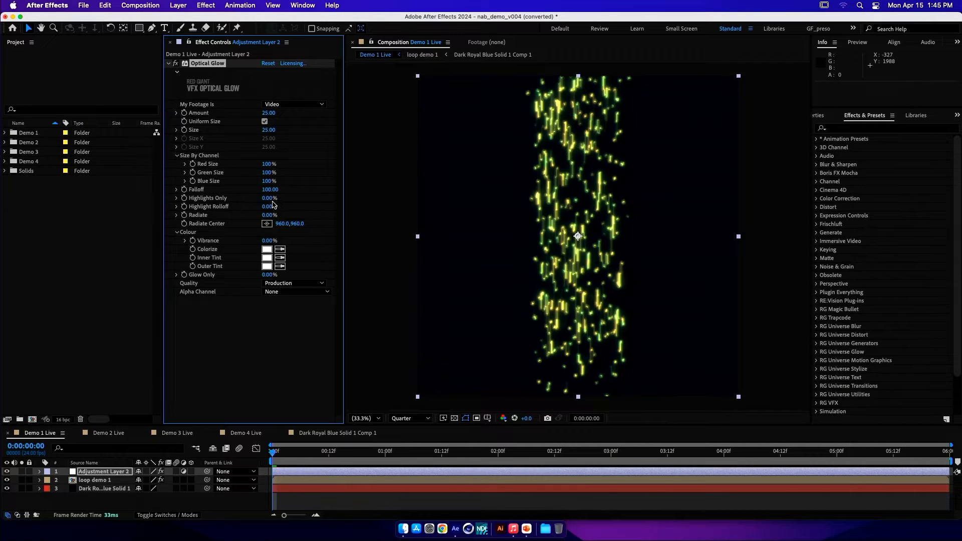
- Set Optical Glow's Highlights Only to 25%, Size to 50 and Falloff to 75, preview the glow, and return to the first frame
left_click(268, 199)
key("Return")
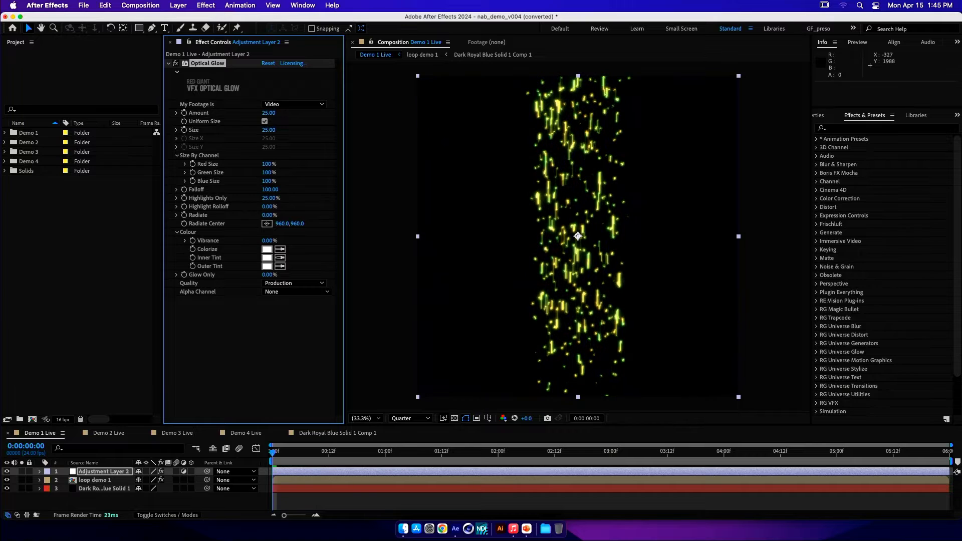
left_click(272, 130)
key("Return")
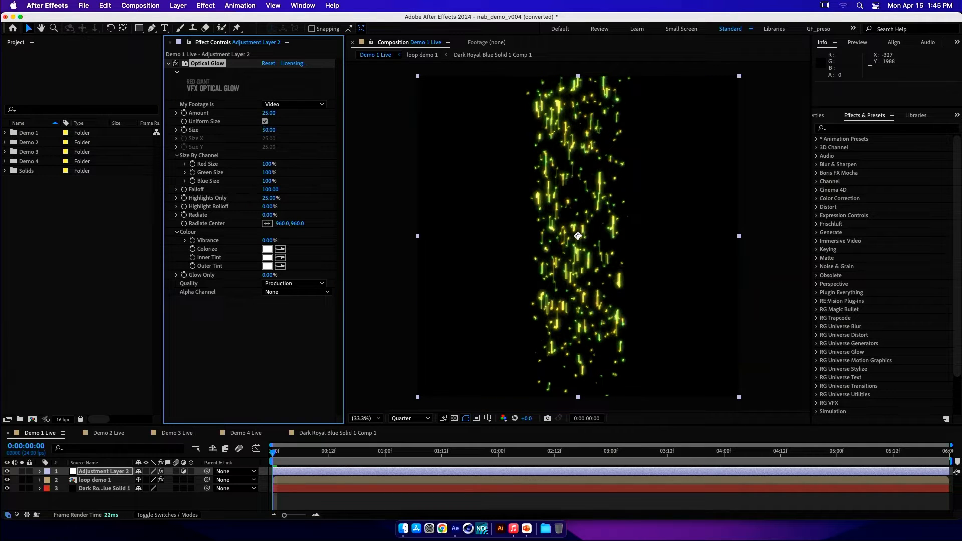
left_click(270, 190)
type("75")
key("Return")
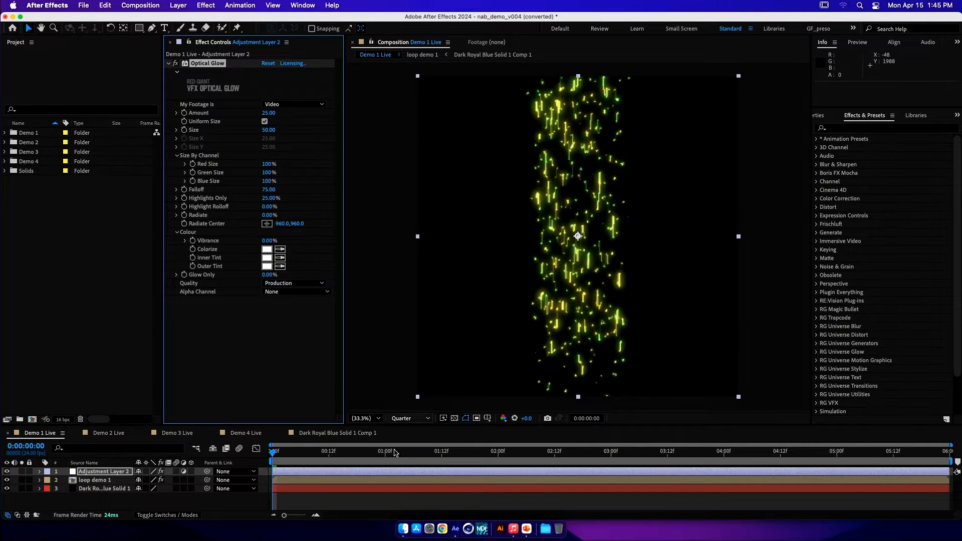
key("space")
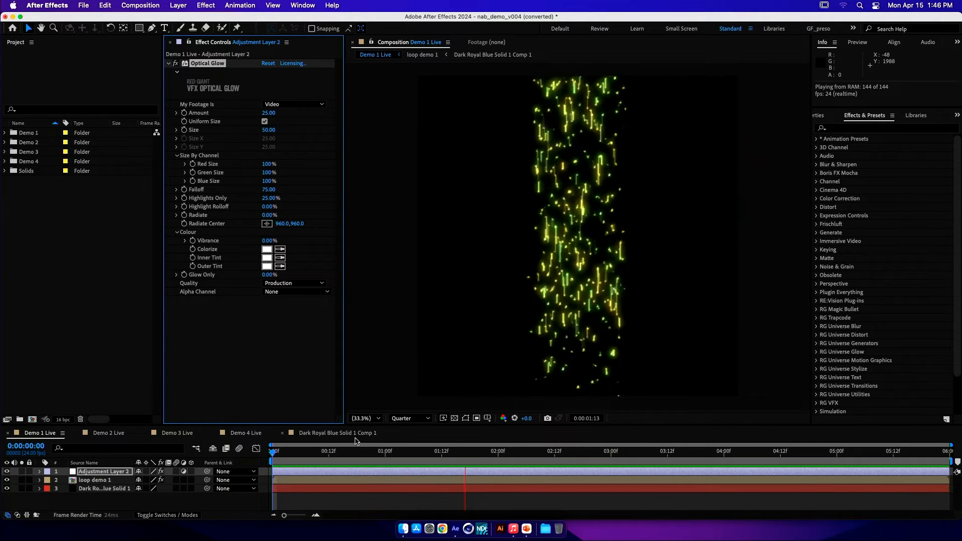
left_click_drag(306, 462, 271, 457)
- Purge all caches, including all files in the disk cache
left_click(105, 5)
mouse_move(150, 241)
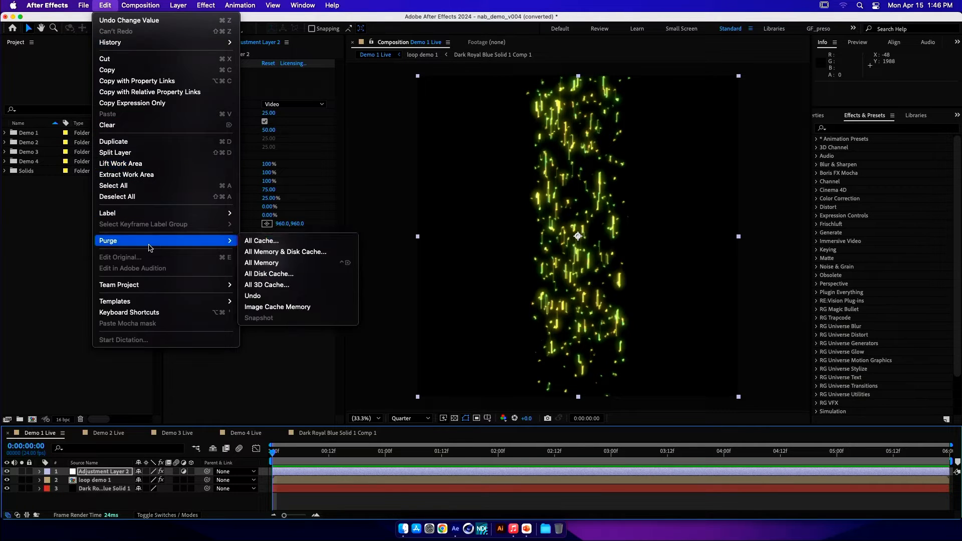
left_click(388, 241)
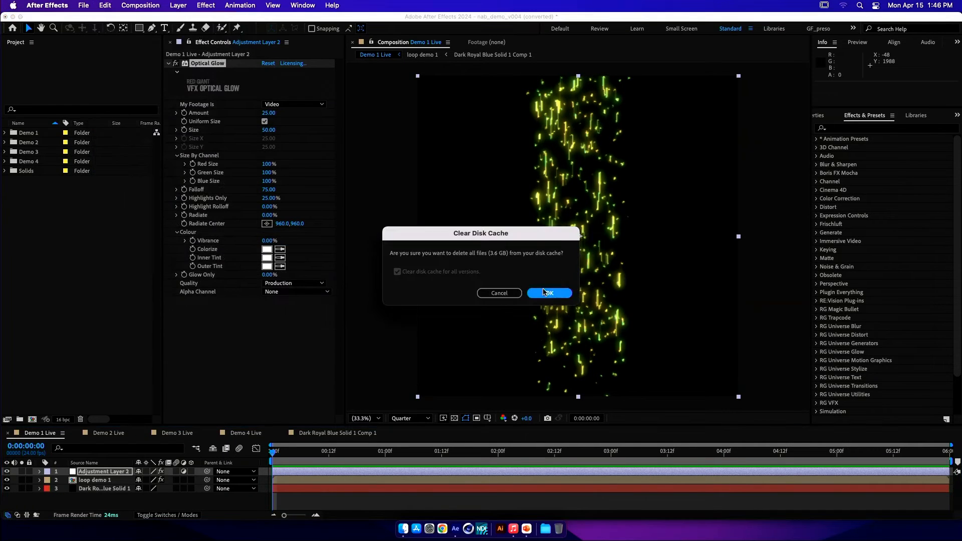
left_click(545, 293)
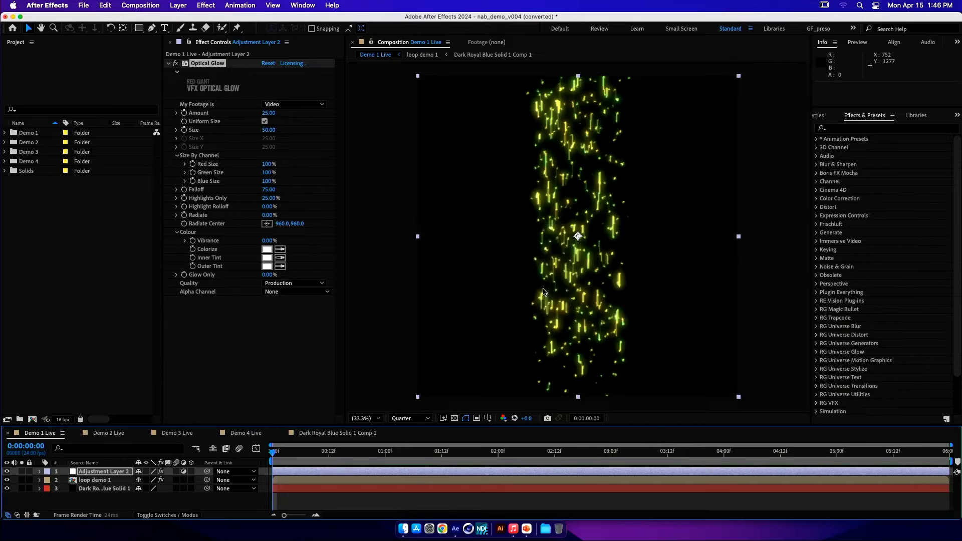
- In the Demo 2 Live composition, duplicate the Dark Royal Blue Solid 1 layer and apply the Tao effect to the upper copy
left_click(103, 434)
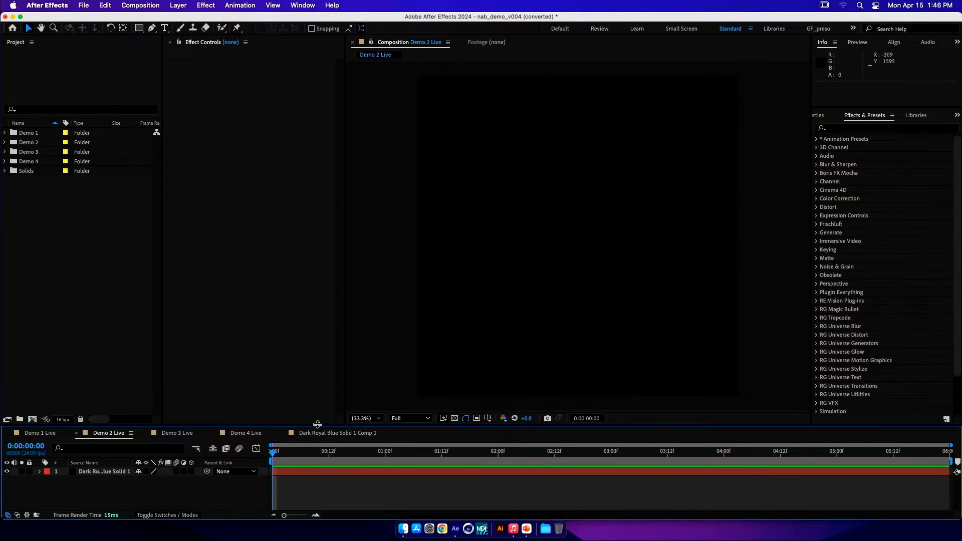
left_click_drag(317, 424, 317, 390)
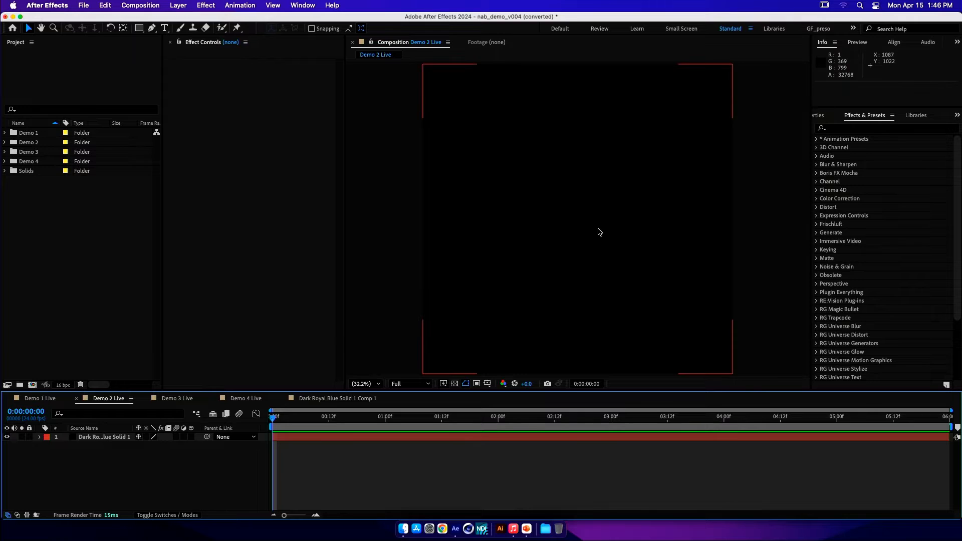
left_click(104, 439)
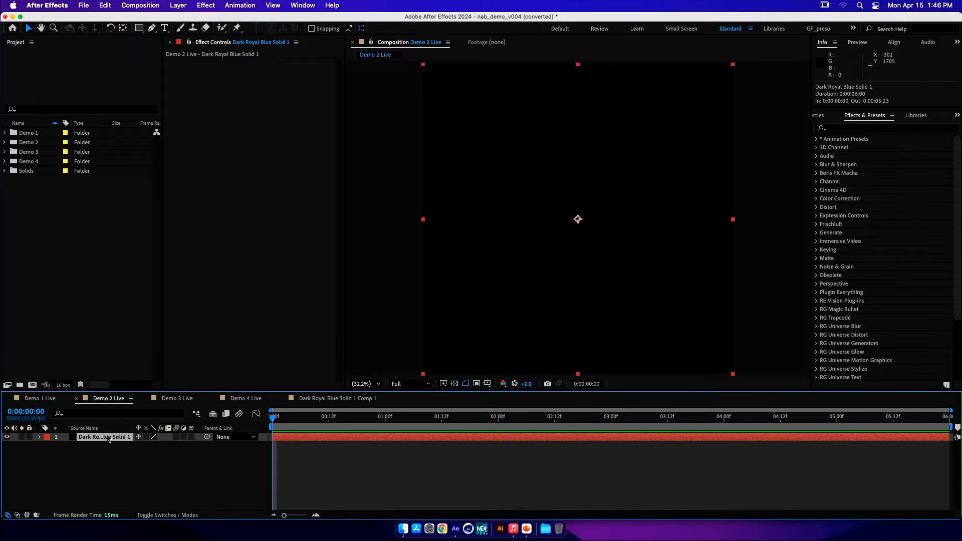
key("super+d")
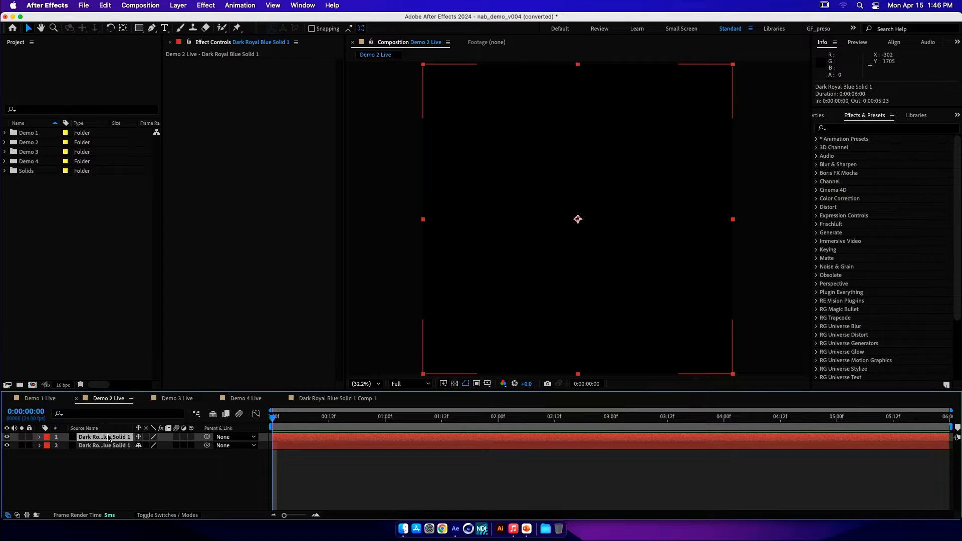
key("ctrl+space")
type("tao")
key("Return")
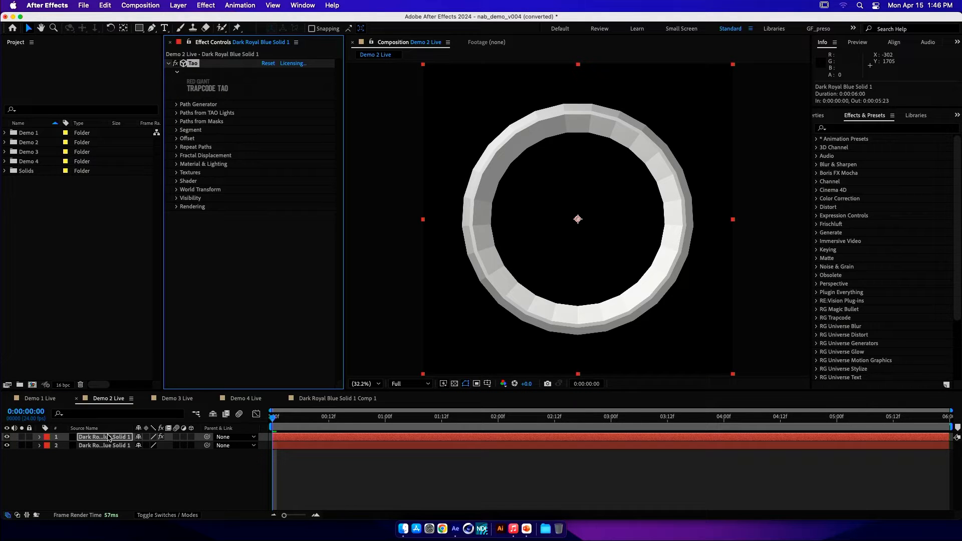
- Set Tao's Segment Mode to Repeat N-gon with 10 Segments and disable Chamfer
left_click(176, 130)
left_click(295, 141)
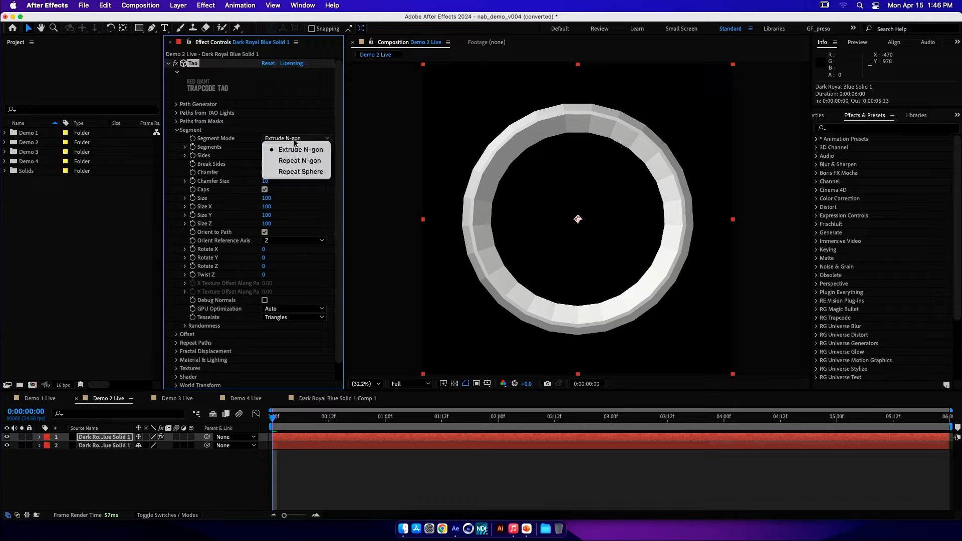
left_click(309, 161)
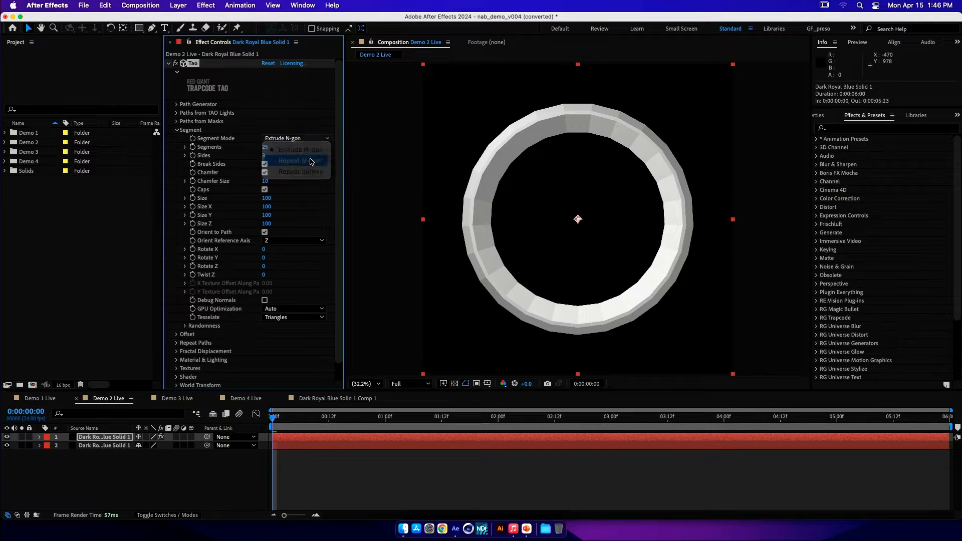
left_click(267, 148)
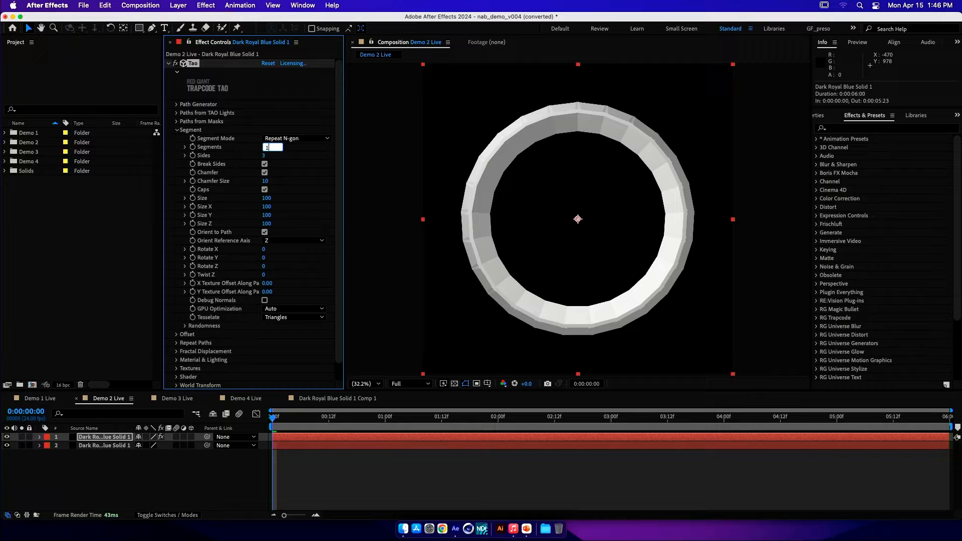
key("Return")
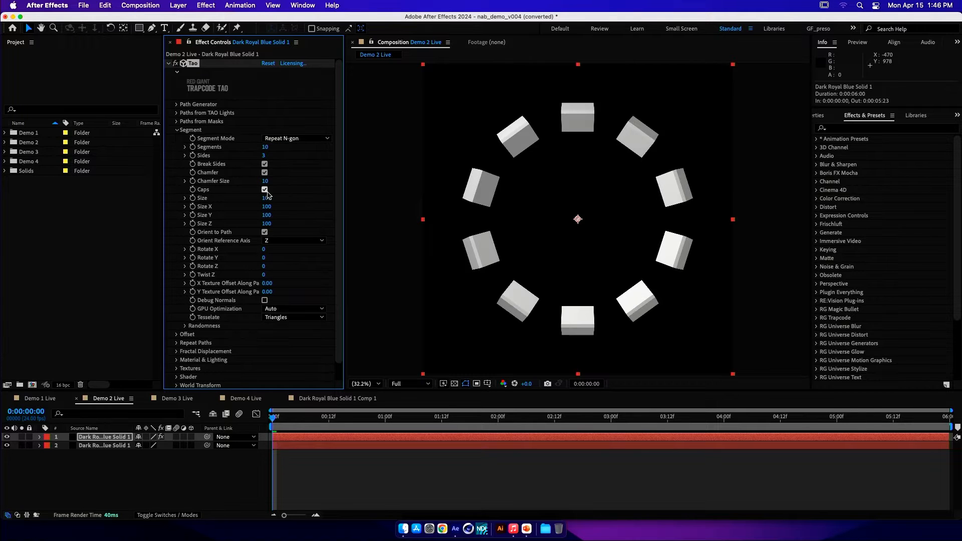
left_click(264, 172)
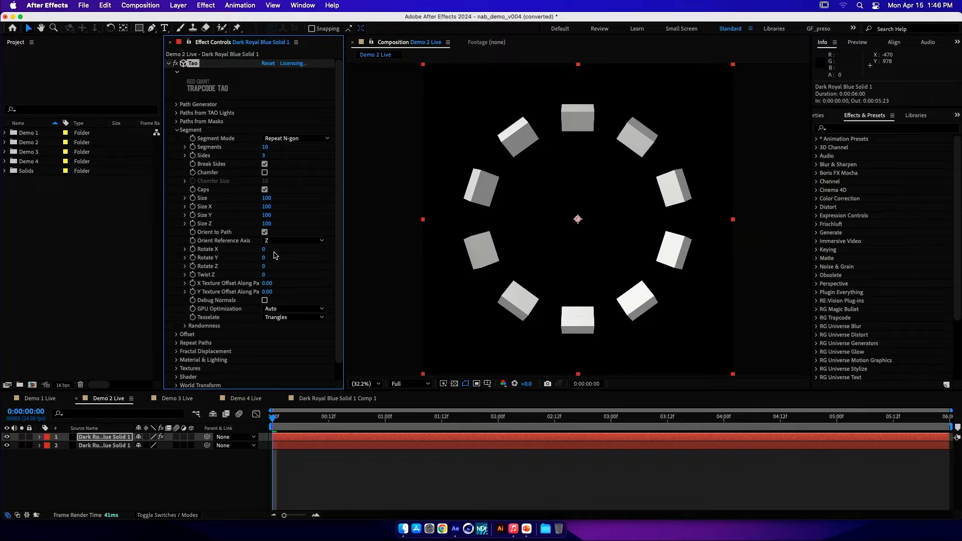
- Set the Tao segments' Rotate X to 40 and Size X to 400, keeping Size Y at 100
left_click_drag(264, 252, 281, 247)
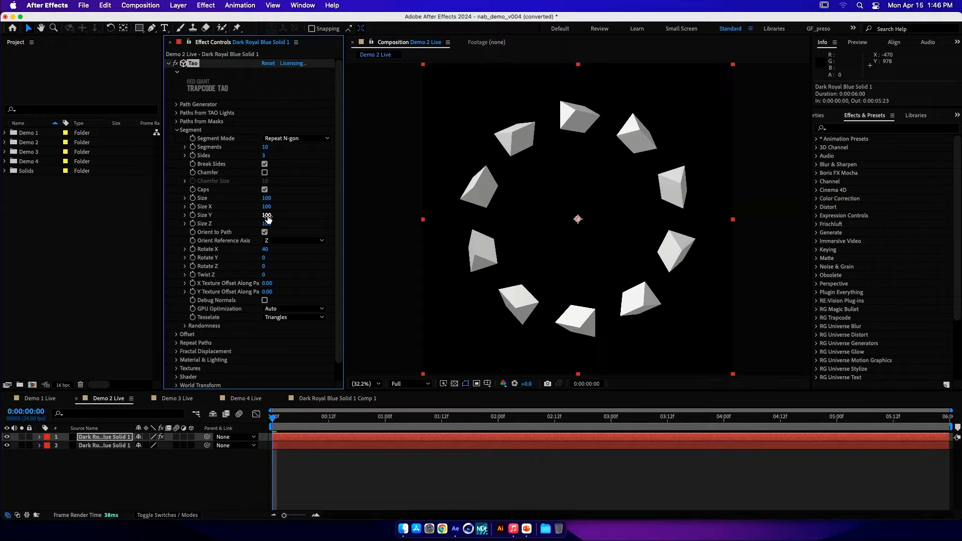
left_click_drag(267, 218, 415, 208)
key("super+z")
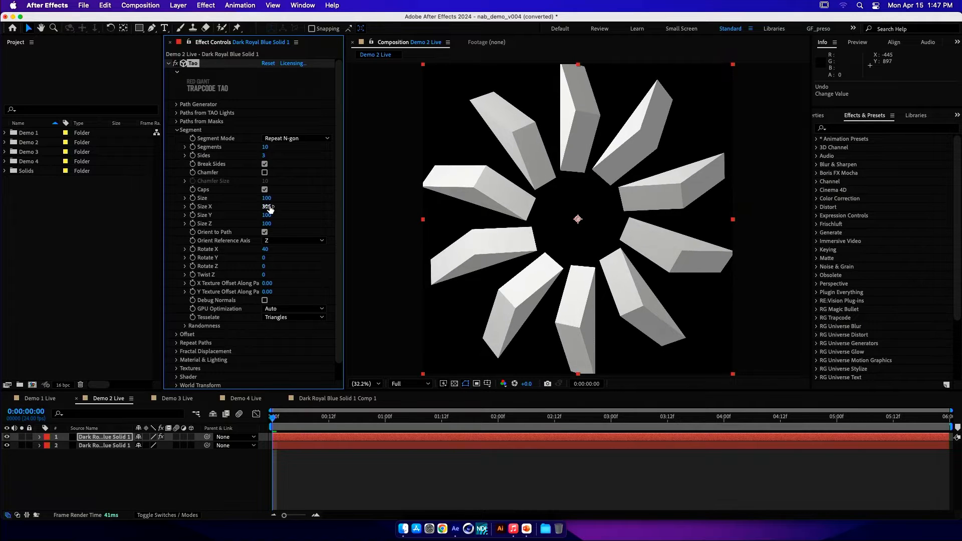
left_click(268, 207)
type("400")
key("Return")
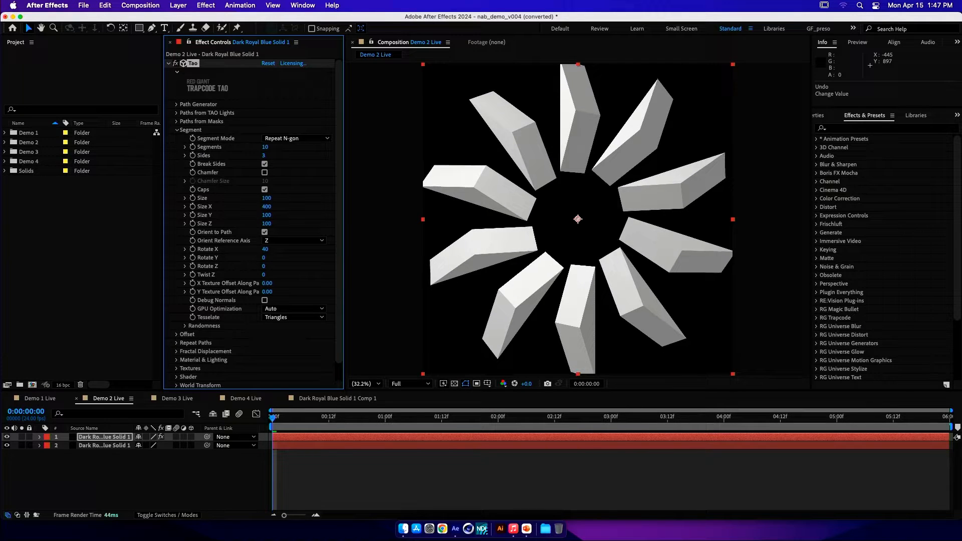
- Keyframe the Path Generator's Rotate Z at 0 on the first frame and at 360/10 on 0:00:00:05
left_click(177, 130)
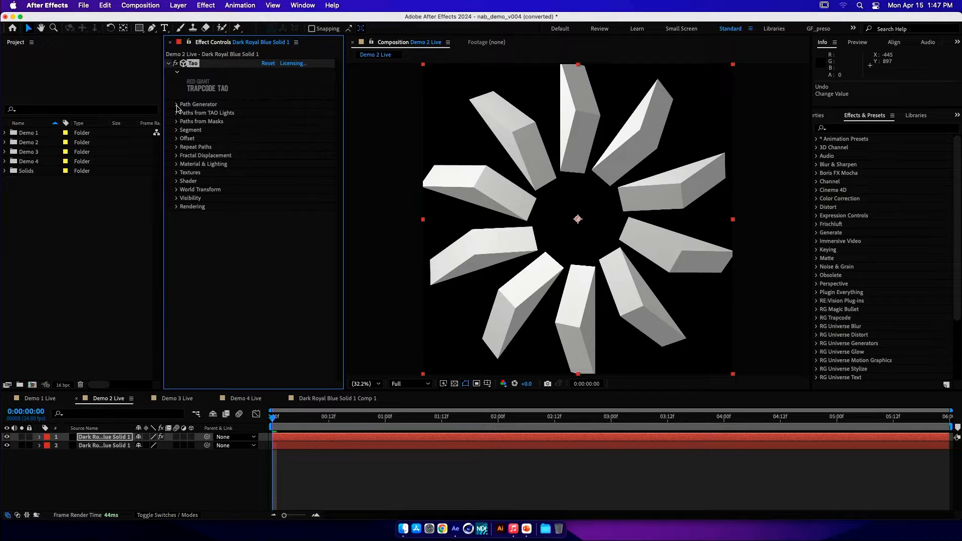
left_click(177, 105)
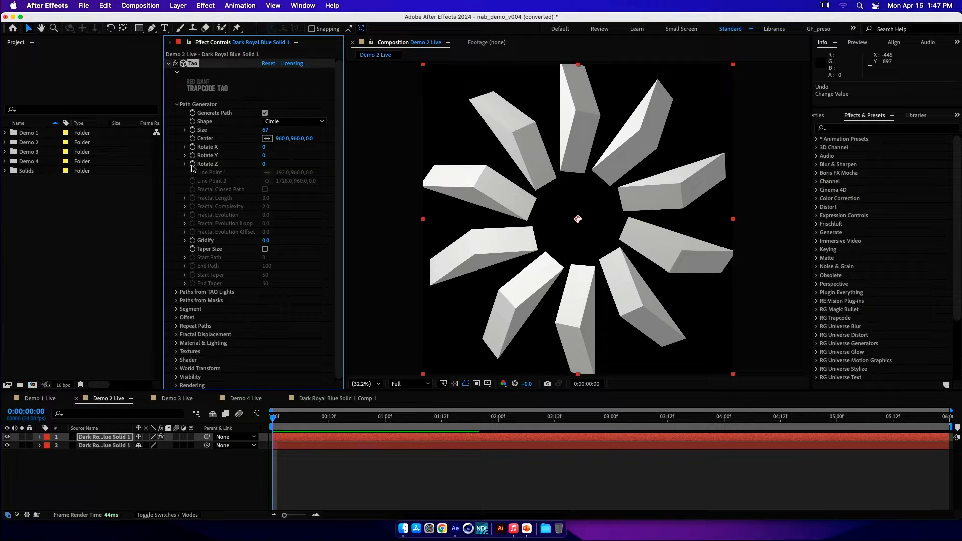
left_click(193, 163)
key("u")
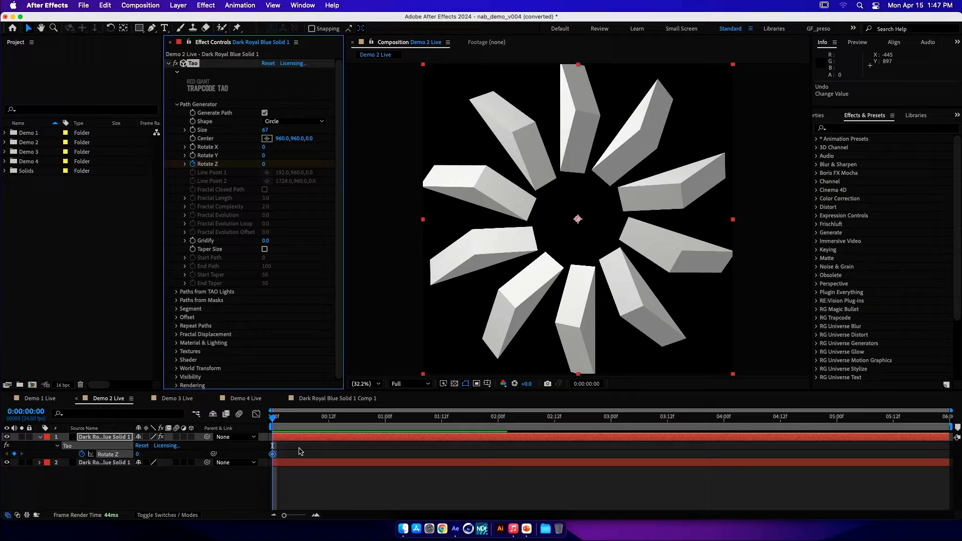
left_click(296, 417)
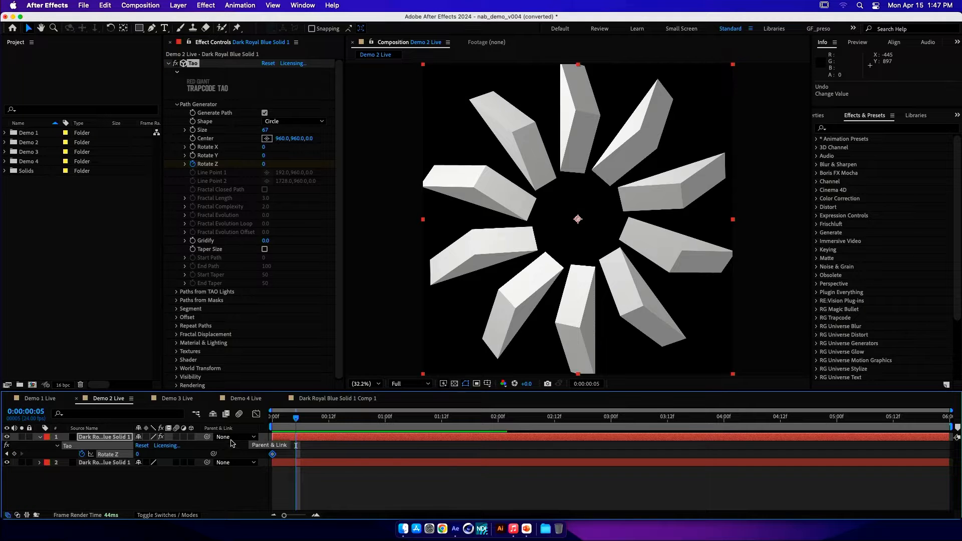
left_click(138, 454)
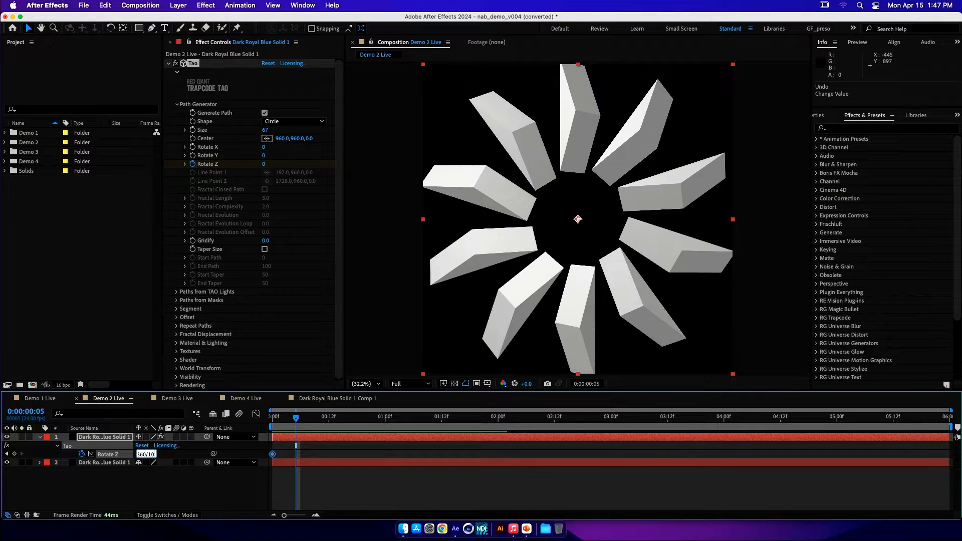
type("360/10")
key("Return")
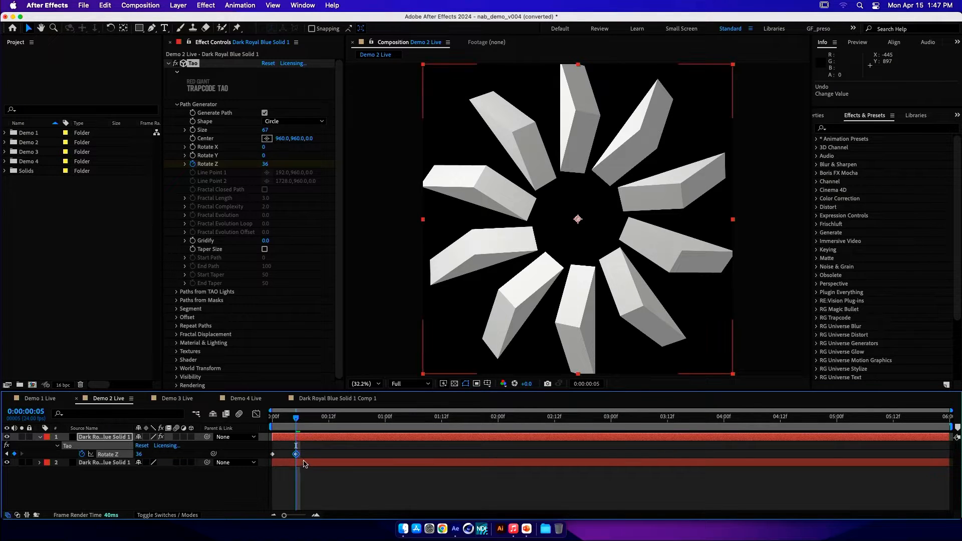
- Move the second Rotate Z keyframe to 0:00:05:15, and preview the rotation from the first frame at Quarter resolution
left_click_drag(296, 453, 914, 476)
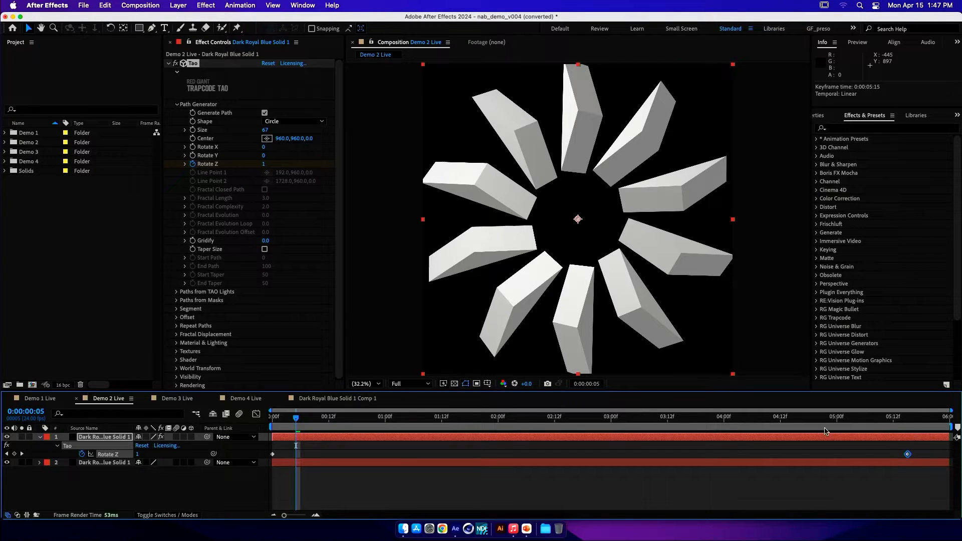
left_click(271, 419)
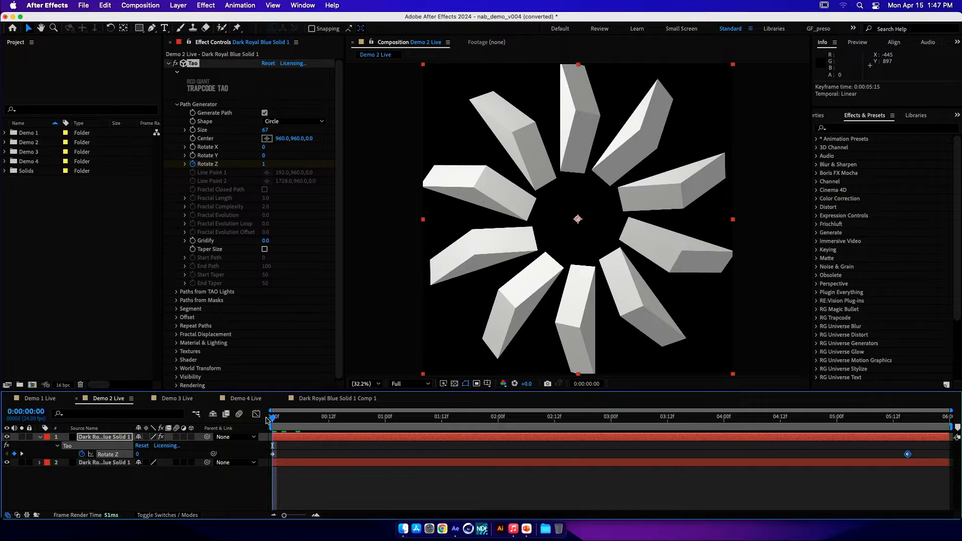
left_click(421, 383)
left_click(408, 440)
key("space")
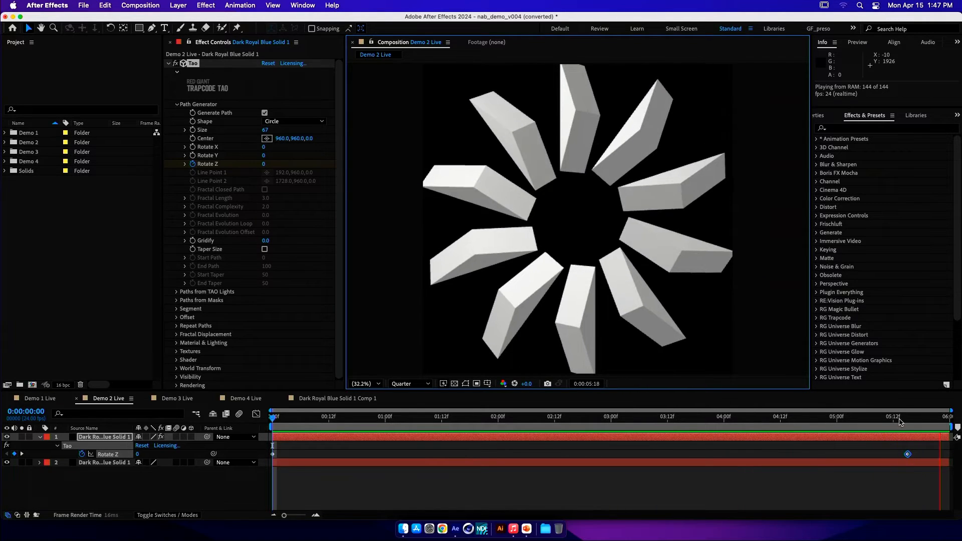
- Stop the preview at 0:00:05:13 and move the second Rotate Z keyframe to the composition's end at 0:00:06:00
left_click(898, 419)
left_click_drag(908, 454, 953, 457)
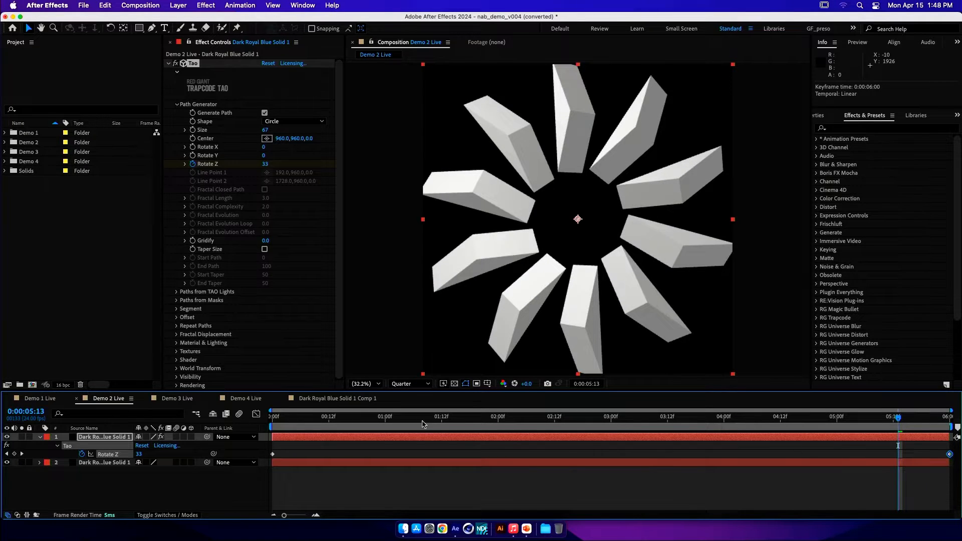
- Preview the rotation loop, and set the Tao first repeater's R1 Repetitions to 5
key("space")
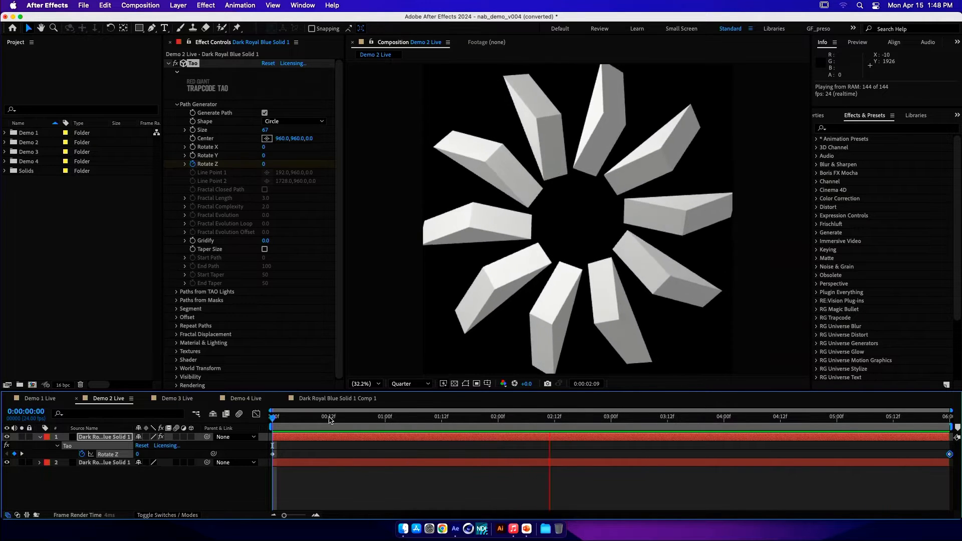
key("space")
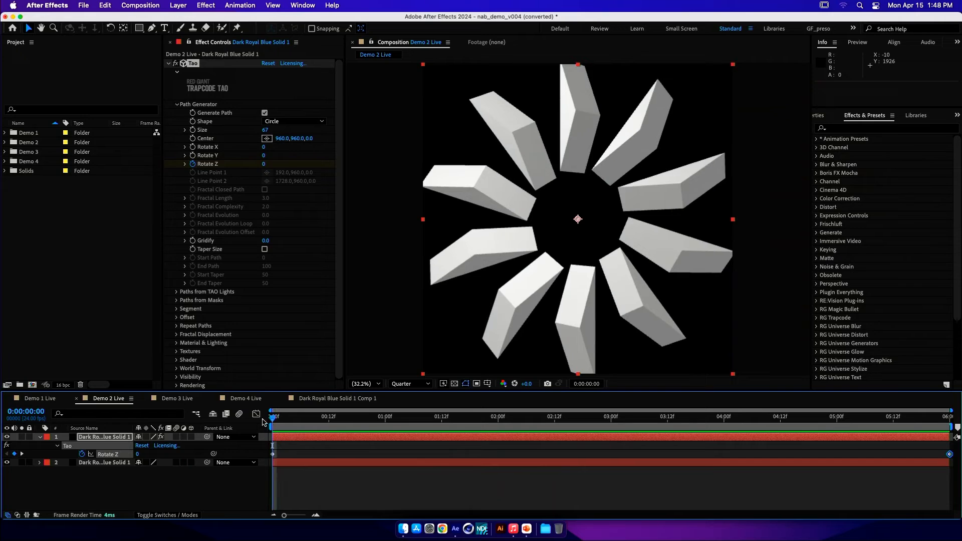
left_click(177, 105)
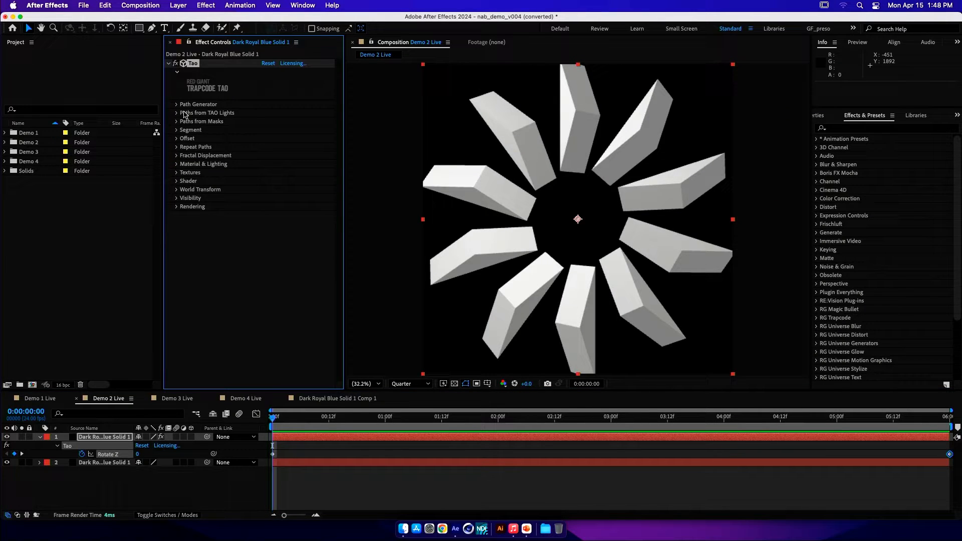
left_click(176, 147)
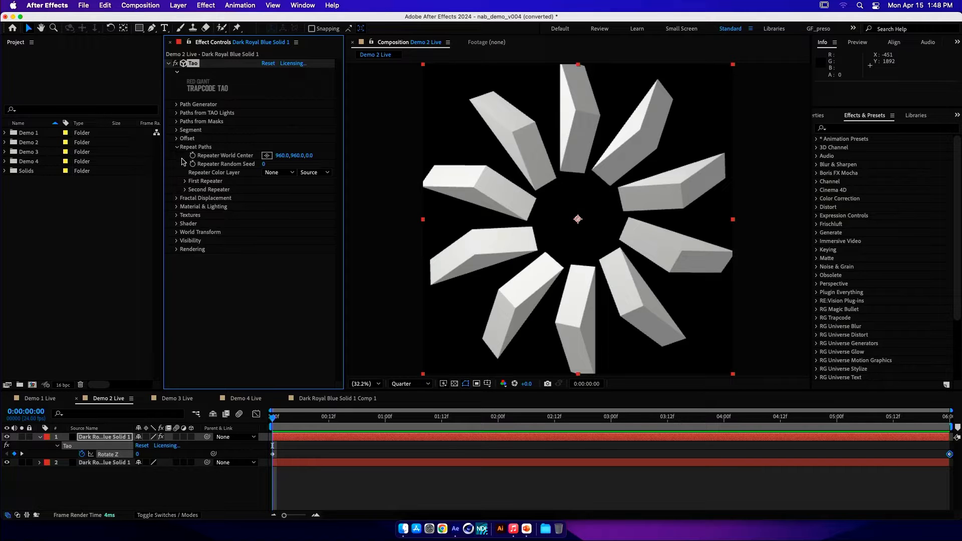
left_click(184, 181)
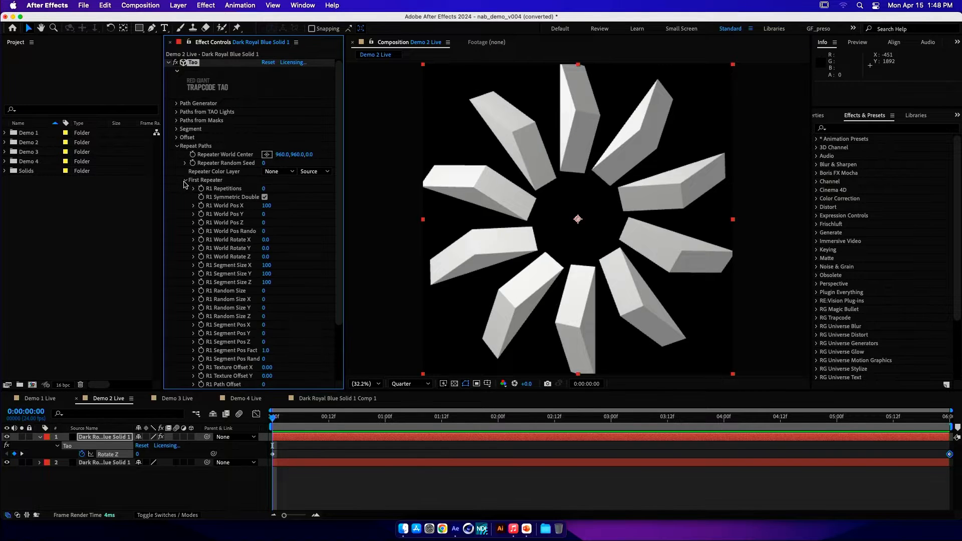
left_click(264, 189)
key("Return")
left_click(311, 220)
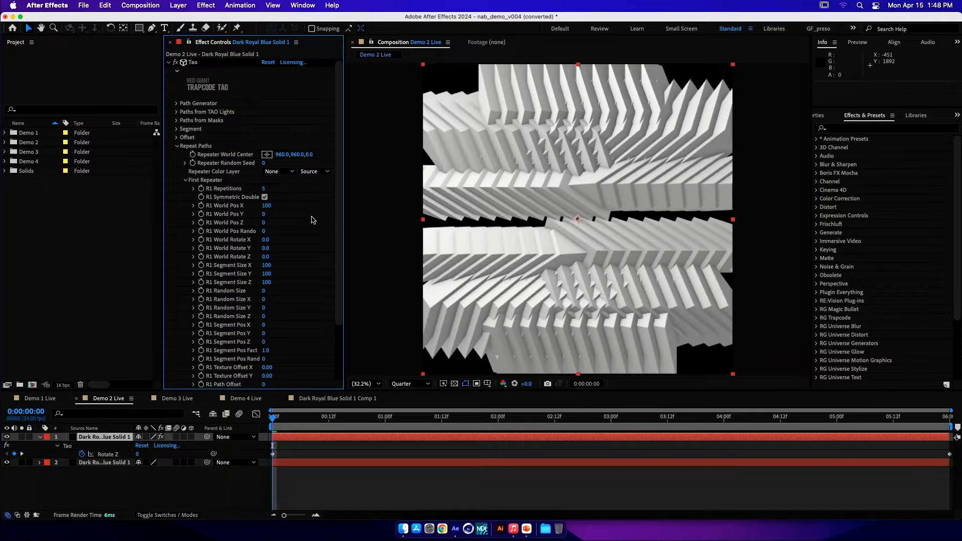
- Set the first repeater's R1 World Pos X to 200 and R1 World Pos Y to -200, and preview the loop
left_click(266, 206)
key("Return")
left_click(263, 215)
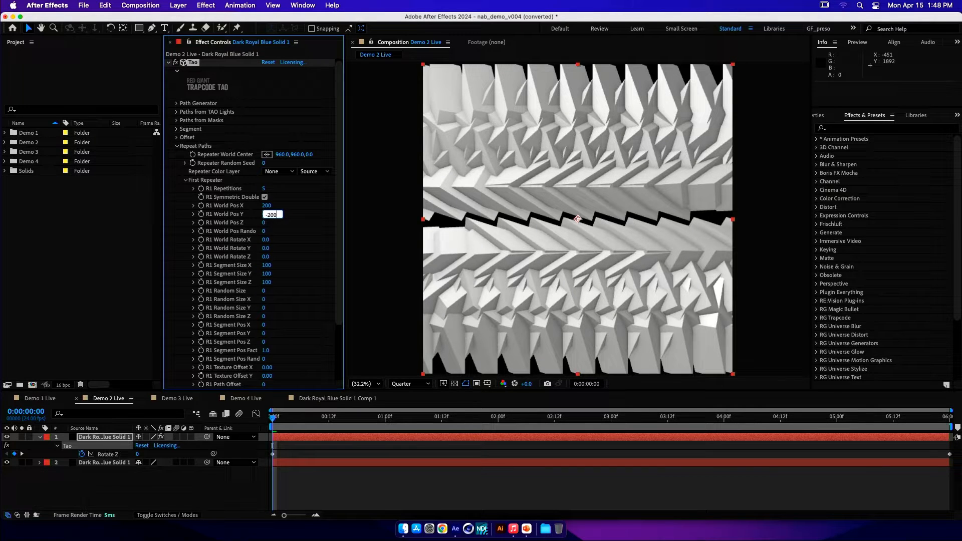
type("-200")
key("Return")
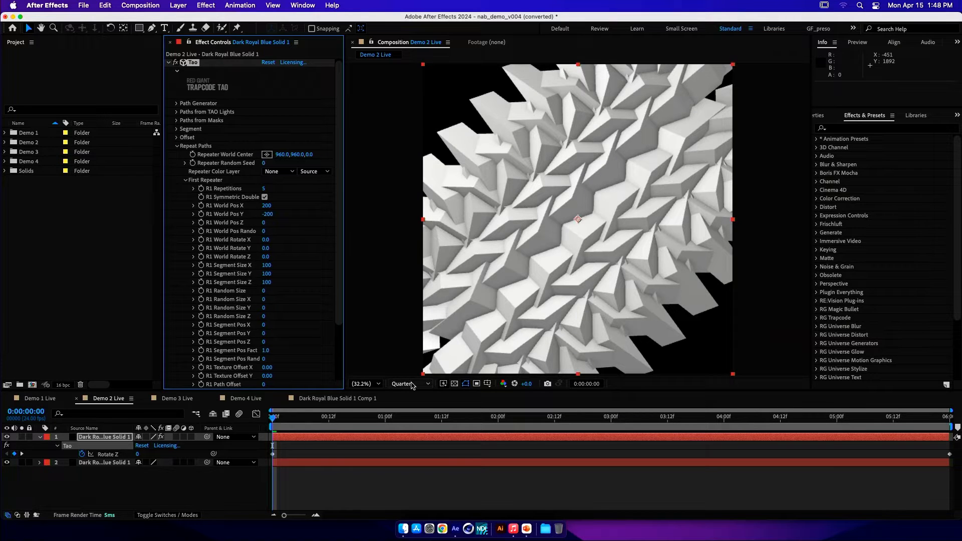
key("space")
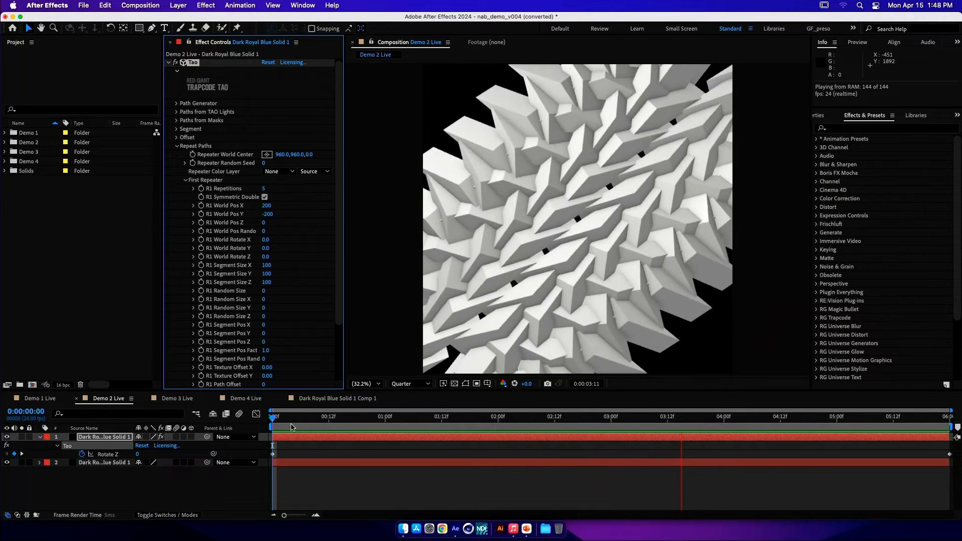
left_click(249, 422)
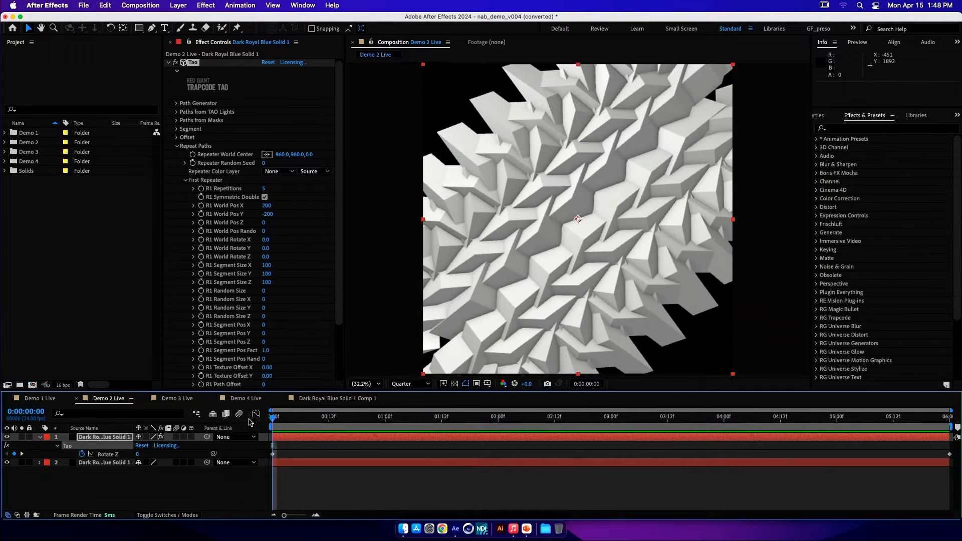
- Set Tao's Fractal Displacement Amplitude to 200, and preview the displaced shape
left_click(176, 146)
left_click(176, 155)
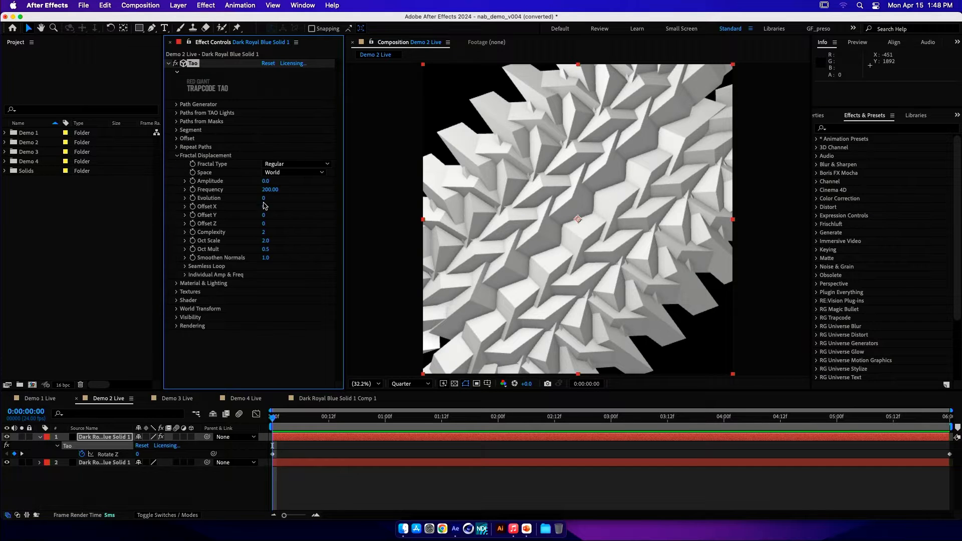
left_click(267, 181)
type("200")
key("Return")
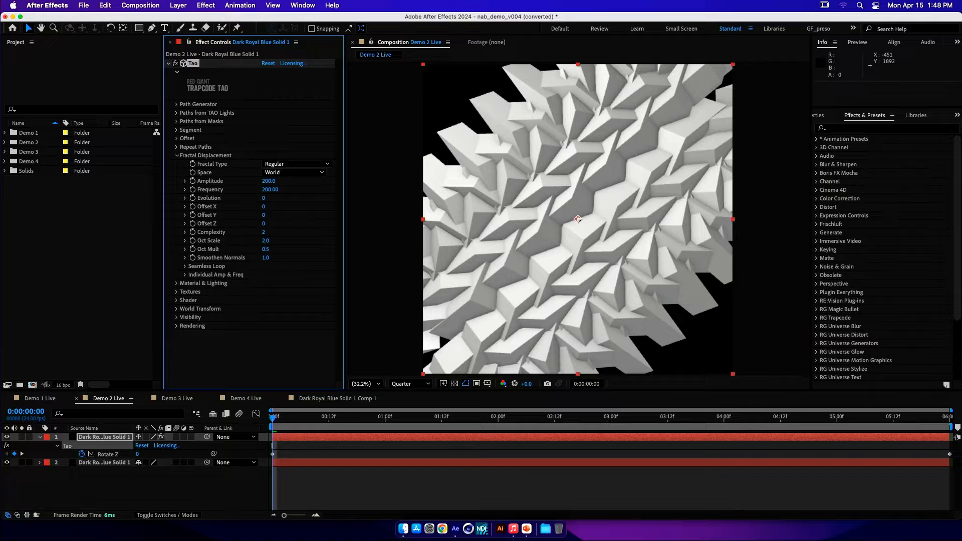
key("space")
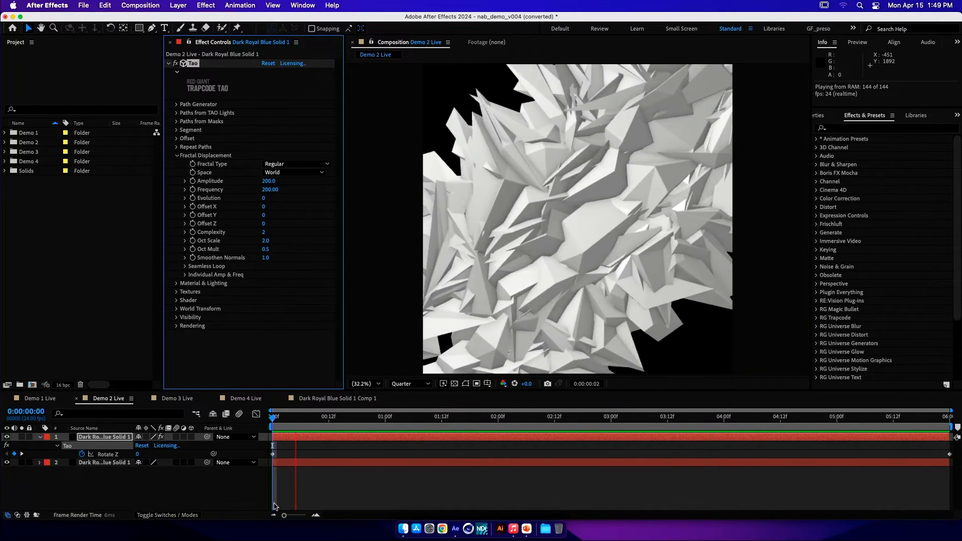
key("space")
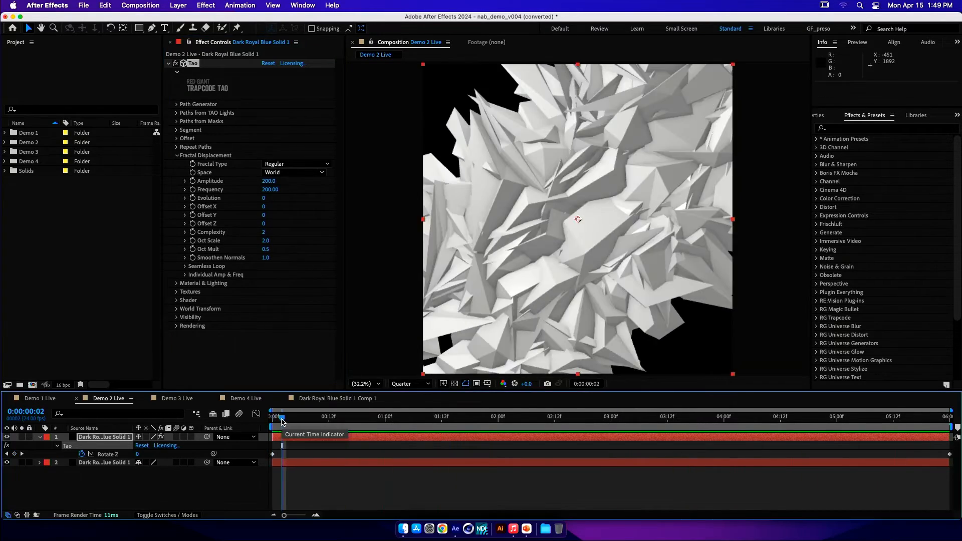
- Set the Tao shader to Density and its Draw mode to Points
left_click(177, 155)
left_click(177, 181)
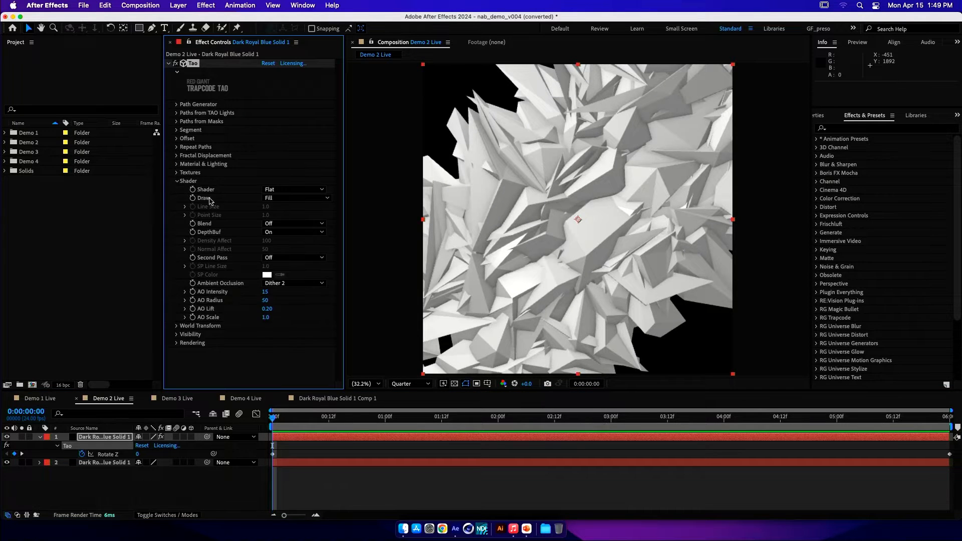
left_click(297, 191)
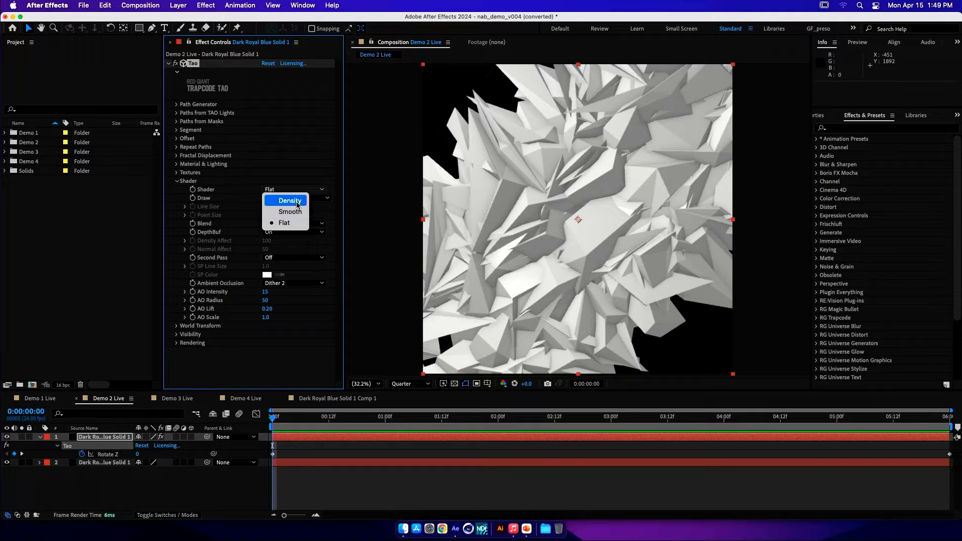
left_click(295, 200)
left_click(276, 199)
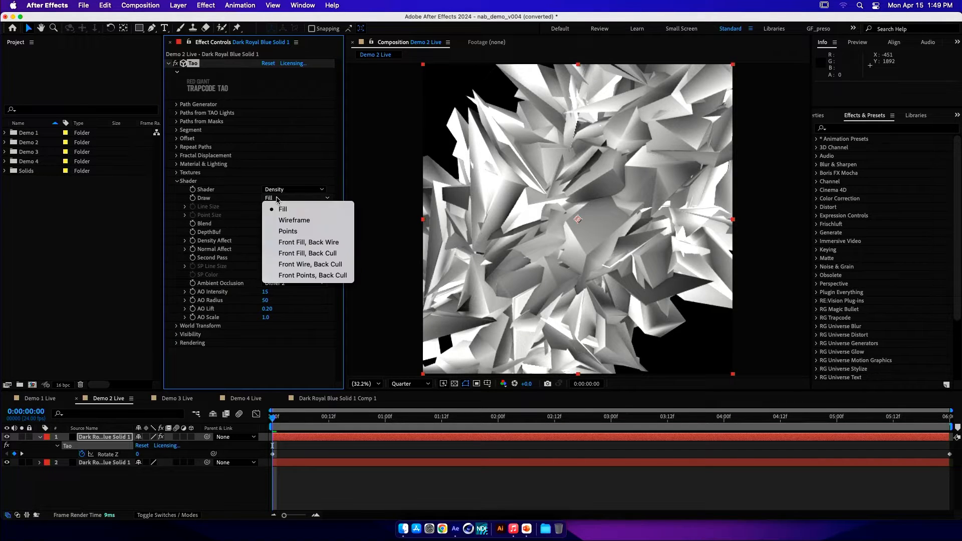
left_click(286, 231)
- Set the Tao shader's Point Size to 10, and preview the looping points
left_click(266, 215)
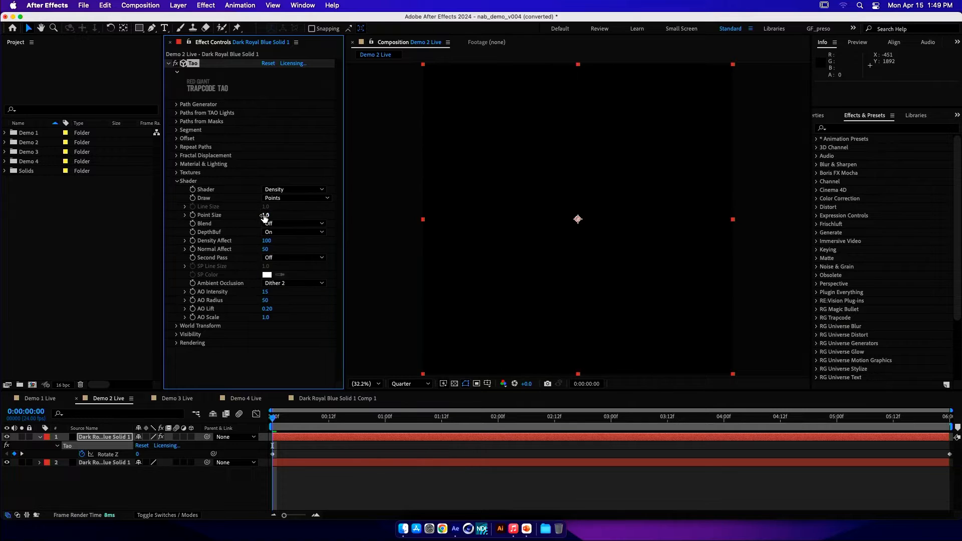
type("10")
key("Return")
key("space")
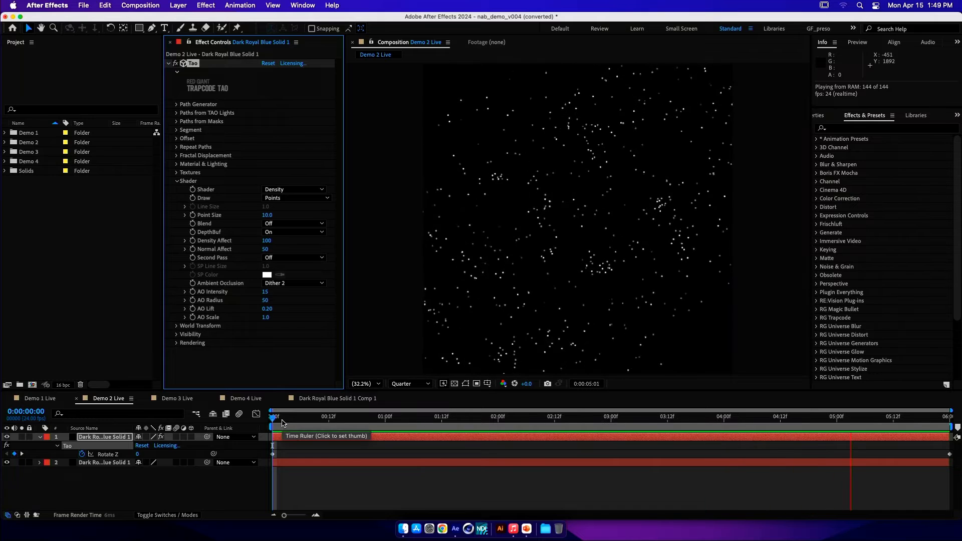
left_click(283, 423)
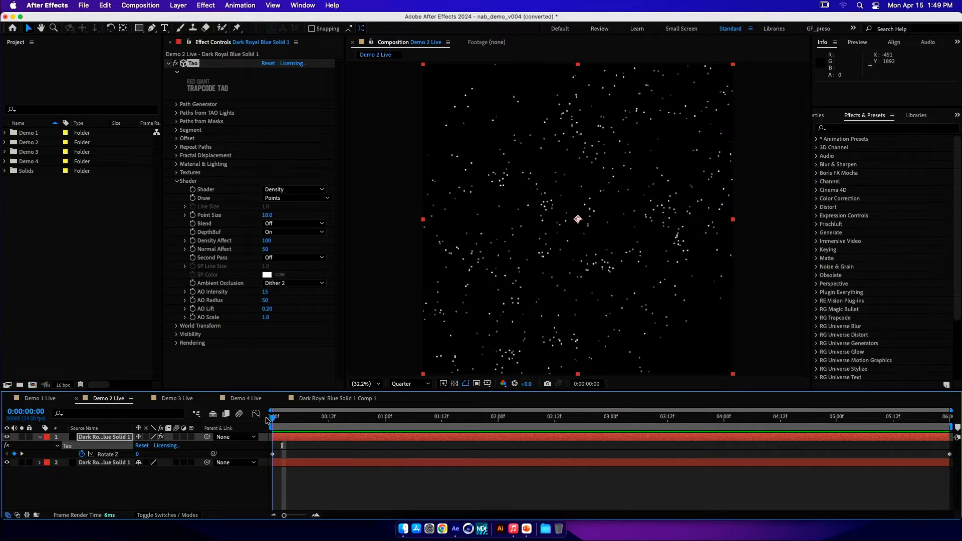
left_click(177, 182)
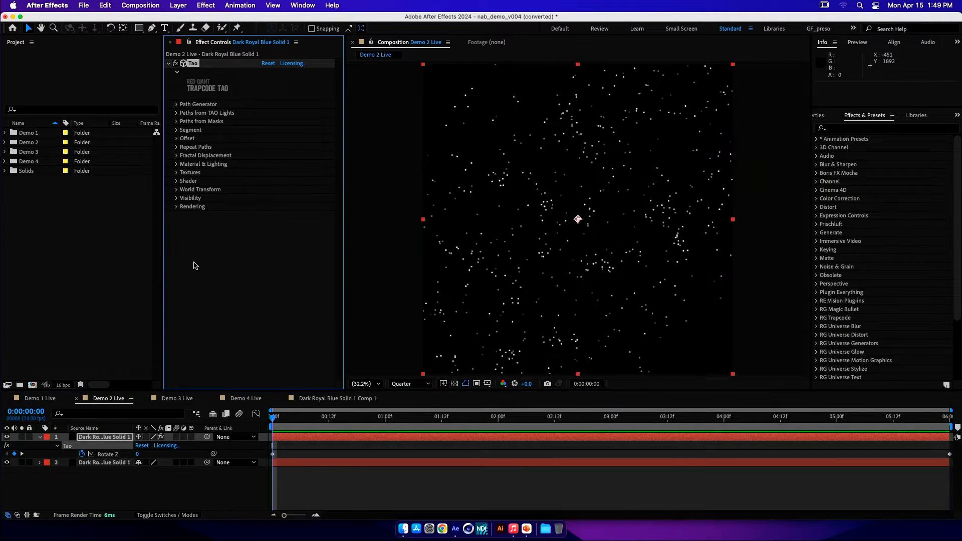
- Apply a Fill effect in its default red to the second solid layer
left_click(104, 463)
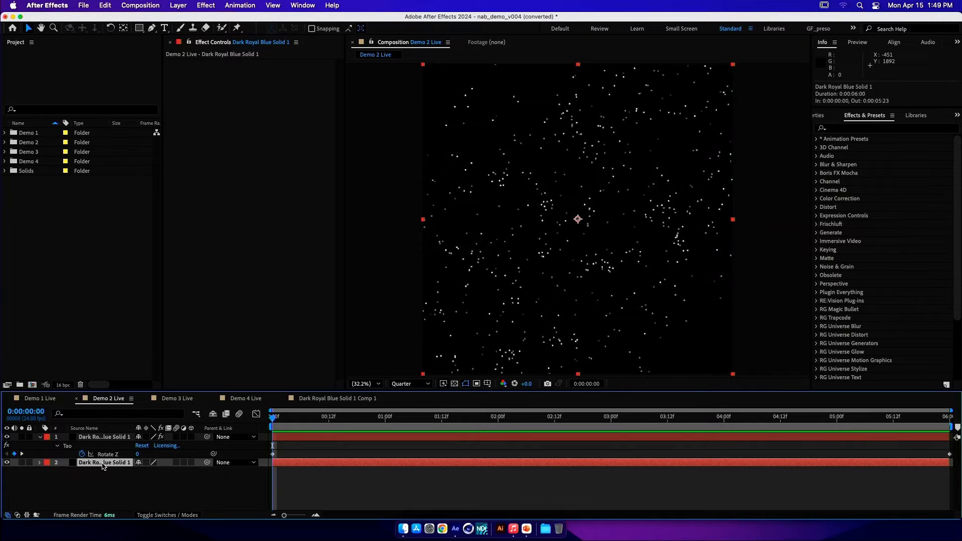
key("ctrl+space")
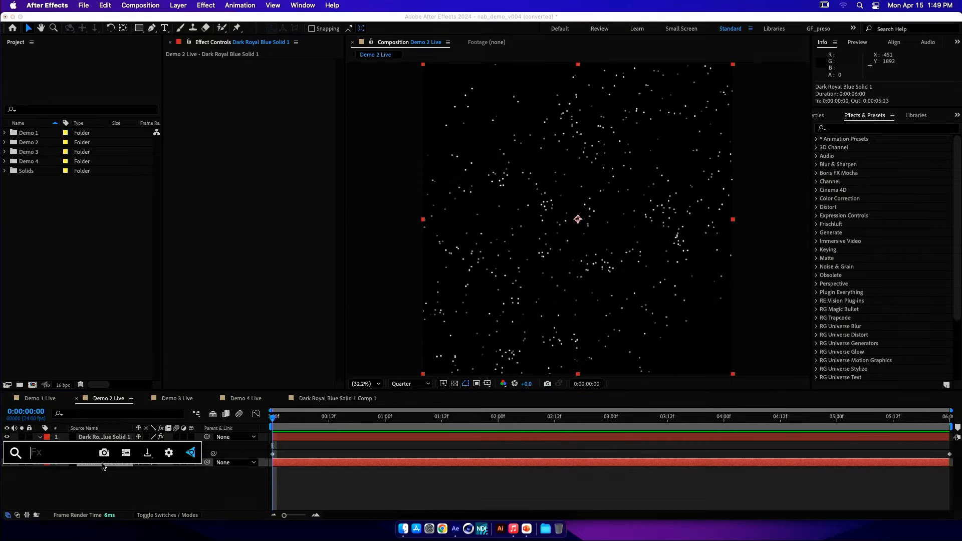
type("fill")
key("Return")
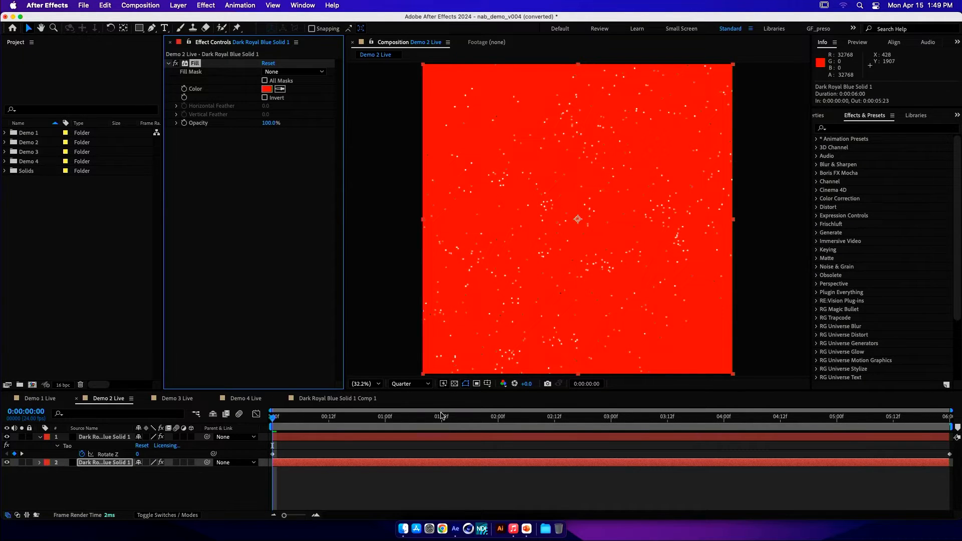
- Apply uni.Unmult to the Tao layer, and preview the points over the background layer
left_click(98, 440)
key("ctrl+space")
type("un")
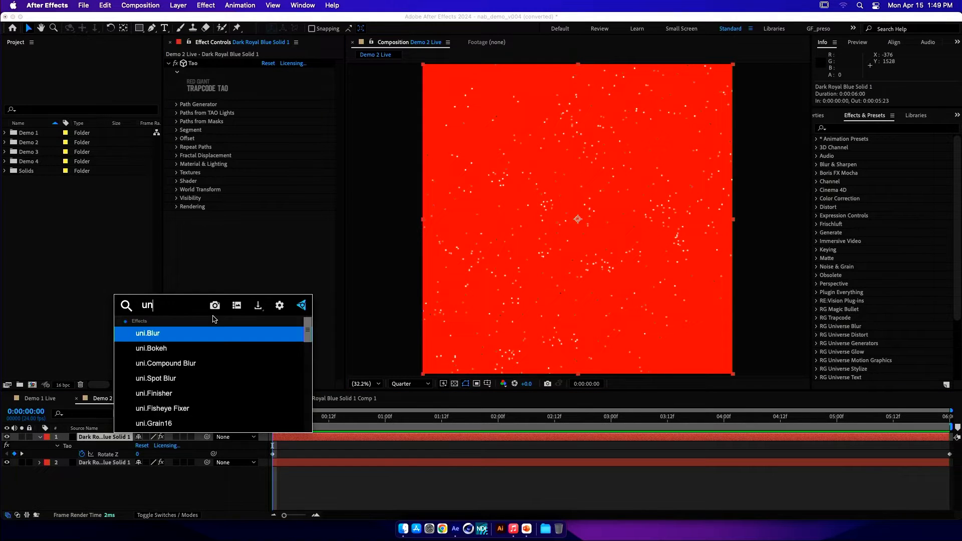
type("m")
key("Return")
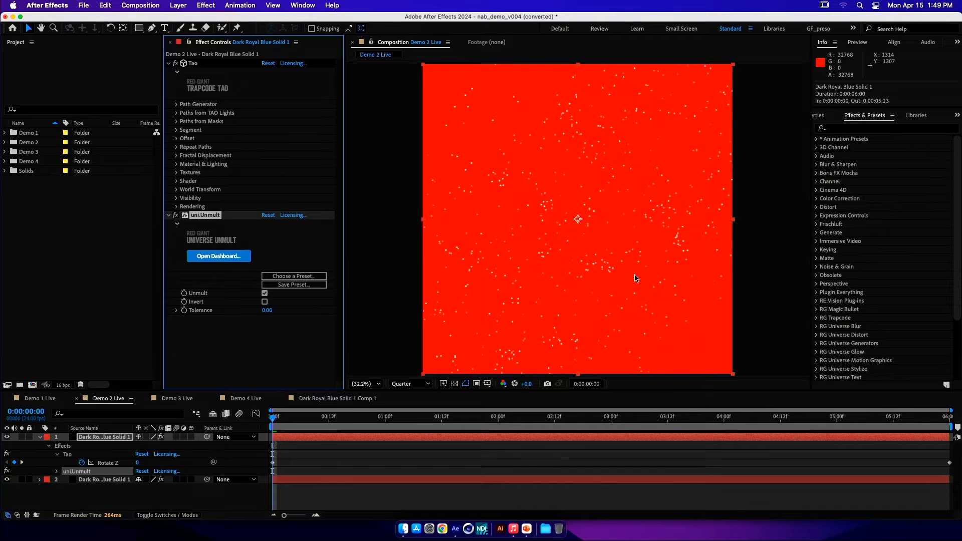
key("space")
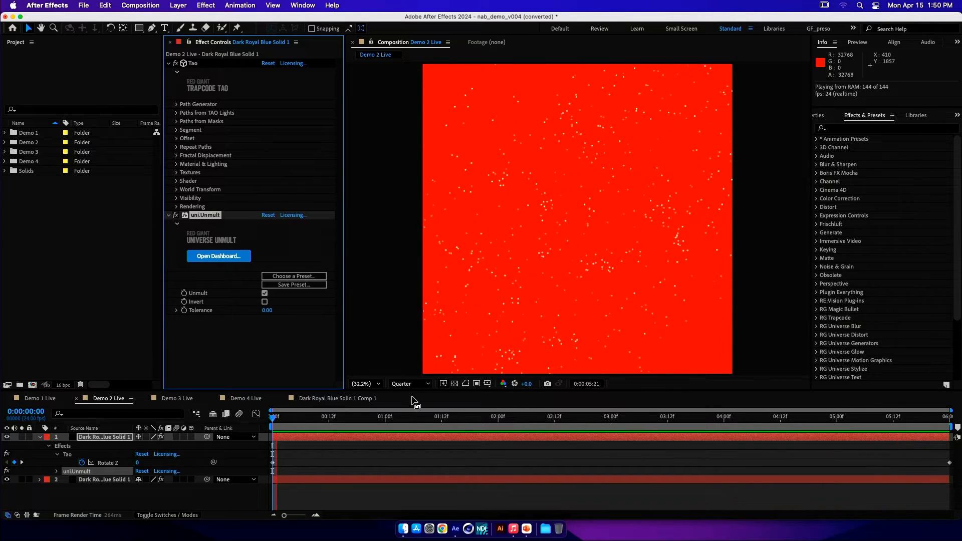
key("space")
left_click(254, 425)
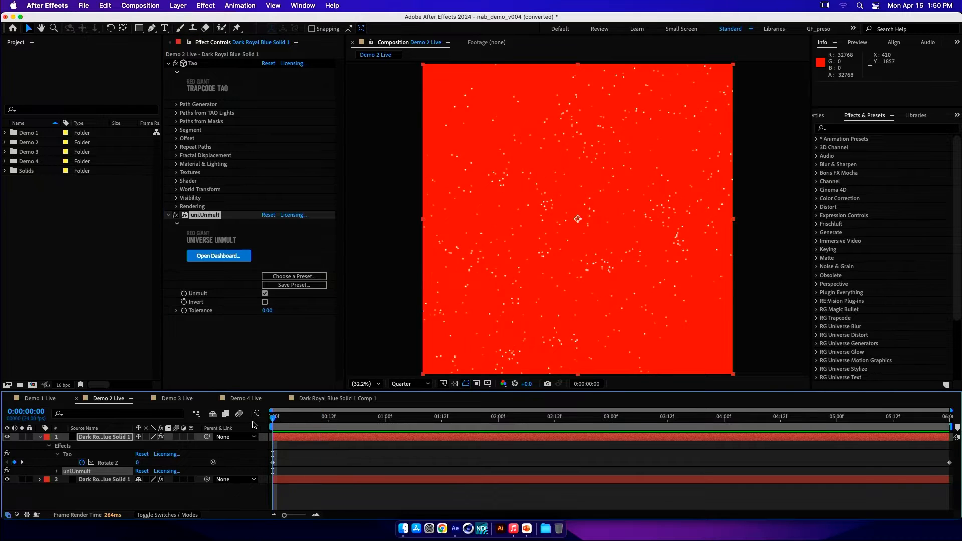
- Delete the Fill effect from the second solid layer
left_click(99, 480)
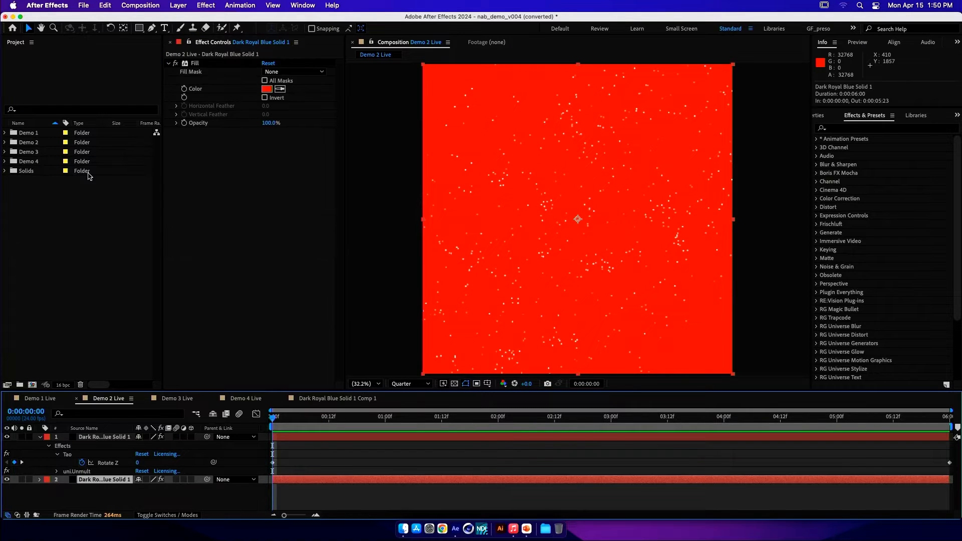
left_click(198, 64)
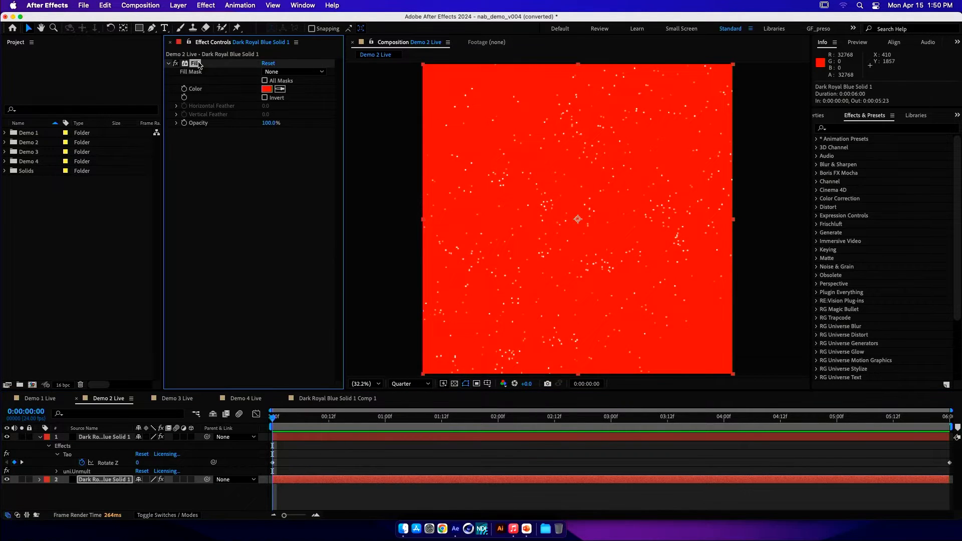
key("Delete")
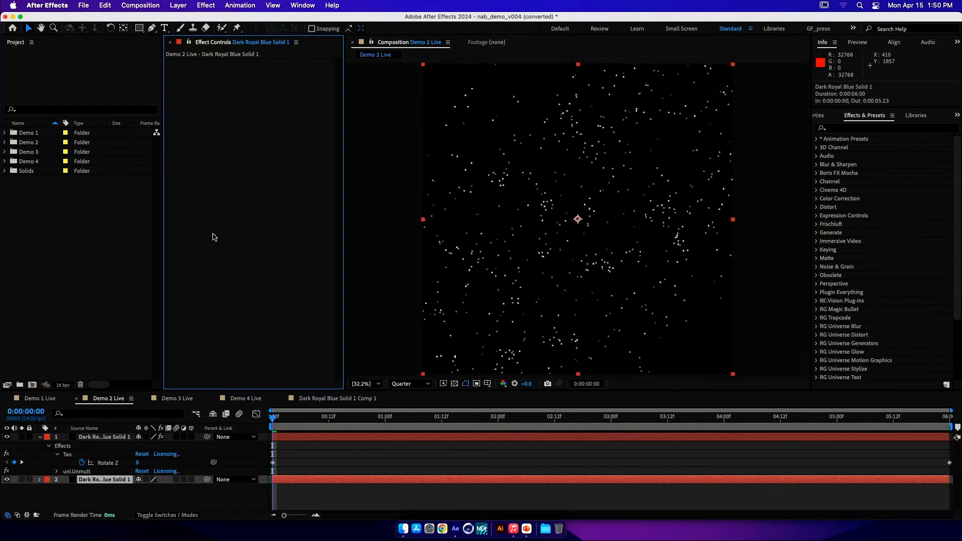
- Change the Tao layer's Material & Lighting color to a light blue
left_click(99, 437)
left_click(169, 216)
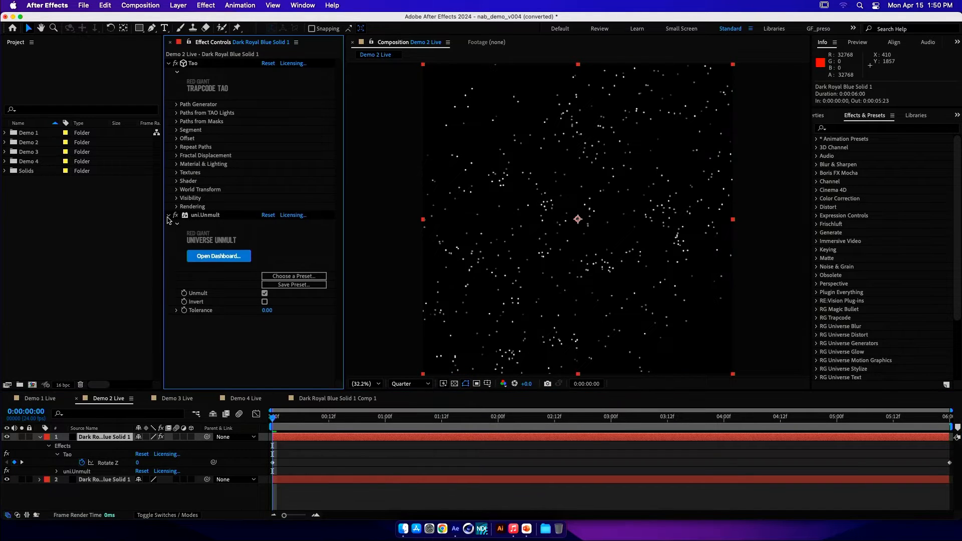
left_click(176, 164)
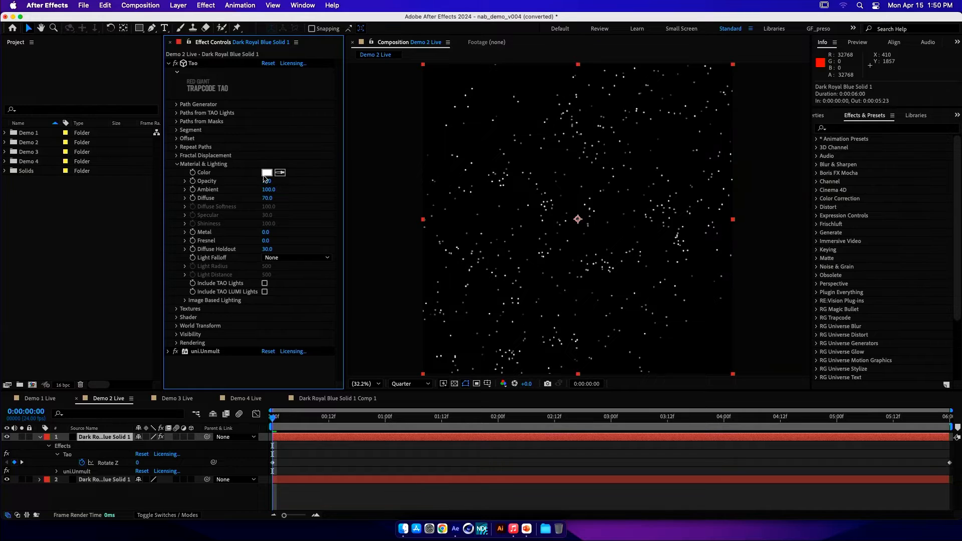
left_click(266, 173)
left_click(497, 248)
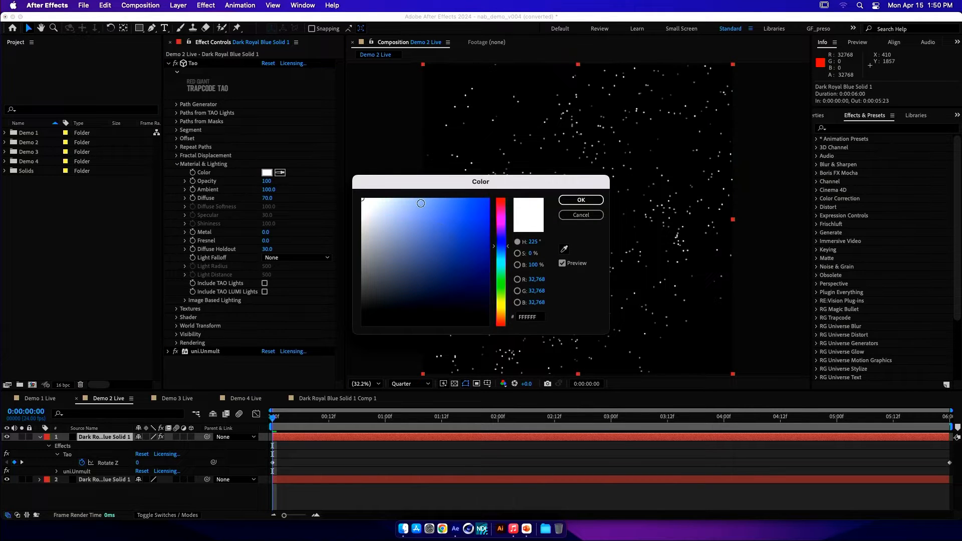
left_click(421, 203)
left_click(580, 200)
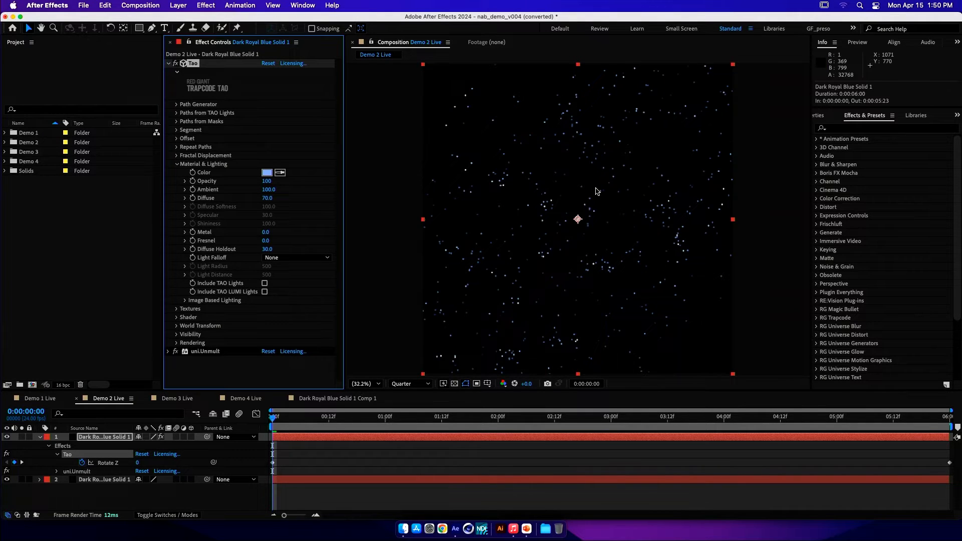
- Undo the Tao layer's light blue color change and duplicate the second solid layer
key("super+z")
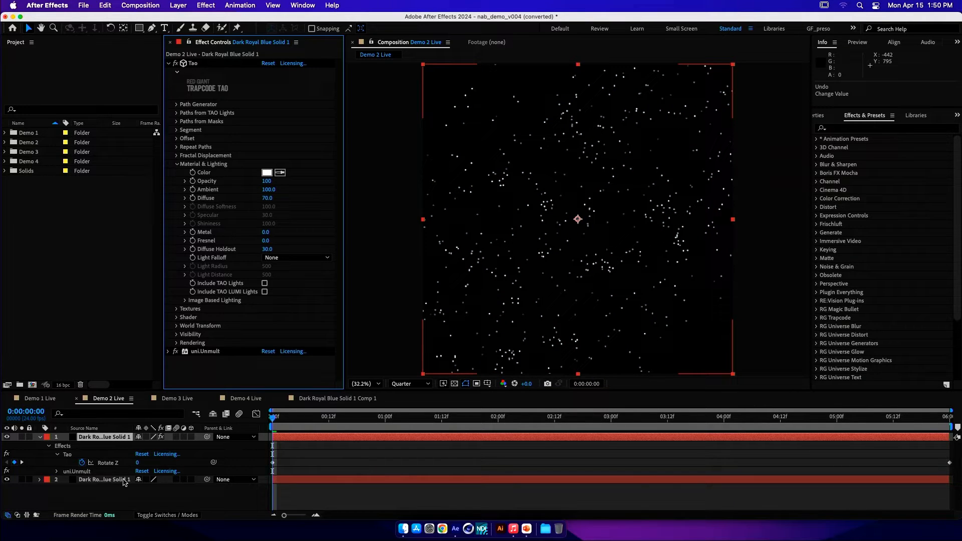
left_click(122, 481)
key("super+d")
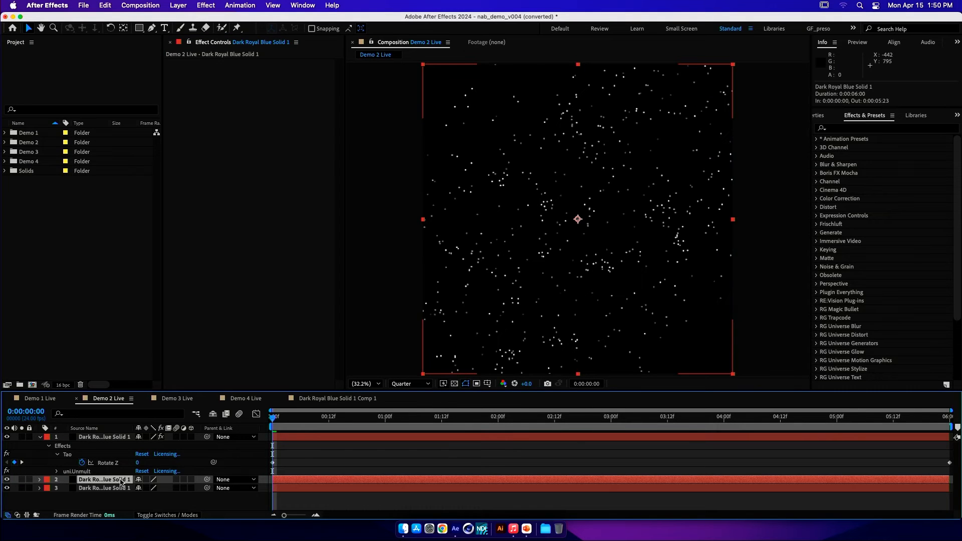
- Apply the uni.Fractal Background effect to the duplicated solid layer
key("ctrl+space")
type("fra")
key("Down")
key("Down")
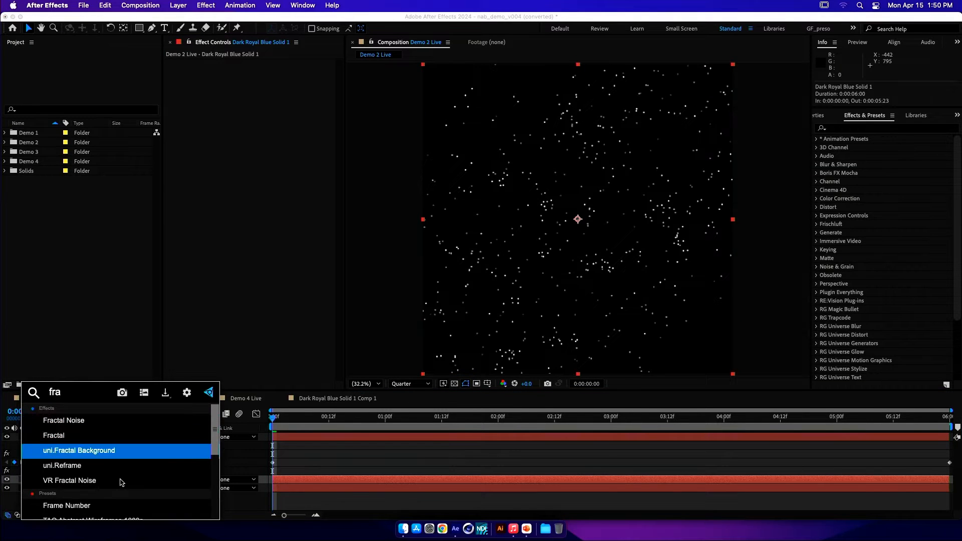
key("Return")
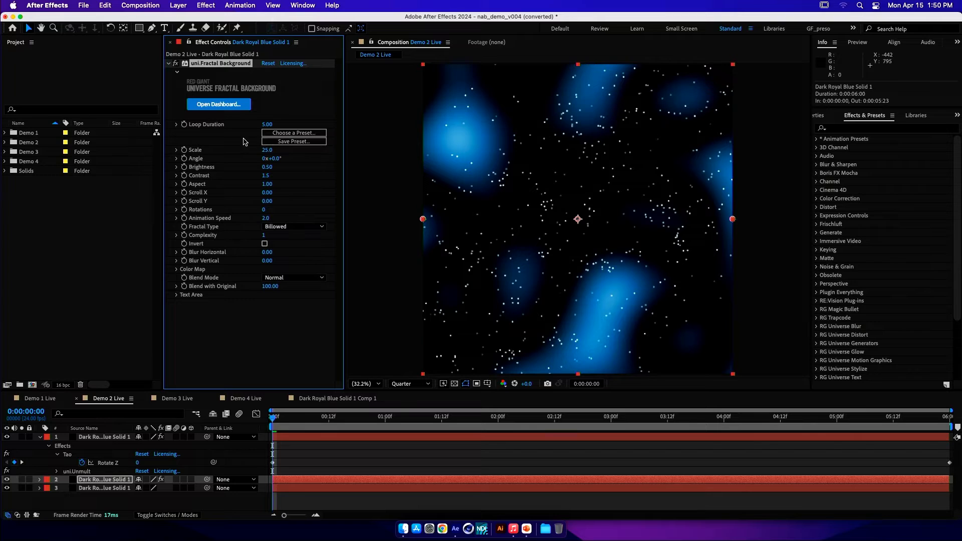
- Set the Fractal Background's Loop Duration to 6 and its Aspect to 2.5
left_click(268, 125)
key("Return")
left_click(309, 202)
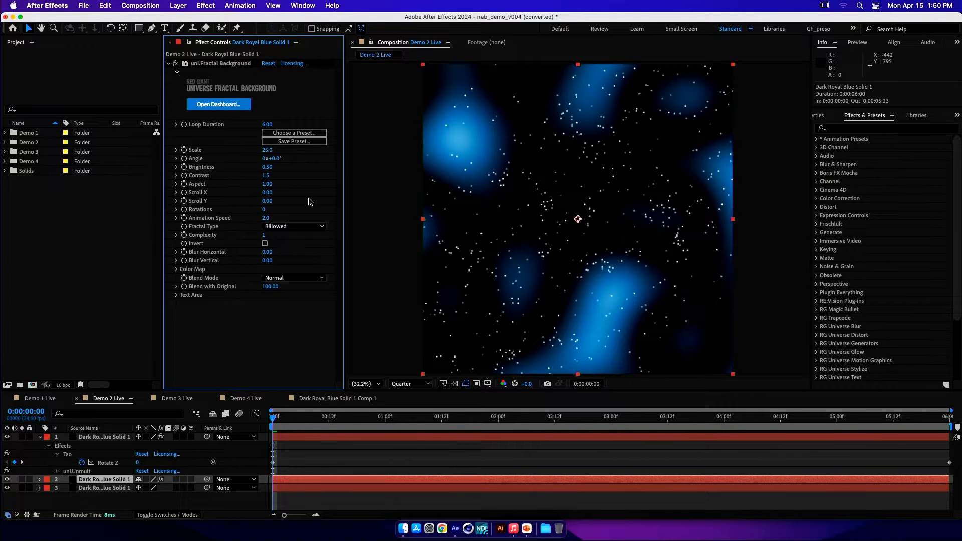
left_click(267, 184)
type("2.5")
key("Return")
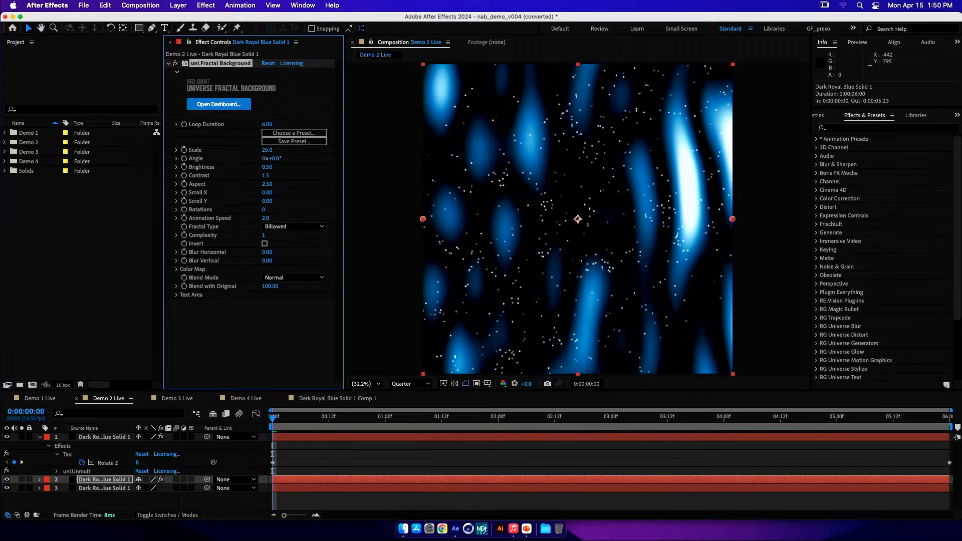
- Change Color 1 in the Fractal Background's Color Map from black to a saturated medium blue
left_click(176, 270)
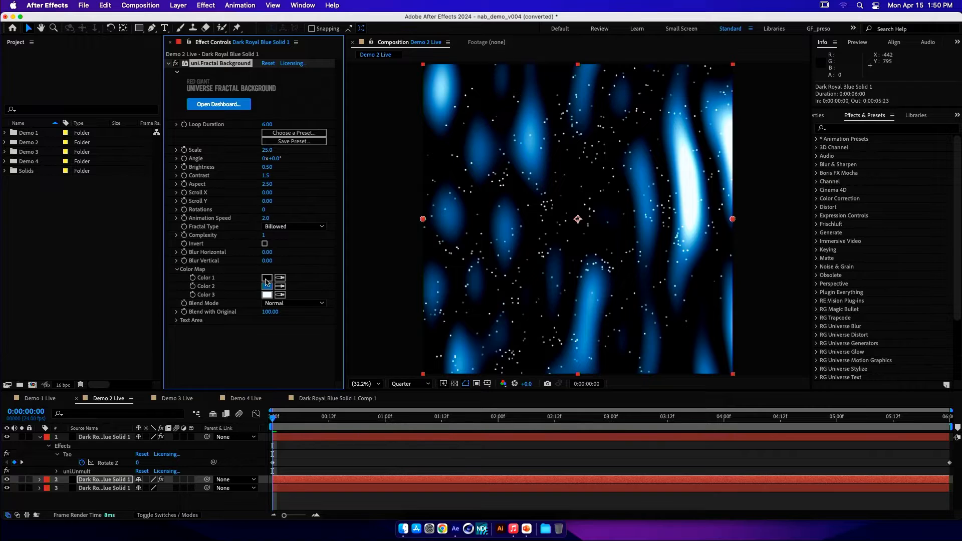
left_click(266, 278)
left_click(499, 249)
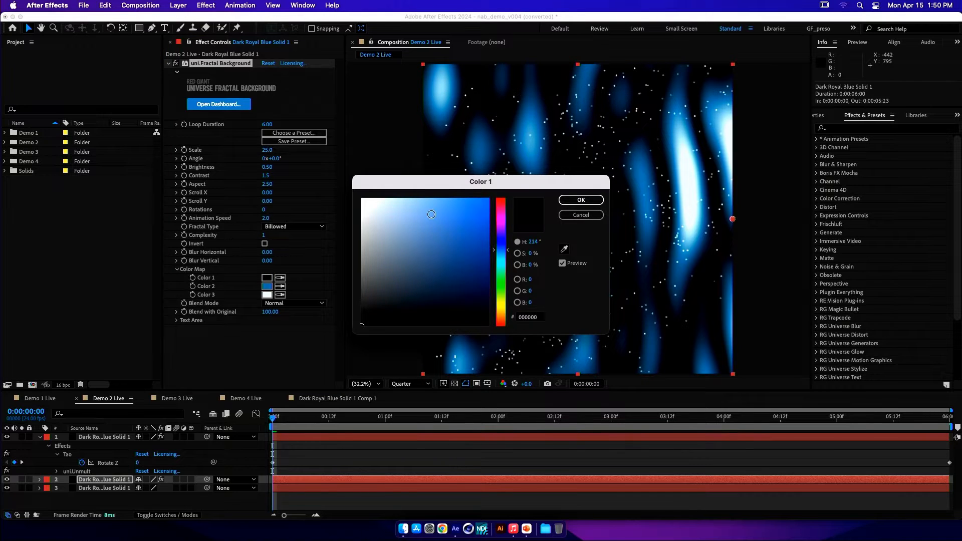
left_click_drag(422, 209, 431, 216)
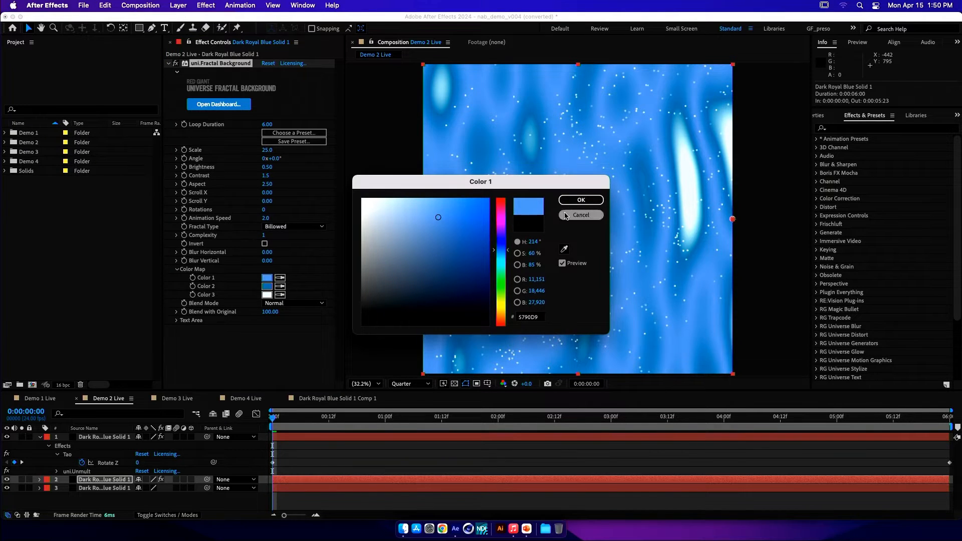
left_click(580, 199)
left_click(267, 286)
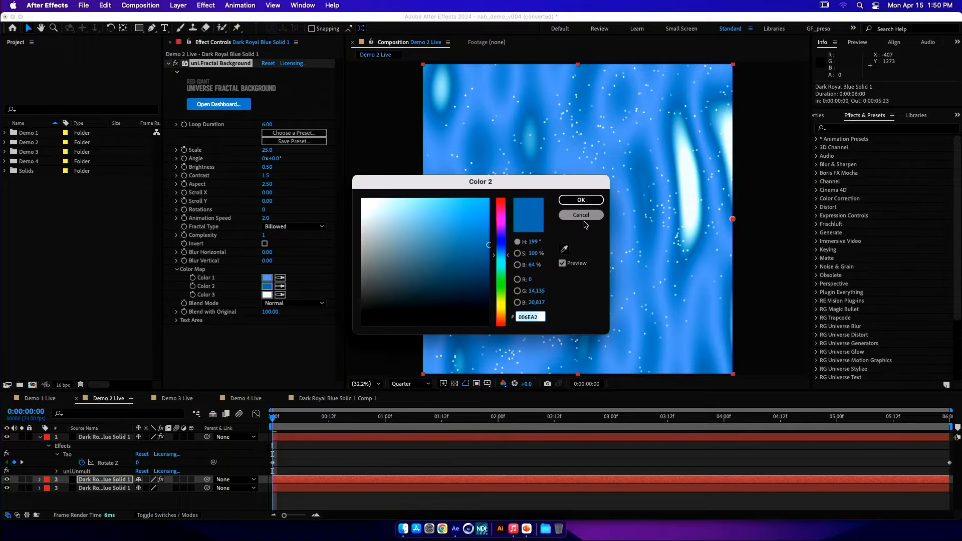
left_click(581, 214)
left_click(267, 279)
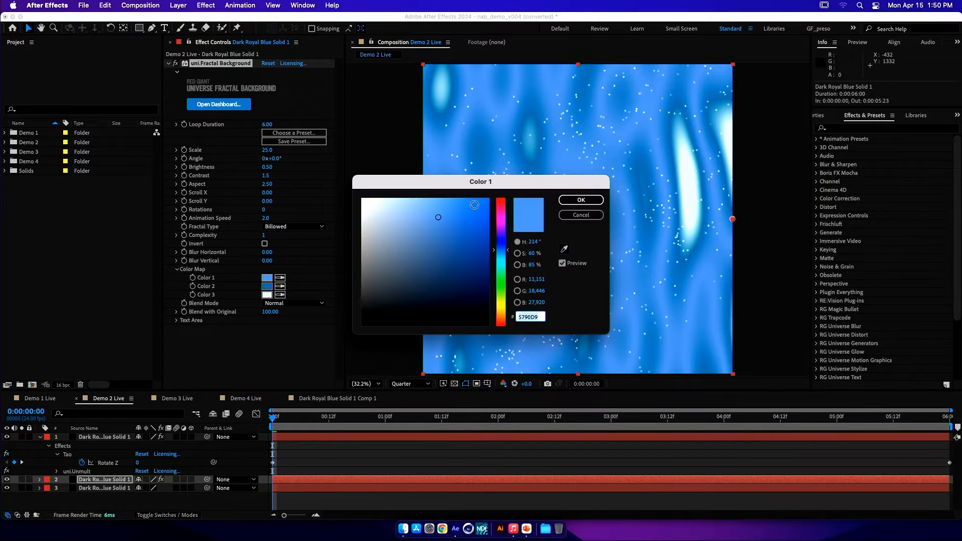
left_click_drag(457, 229, 460, 230)
left_click(580, 200)
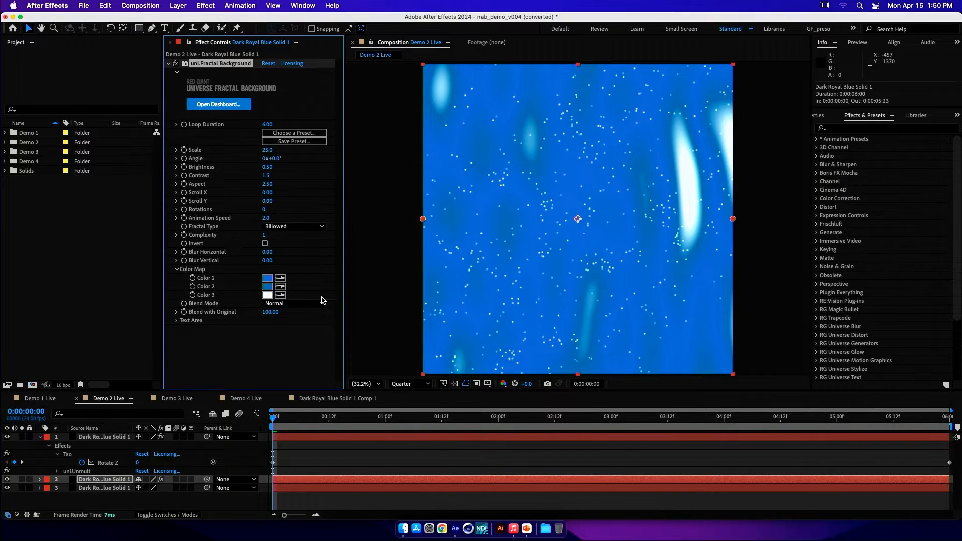
- Set the Color Map's Color 2 to periwinkle blue 7184E9 and Color 3 to a pale cyan
left_click(267, 286)
left_click_drag(500, 257, 500, 244)
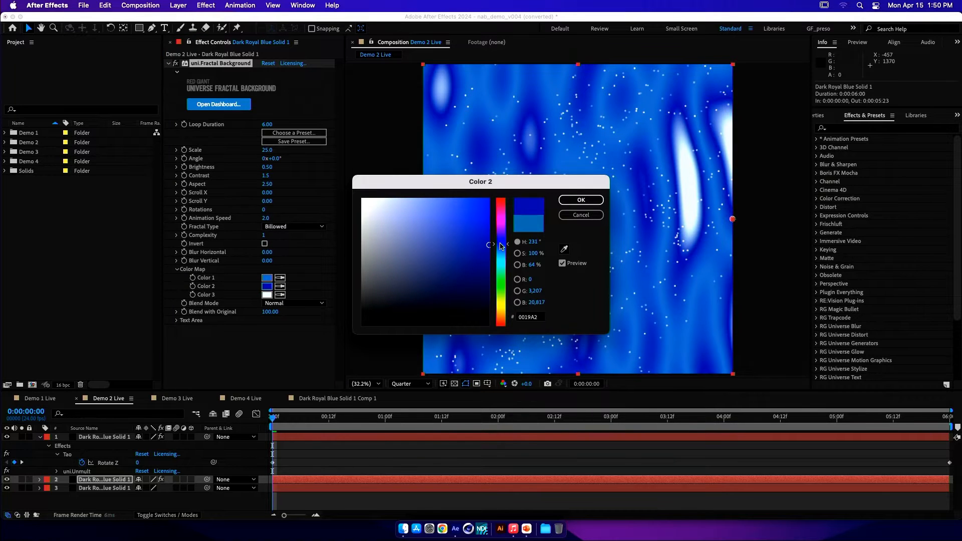
left_click(426, 209)
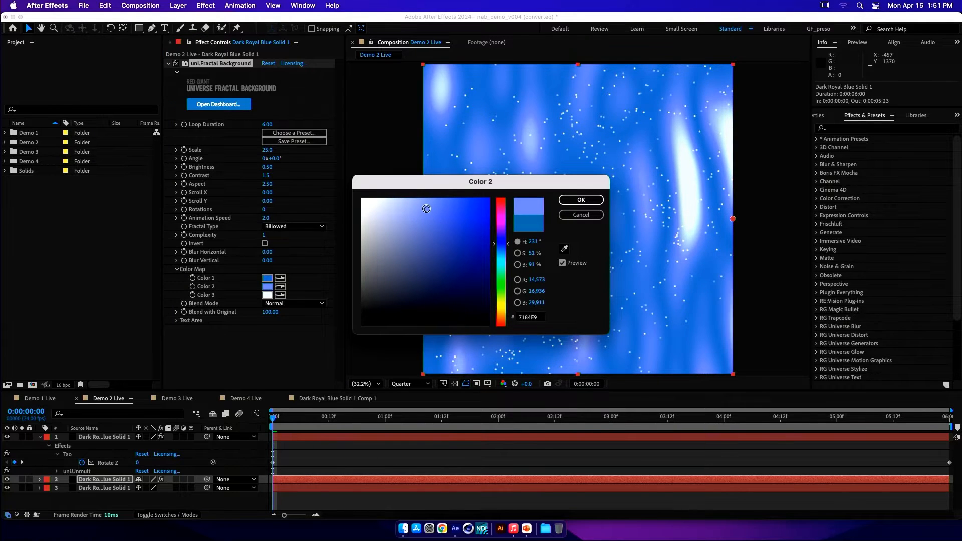
left_click(581, 200)
left_click(267, 295)
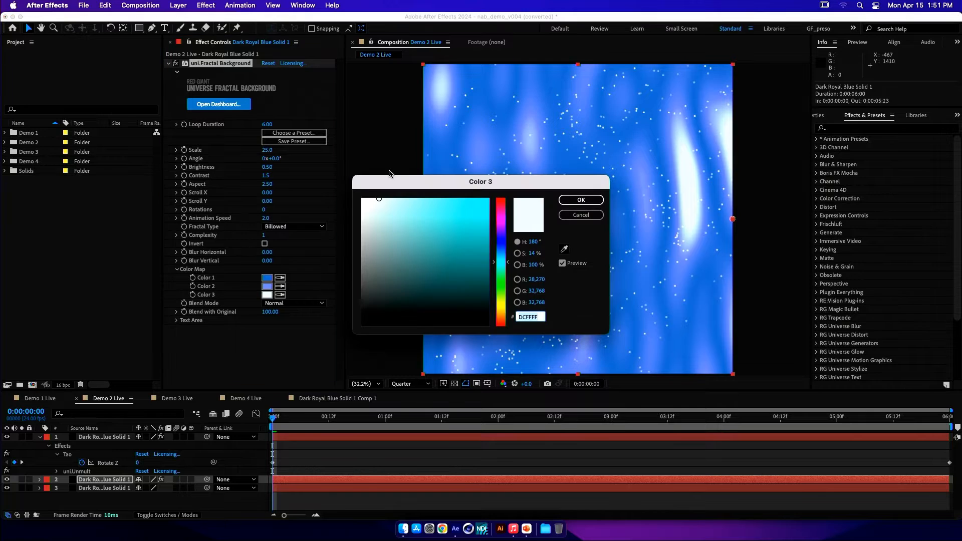
left_click(581, 201)
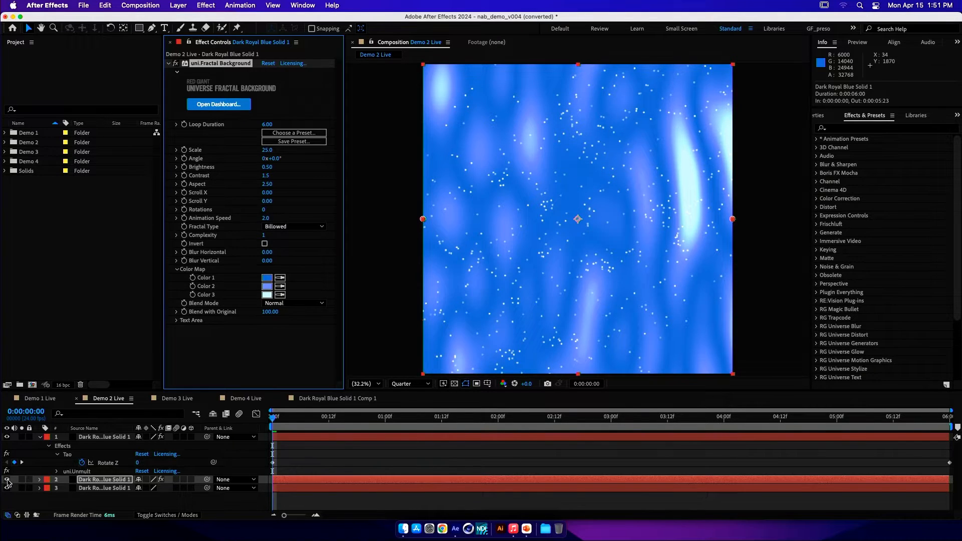
- Hide the Fractal Background layer and use it, with Effects & Masks, as the Tao layer's Color Texture
left_click(7, 480)
left_click(104, 437)
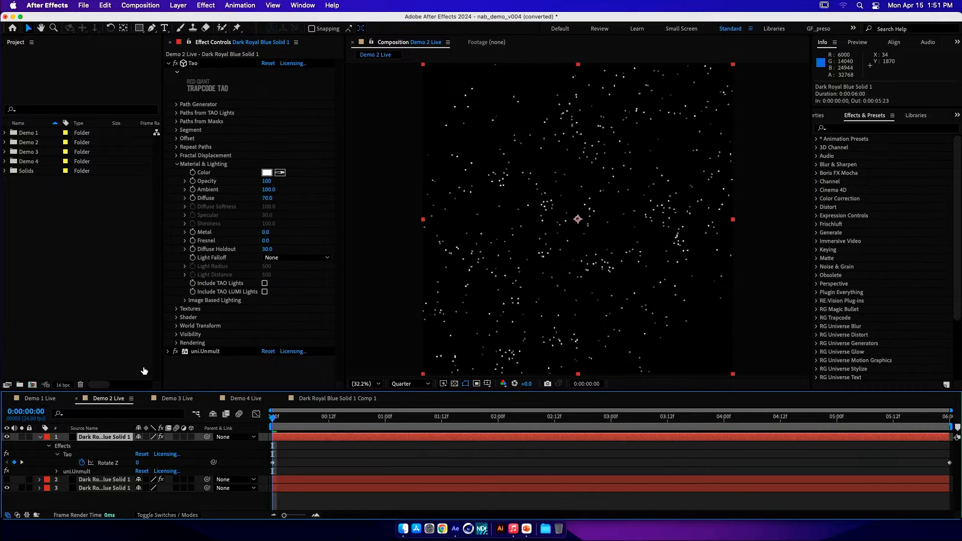
left_click(176, 165)
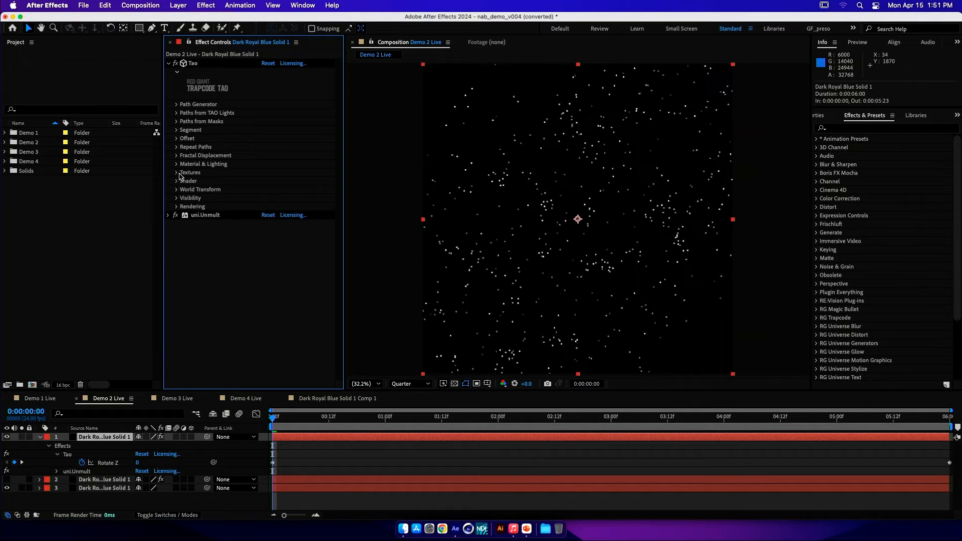
left_click(178, 173)
left_click(282, 180)
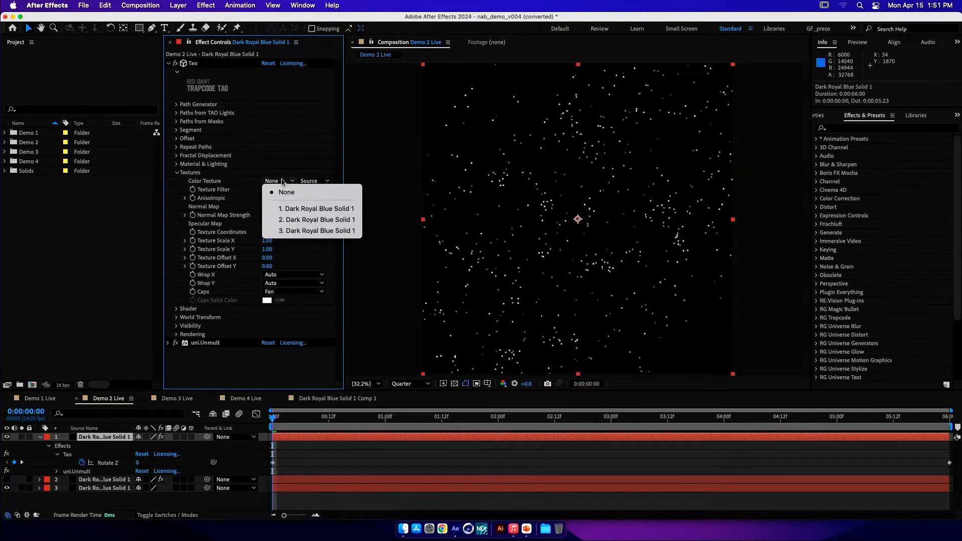
left_click(305, 219)
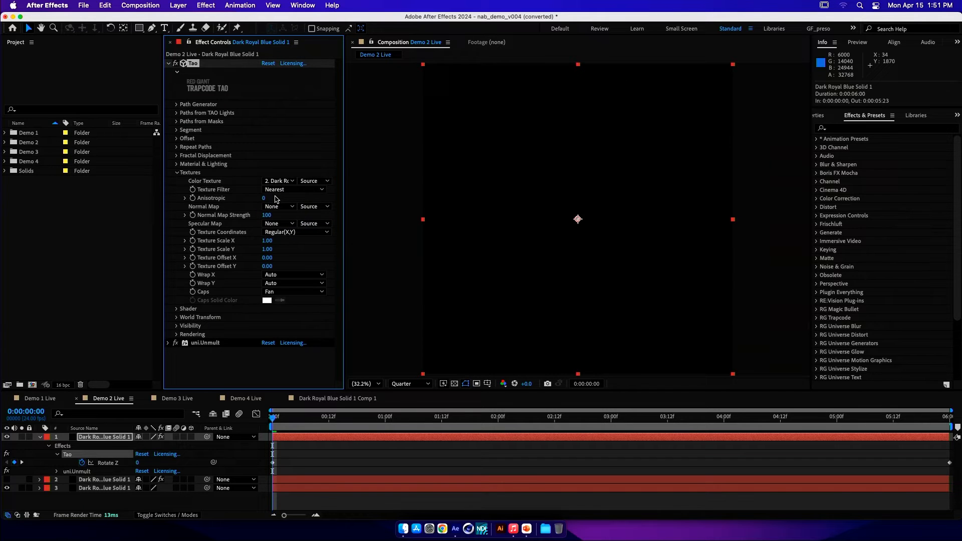
left_click(305, 183)
left_click(323, 216)
- Preview the textured points' loop and collapse the layer properties in the timeline
key("space")
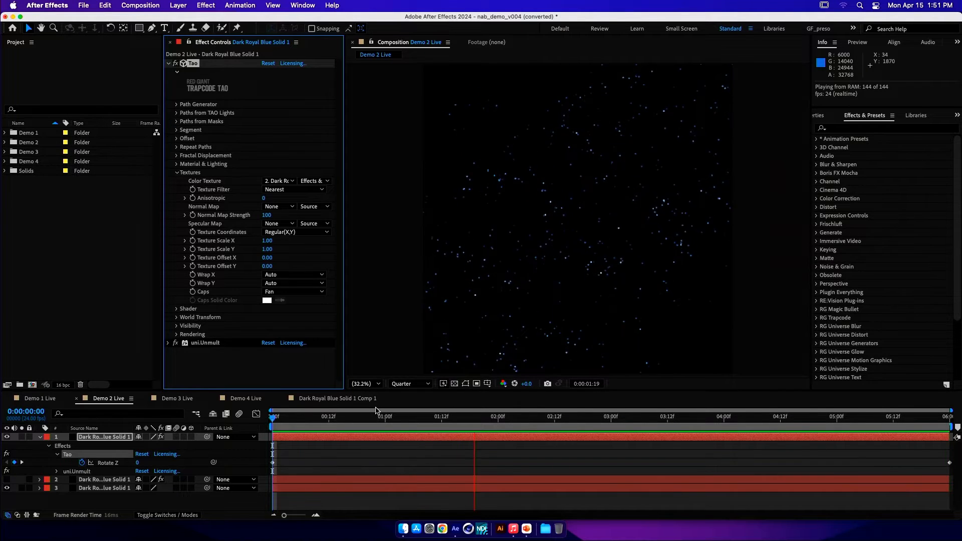
left_click(345, 504)
key("u")
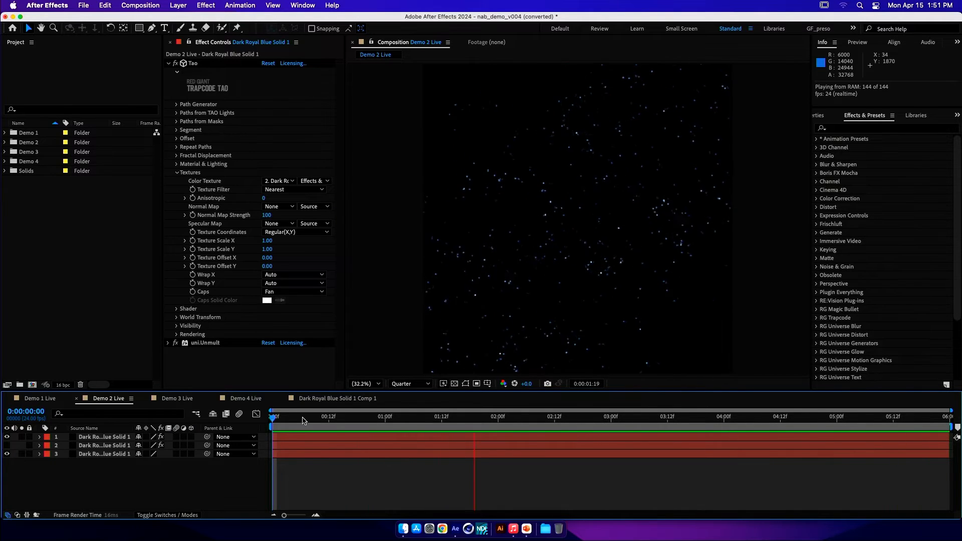
left_click_drag(303, 420, 298, 420)
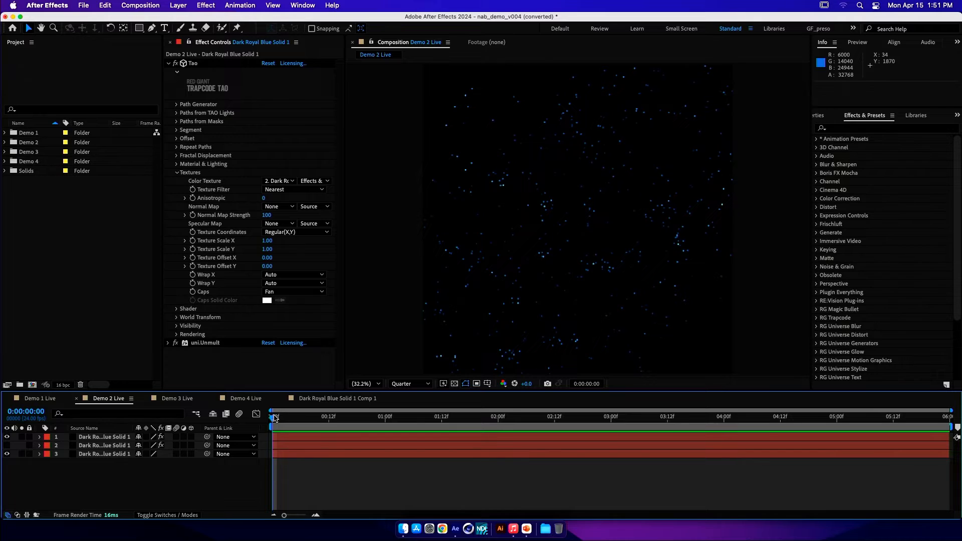
- Add an adjustment layer on top of Demo 2 Live and apply Optical Glow to it
right_click(116, 398)
mouse_move(148, 386)
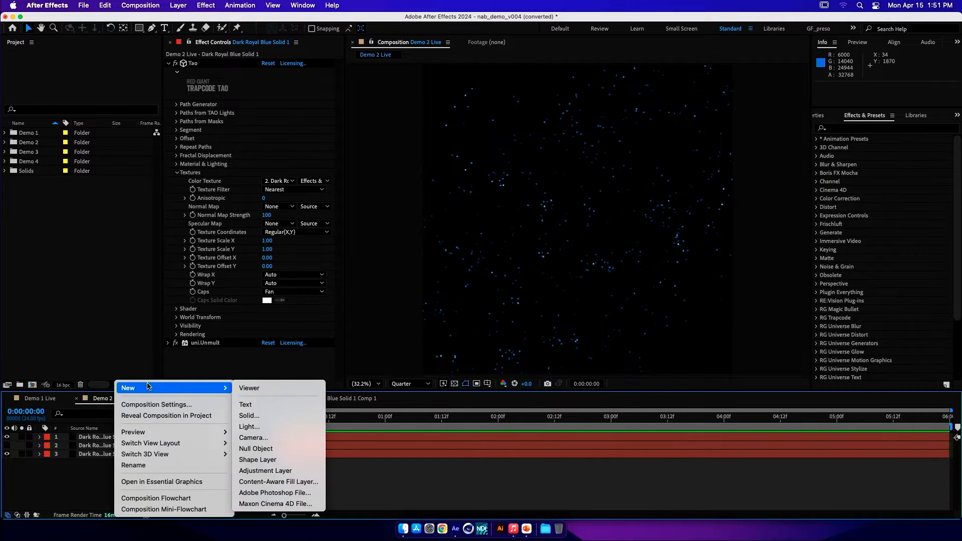
left_click(288, 470)
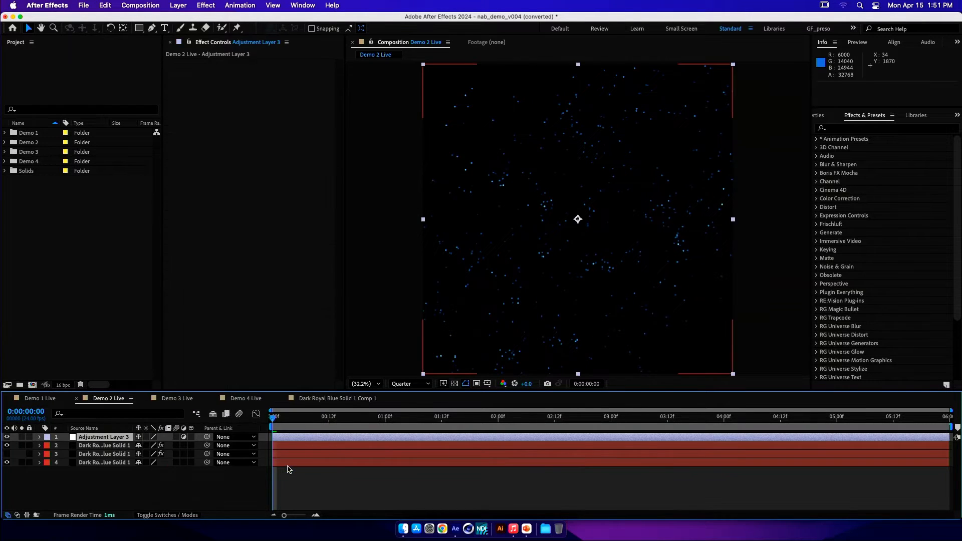
key("ctrl+space")
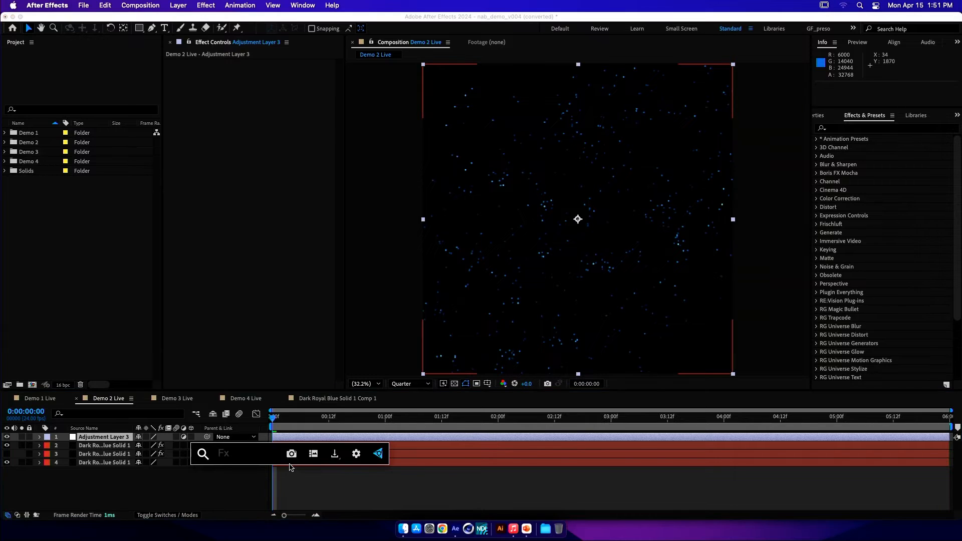
type("op")
key("Down")
key("Return")
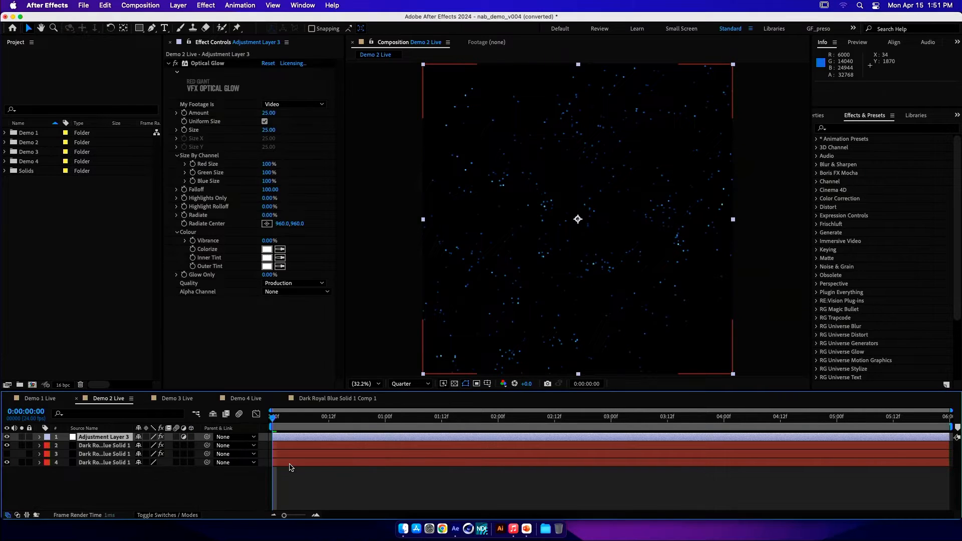
- Set the Optical Glow's Highlights Only to 25%, Size to 50 and Falloff to 50
left_click(268, 198)
key("Return")
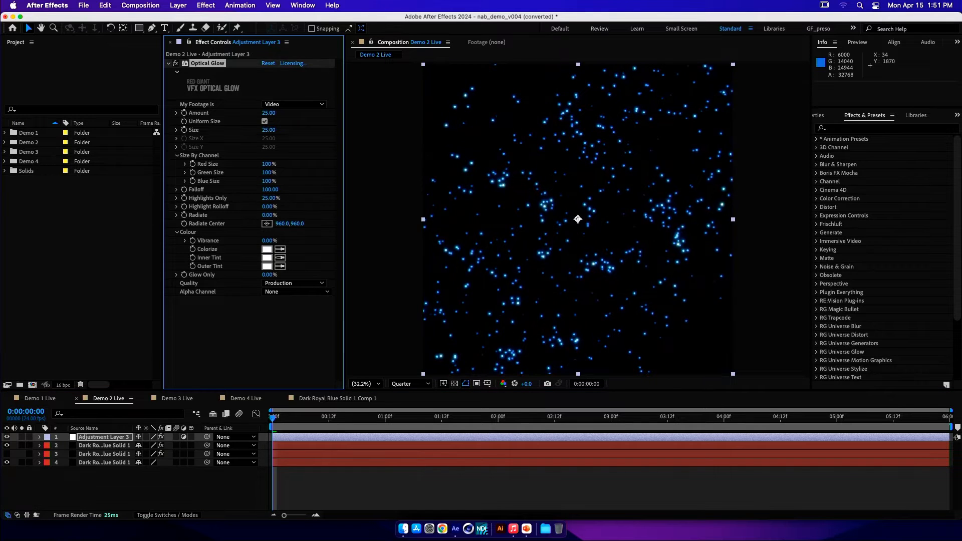
left_click(269, 130)
key("Return")
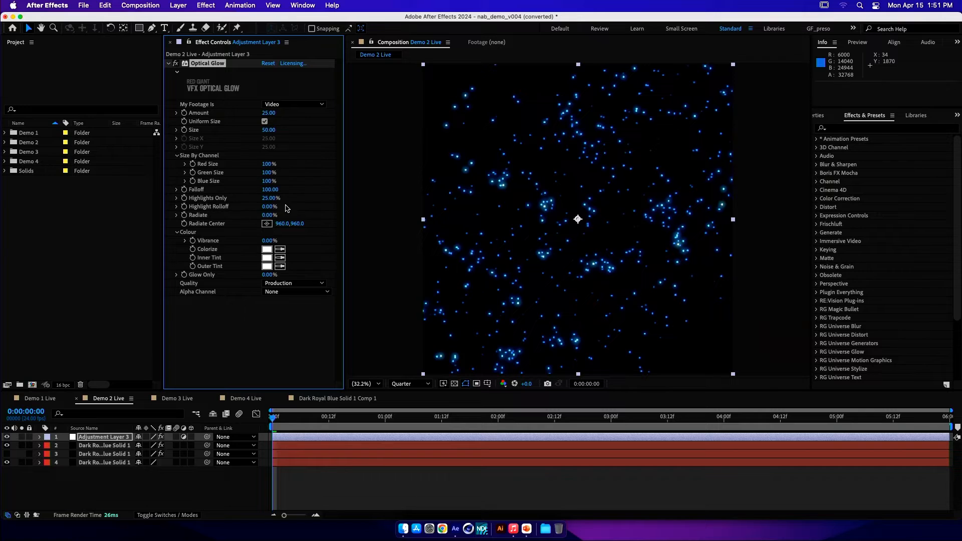
left_click(273, 190)
type("50")
key("Return")
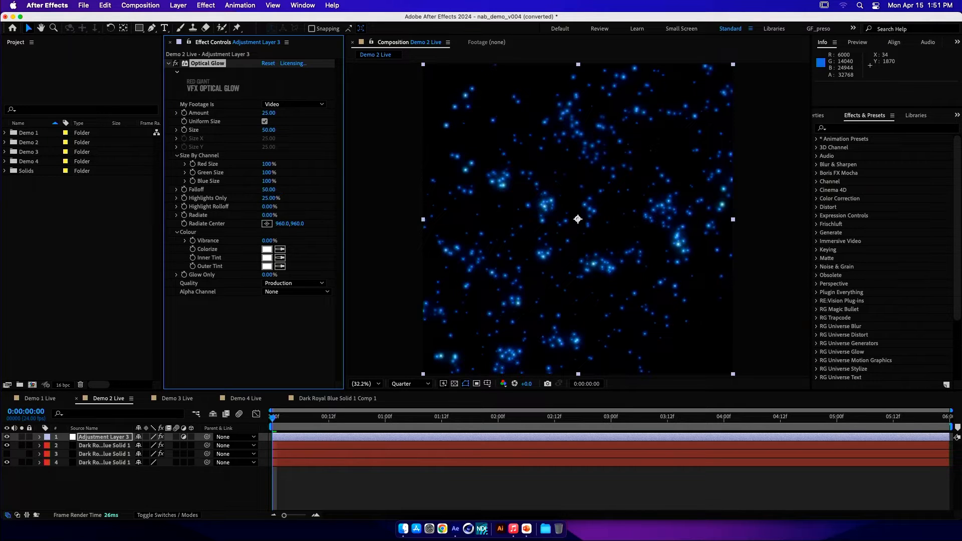
left_click(169, 63)
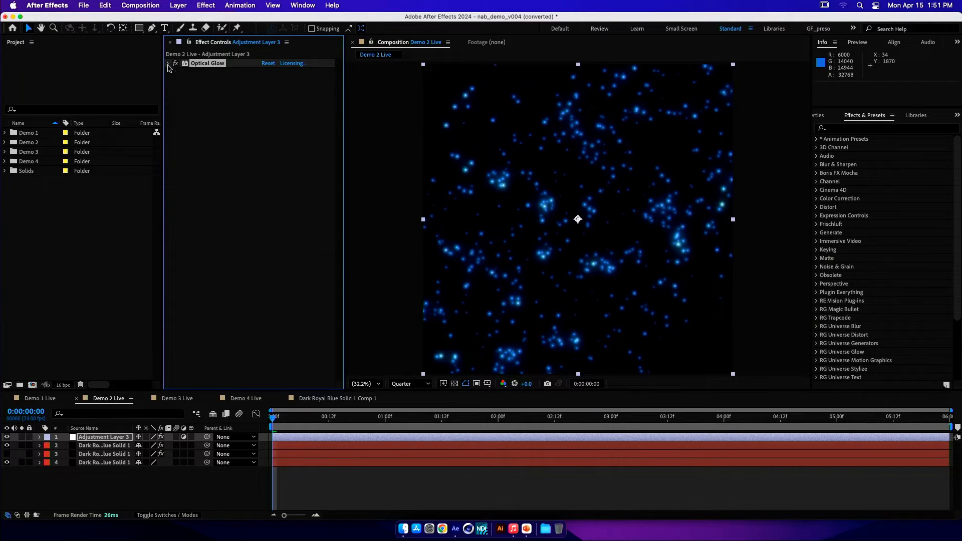
left_click(223, 175)
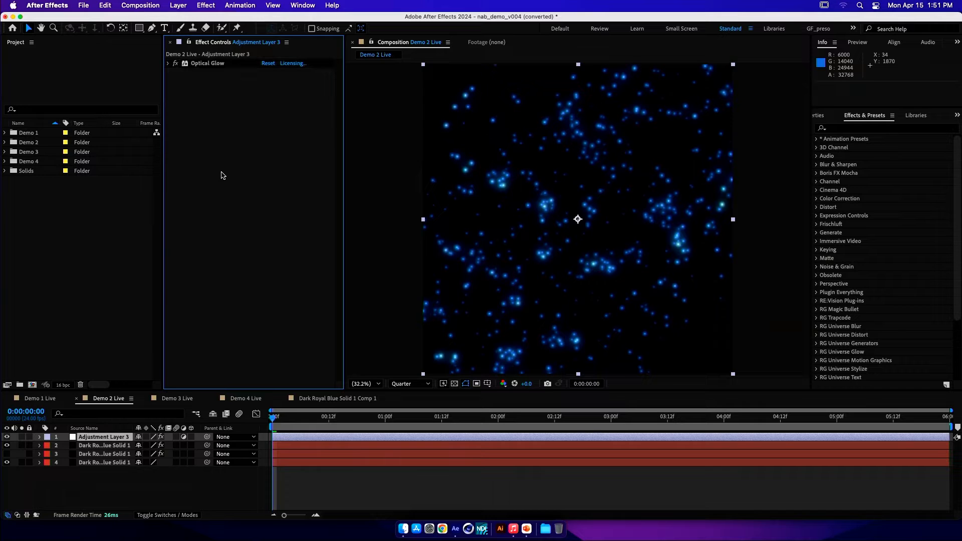
- Apply the uni.Prism Displacement effect to the adjustment layer in Demo 2 Live
key("ctrl+space")
type("prism")
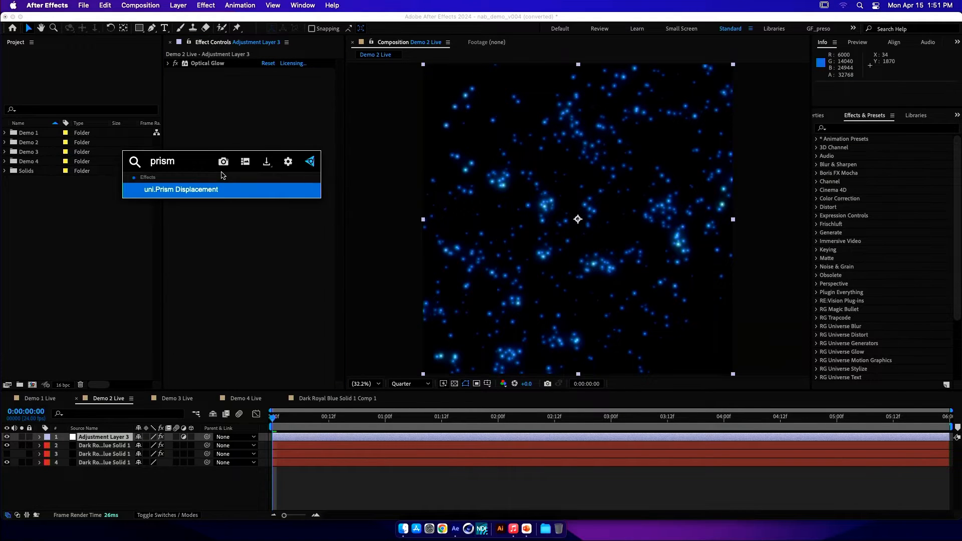
key("Return")
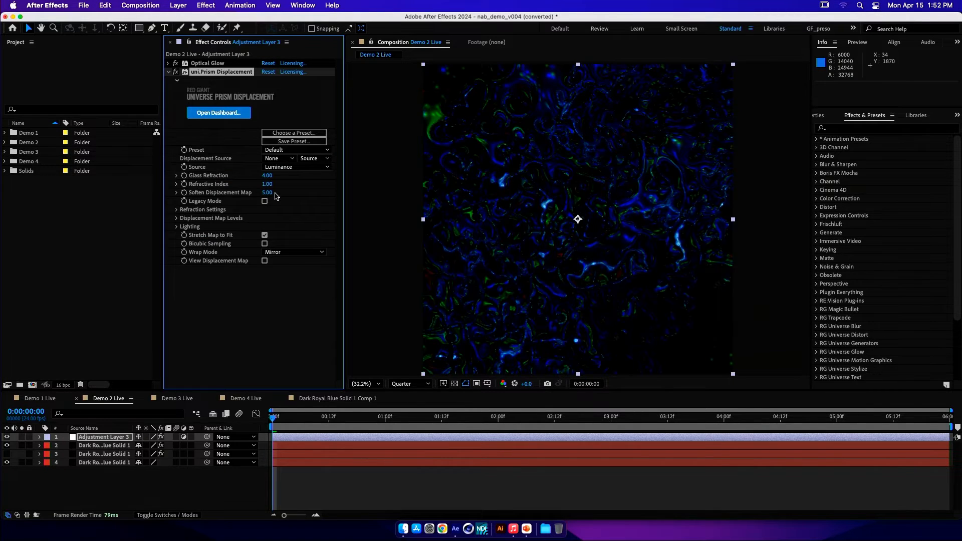
- Set Prism Displacement's displacement source to layer 2 with Effects & Masks, using Alpha (Premult with Gray) as the source
left_click(273, 159)
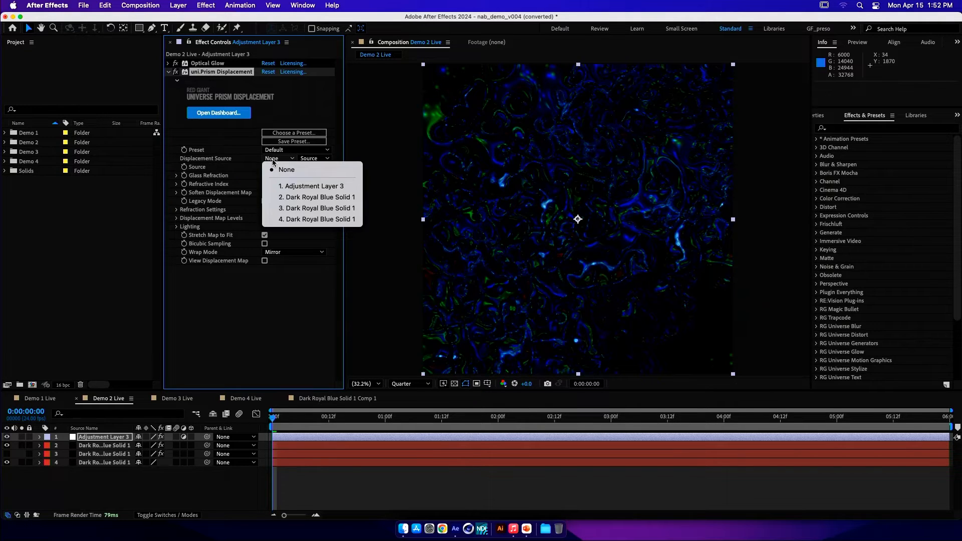
left_click(304, 197)
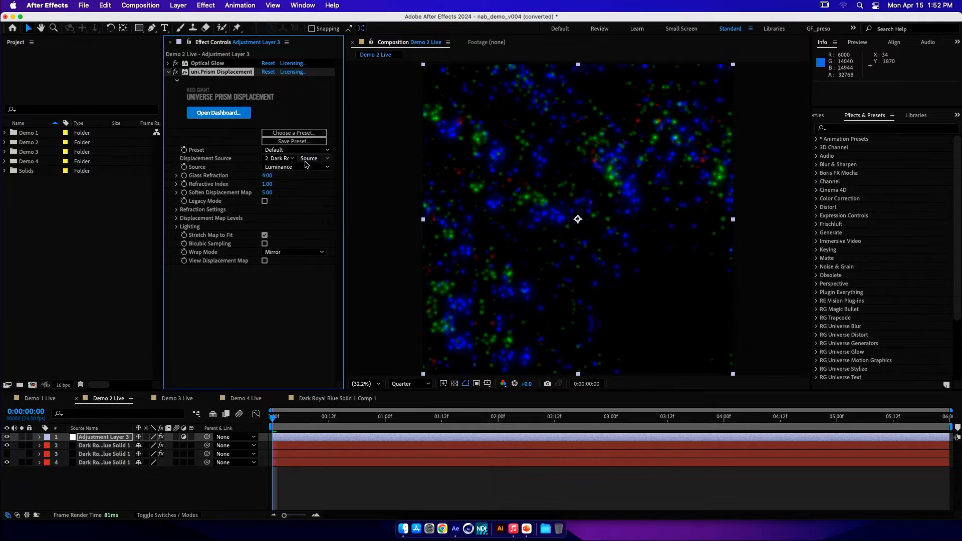
left_click(308, 159)
left_click(329, 192)
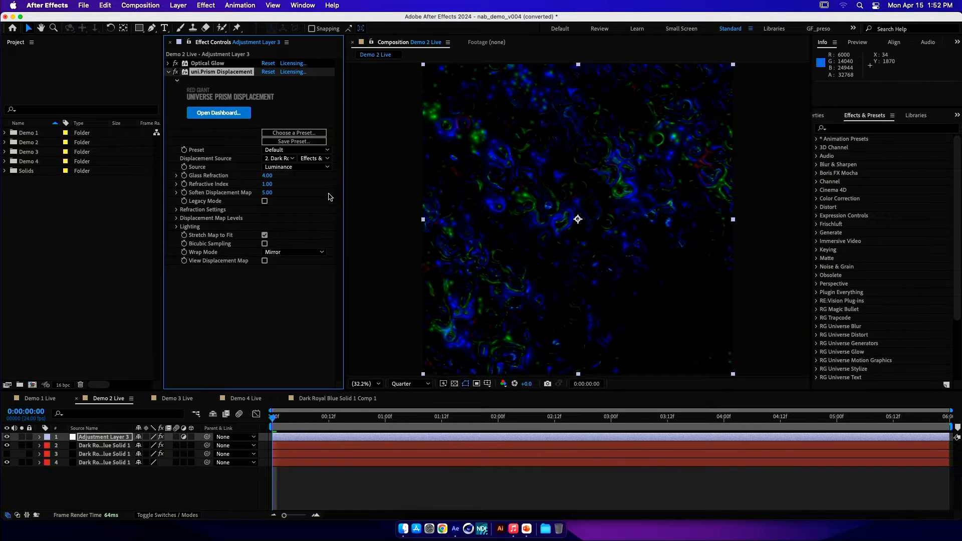
left_click(289, 169)
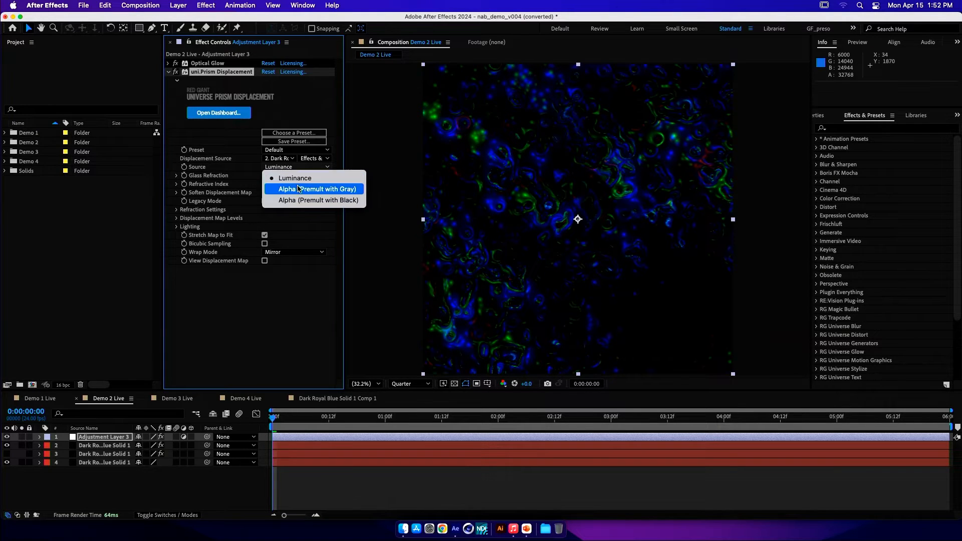
left_click(301, 190)
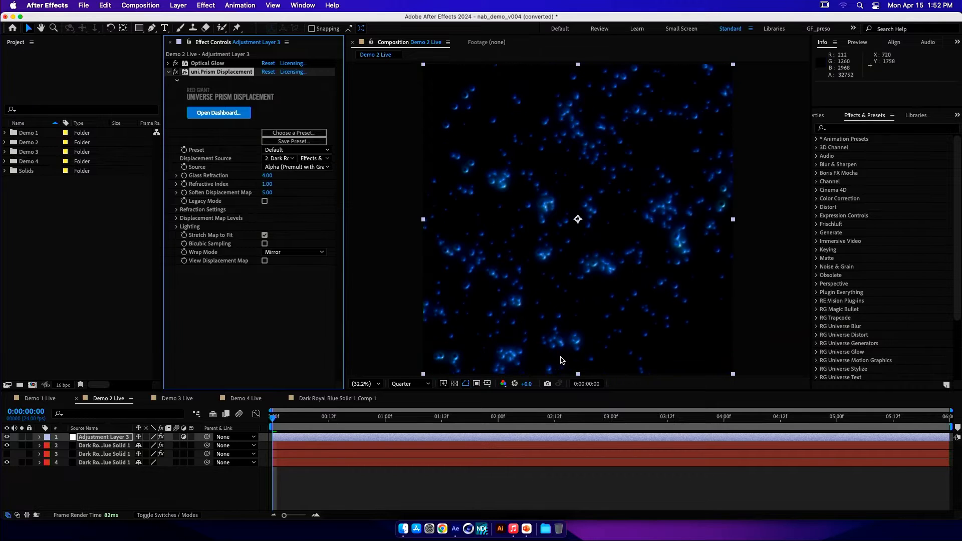
- Preview Demo 2 Live's full loop with the glow and prism displacement applied
key("space")
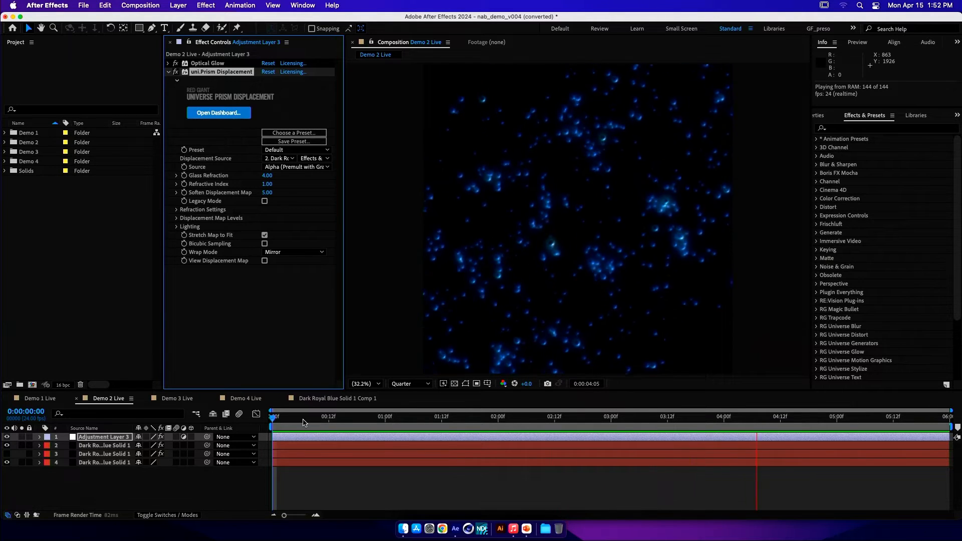
left_click_drag(301, 423, 256, 423)
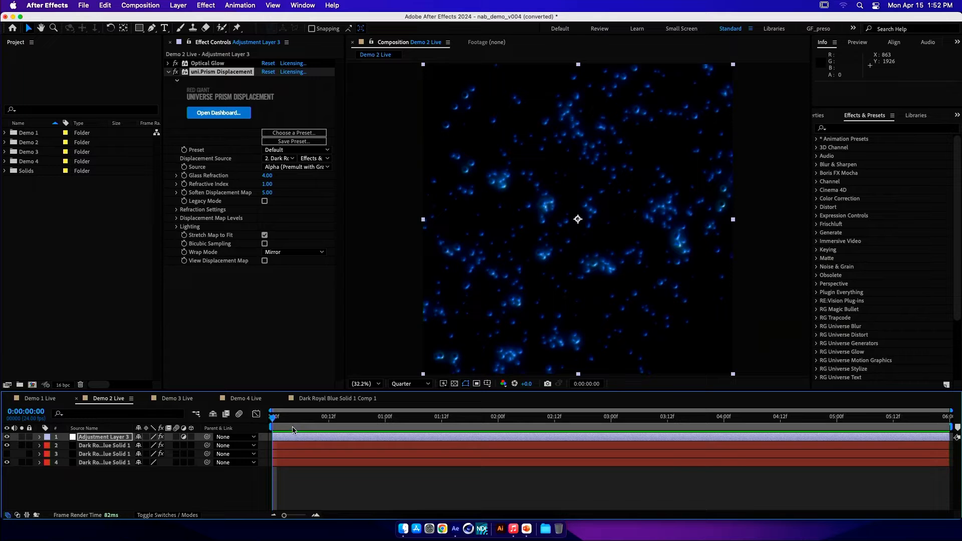
key("space")
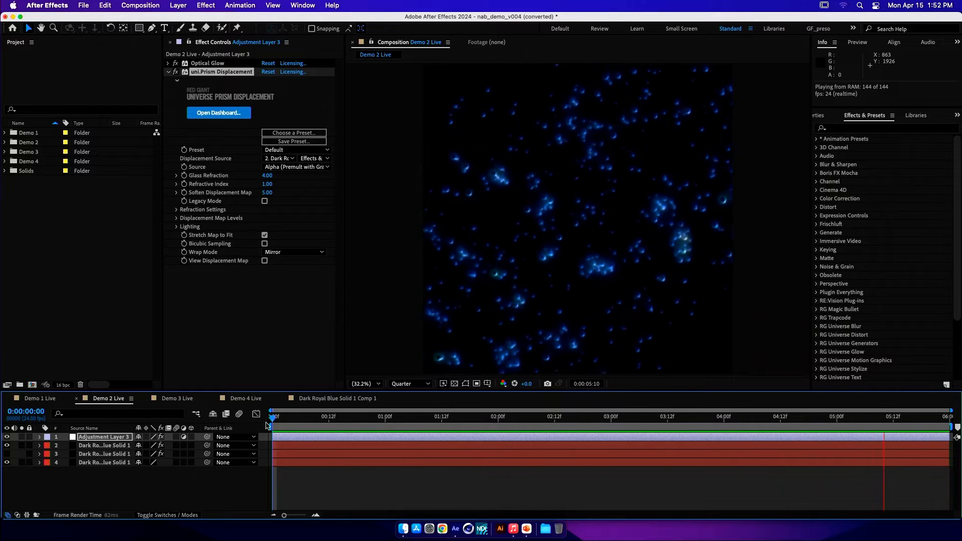
key("space")
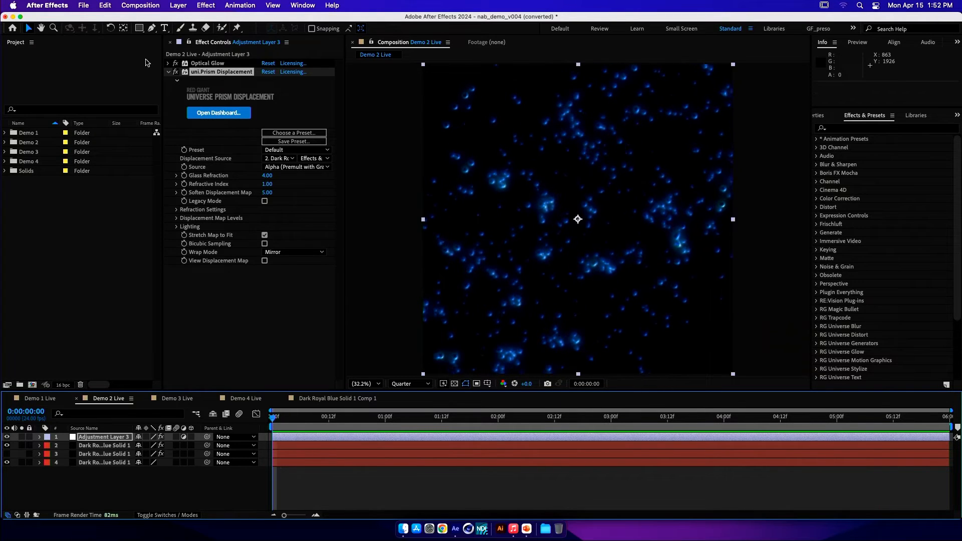
- Purge all caches, including the disk cache for all versions
left_click(104, 5)
mouse_move(220, 241)
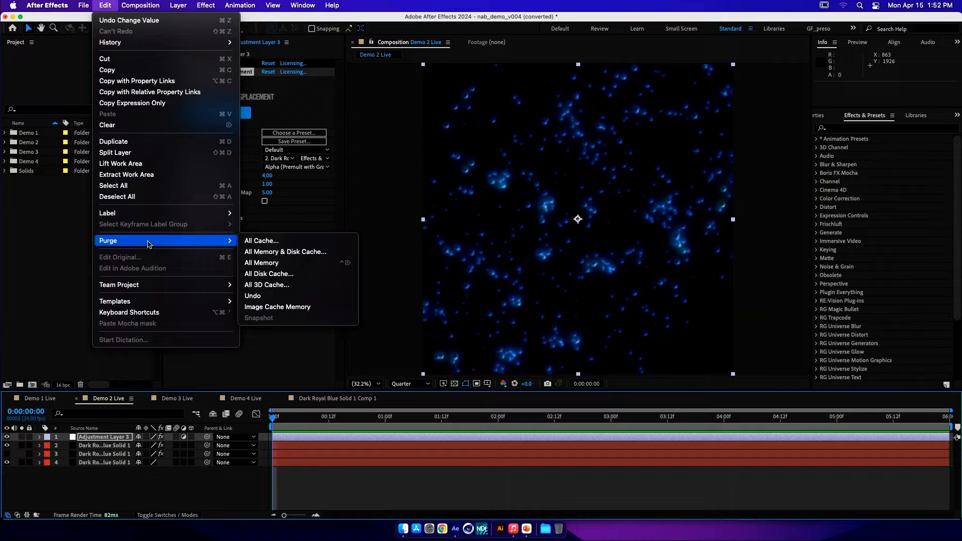
left_click(267, 242)
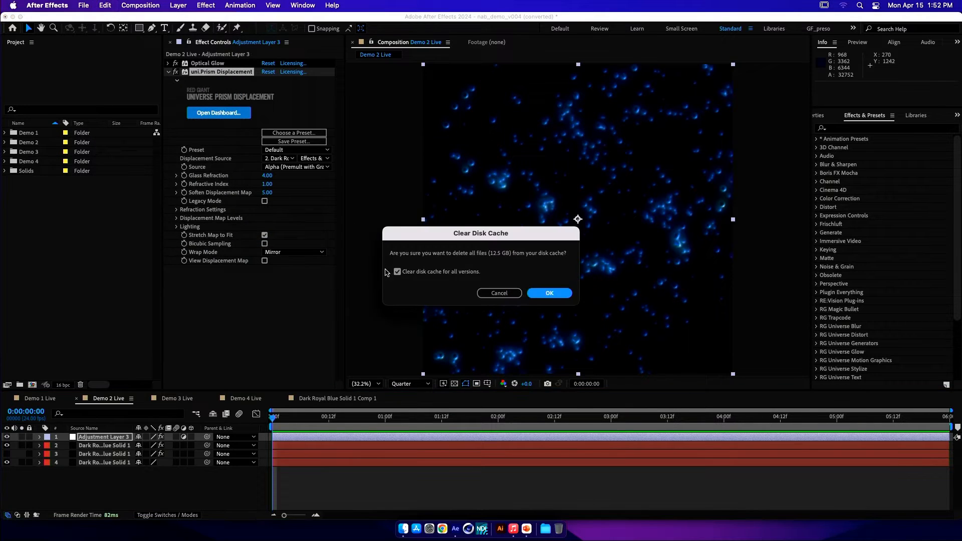
left_click(551, 293)
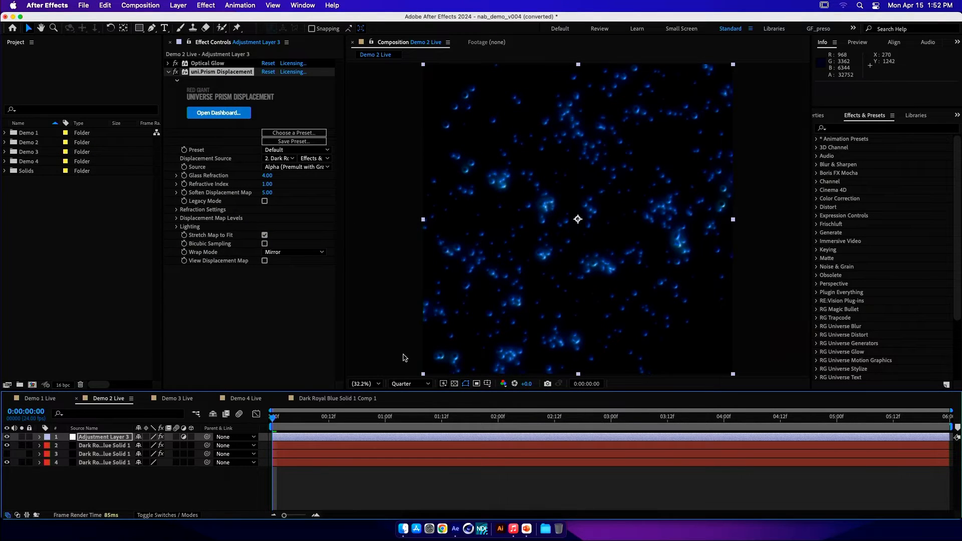
- Close Dark Royal Blue Solid 1 Comp 1 and open Particular Demo 3 Live, nested through Demo 3 Live and Loop Demo 3 Live, at its first frame
left_click(282, 400)
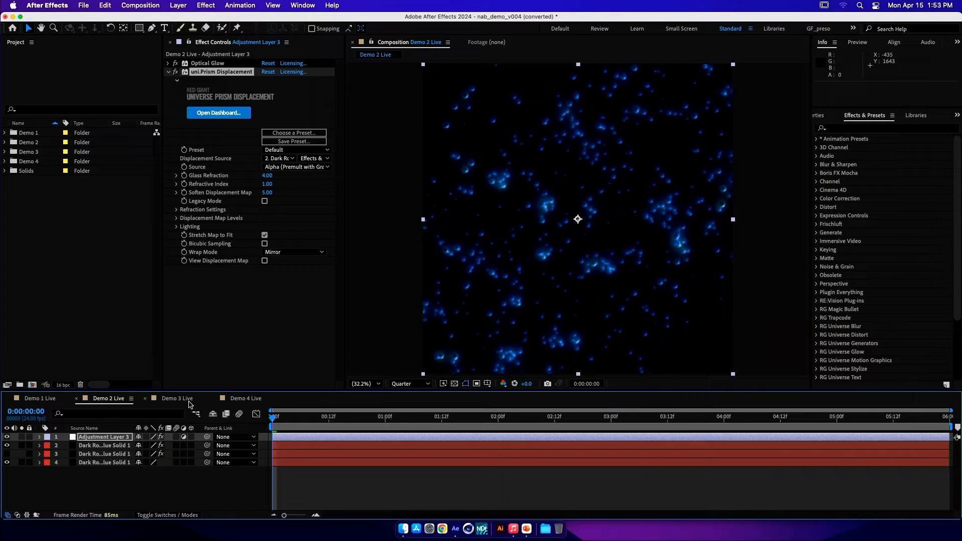
left_click(190, 403)
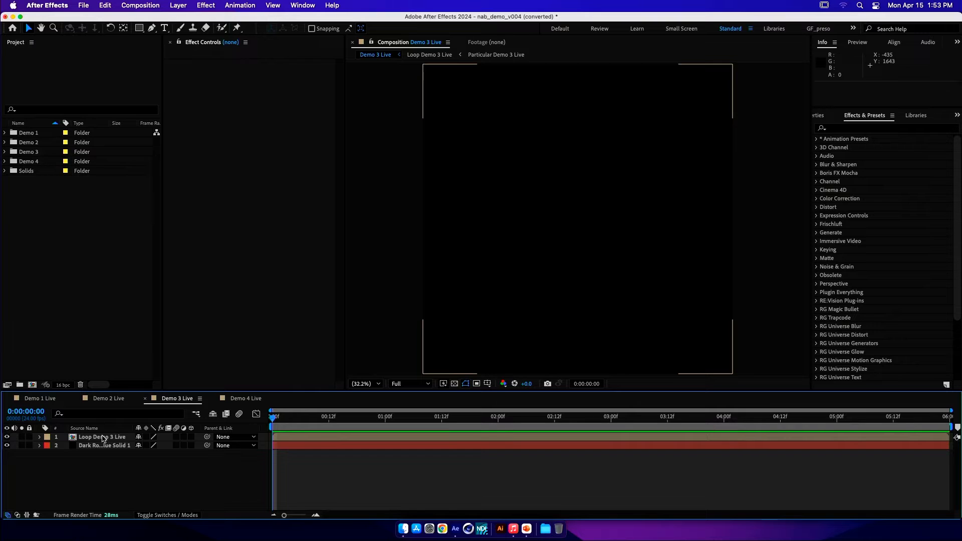
double_click(105, 437)
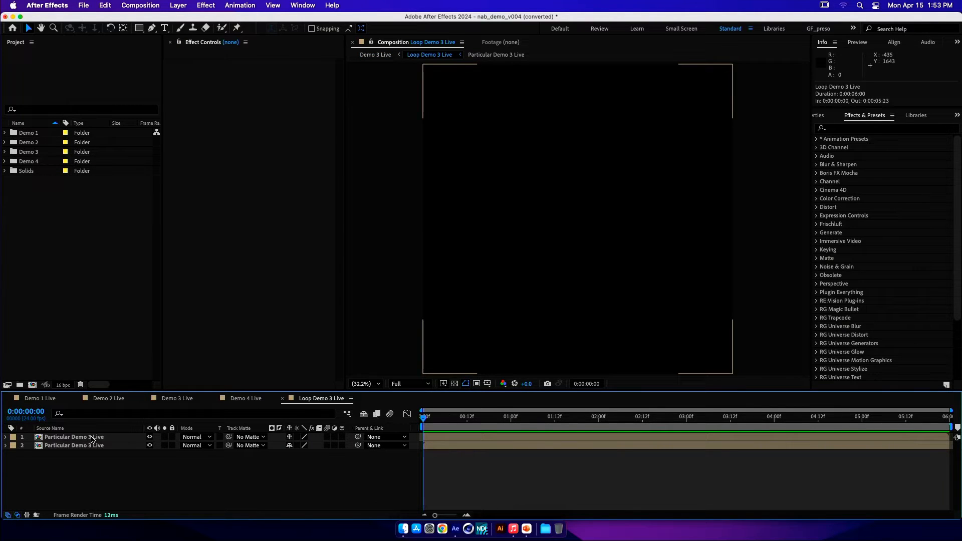
double_click(91, 437)
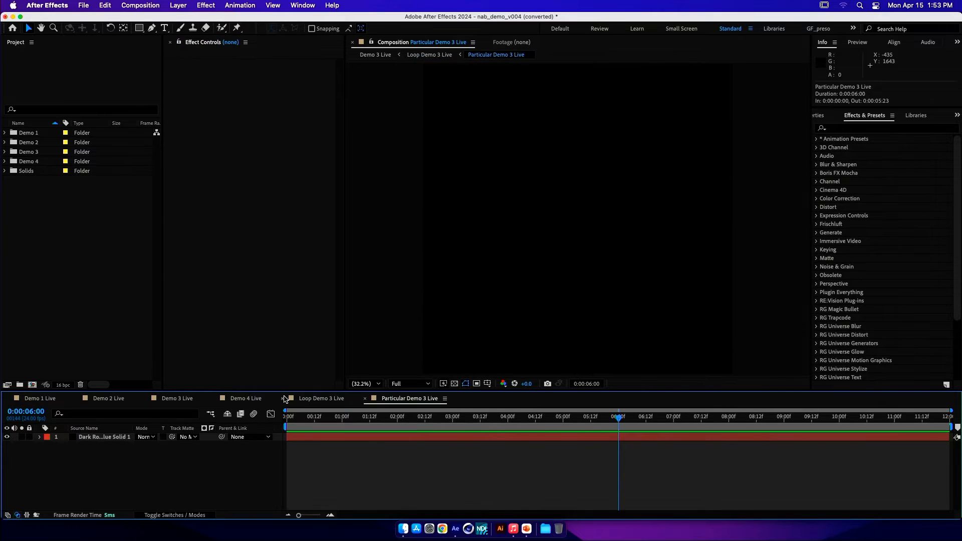
left_click(282, 398)
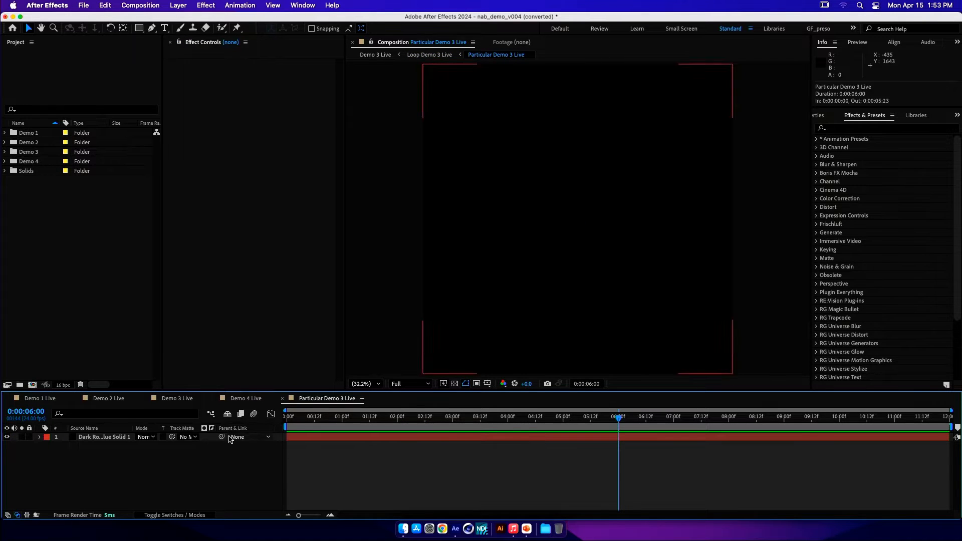
key("Home")
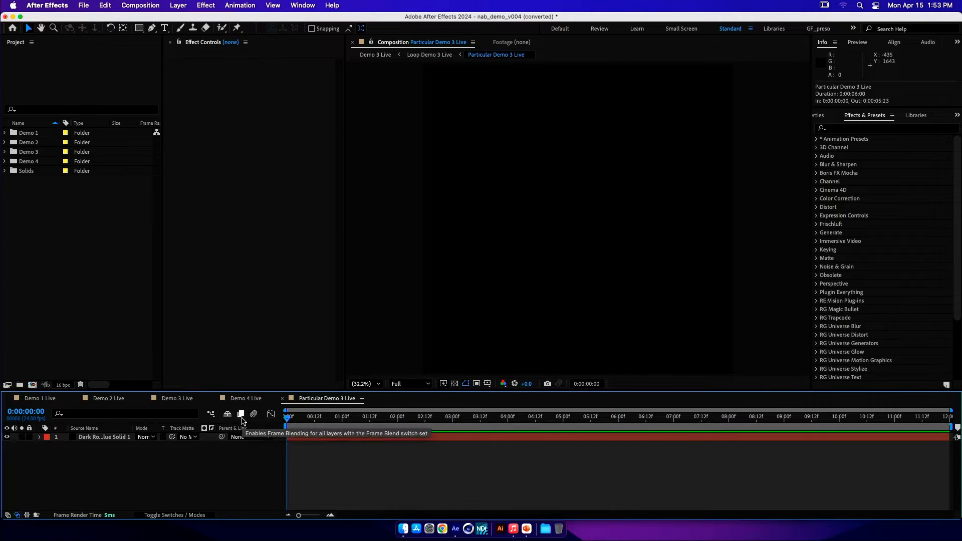
- Apply the Particular effect to the Dark Royal Blue solid in Particular Demo 3 Live
key("ctrl+space")
left_click(91, 436)
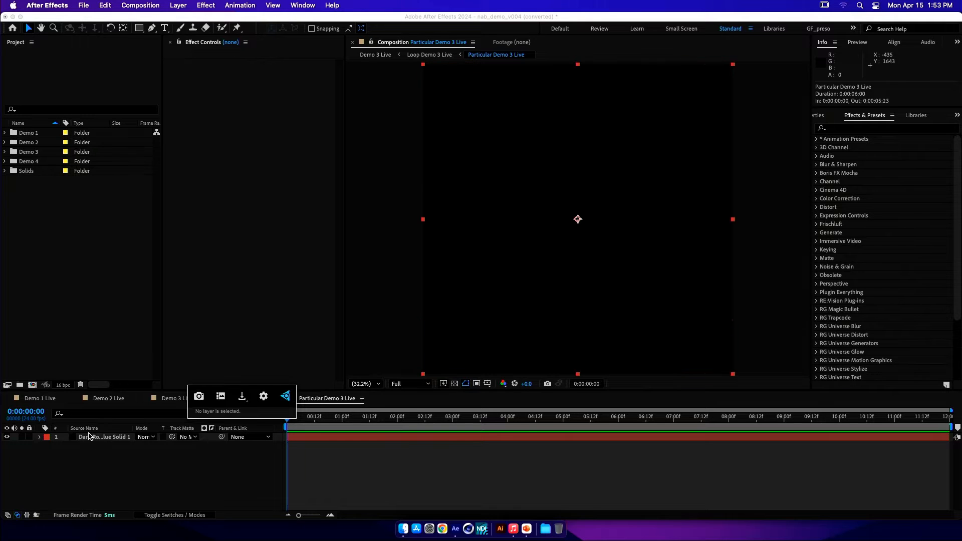
key("ctrl+space")
type("part")
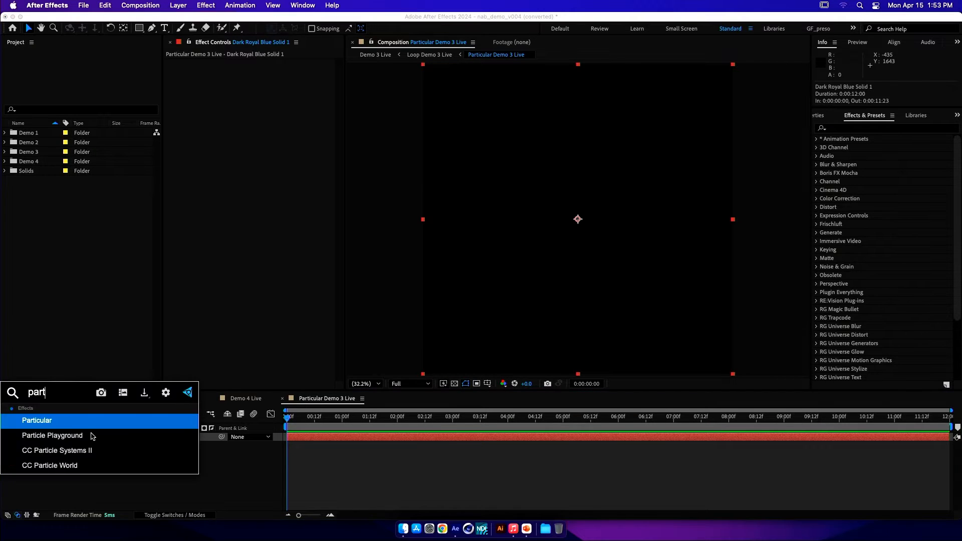
key("Return")
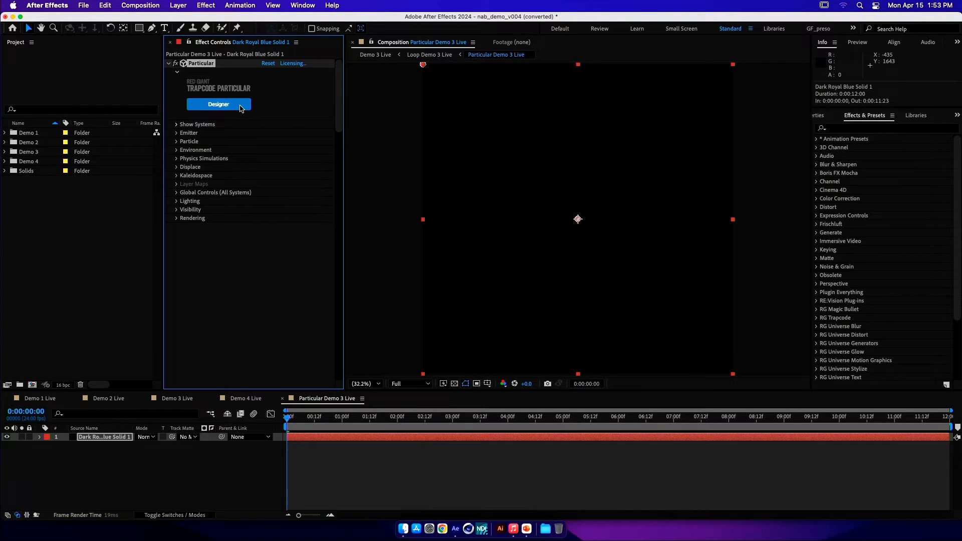
- Open the Trapcode Particular Designer and change the Primary System's particle life in seconds
left_click(241, 108)
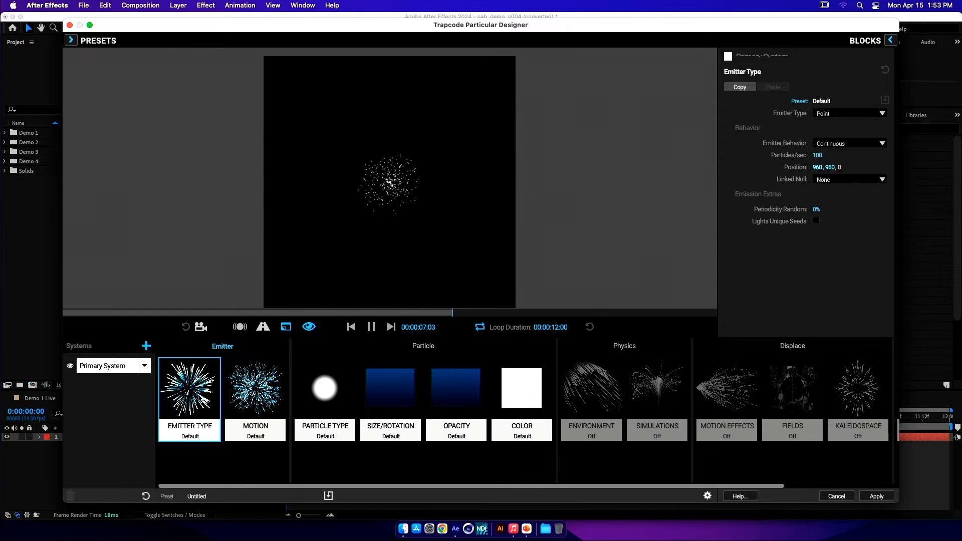
left_click(325, 393)
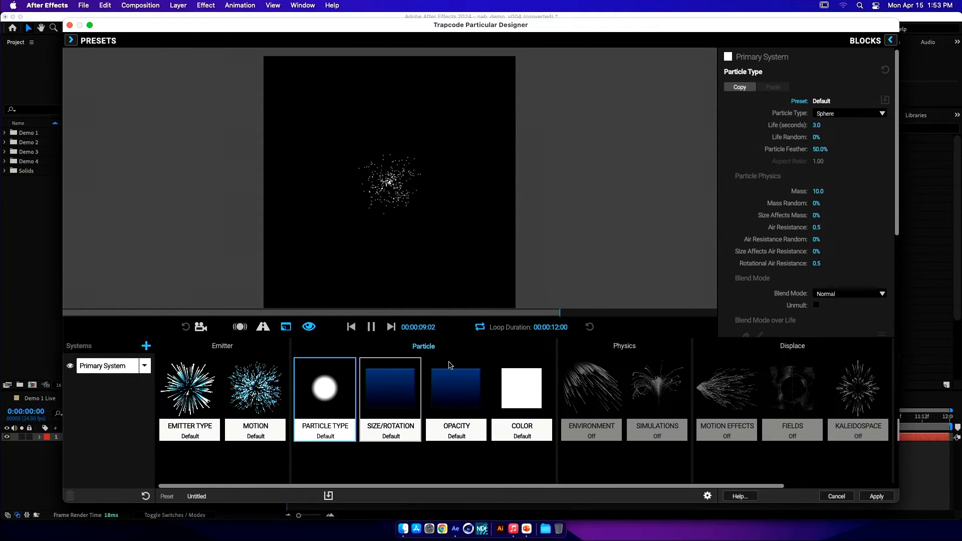
left_click(815, 125)
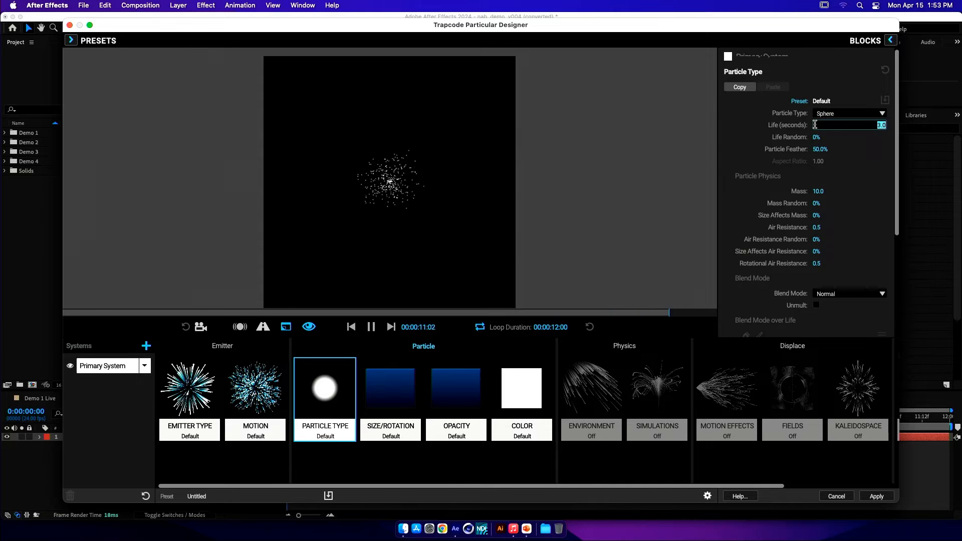
key("Return")
- Apply the Bell Curve preset to the particles' Opacity Over Life
left_click(451, 386)
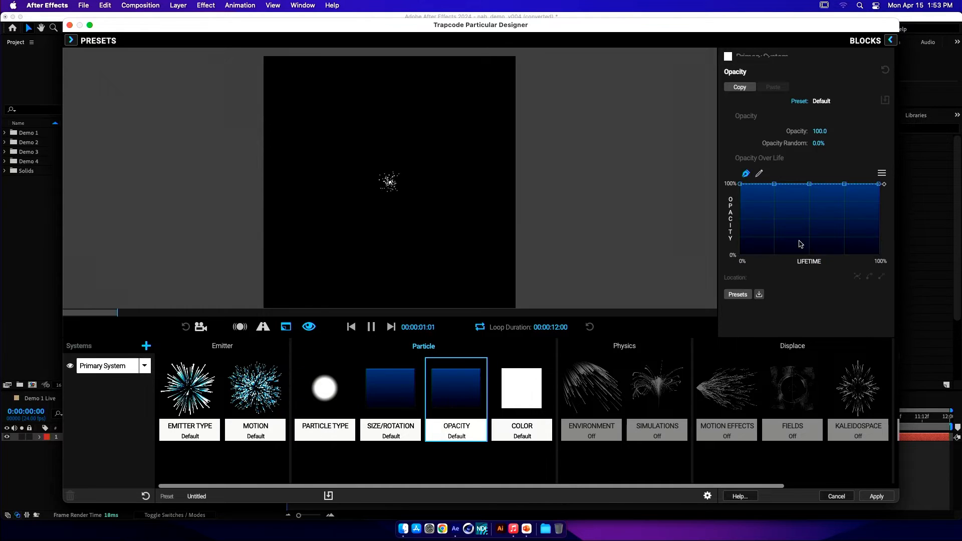
left_click(737, 294)
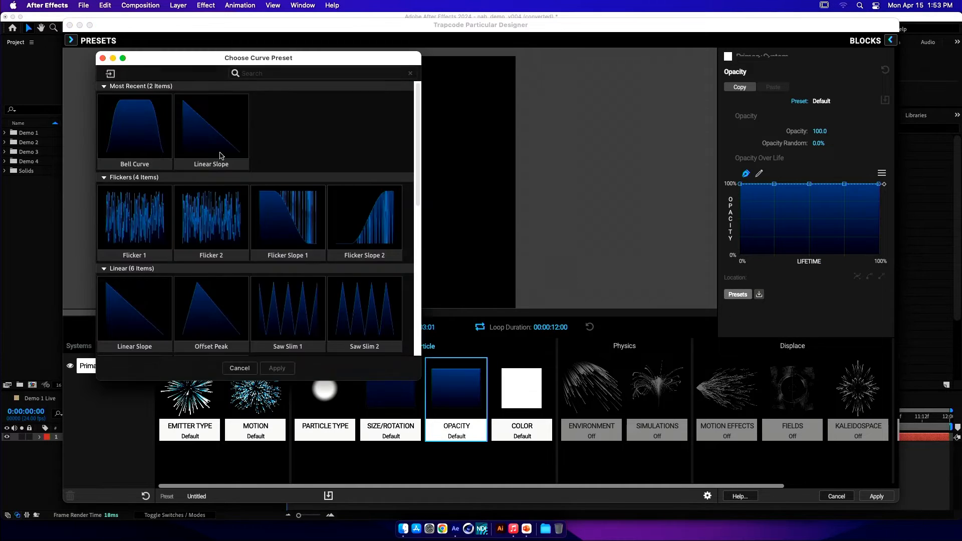
left_click(142, 134)
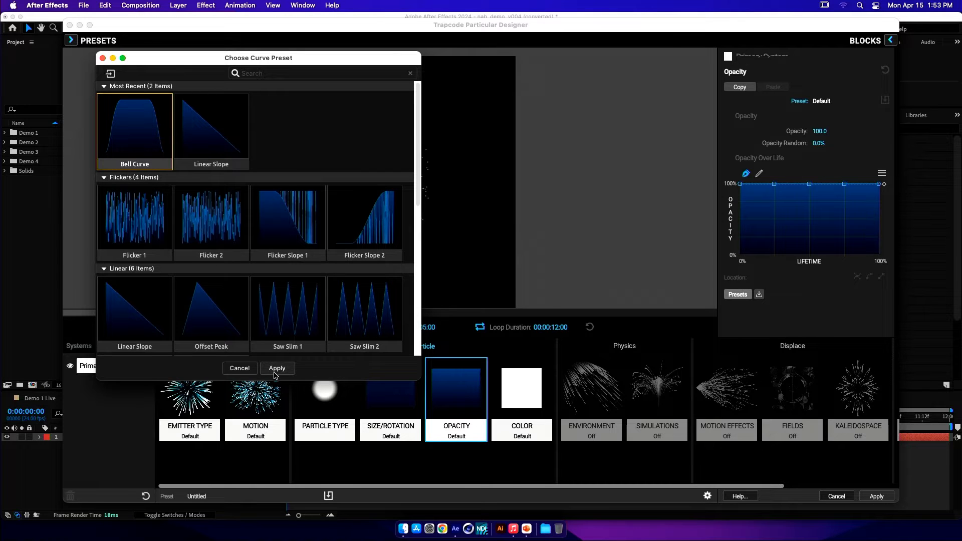
- Set the emitter motion's Velocity to 150 and Velocity Random to 100%
left_click(274, 408)
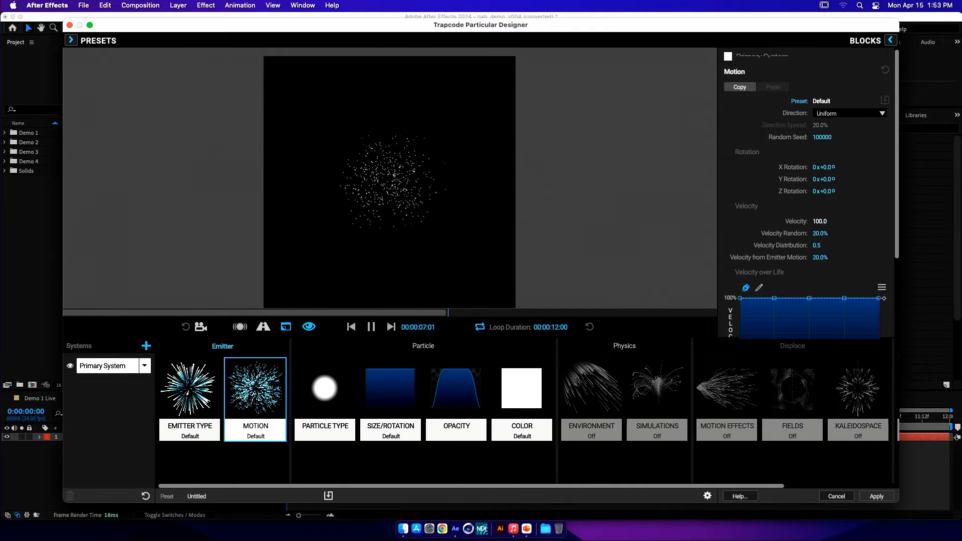
left_click(819, 221)
type("150")
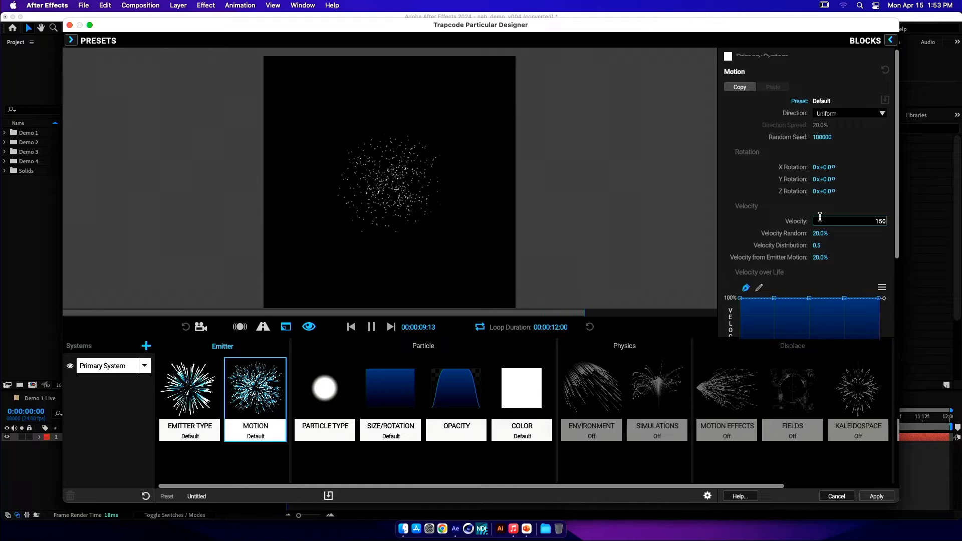
key("Return")
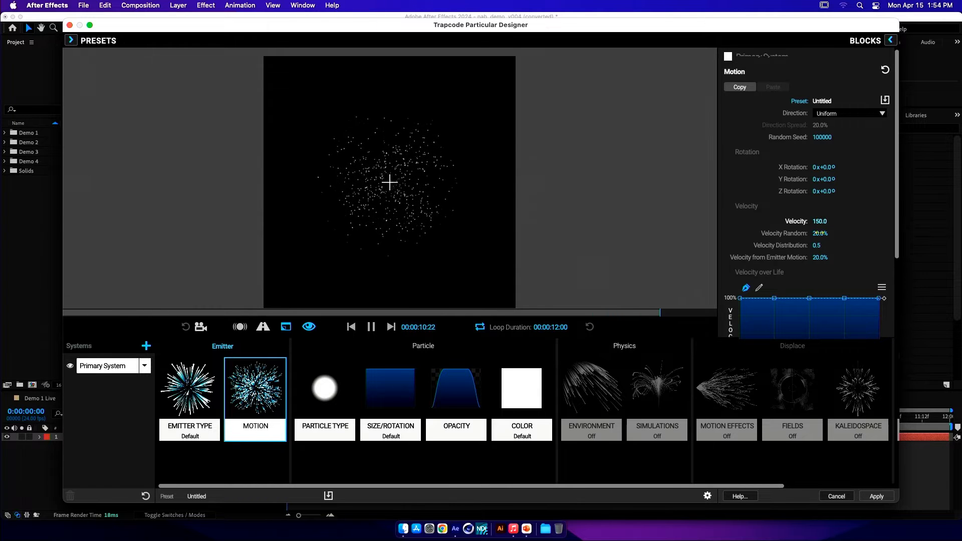
left_click_drag(820, 232, 860, 233)
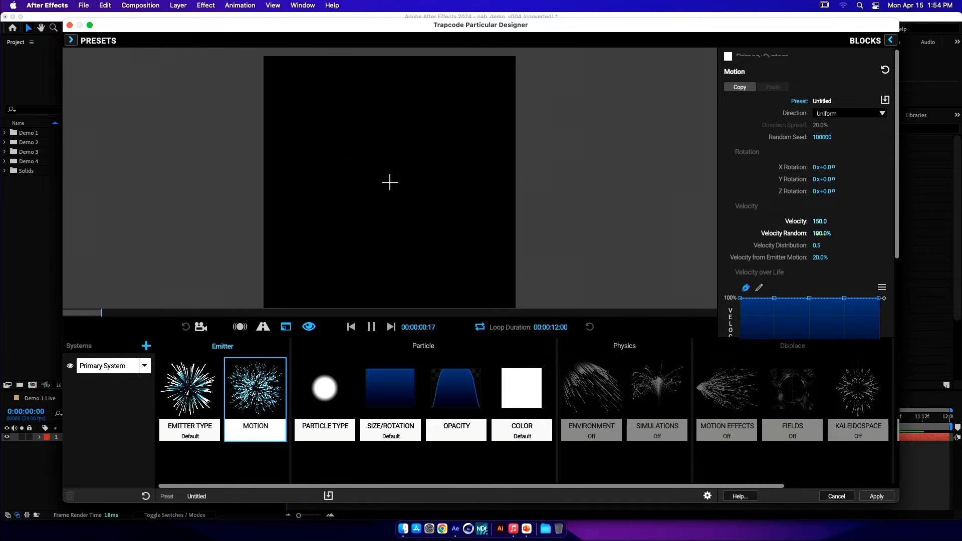
- Set the Primary System emitter's Particles/sec to 300
left_click(189, 391)
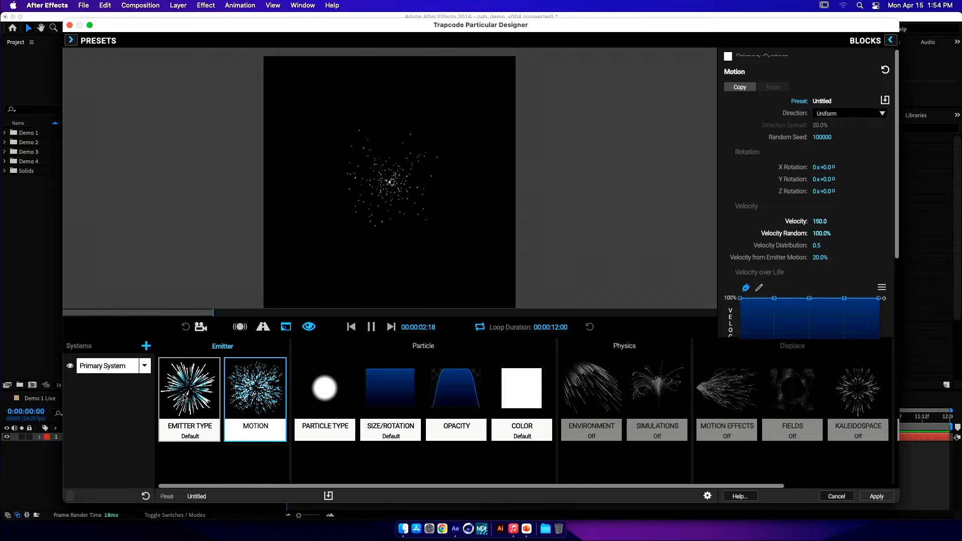
left_click(821, 155)
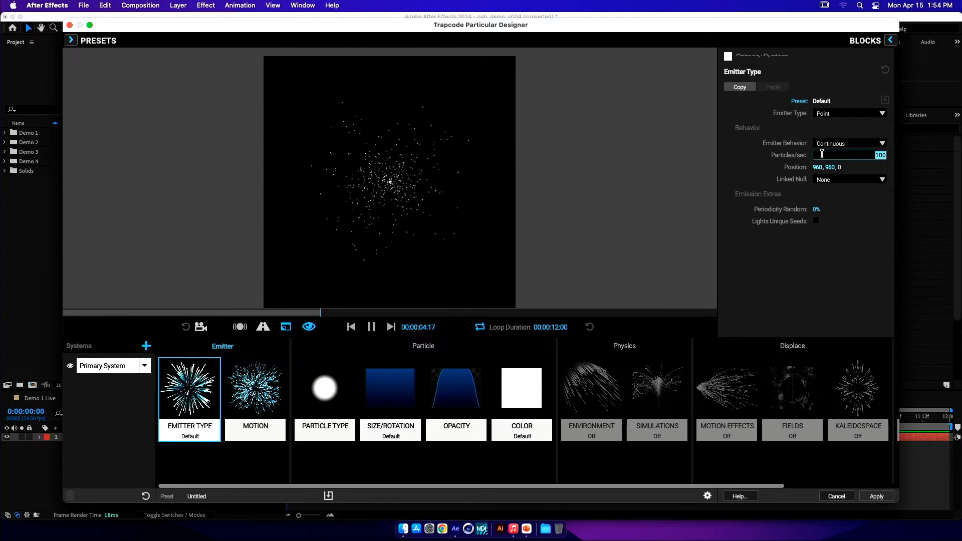
type("300")
key("Return")
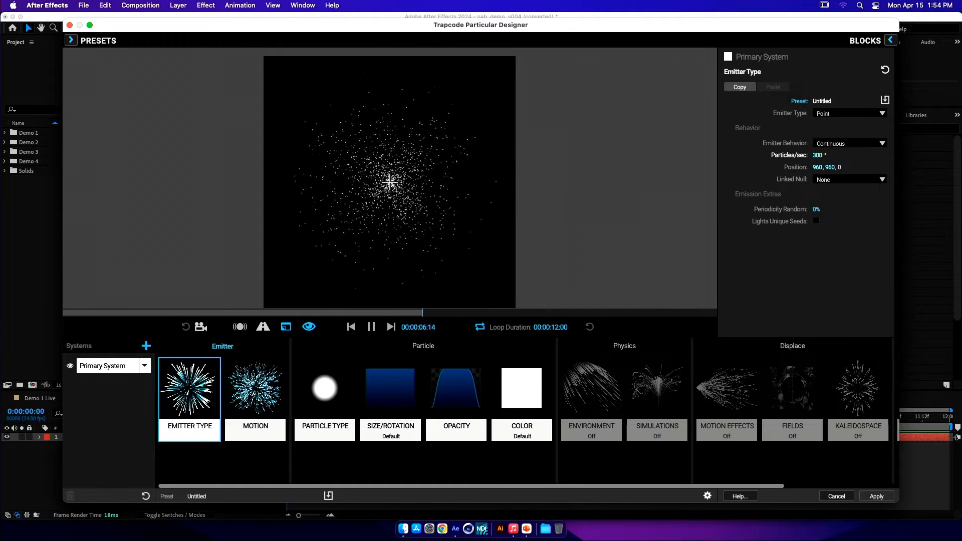
- Change the Primary System's Particle Type to Glow Sphere (No DOF)
left_click(298, 385)
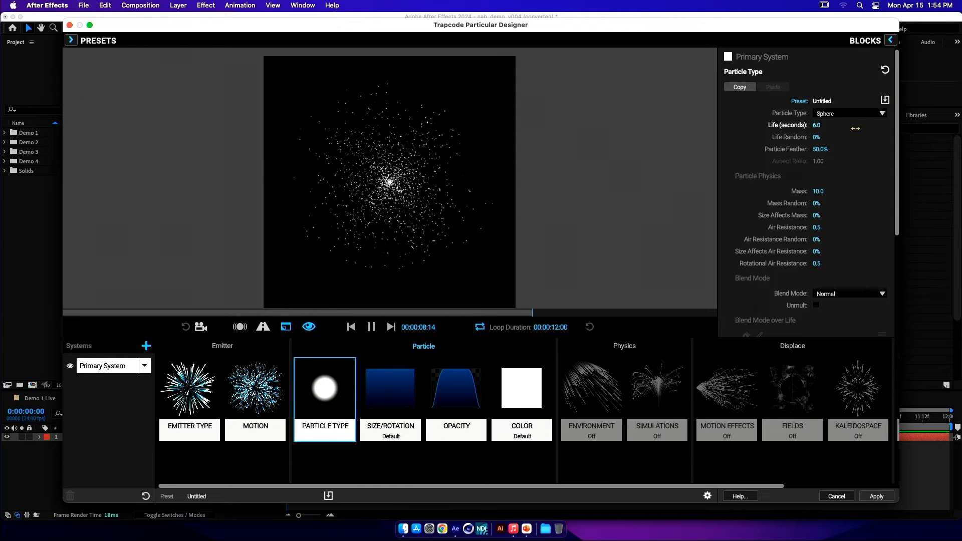
left_click(851, 114)
left_click(853, 128)
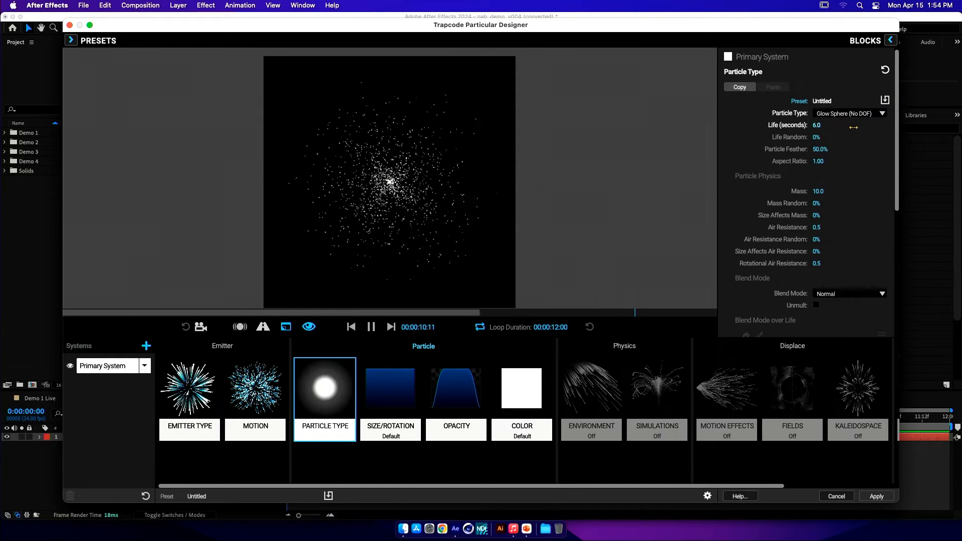
- Set the particles' Set Color option to Over Life/Temperature
left_click(514, 389)
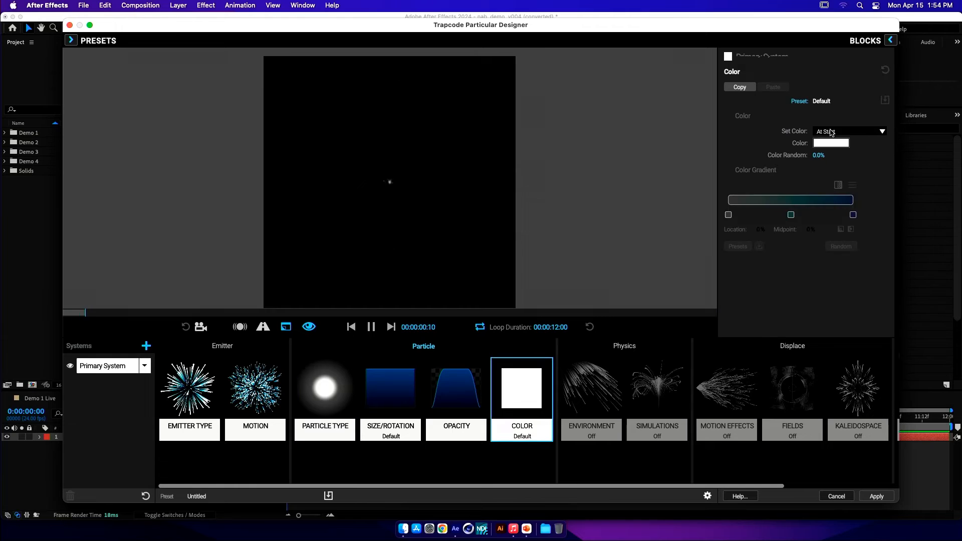
left_click(853, 132)
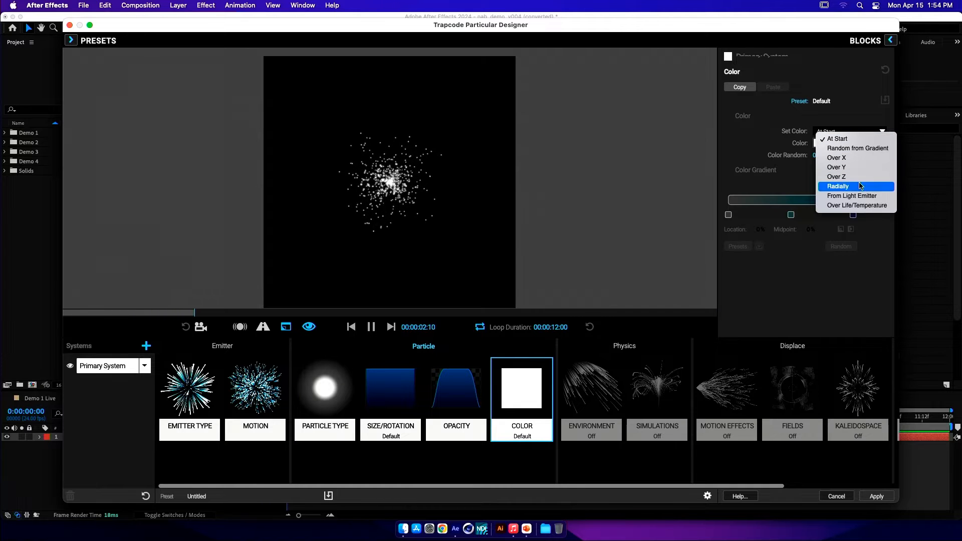
left_click(856, 206)
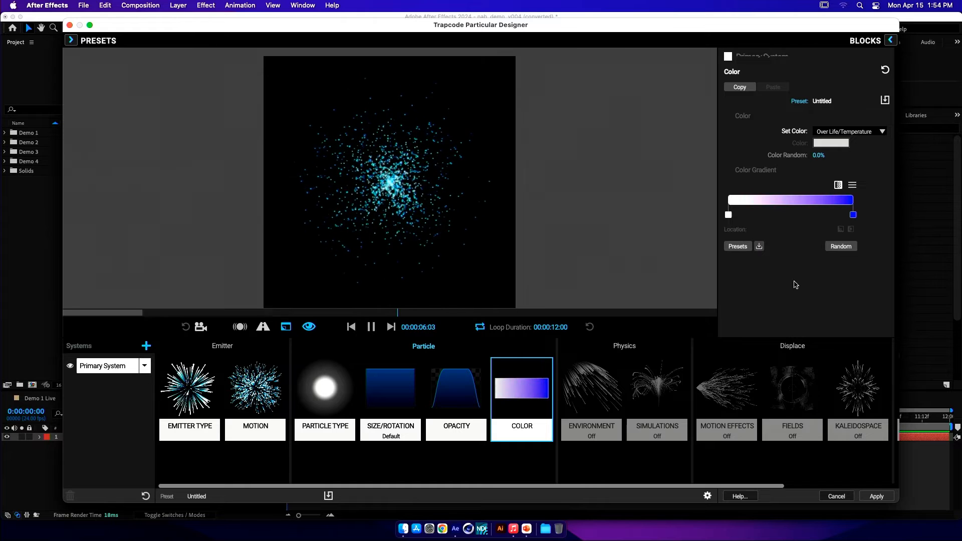
- Change the colour gradient's starting stop from white to orange EB984F
double_click(728, 215)
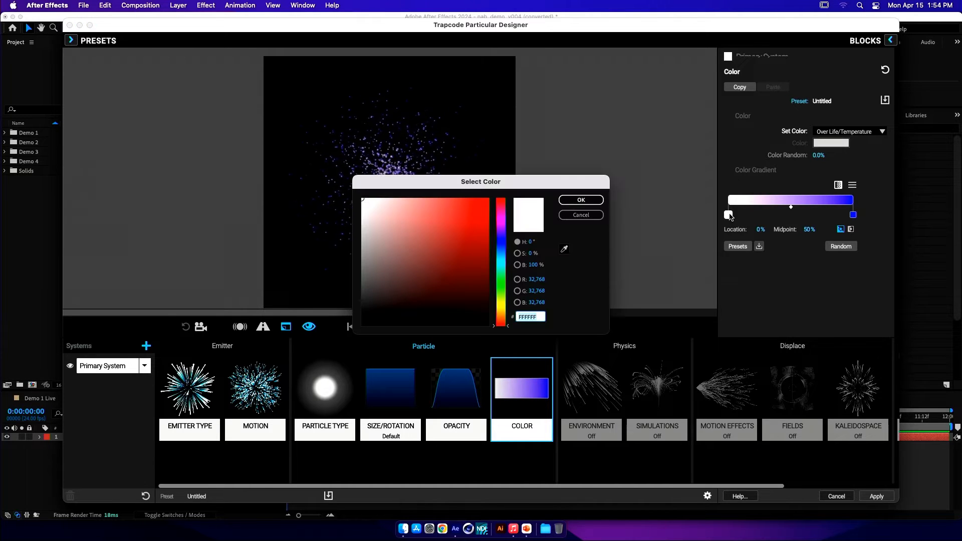
left_click(502, 315)
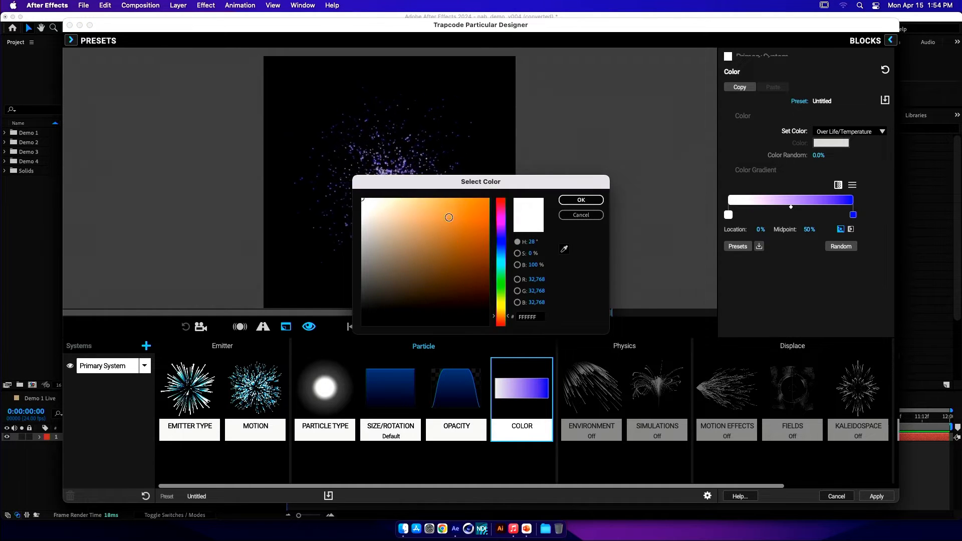
left_click(446, 207)
left_click(580, 200)
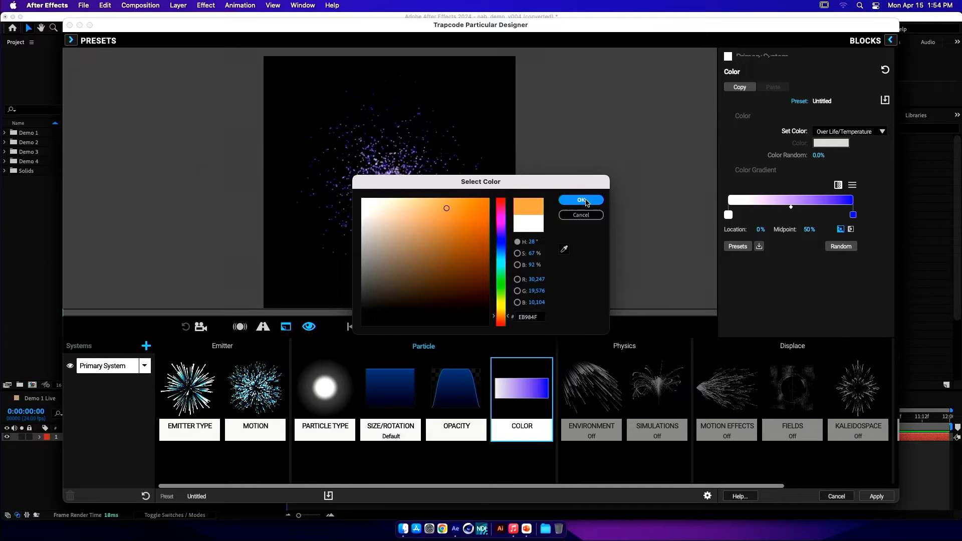
- Change the colour gradient's end stop to purple 731BDF
left_click(852, 215)
double_click(853, 215)
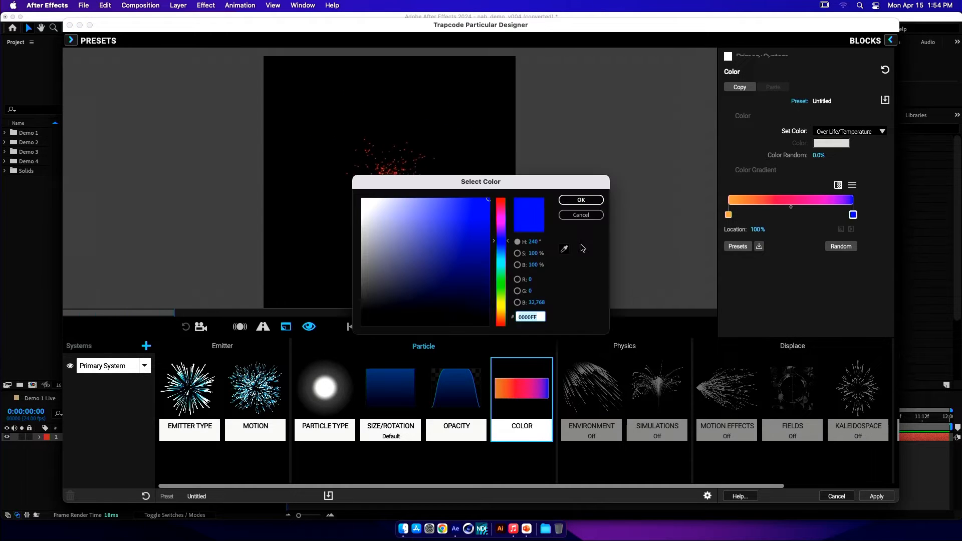
left_click(501, 232)
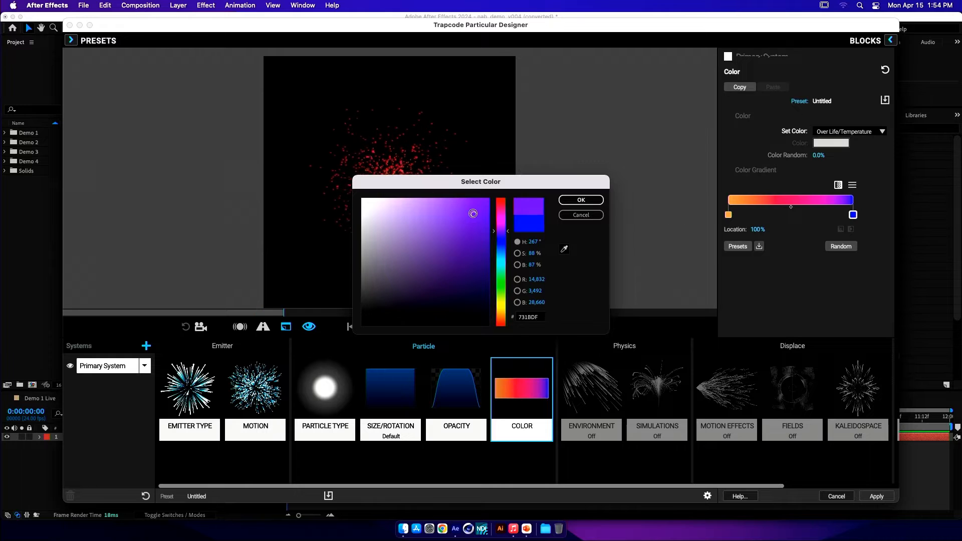
left_click(581, 200)
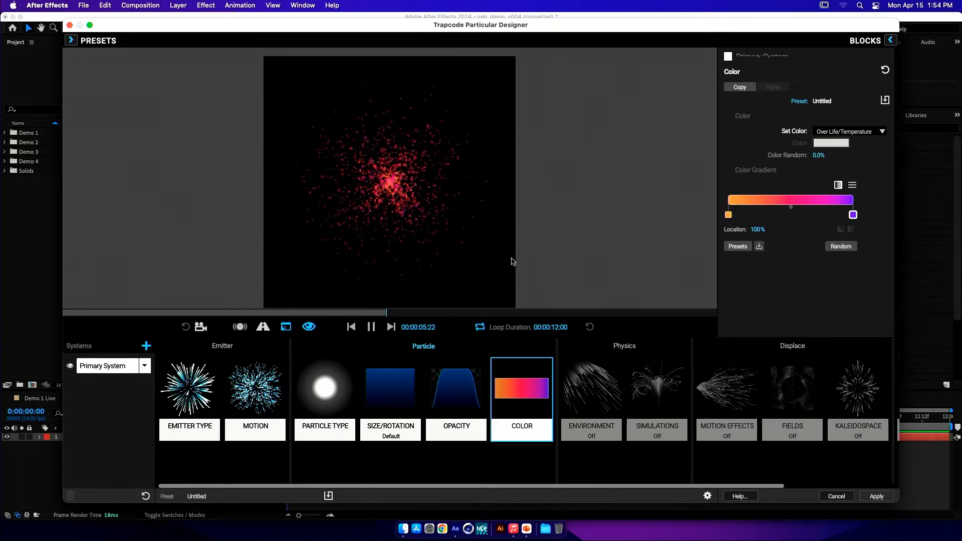
- Set the Primary System particles' Blend Mode to Add
left_click(353, 390)
left_click(824, 296)
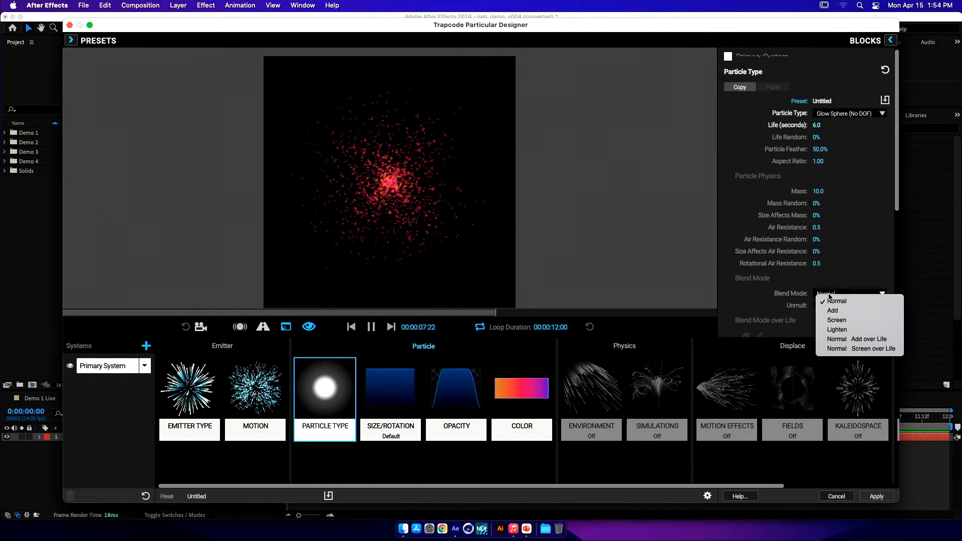
left_click(834, 307)
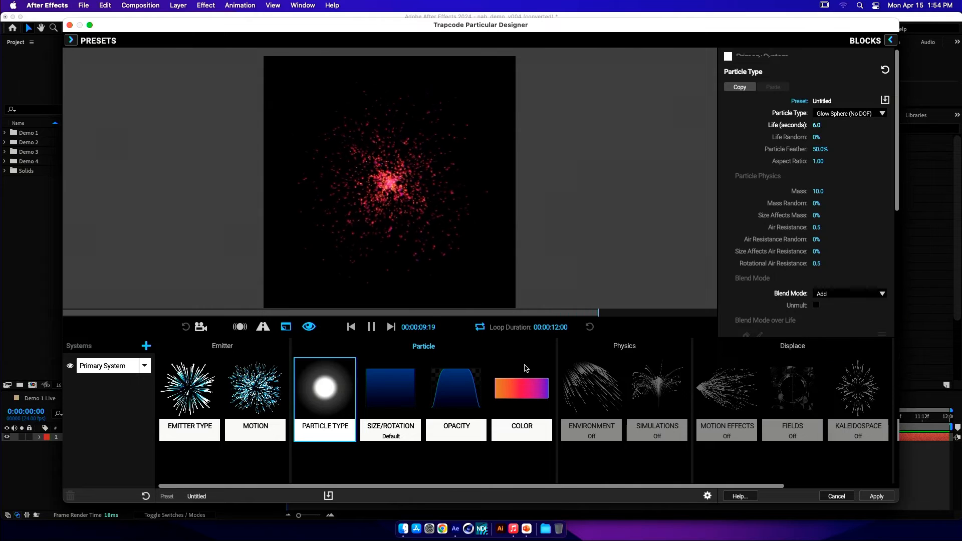
- Set the Environment physics Gravity to 25 and Wind Y to -50
left_click(580, 370)
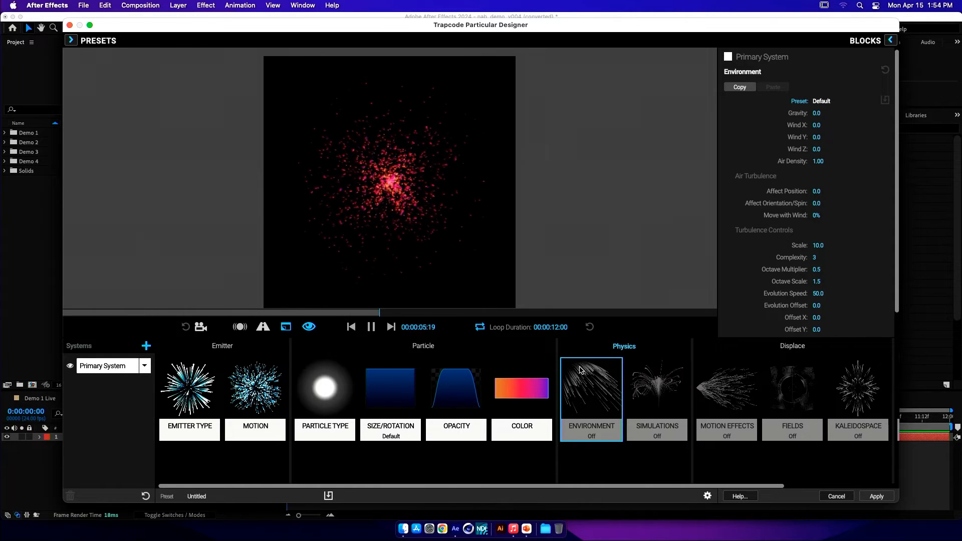
left_click(814, 113)
type("25")
key("Return")
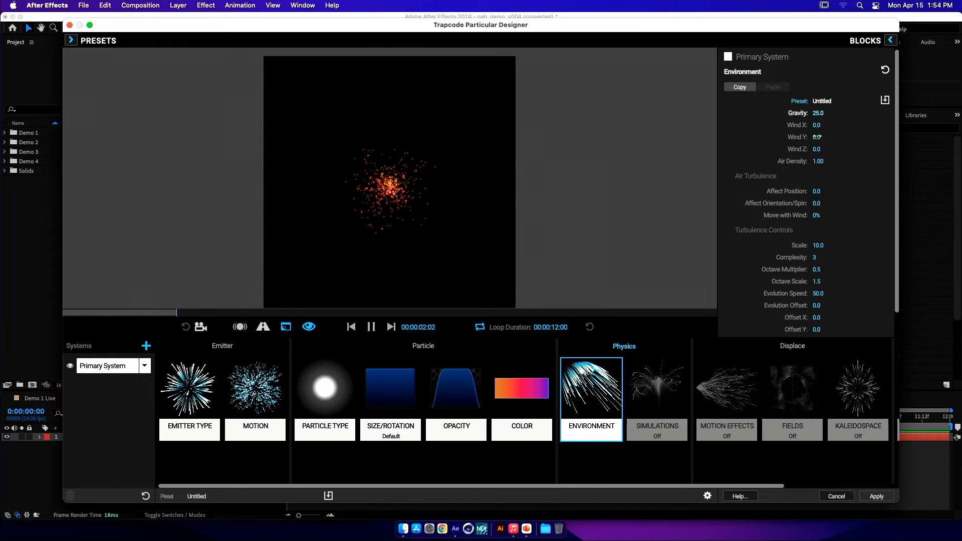
left_click(818, 137)
type("-50")
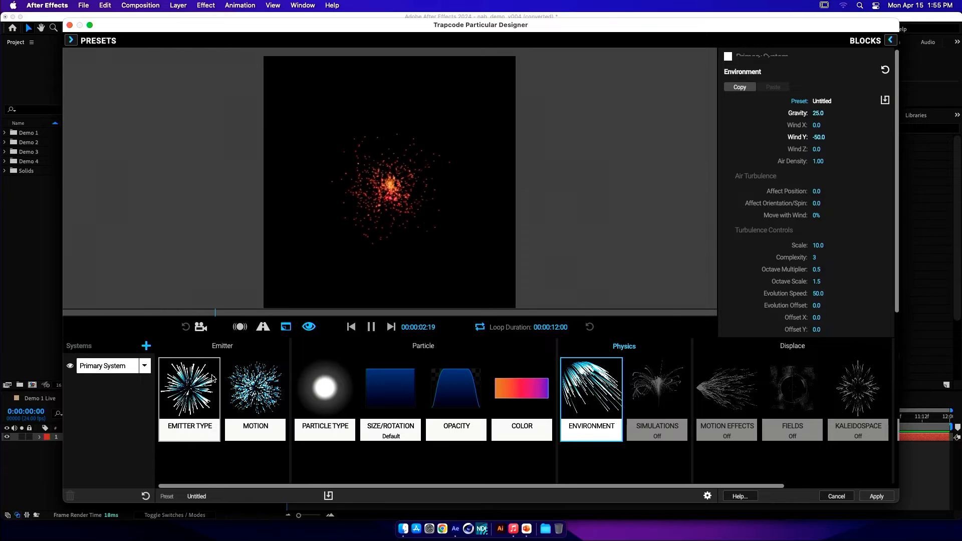
- Duplicate the Primary System and set the duplicate's emitter to 10 Particles/sec
left_click(145, 365)
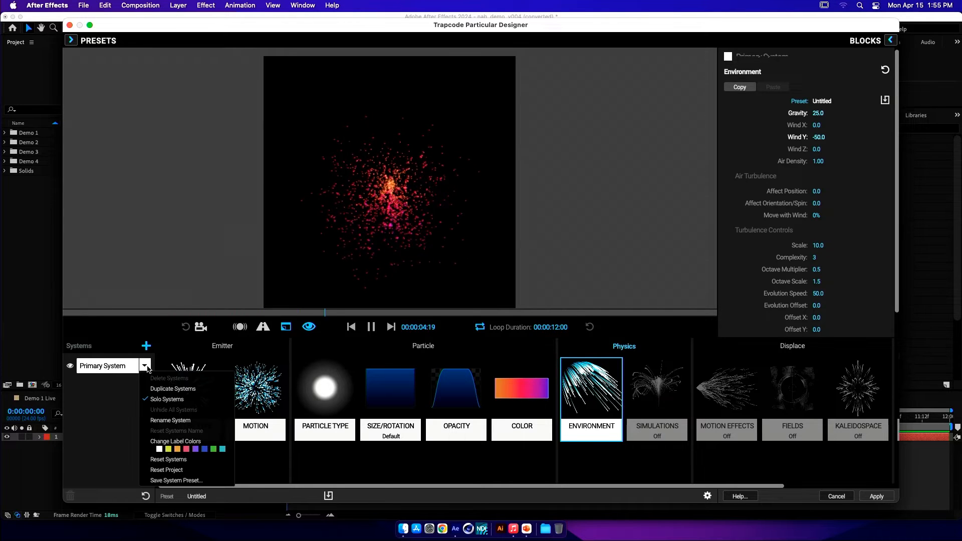
left_click(163, 389)
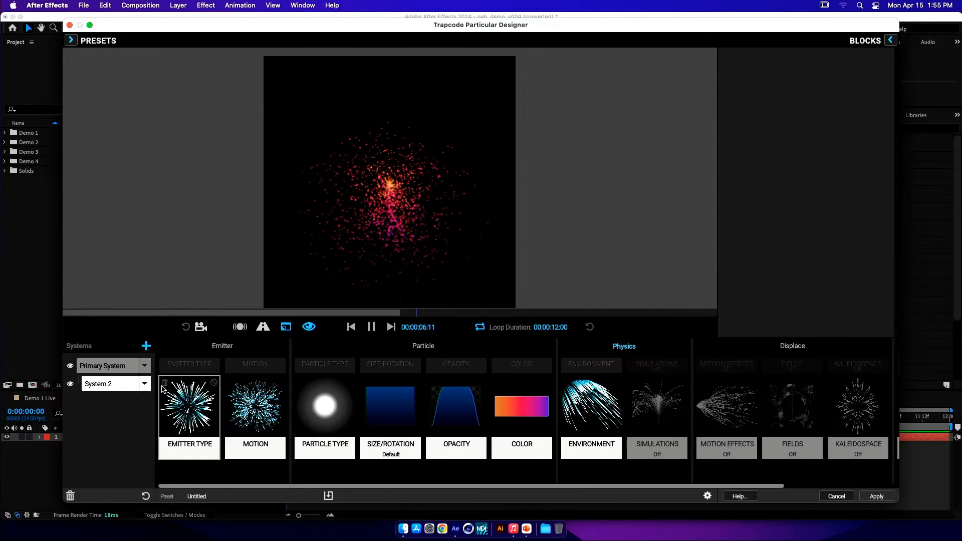
left_click(196, 410)
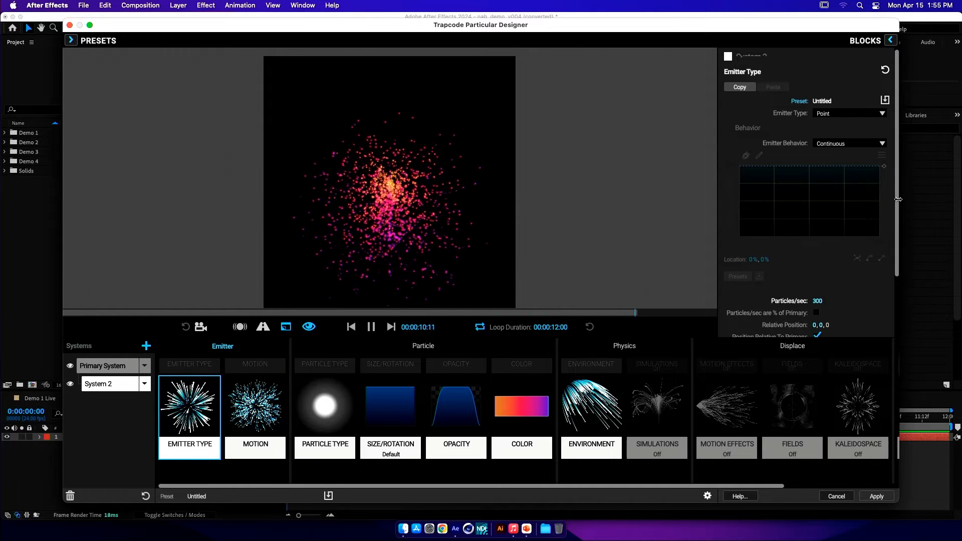
scroll(897, 199, "down", 1)
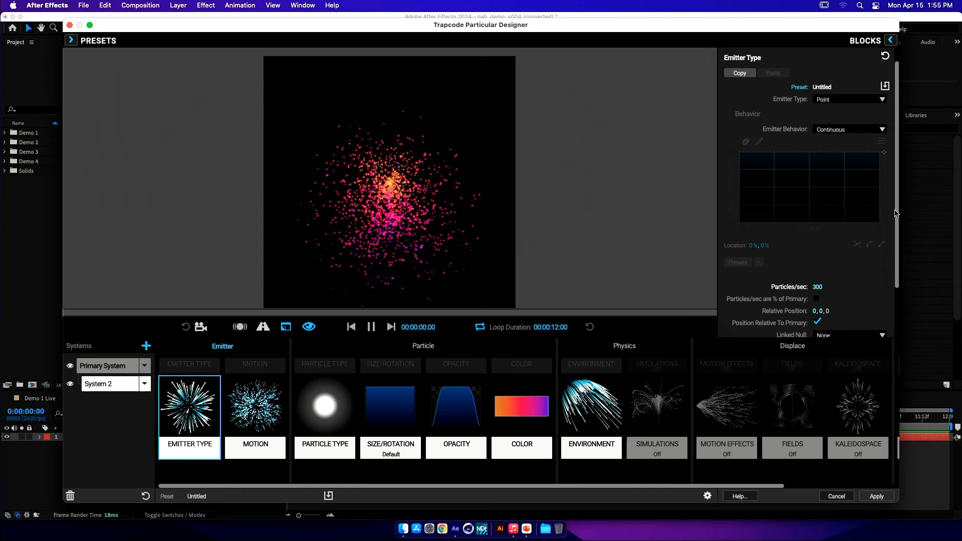
left_click(817, 286)
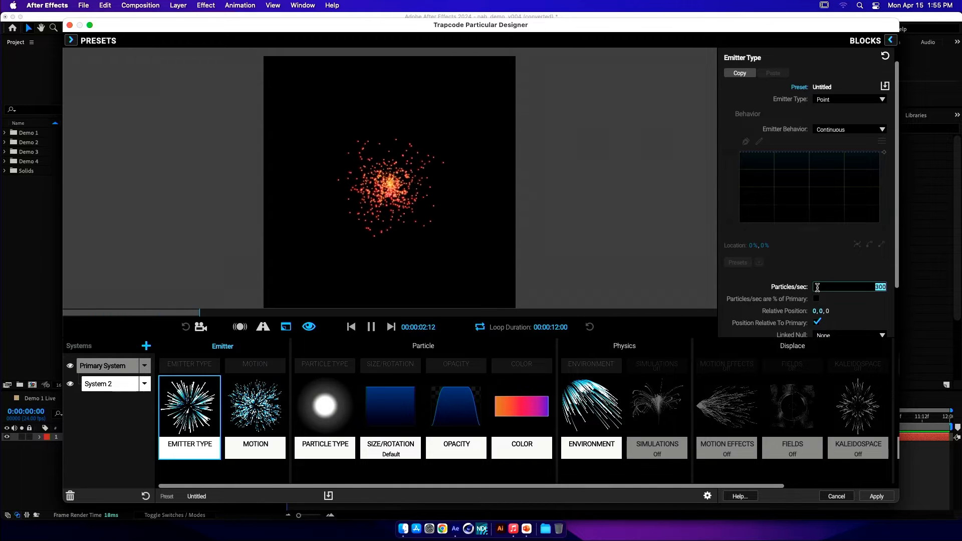
type("10")
key("Return")
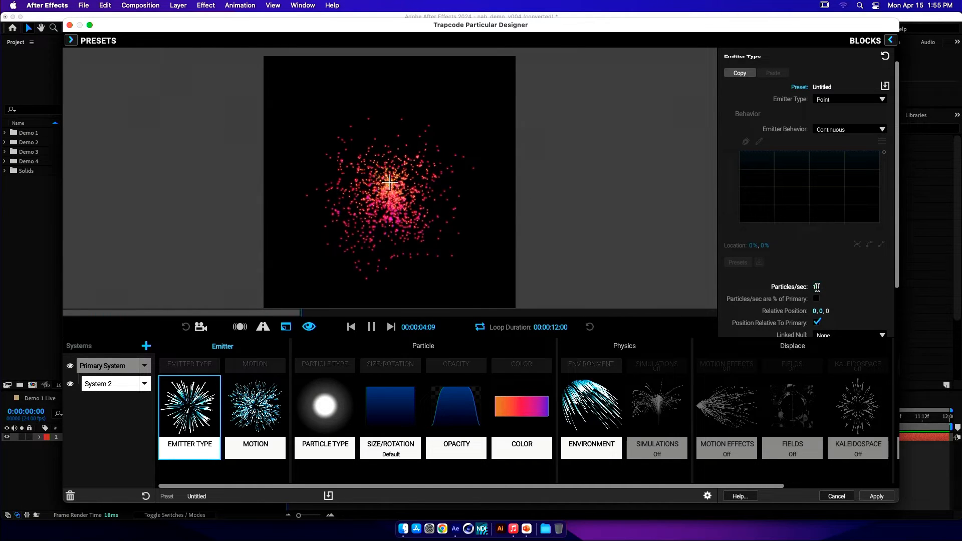
- Set System 2's emitter motion Velocity to 2
left_click(249, 414)
left_click(824, 221)
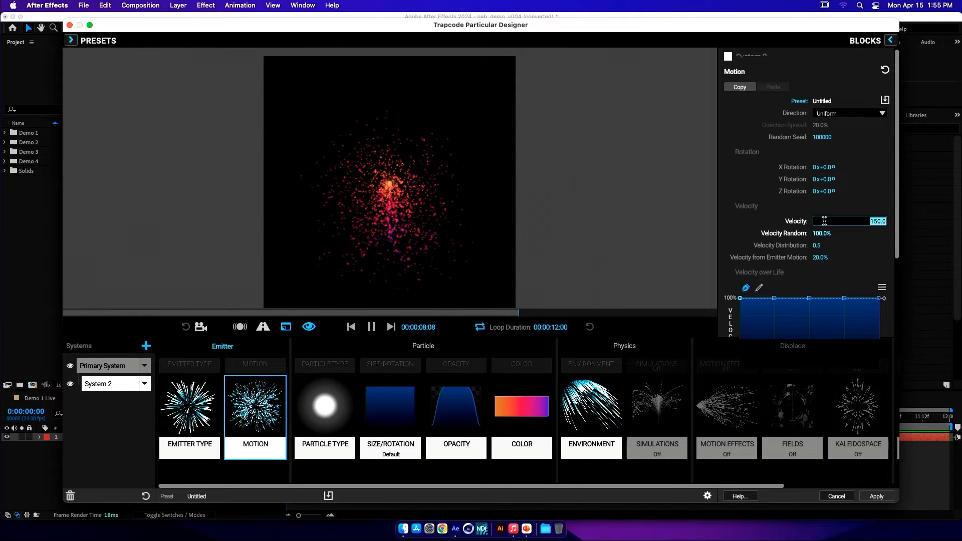
type("2")
key("Return")
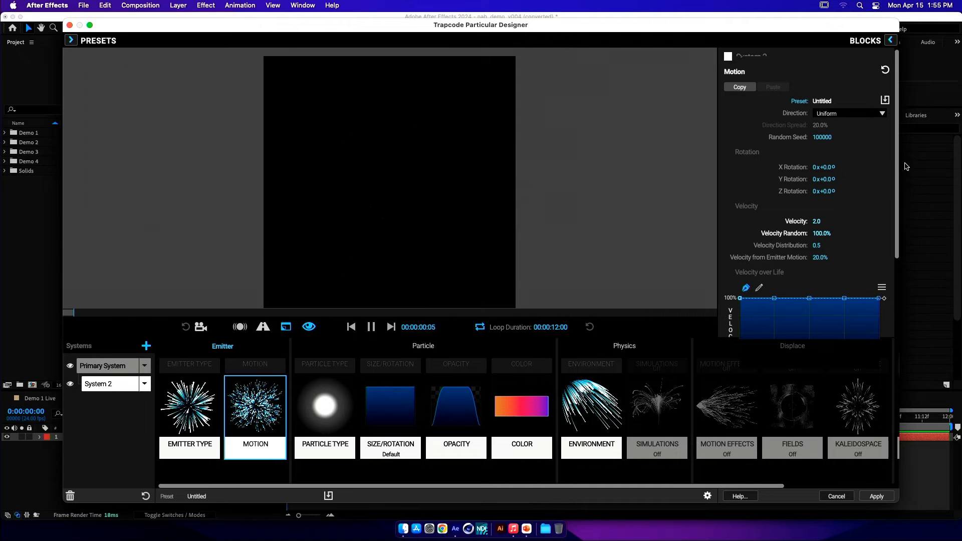
left_click_drag(898, 166, 888, 189)
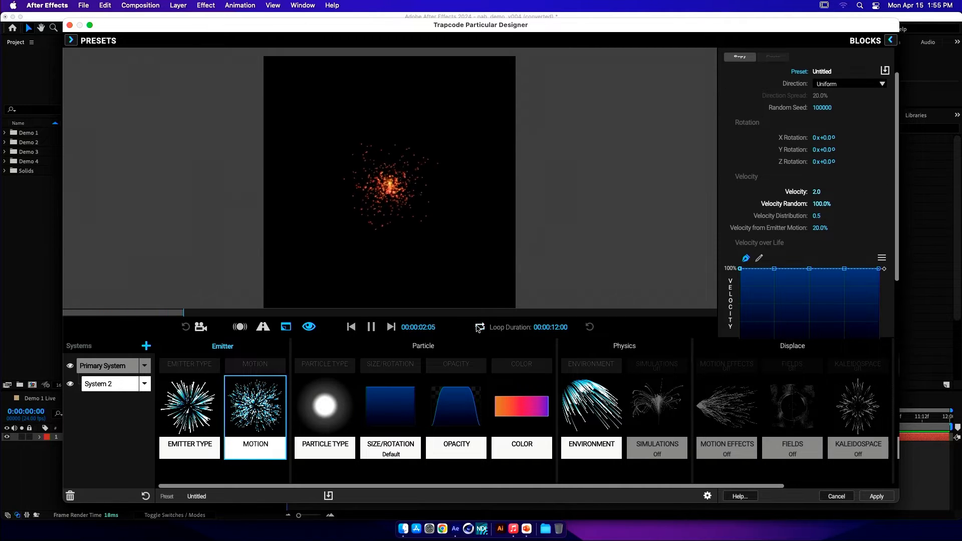
- Set System 2's Emitter Type to Emit from Parent and apply the Linear Slope preset to Emission Over Parent Life
left_click(180, 426)
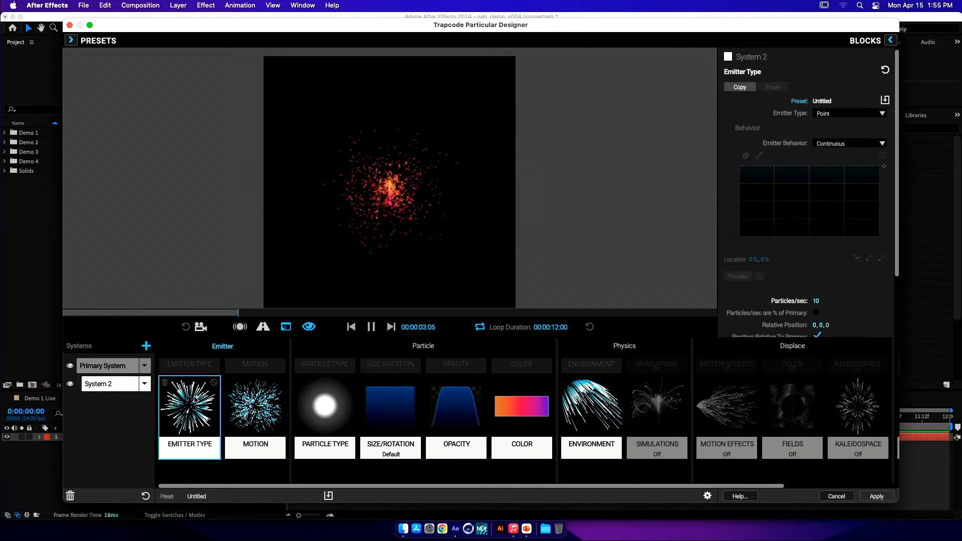
left_click(827, 114)
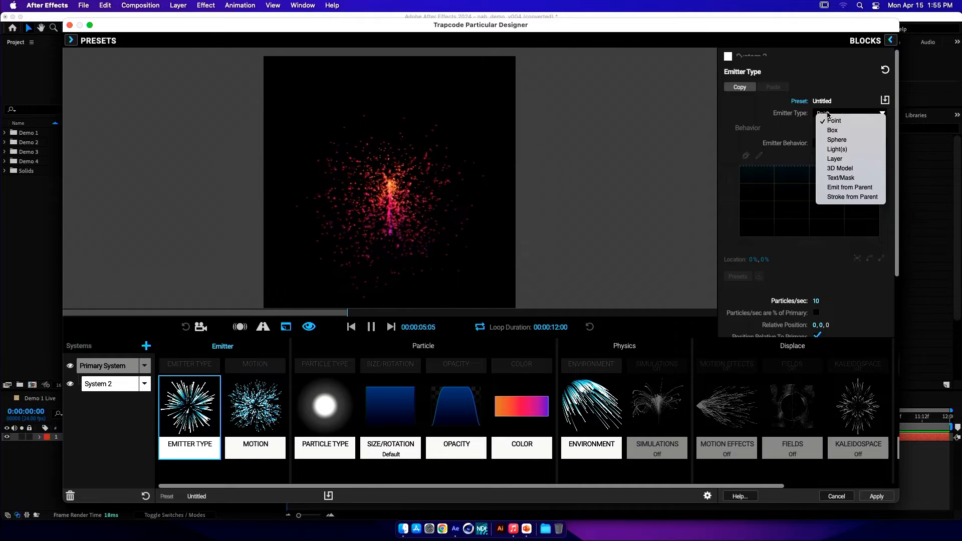
left_click(853, 192)
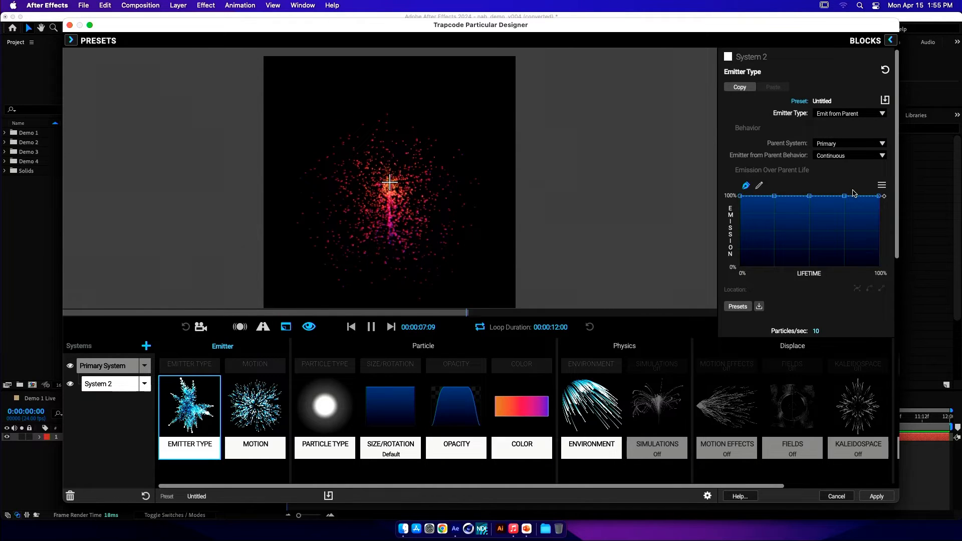
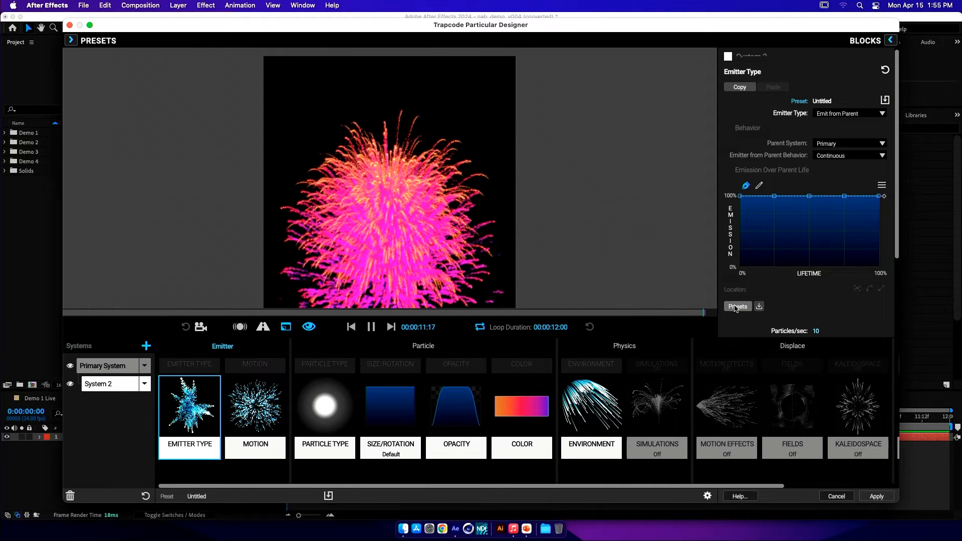
left_click(736, 306)
left_click(185, 122)
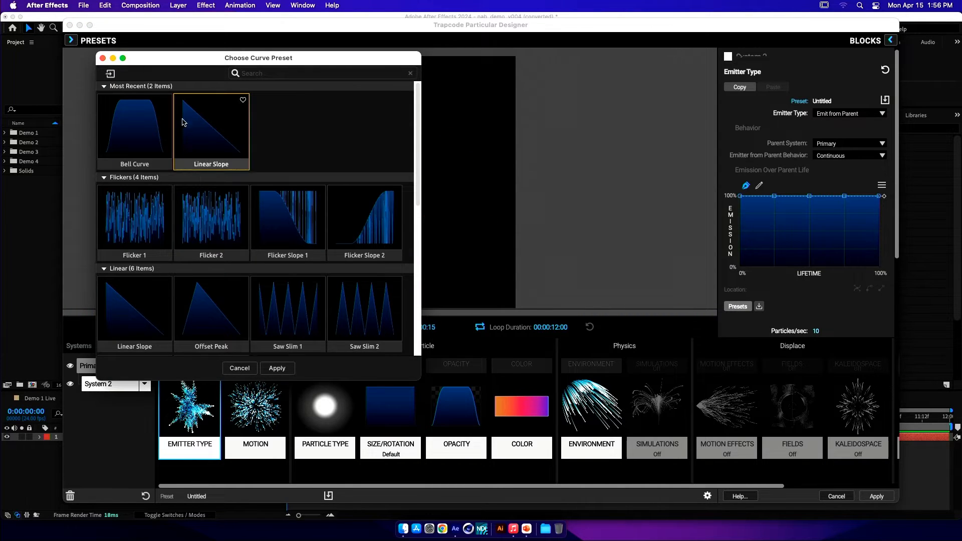
left_click(277, 370)
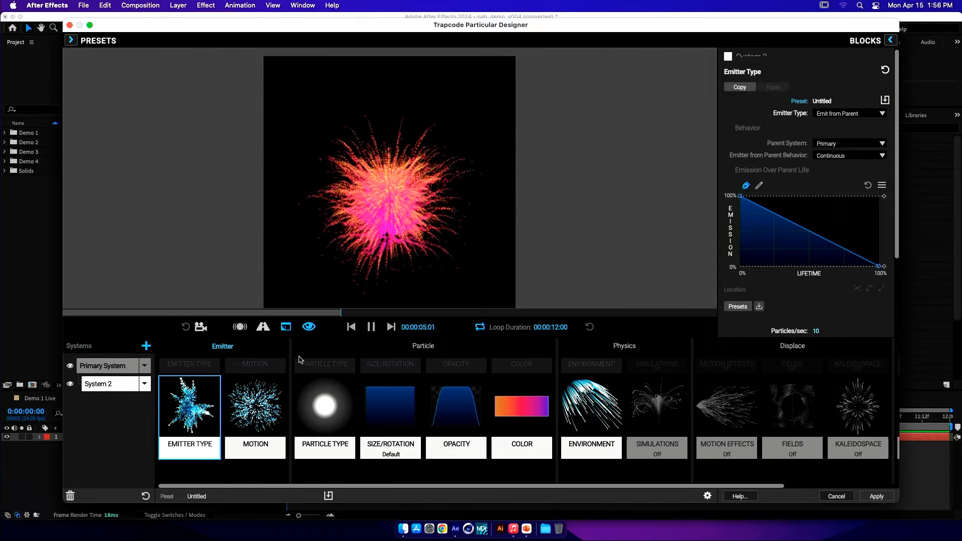
- Apply the Linear Slope curve preset to System 2's Velocity over Life
left_click(268, 409)
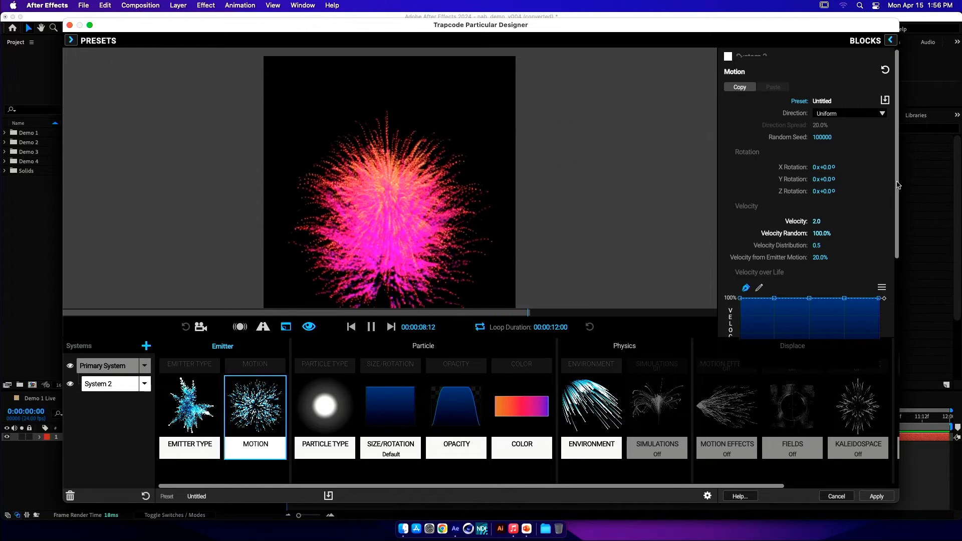
scroll(781, 303, "down", 2)
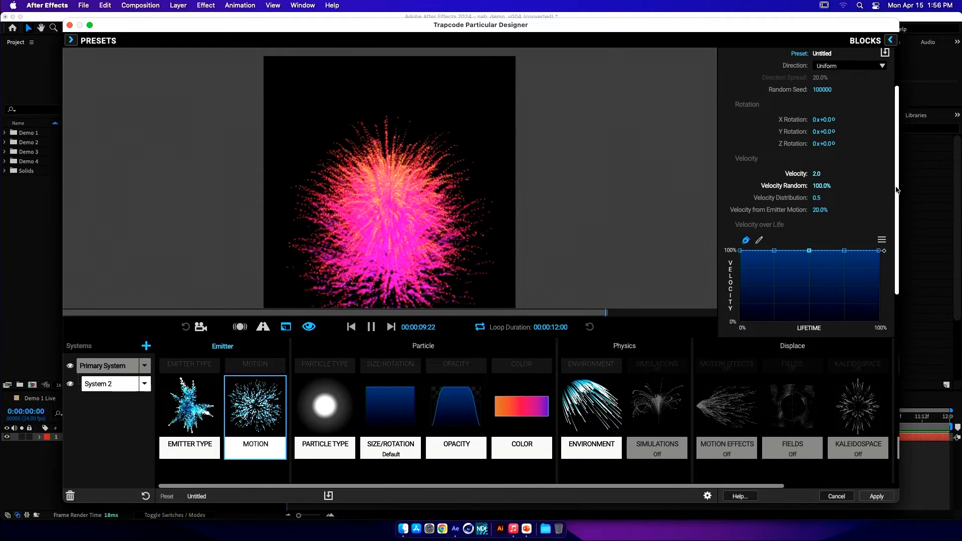
scroll(741, 310, "down", 2)
left_click(736, 308)
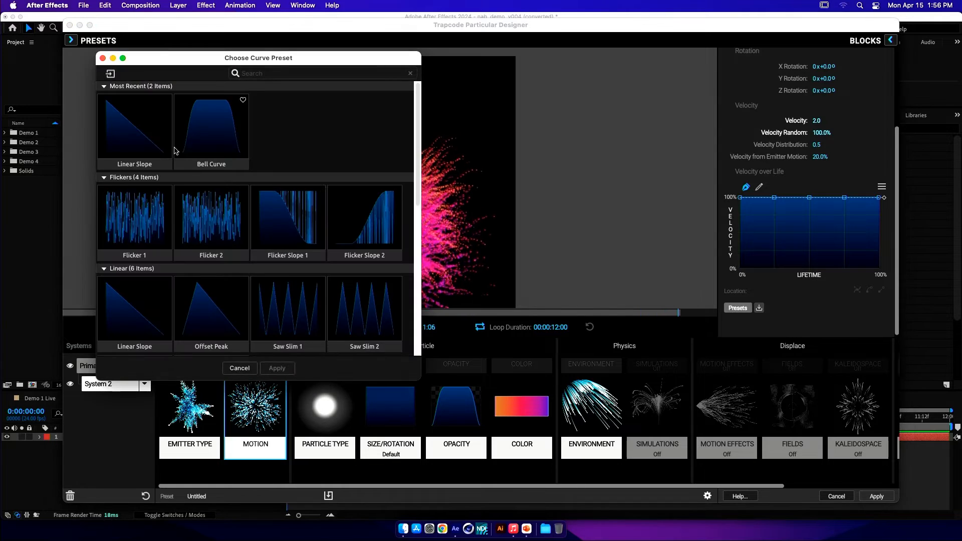
left_click(165, 148)
left_click(276, 369)
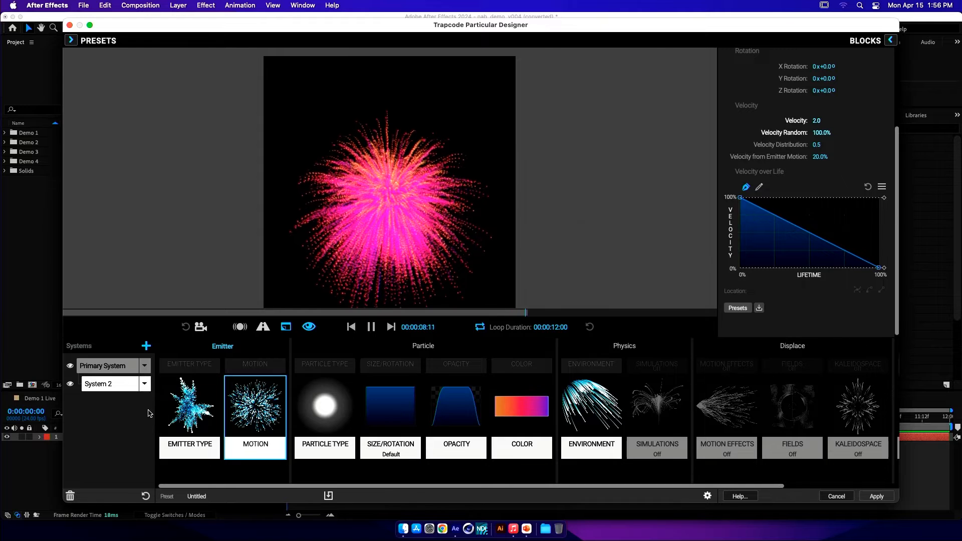
- Apply the Designer's particle setup to the Particular effect and expand Show Systems in its effect controls
left_click(878, 496)
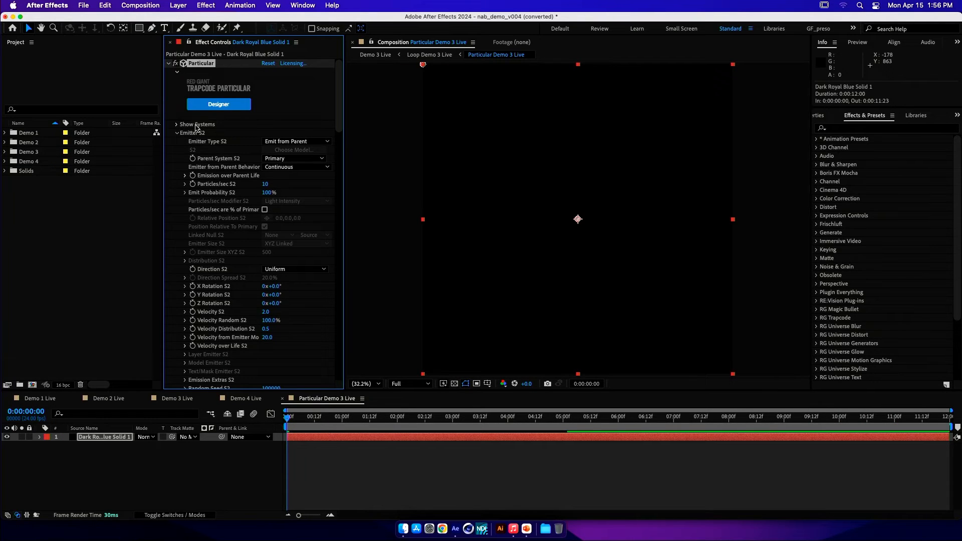
left_click(177, 125)
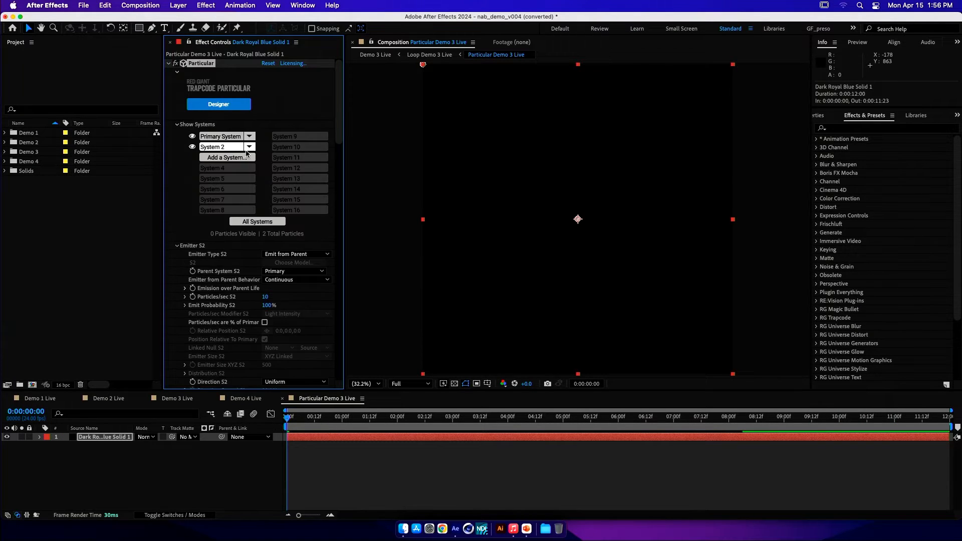
- Keyframe the primary system's emitter Particles/sec at the first frame and reveal that keyframe in the timeline
left_click(227, 137)
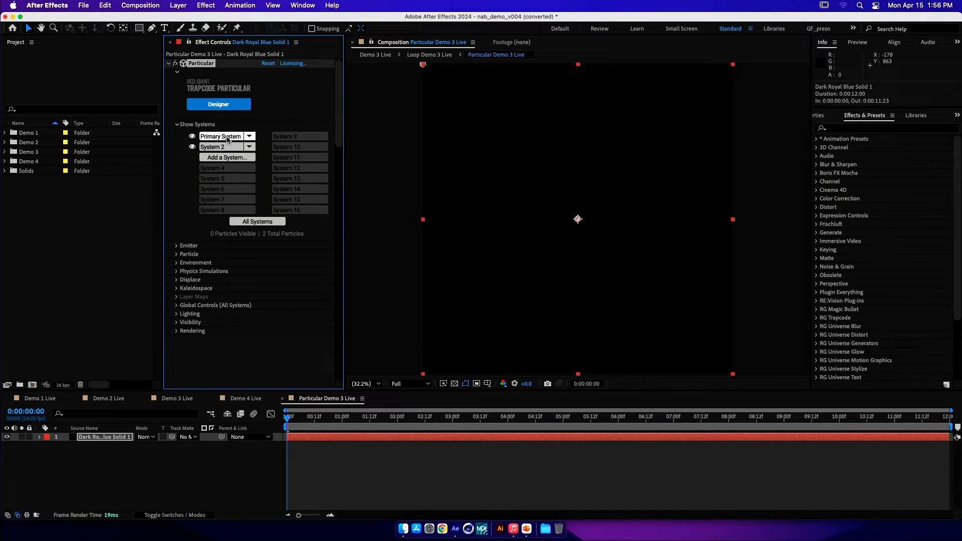
left_click(176, 254)
scroll(181, 241, "down", 3)
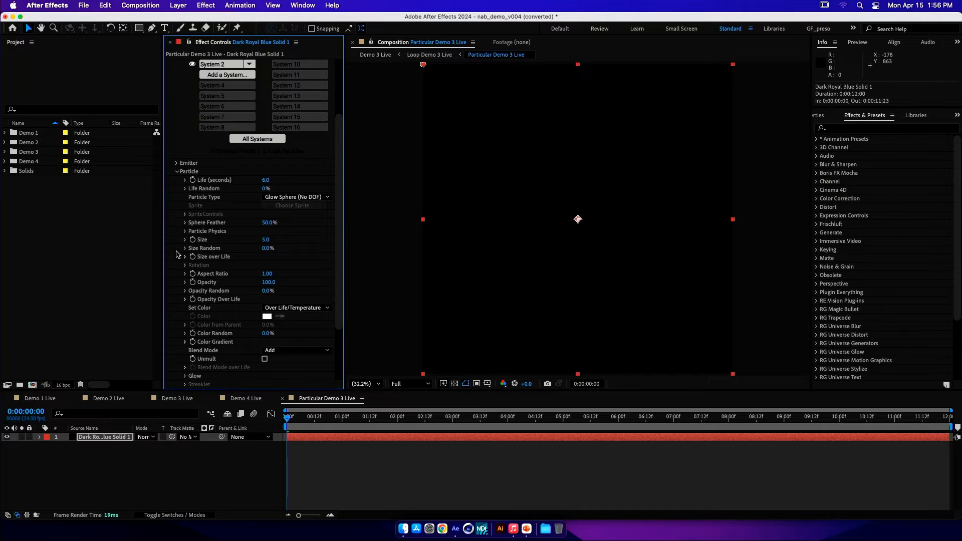
left_click(178, 172)
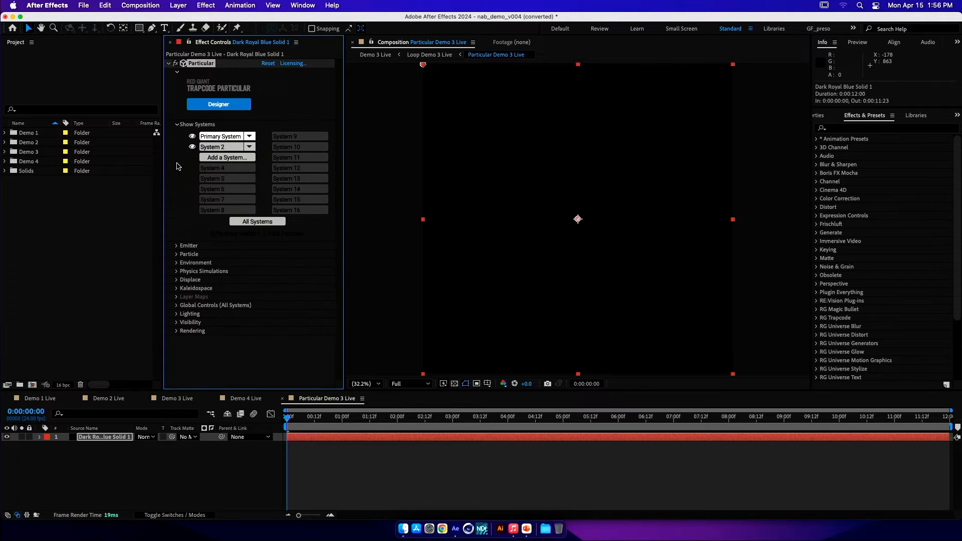
left_click(176, 253)
scroll(177, 248, "down", 3)
left_click(193, 197)
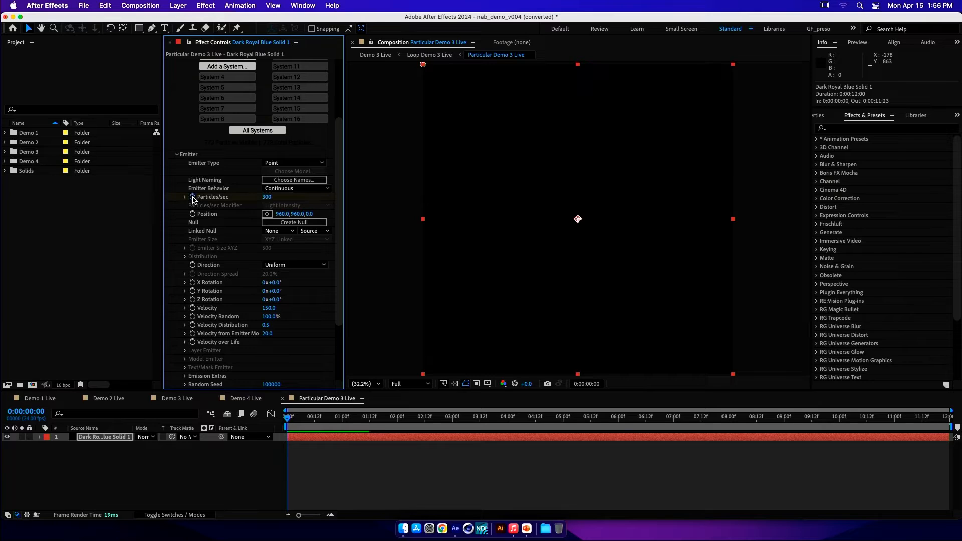
key("u")
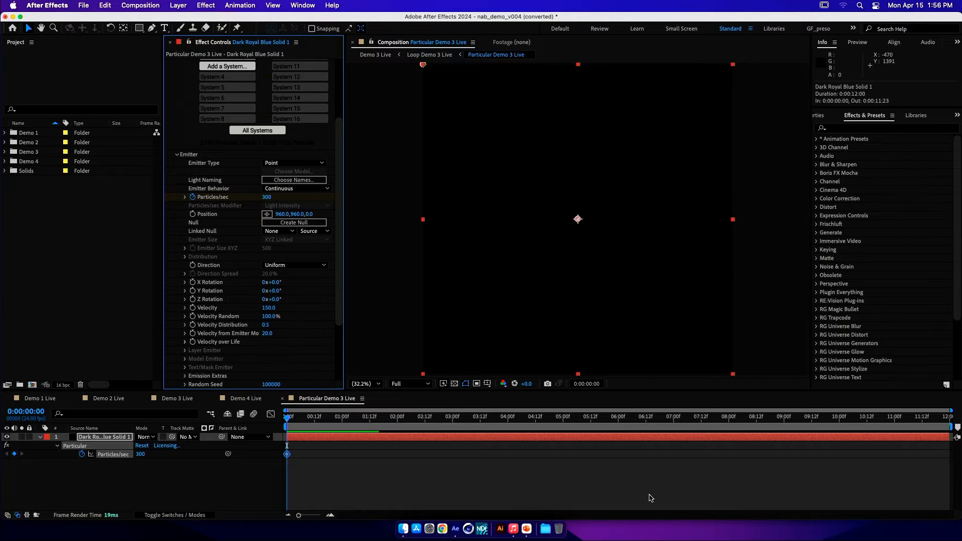
- Set the primary system's Particles/sec to 0 at 6 seconds and convert both keyframes to hold keyframes
left_click(618, 417)
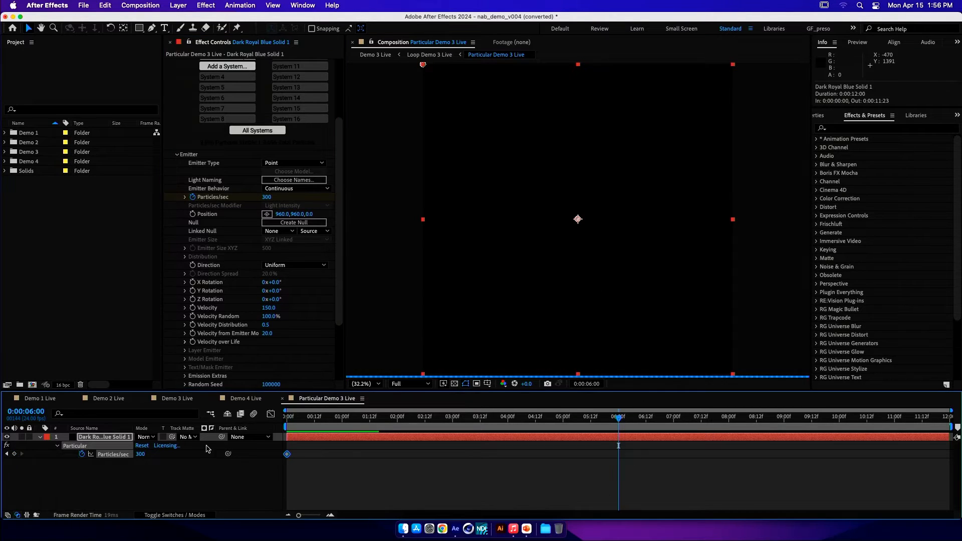
left_click(141, 455)
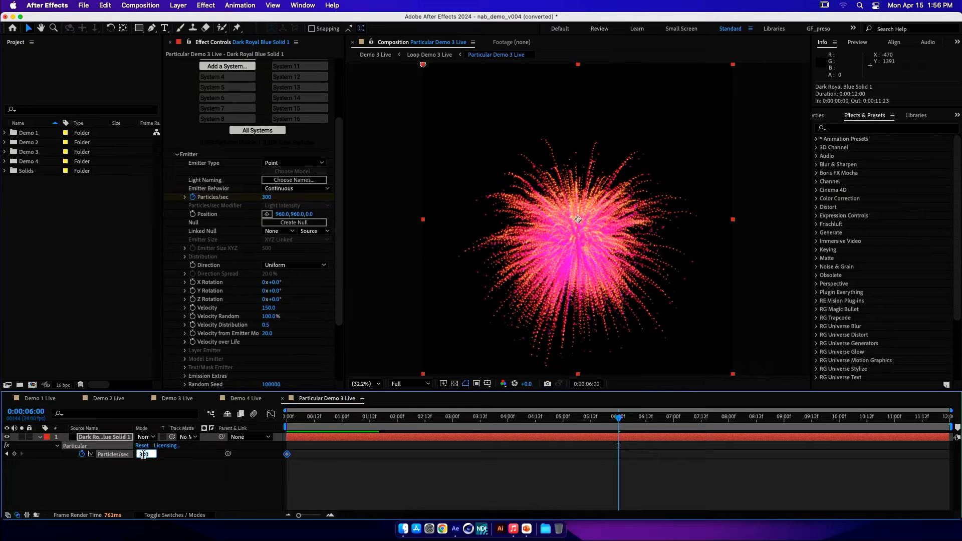
type("0")
key("Return")
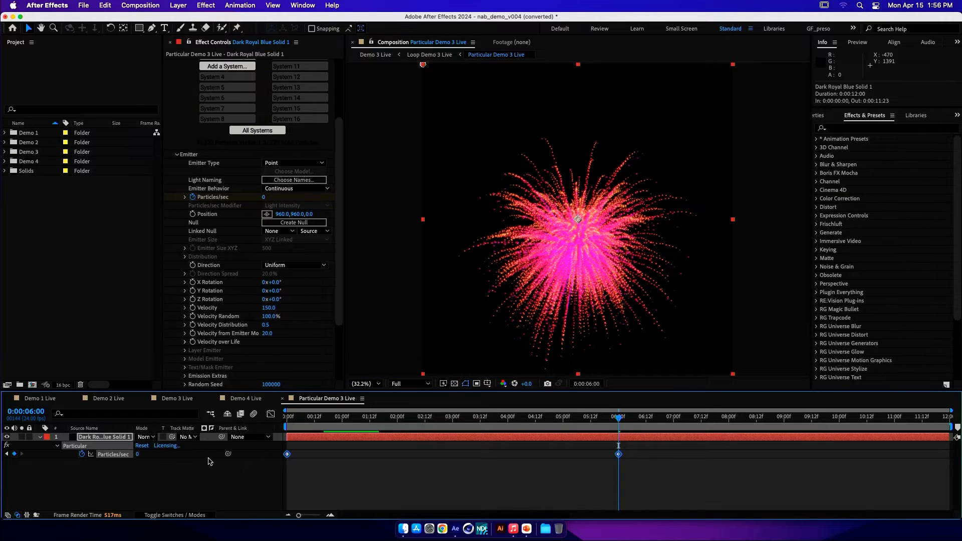
right_click(287, 454)
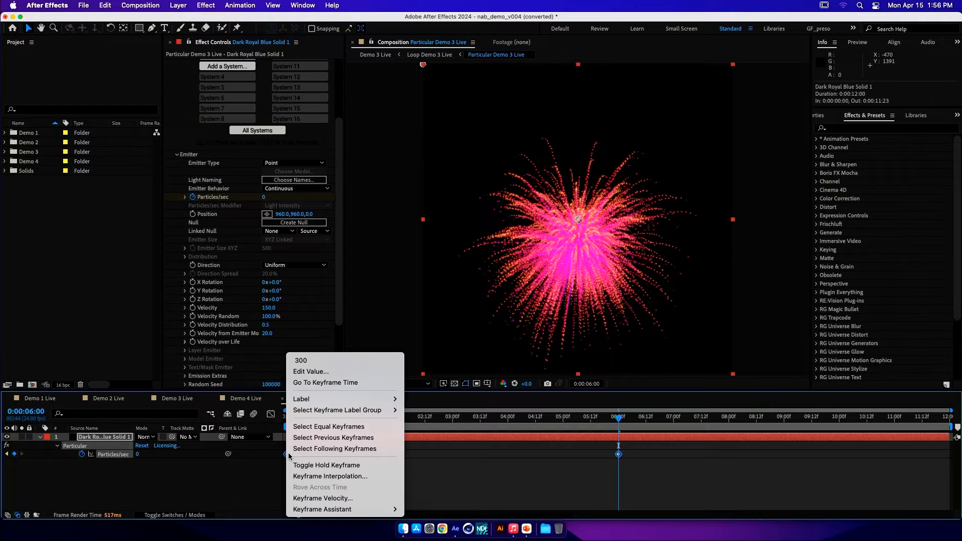
left_click(325, 400)
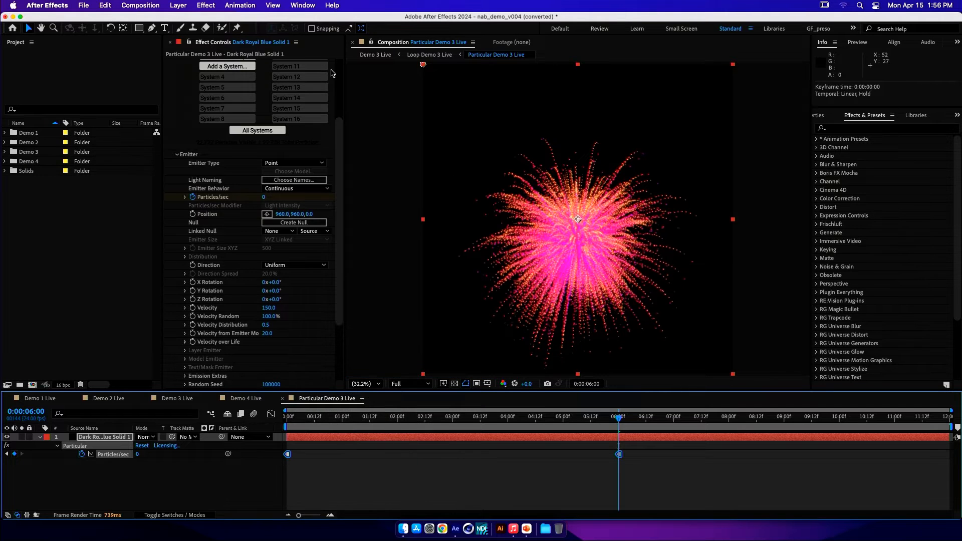
- Switch to System 2 and keyframe its emitter Particles/sec at the first frame
scroll(216, 141, "up", 3)
left_click(211, 118)
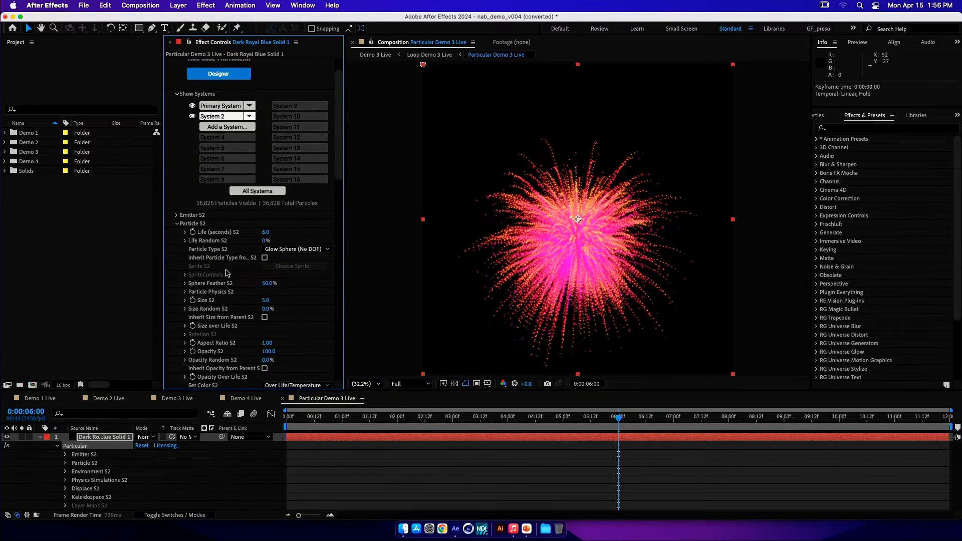
key("Home")
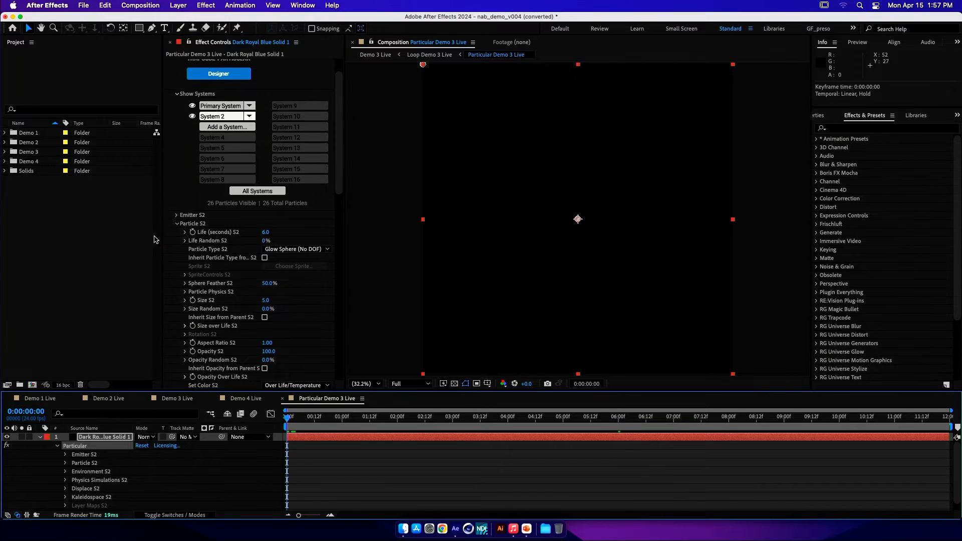
left_click(176, 215)
scroll(177, 217, "down", 3)
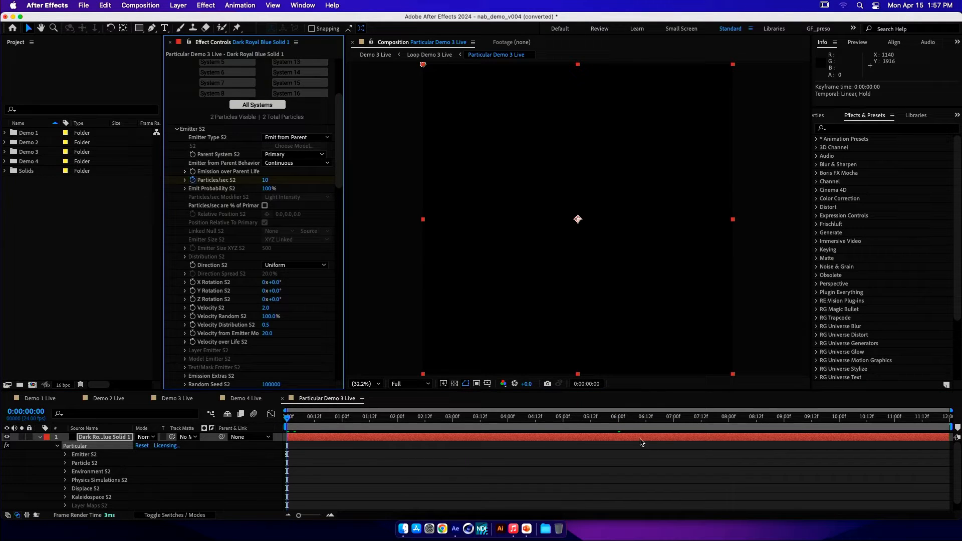
key("u")
- Set System 2's Particles/sec to 0 at 6 seconds, with both of its keyframes converted to hold keyframes
left_click(619, 420)
key("u")
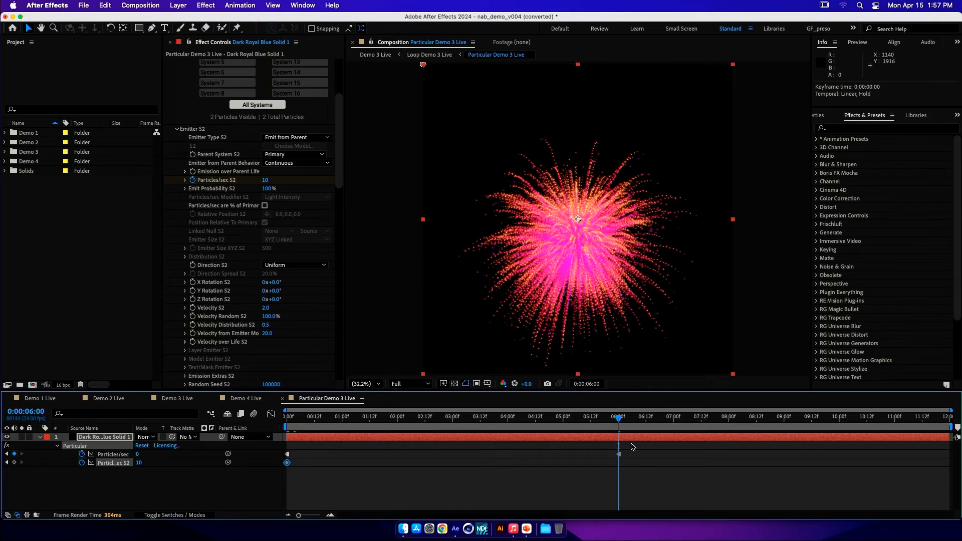
left_click(141, 463)
type("0")
key("Return")
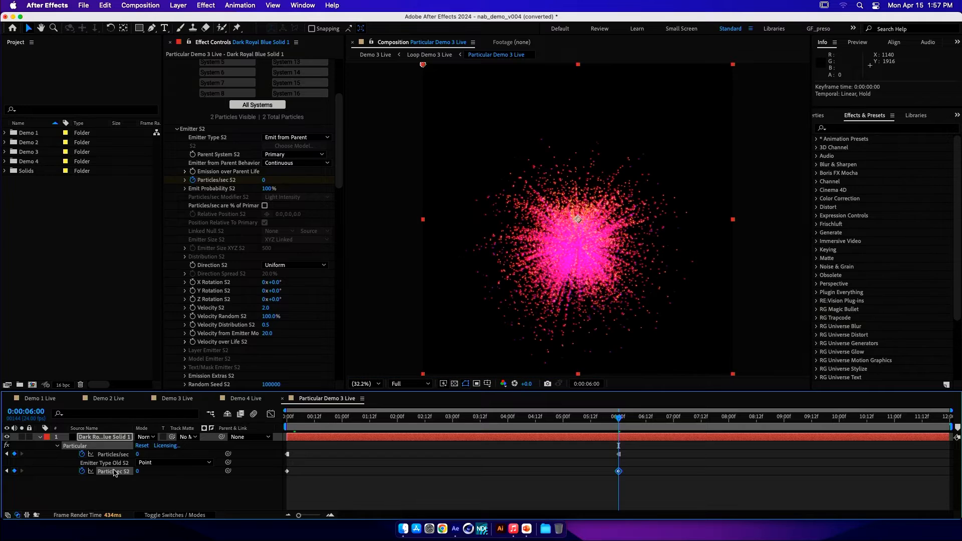
left_click(114, 471)
right_click(287, 471)
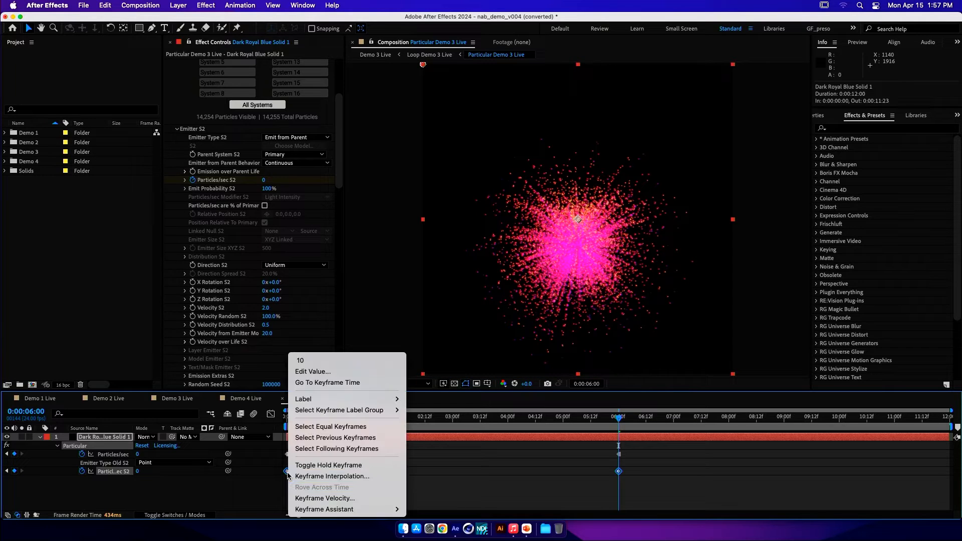
left_click(326, 461)
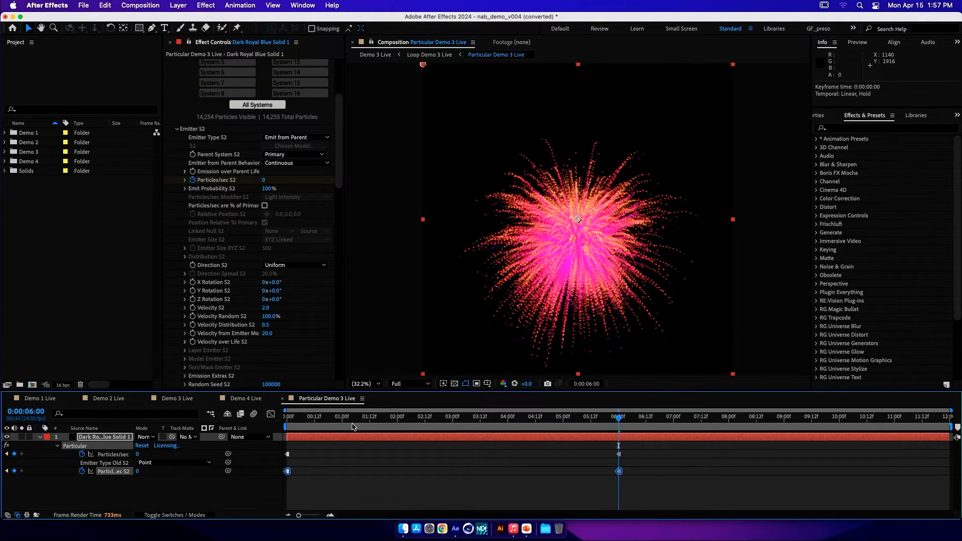
left_click_drag(293, 419, 611, 423)
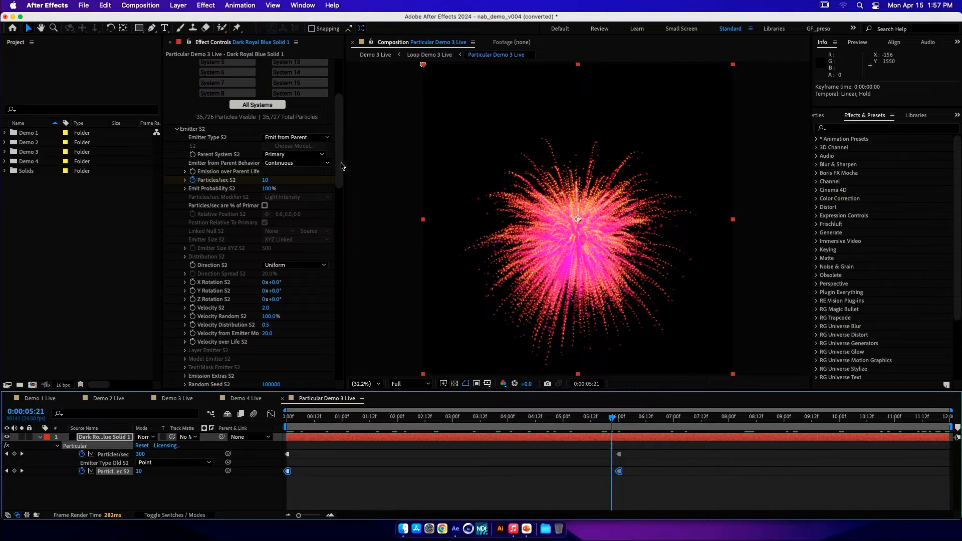
- Keyframe World Rotation Y at the first frame in the World Transform settings of Global Controls (All Systems)
scroll(211, 105, "up", 3)
left_click(212, 94)
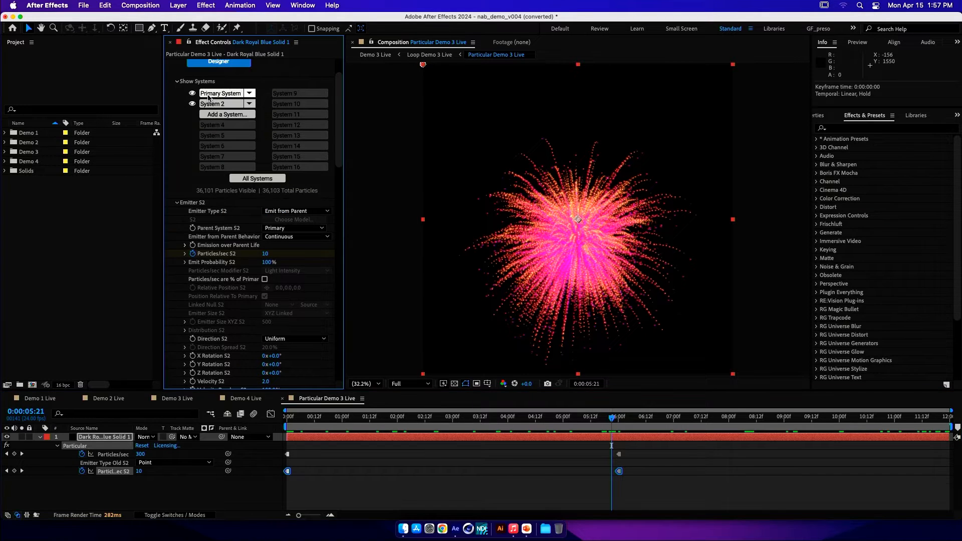
key("Home")
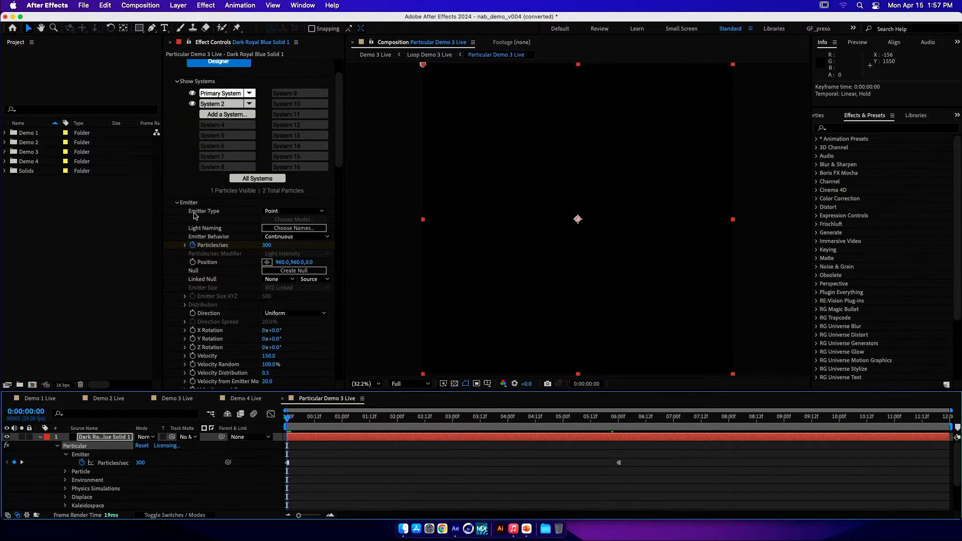
left_click(176, 203)
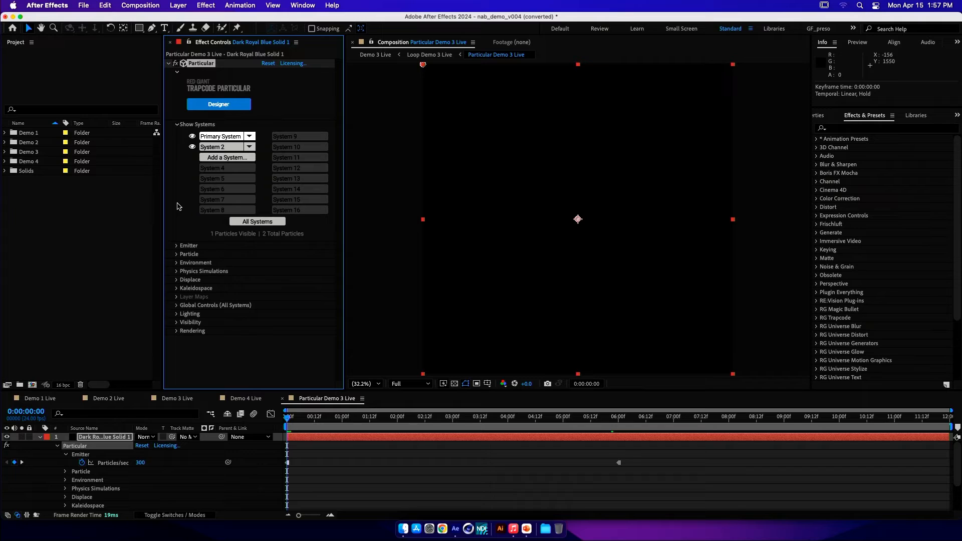
left_click(176, 331)
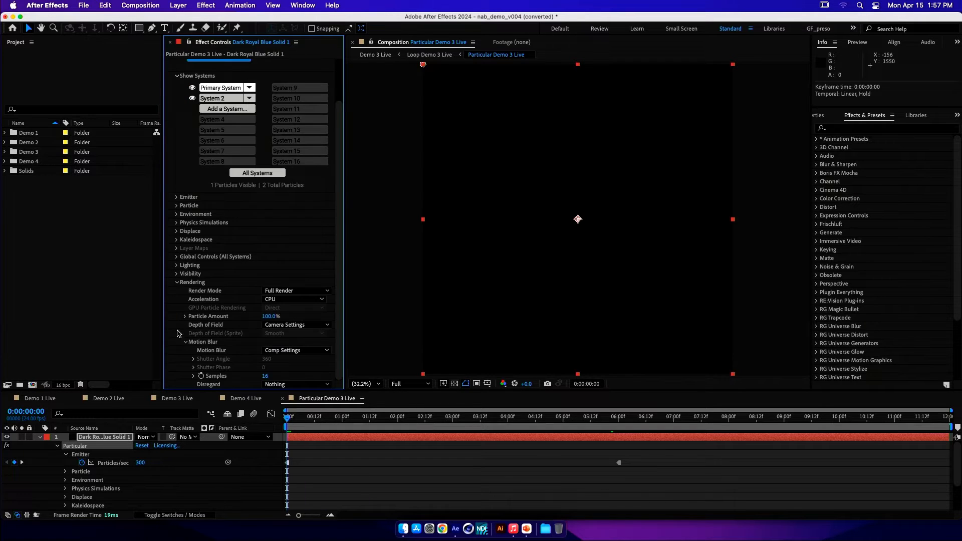
left_click(178, 257)
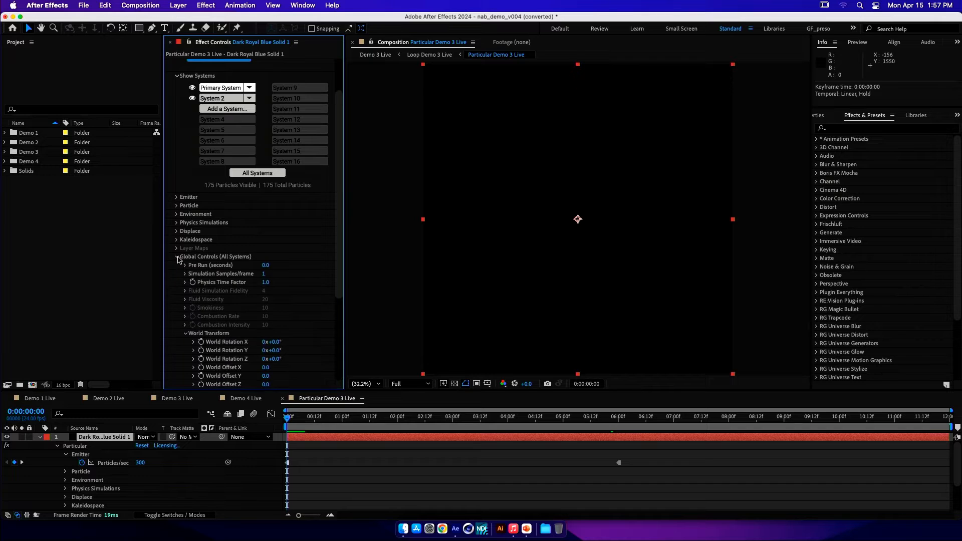
left_click_drag(340, 246, 339, 321)
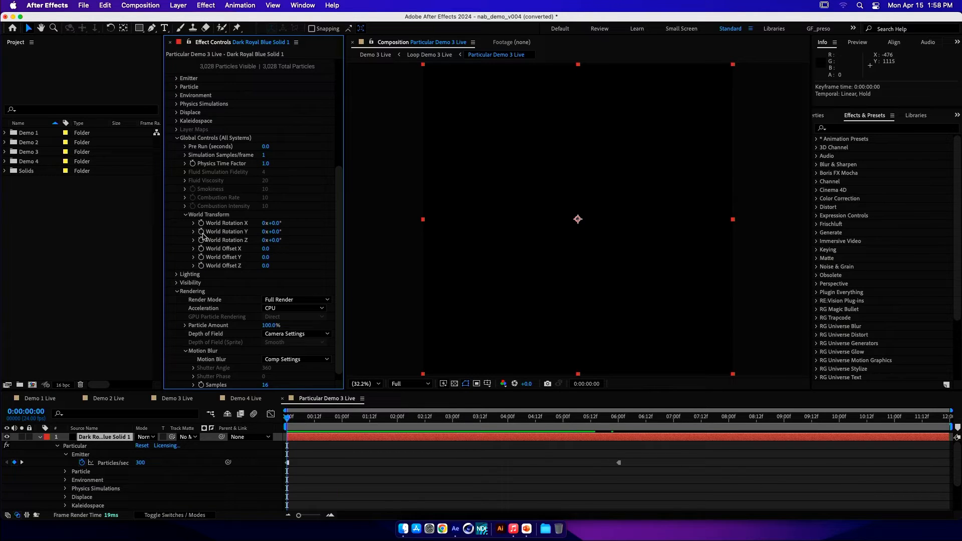
left_click(204, 234)
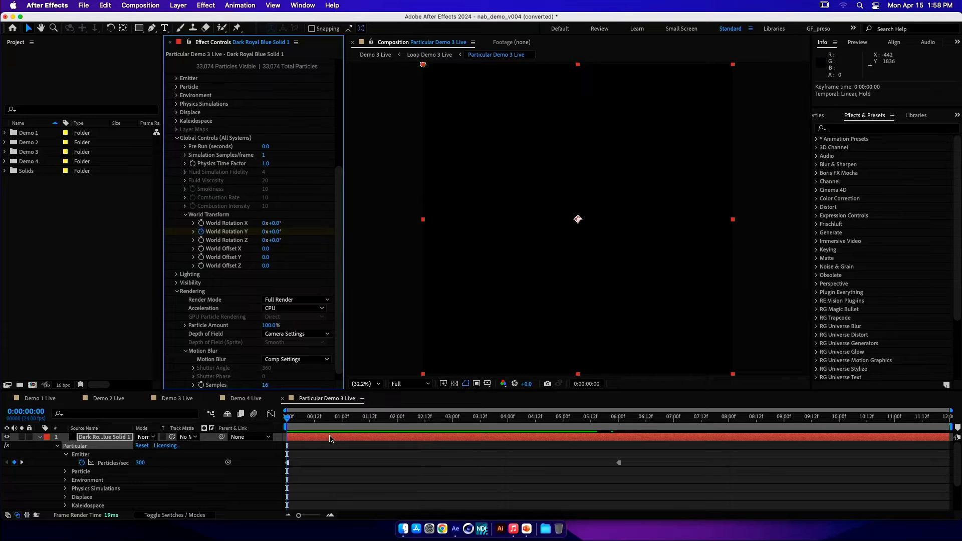
- Add a 90° World Rotation Y keyframe and move it to the end of the composition at 12 seconds
key("u")
key("u")
left_click(331, 419)
scroll(394, 468, "down", 10)
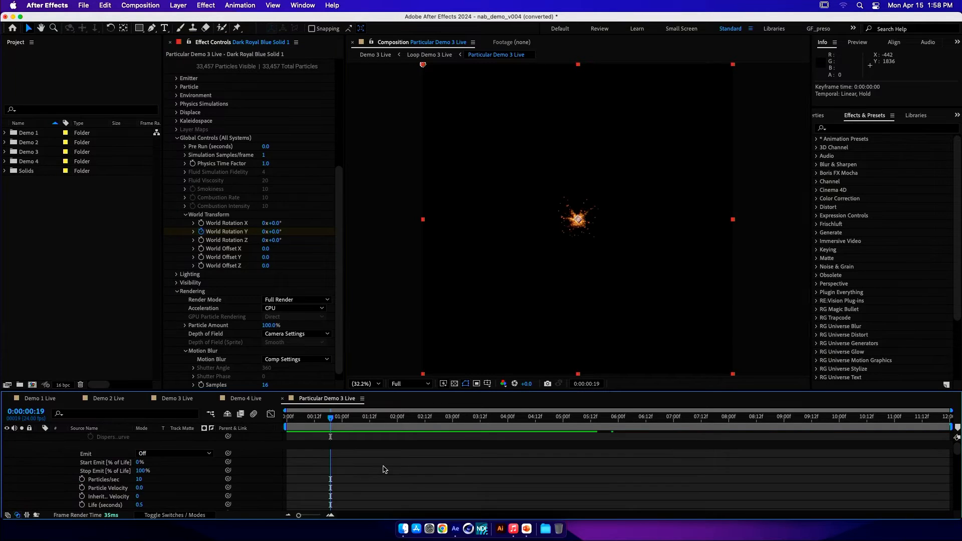
scroll(384, 469, "down", 5)
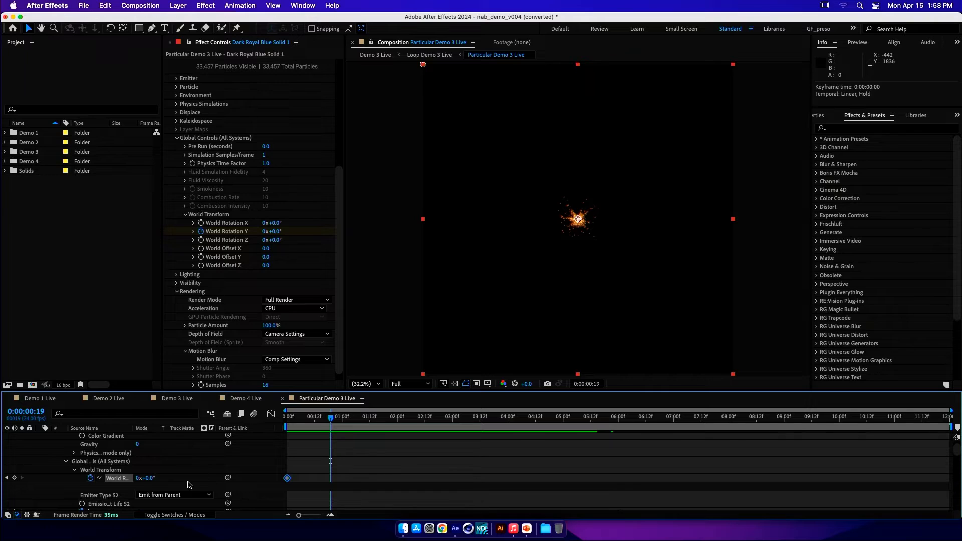
left_click(149, 479)
key("Return")
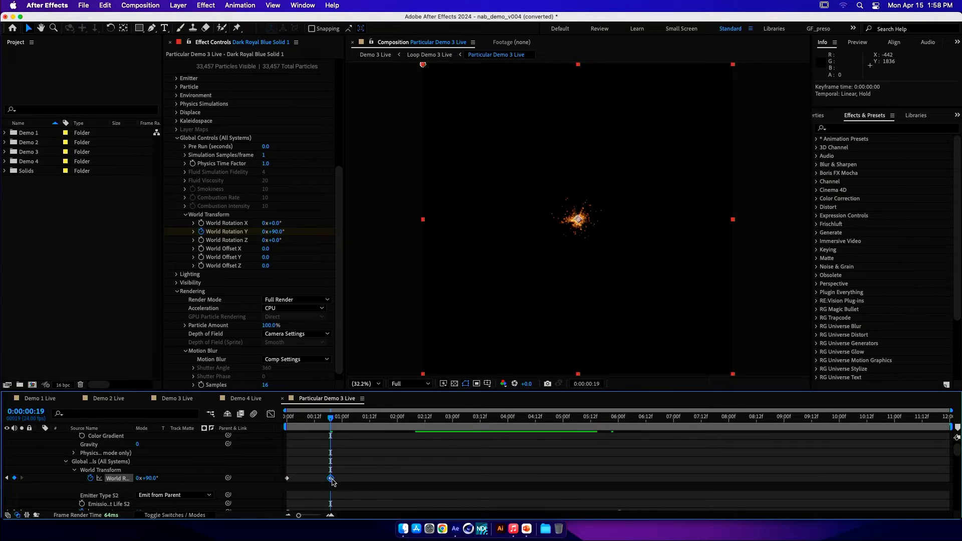
left_click_drag(330, 479, 941, 486)
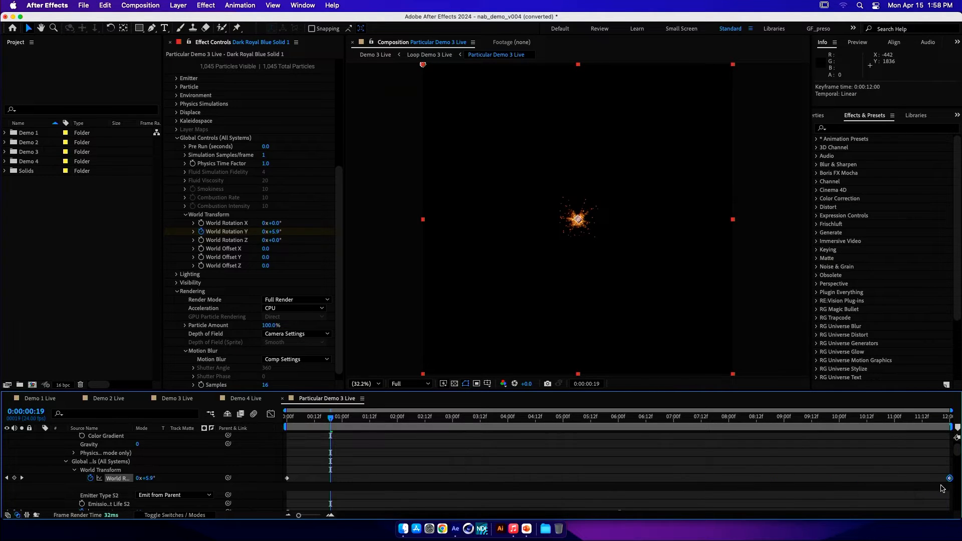
- Go to 6 seconds and add a two-node 50mm camera to the Particular Demo 3 Live composition
left_click(616, 418)
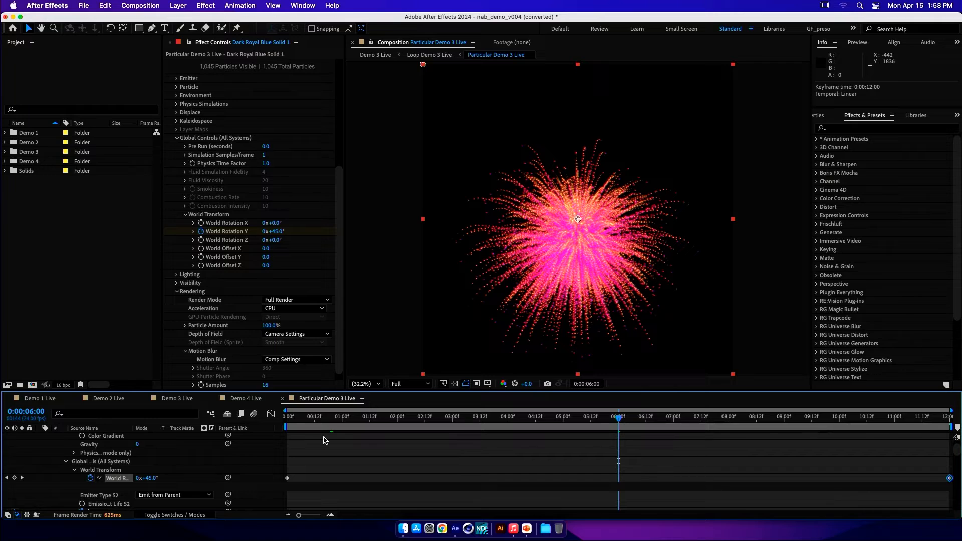
scroll(531, 466, "up", 10)
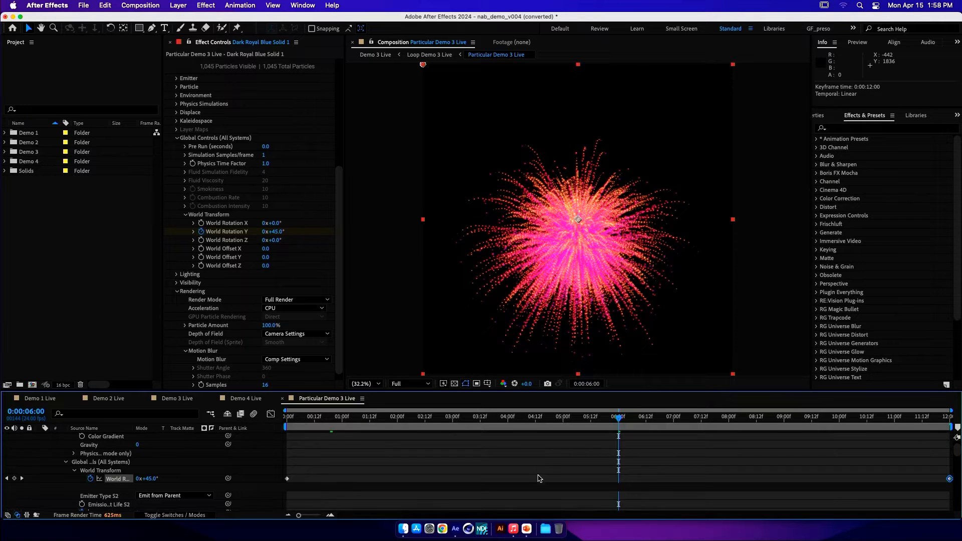
scroll(516, 480, "up", 5)
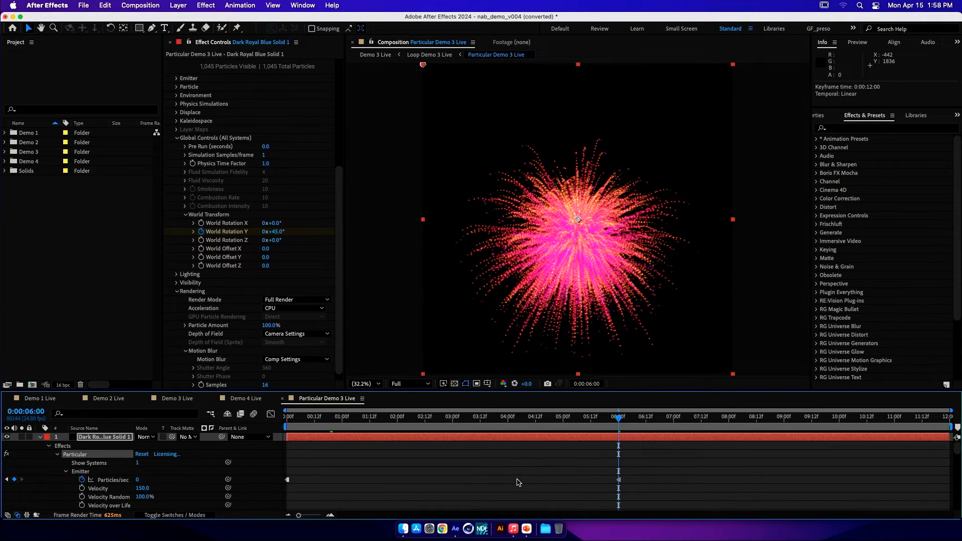
key("u")
left_click(435, 484)
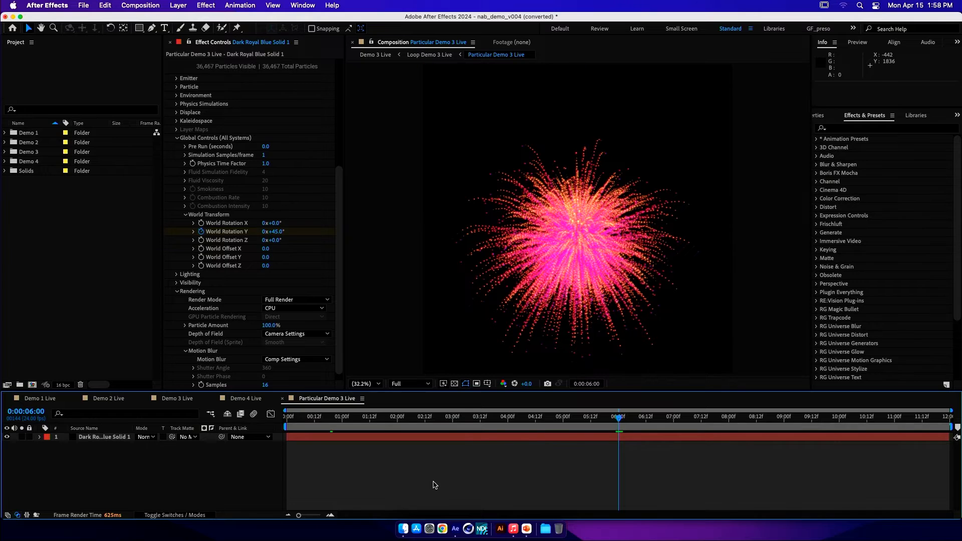
right_click(124, 479)
mouse_move(153, 389)
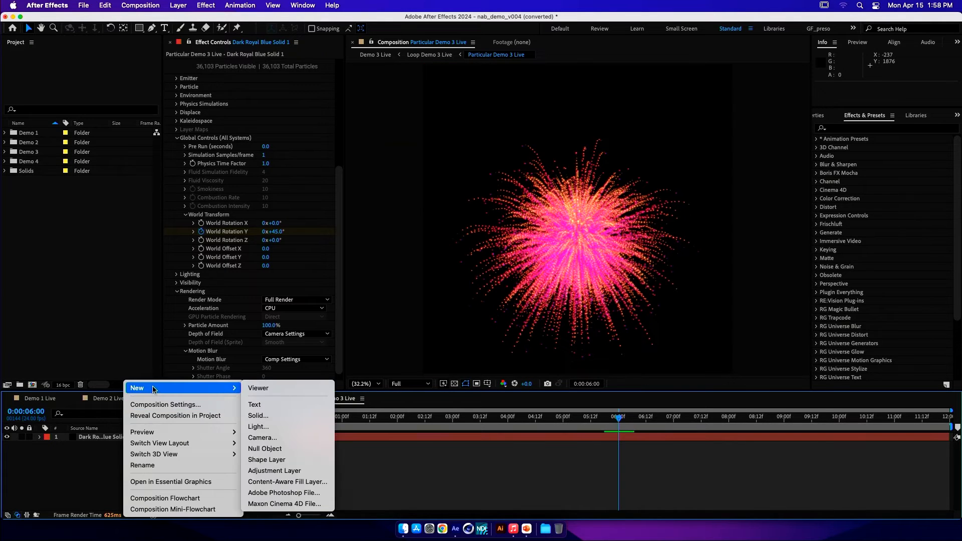
left_click(256, 437)
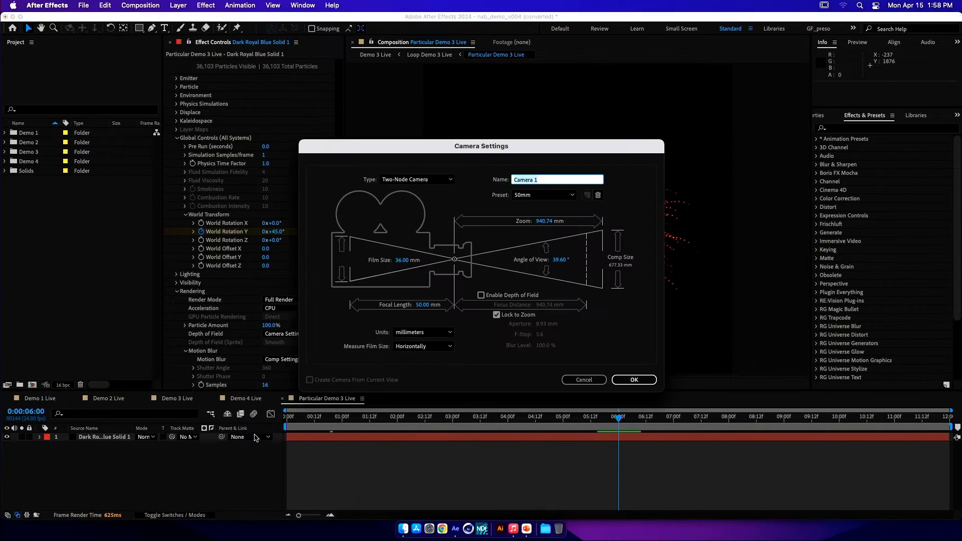
key("Return")
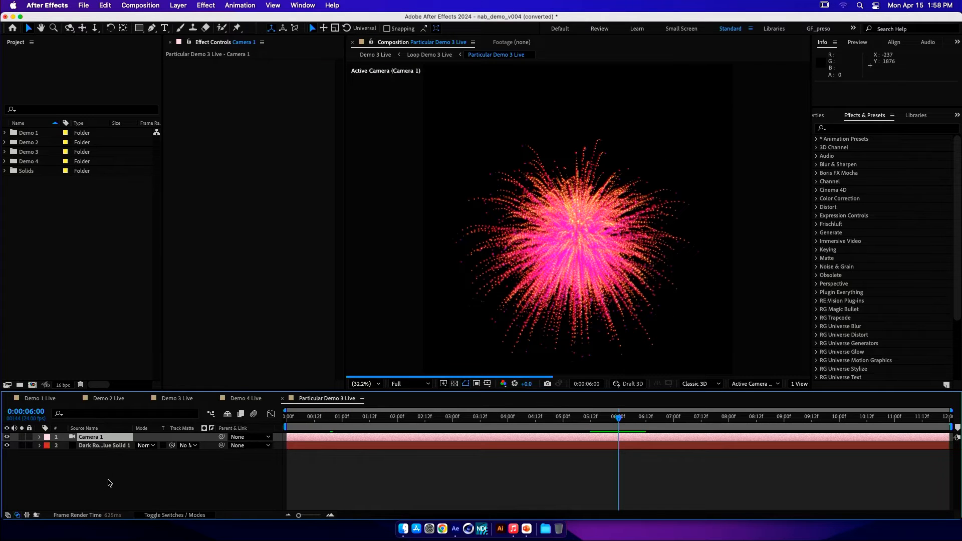
- Add a null object to the composition and parent Camera 1 to it
right_click(111, 414)
mouse_move(150, 387)
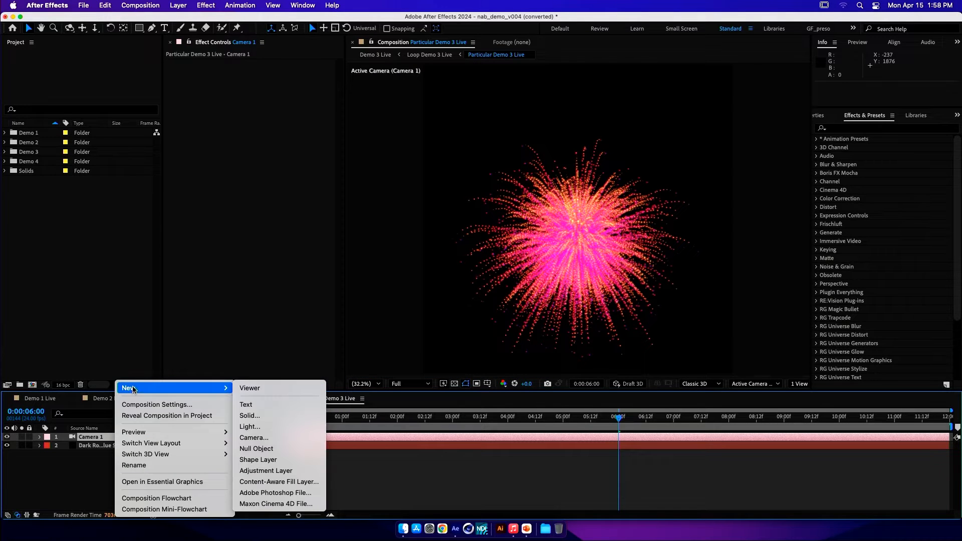
left_click(269, 447)
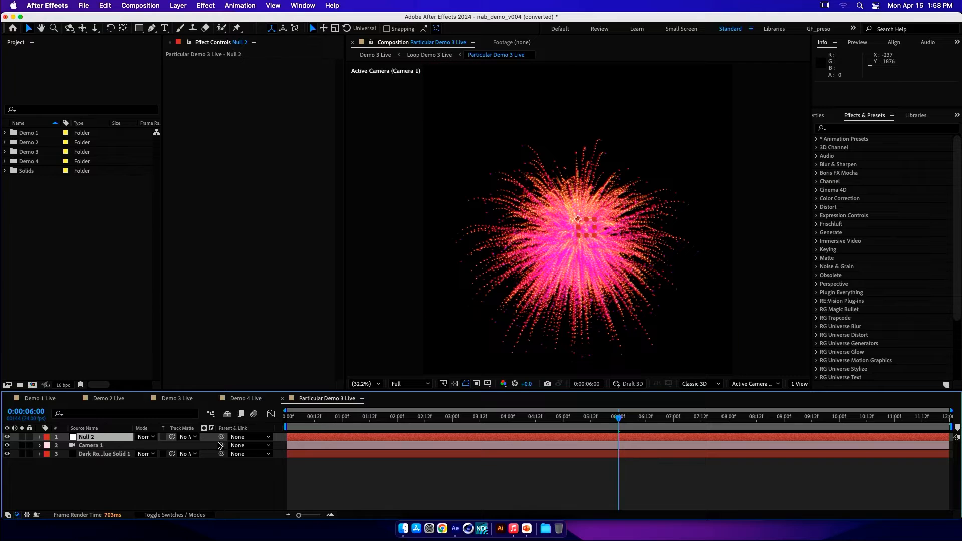
left_click_drag(221, 446, 88, 437)
- Make the null a 3D layer and set its X Rotation to 30°
left_click(176, 515)
left_click(190, 437)
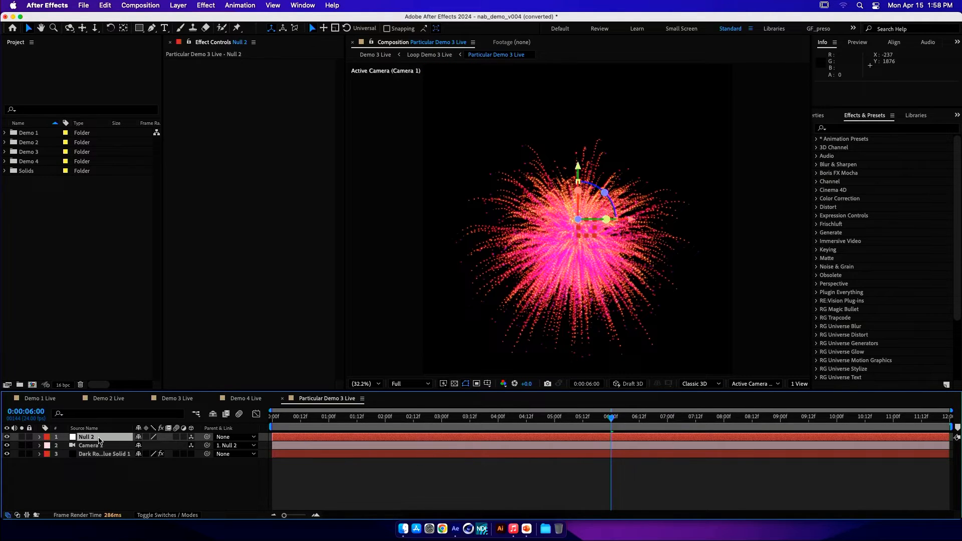
key("r")
left_click_drag(149, 454, 162, 455)
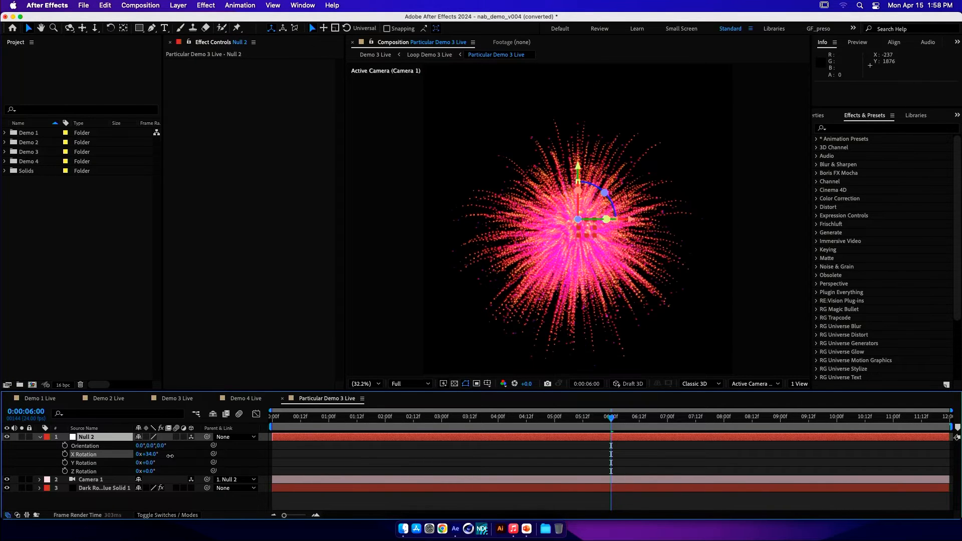
left_click_drag(170, 455, 168, 455)
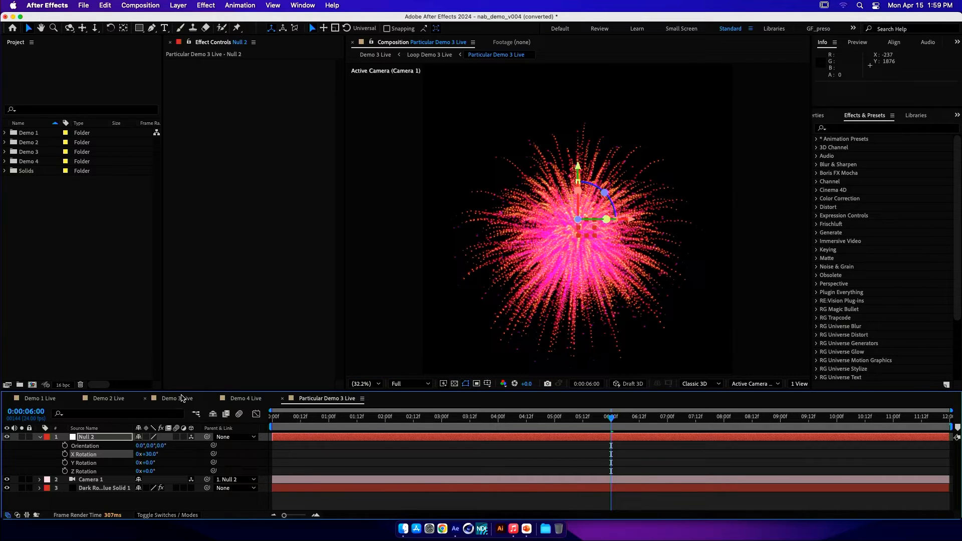
- Set the Demo 3 Live composition's preview resolution to Quarter and play back the loop, returning to the first frame
left_click(178, 398)
left_click(418, 384)
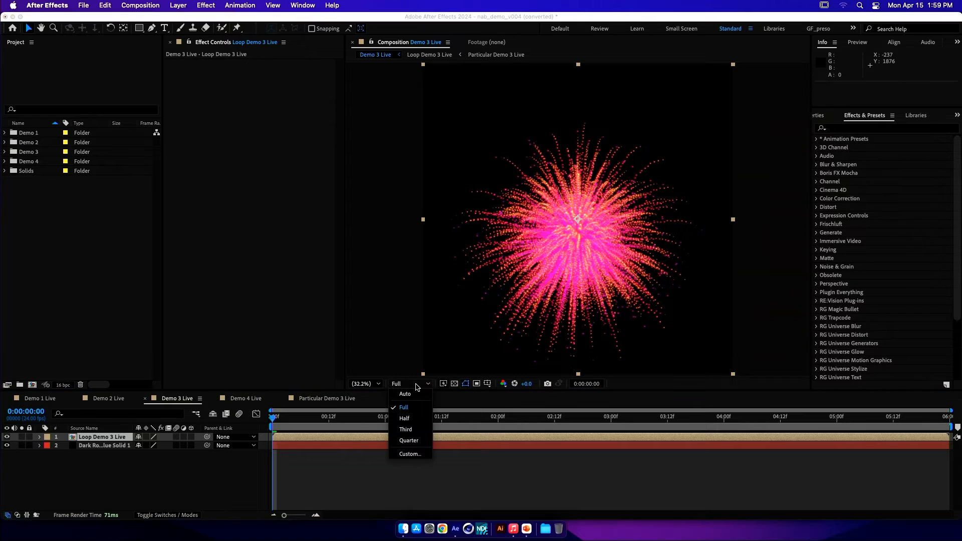
left_click(402, 441)
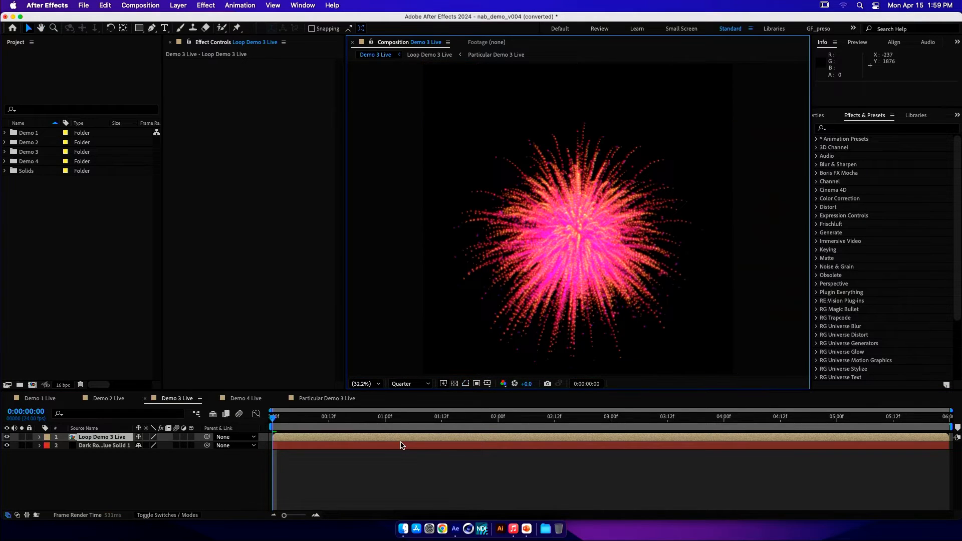
key("space")
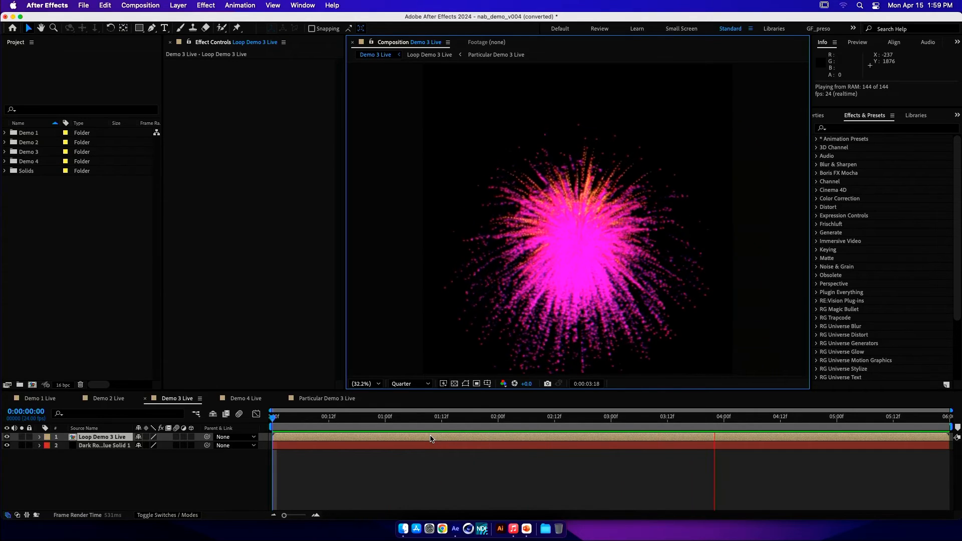
left_click_drag(293, 418, 249, 417)
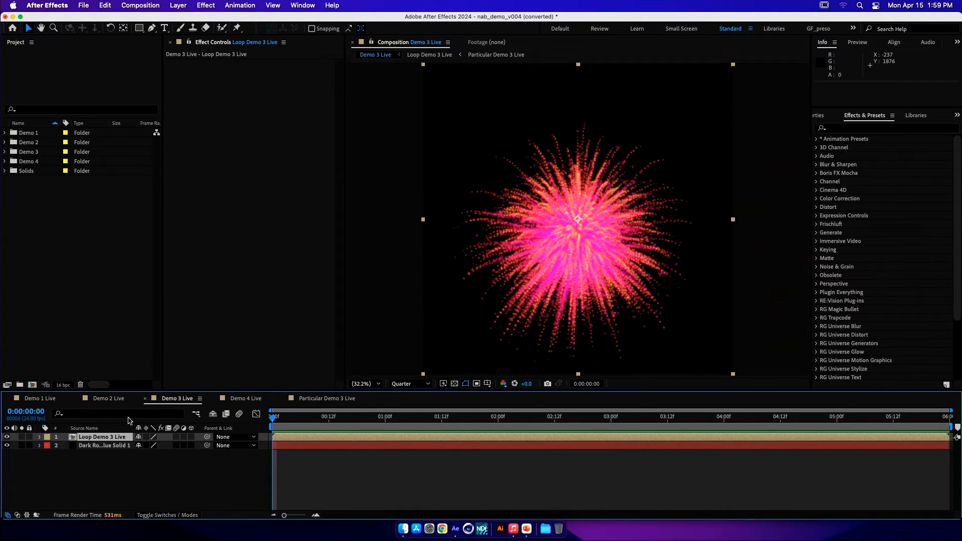
- Add an adjustment layer above Loop Demo 3 Live and apply the Chromatic Displacement effect to it
right_click(96, 498)
mouse_move(111, 388)
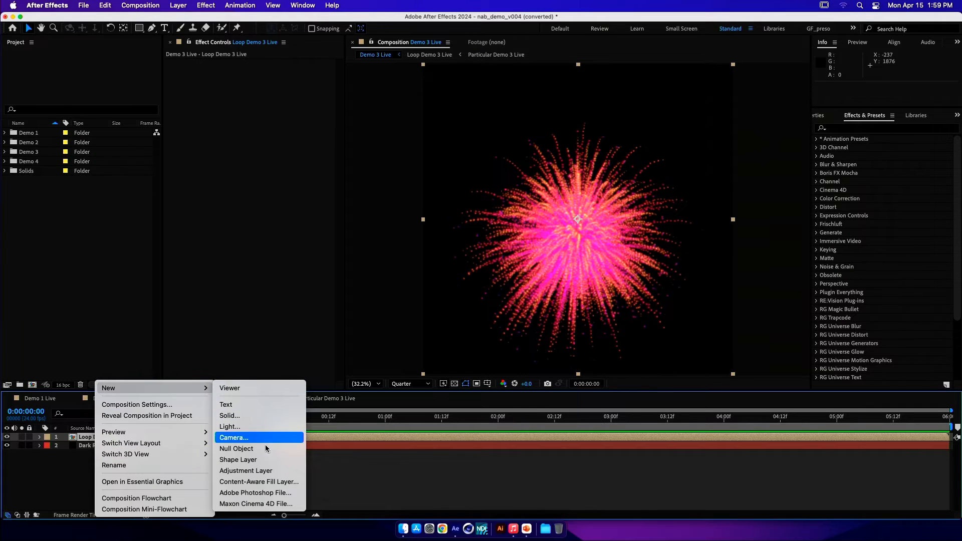
left_click(245, 471)
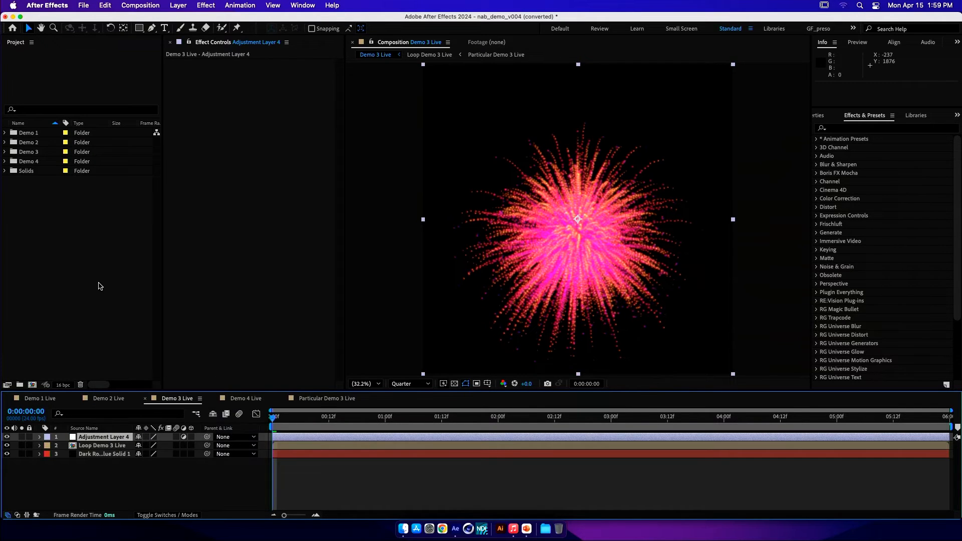
key("ctrl+space")
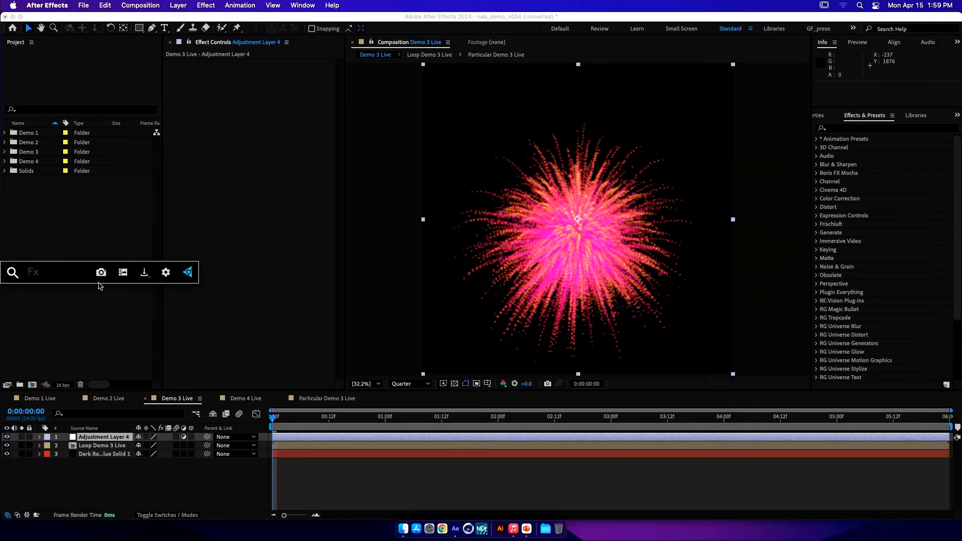
type("chro")
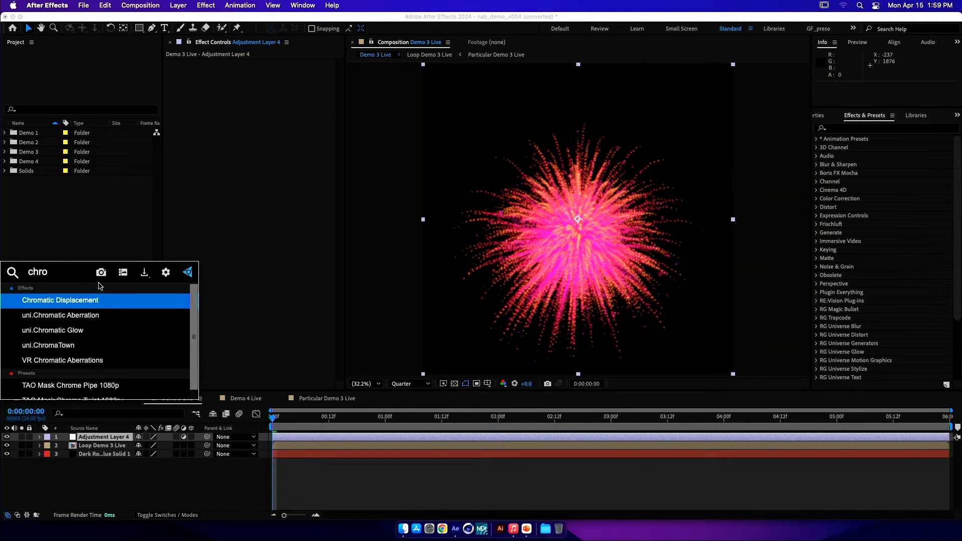
key("Return")
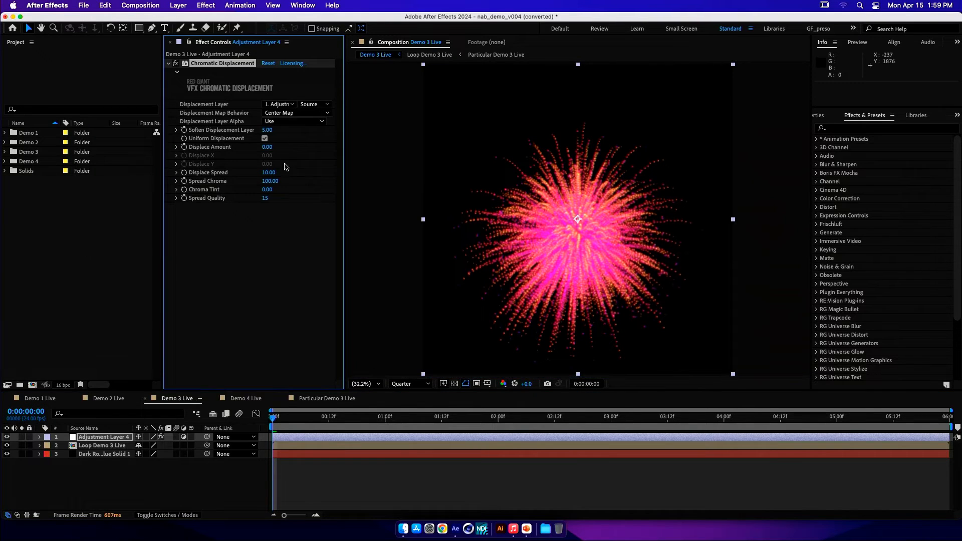
- Set Chromatic Displacement's Displacement Layer to Loop Demo 3 Live, read with Effects & Masks
left_click(281, 104)
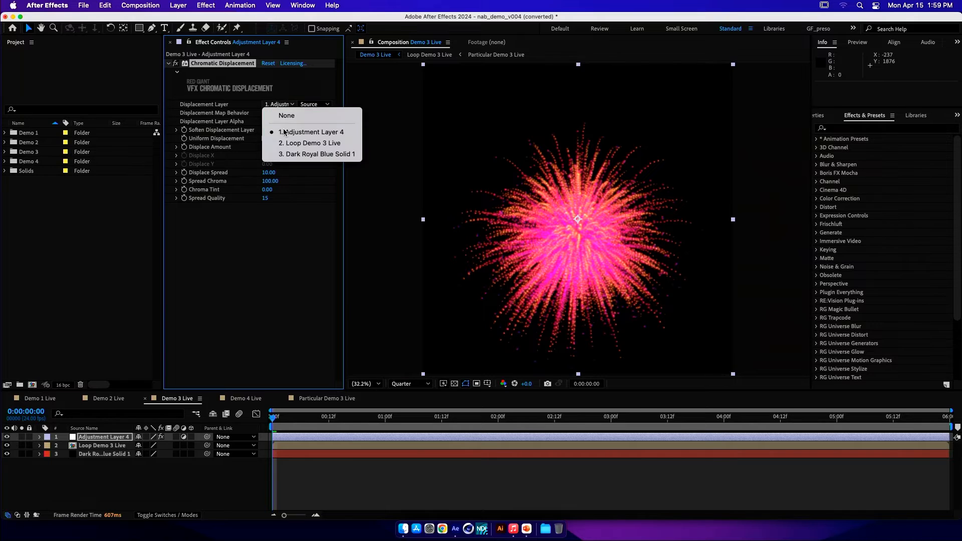
left_click(288, 145)
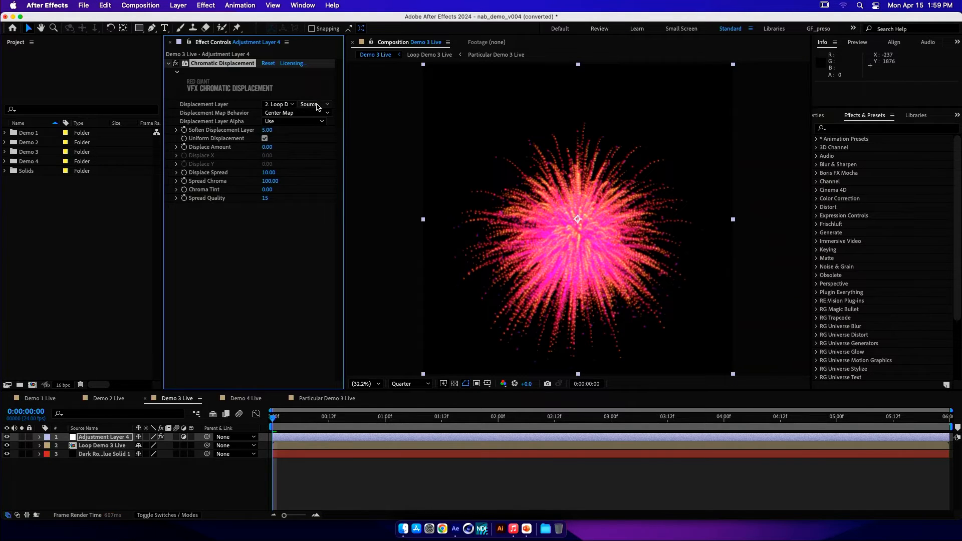
left_click(315, 104)
left_click(313, 134)
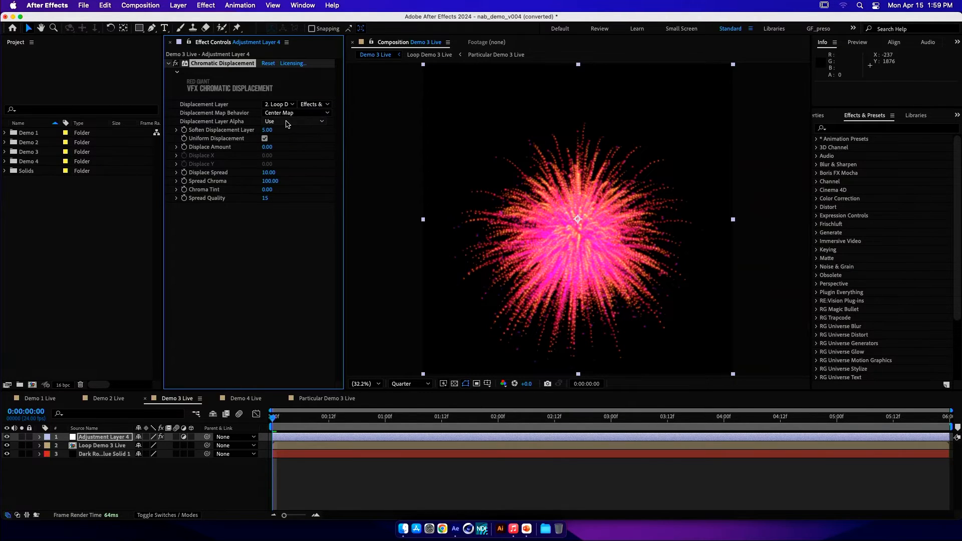
- Set Chromatic Displacement's Displacement Layer Alpha to Ignore, Displace Amount to 10 and Soften Displacement Layer to 14
left_click(286, 124)
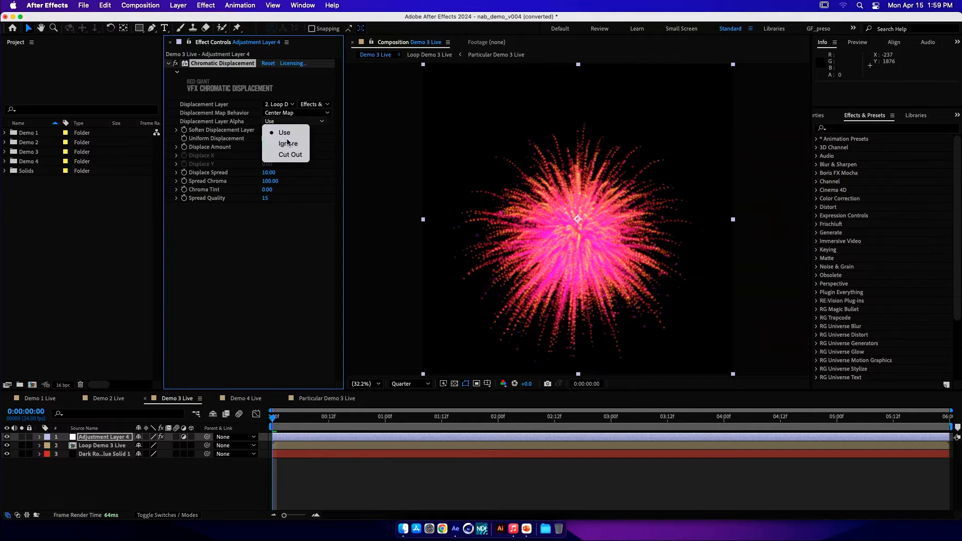
left_click(280, 144)
left_click_drag(268, 150, 273, 147)
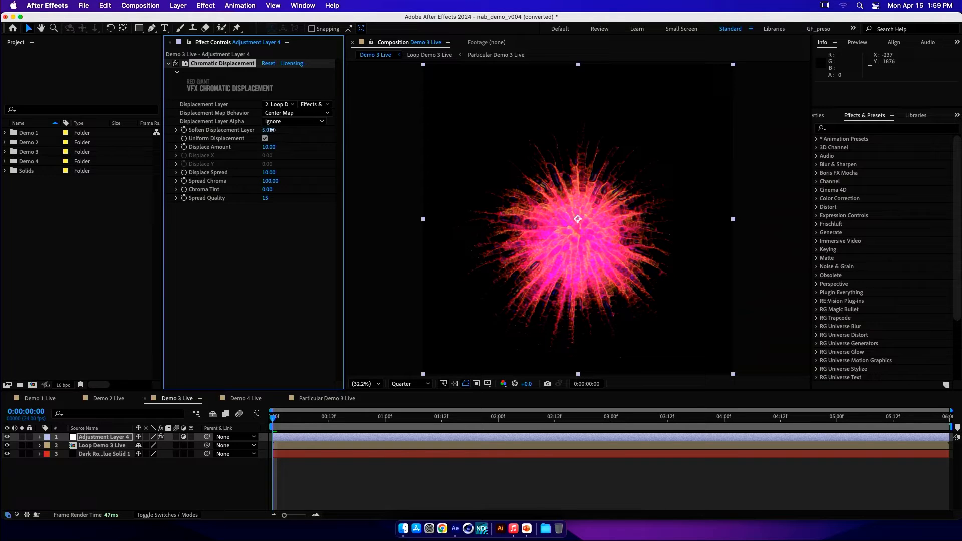
left_click_drag(270, 130, 273, 130)
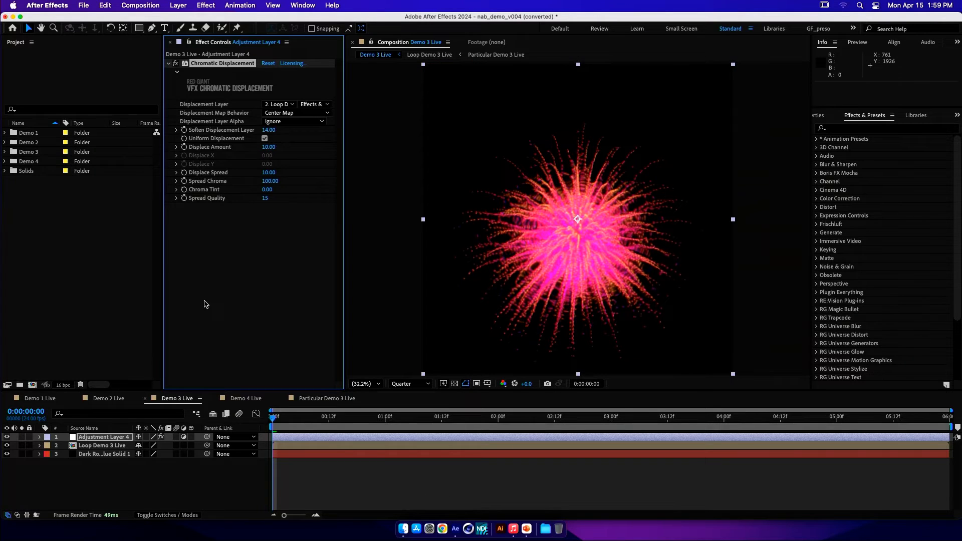
- Apply the uni.Prism Displacement effect to the adjustment layer
key("ctrl+space")
type("pris")
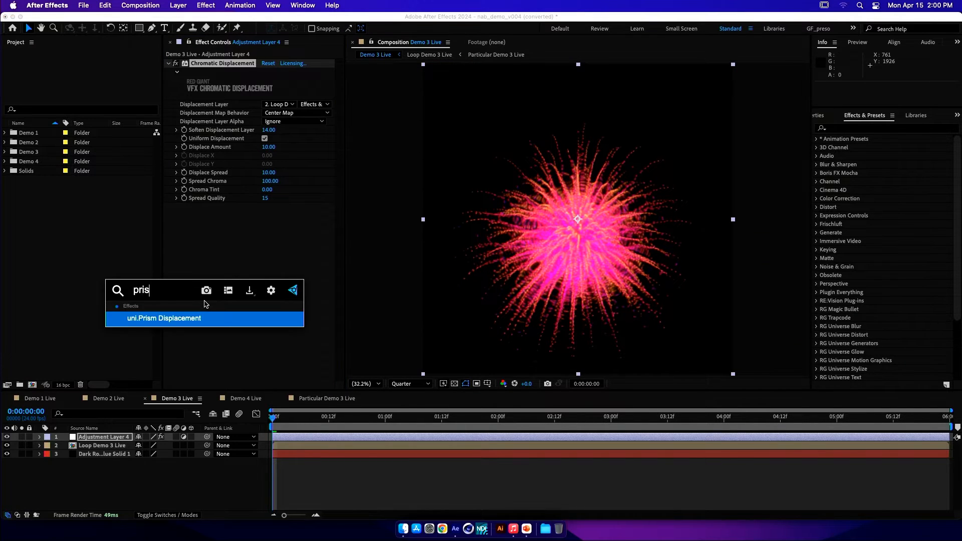
key("Return")
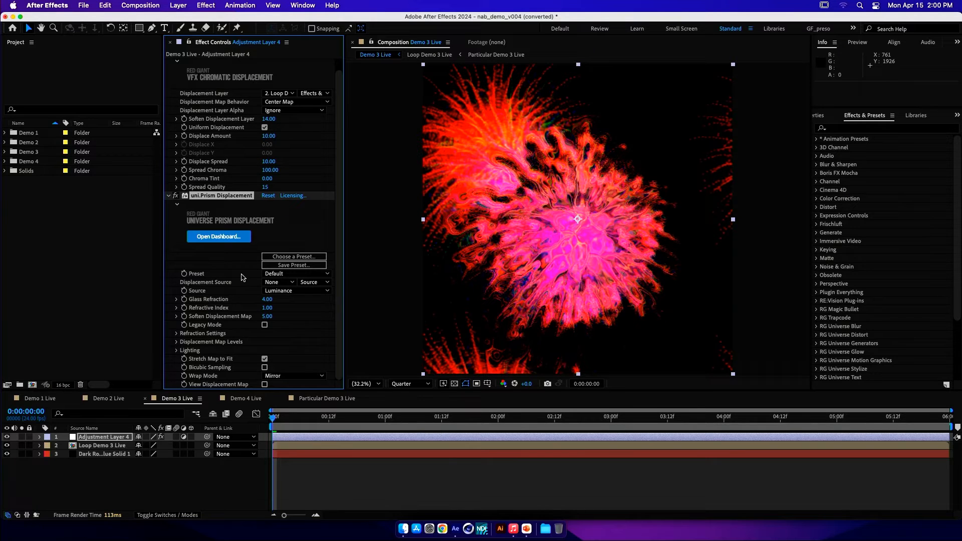
- Set uni.Prism Displacement's Displacement Source to Loop Demo 3 Live with Effects & Masks, and its Source to the premultiplied Alpha option
left_click(276, 282)
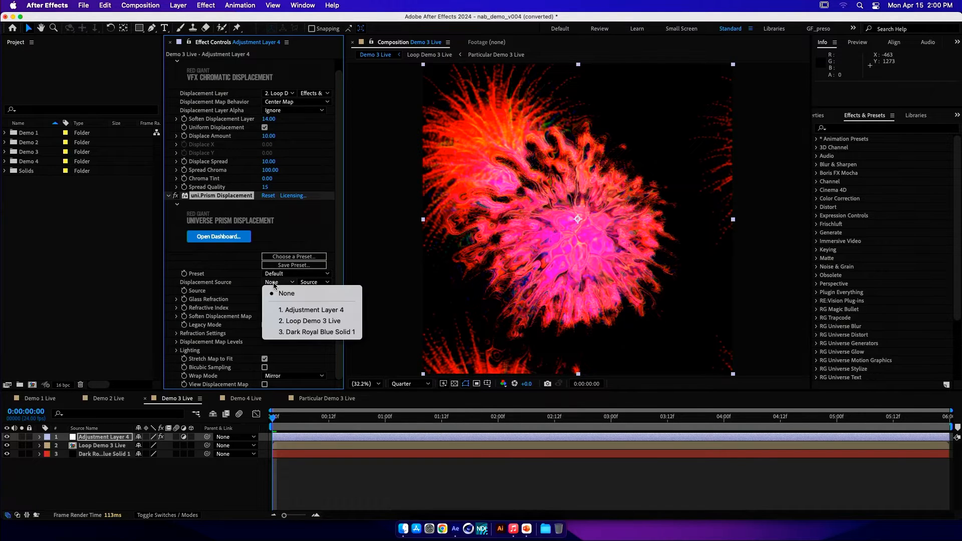
left_click(290, 320)
left_click(320, 282)
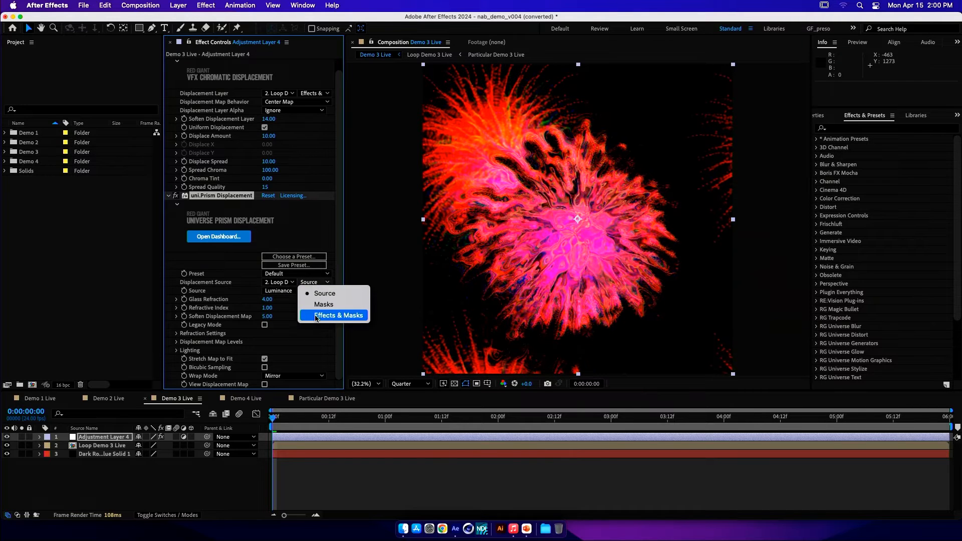
left_click(316, 316)
left_click(295, 291)
left_click(306, 314)
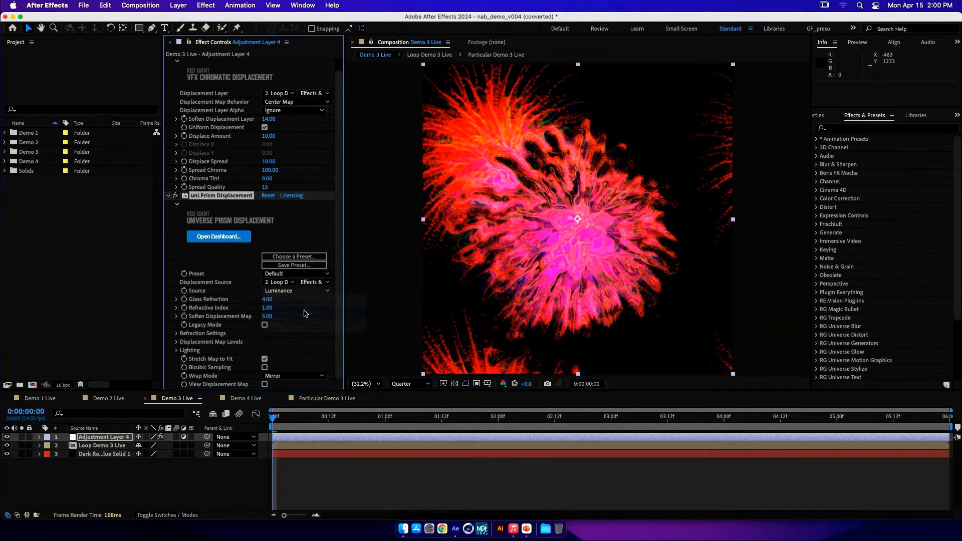
- Set uni.Prism Displacement's Glass Refraction to 1 and Soften Displacement Map to 5
left_click(273, 300)
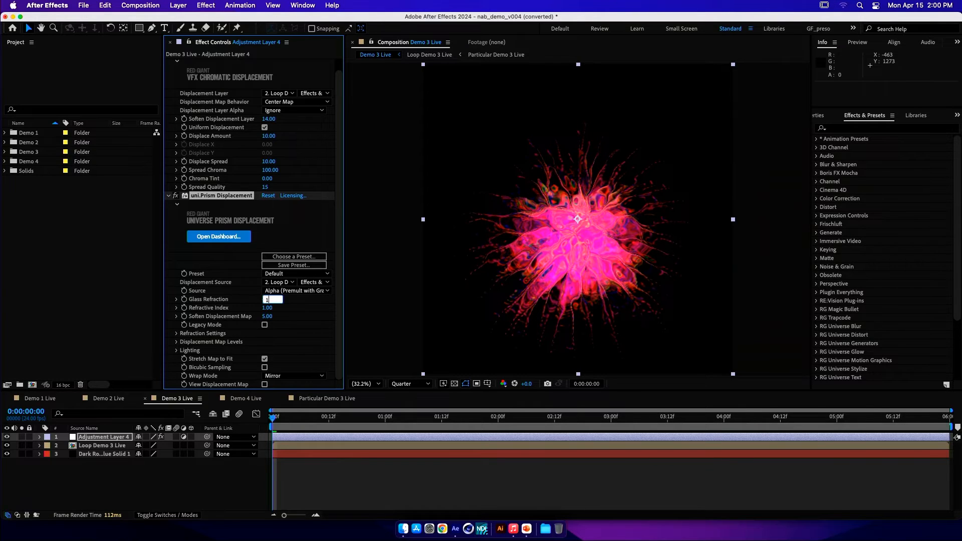
key("Return")
left_click(269, 317)
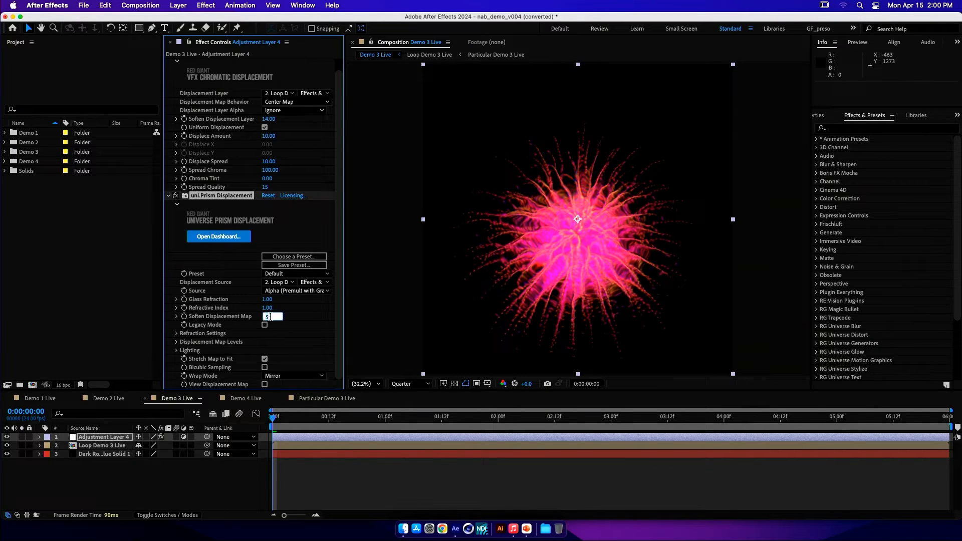
key("Return")
- Move uni.Prism Displacement above Chromatic Displacement in the adjustment layer's effect order
scroll(236, 207, "up", 1)
left_click_drag(220, 203, 234, 61)
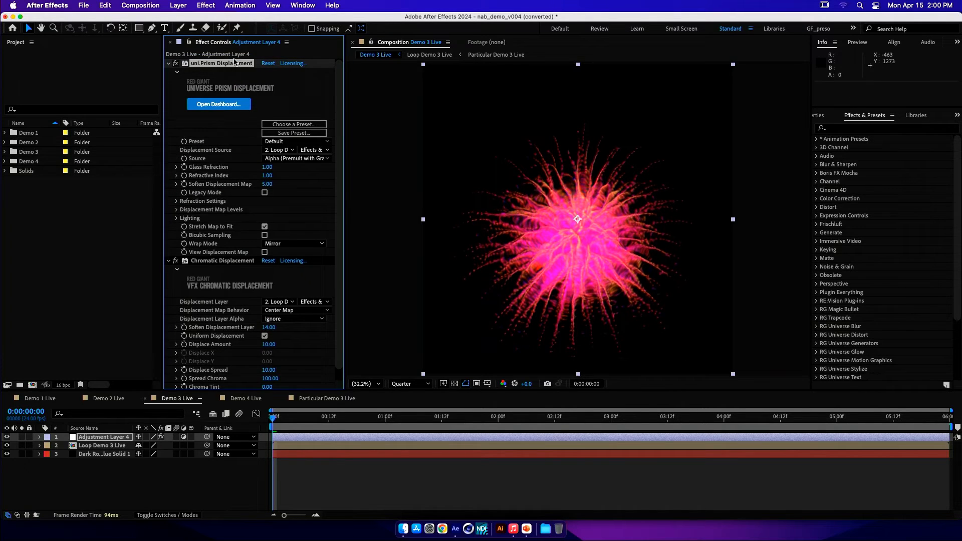
- Collapse the two displacement effects and apply the Optical Glow effect to the adjustment layer
left_click(168, 63)
left_click(171, 73)
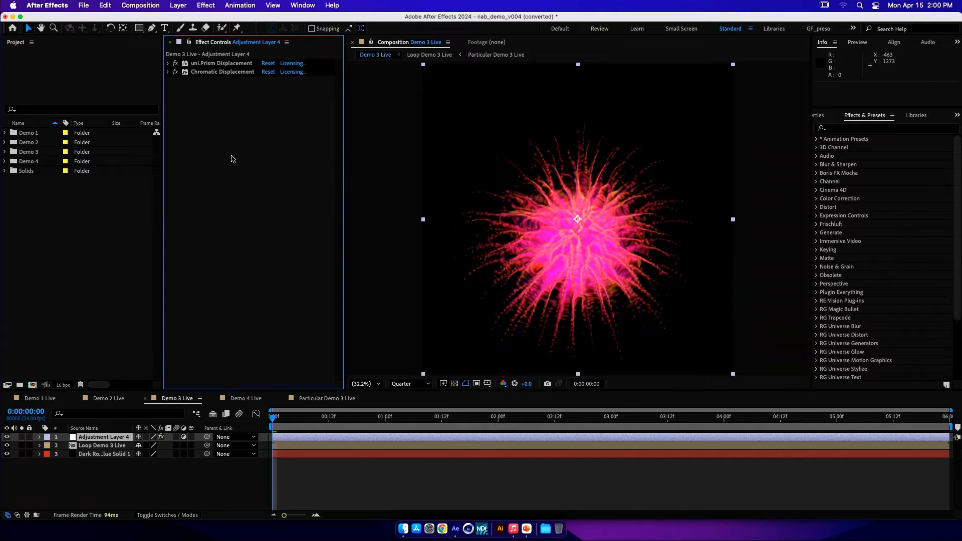
key("ctrl+space")
type("op")
key("Down")
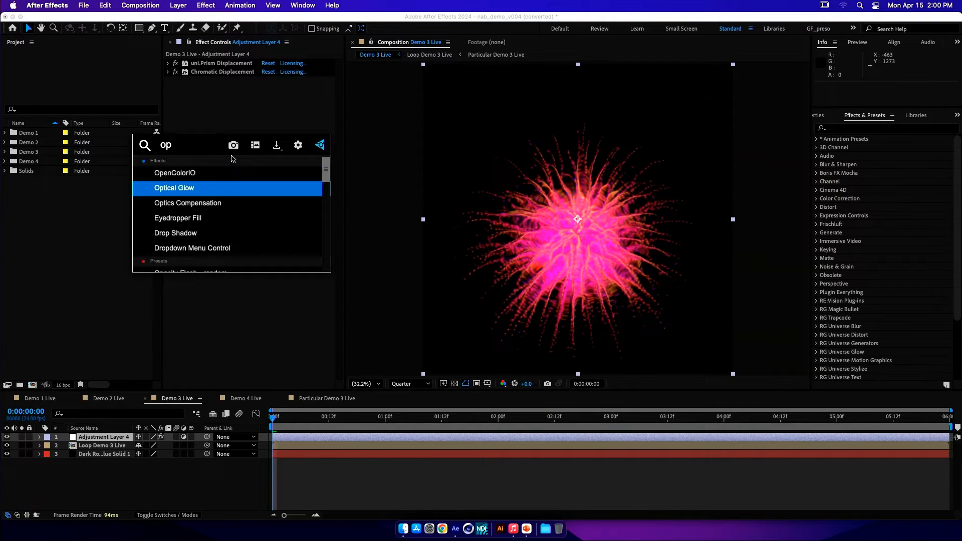
key("Return")
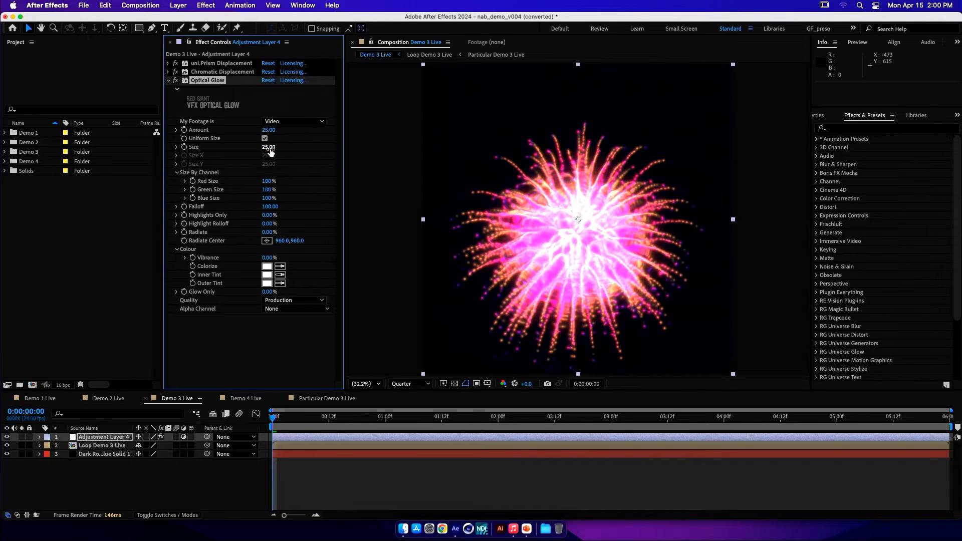
- Set Optical Glow's Highlights Only to 25%, Falloff to 75 and Size to 50
left_click(269, 215)
type("25")
key("Return")
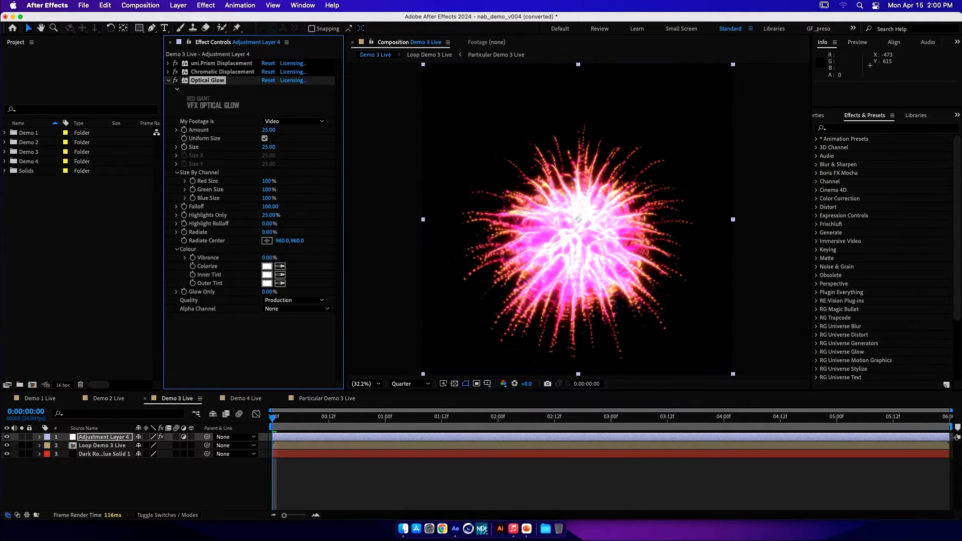
left_click(274, 209)
type("75")
key("Return")
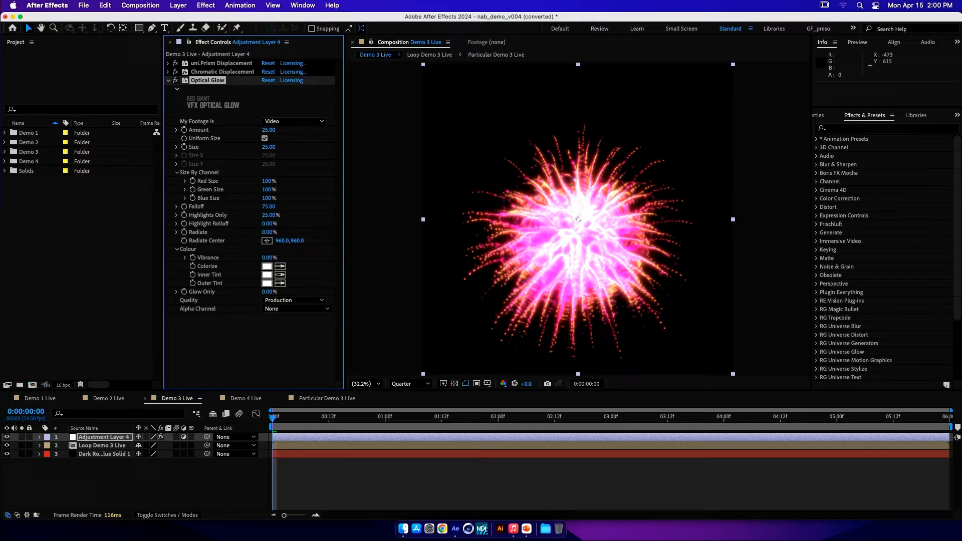
left_click(271, 147)
type("50")
key("Return")
- Move Optical Glow above uni.Prism Displacement in the effect order and preview the Demo 3 Live animation
left_click_drag(199, 84, 207, 65)
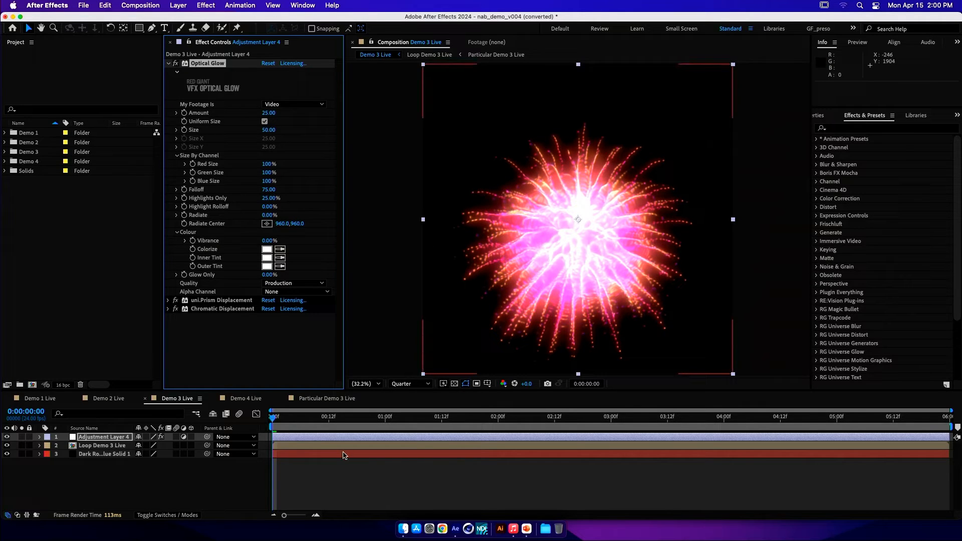
left_click(321, 489)
key("space")
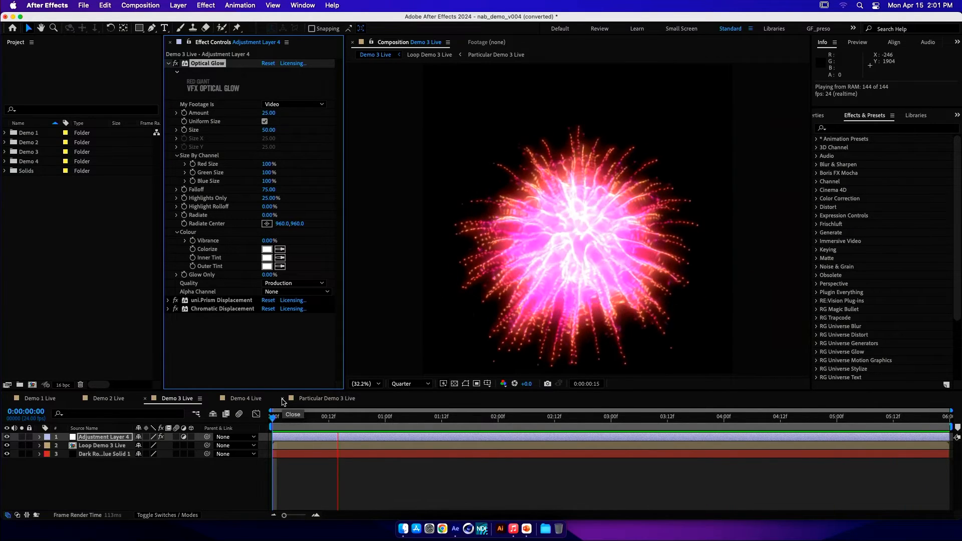
- Close the Particular Demo 3 Live timeline and purge all cache, including the disk cache files
left_click(283, 401)
left_click(284, 422)
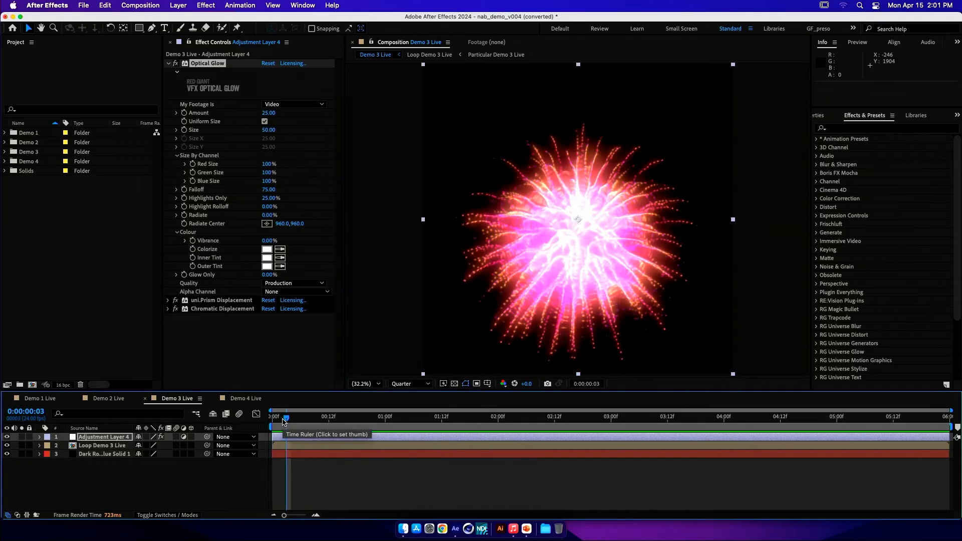
left_click(101, 6)
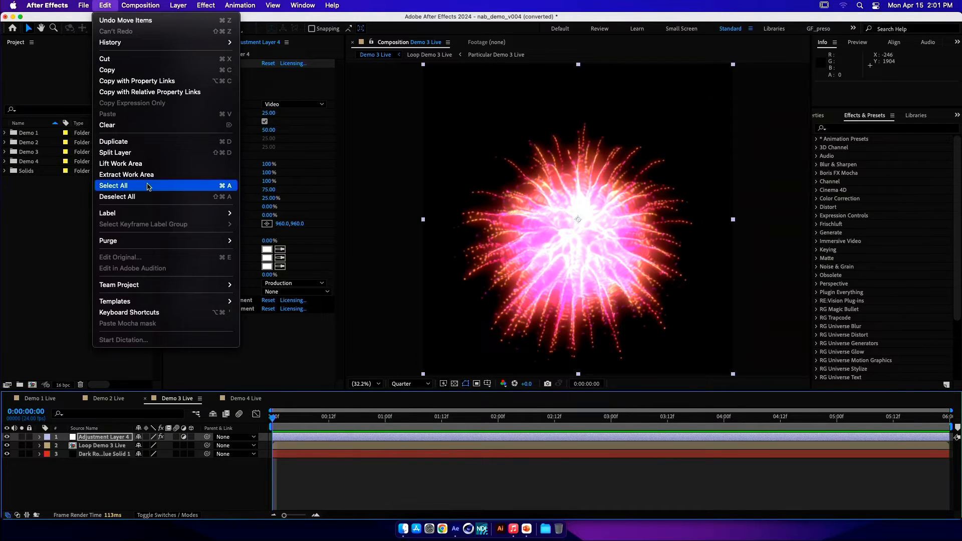
mouse_move(143, 240)
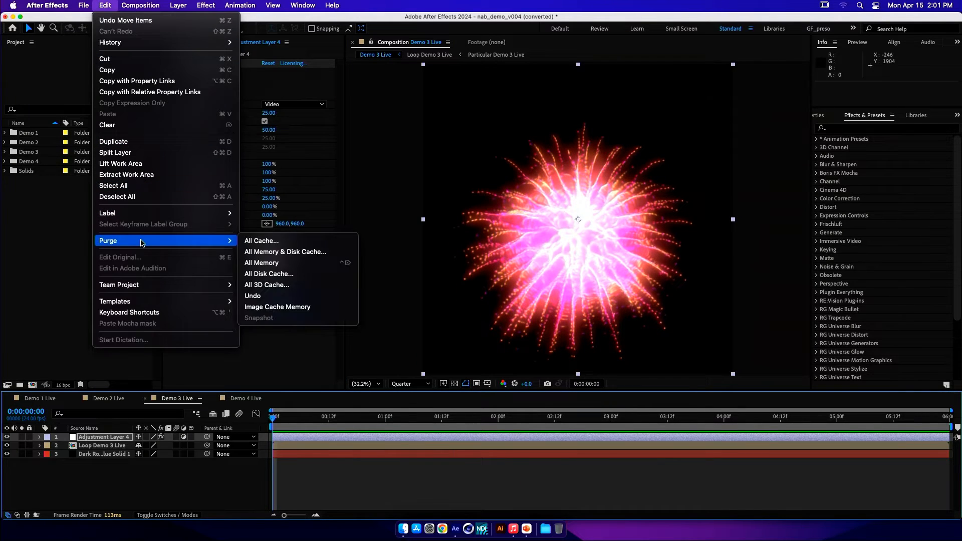
left_click(257, 242)
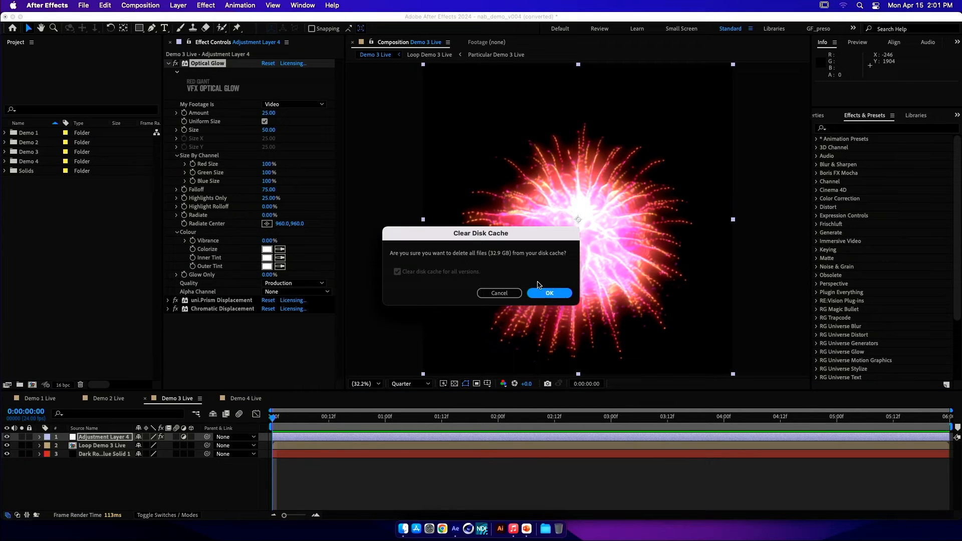
left_click(544, 295)
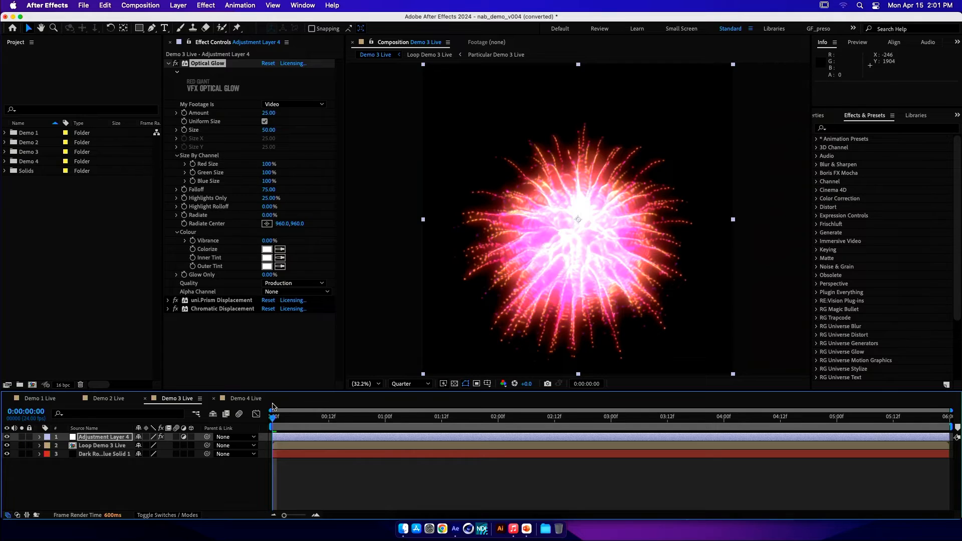
- Open the nested Particular Demo 4 Live composition from Demo 4 Live and close the intermediate Loop Demo 4 Live timeline
left_click(238, 398)
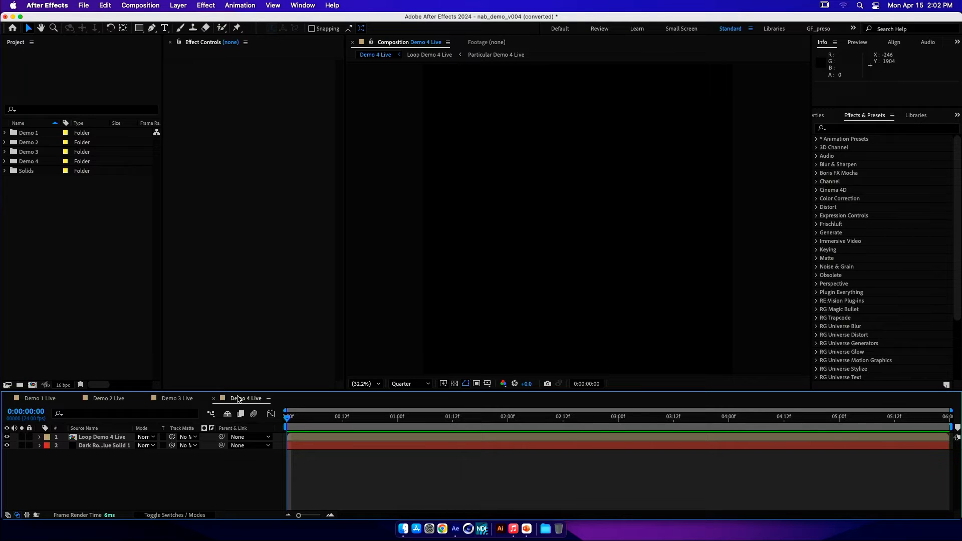
double_click(102, 437)
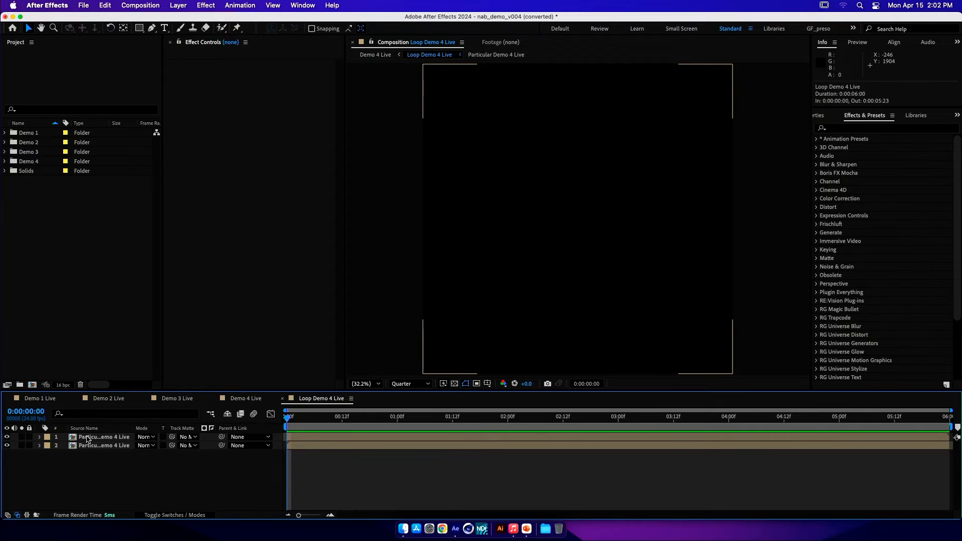
double_click(88, 438)
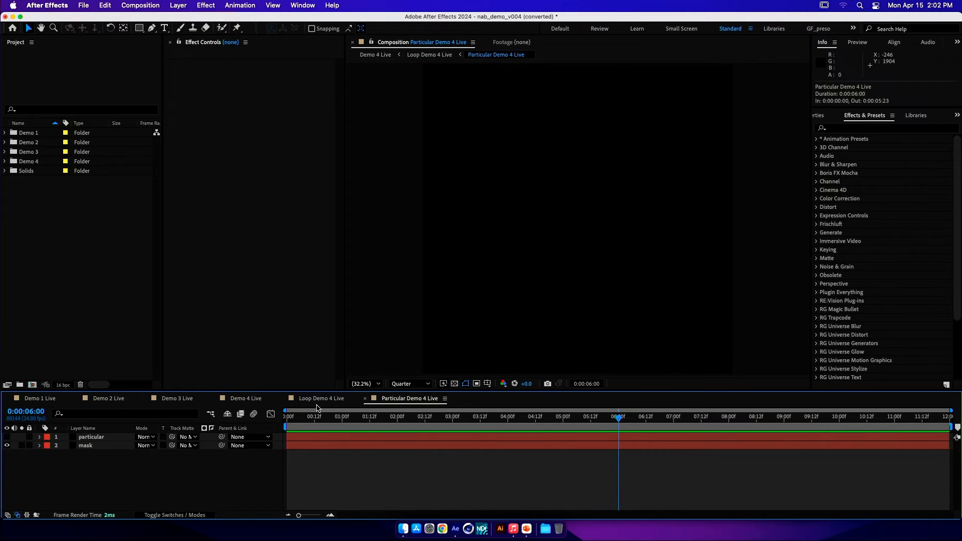
left_click(282, 399)
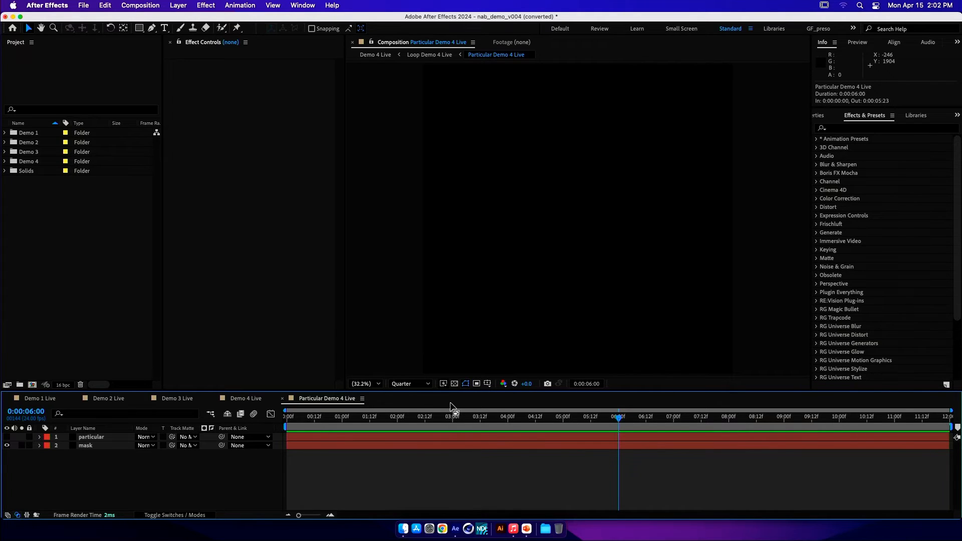
- Show the transparency grid and reveal the Mask Path property of the mask layer
left_click(453, 383)
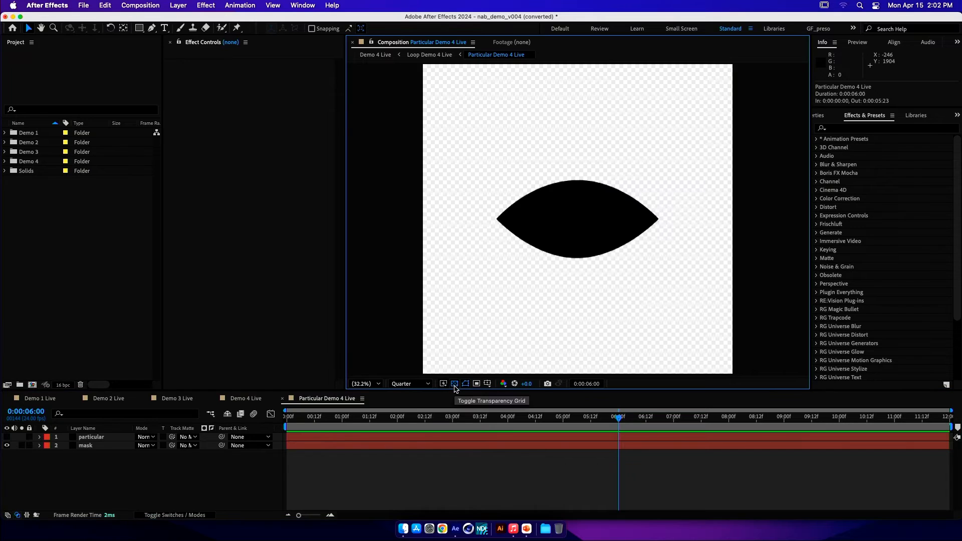
left_click(97, 446)
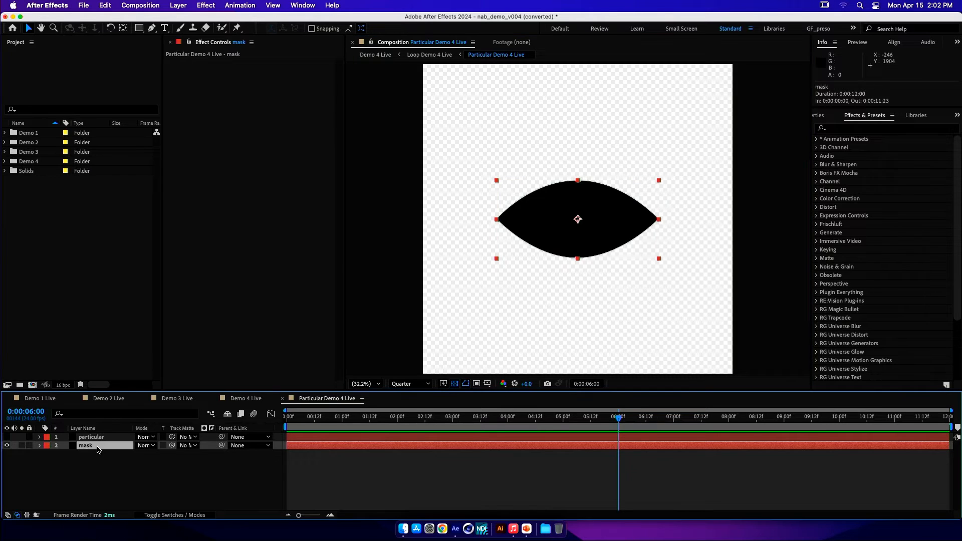
left_click(94, 438)
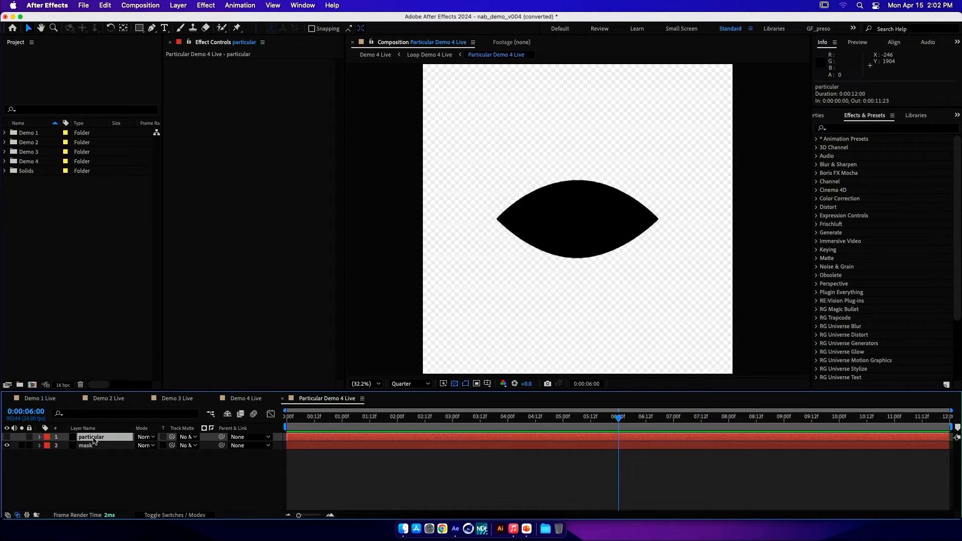
left_click(95, 447)
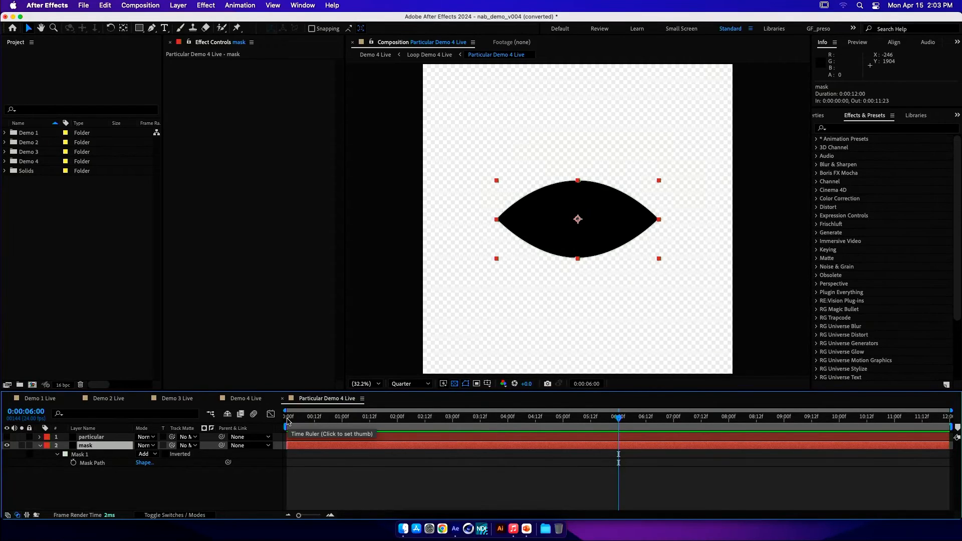
- Add Mask Path keyframes of the open eye shape at 0:00, 6:00, about 1:15 and about 3:08
left_click(73, 462)
left_click(620, 419)
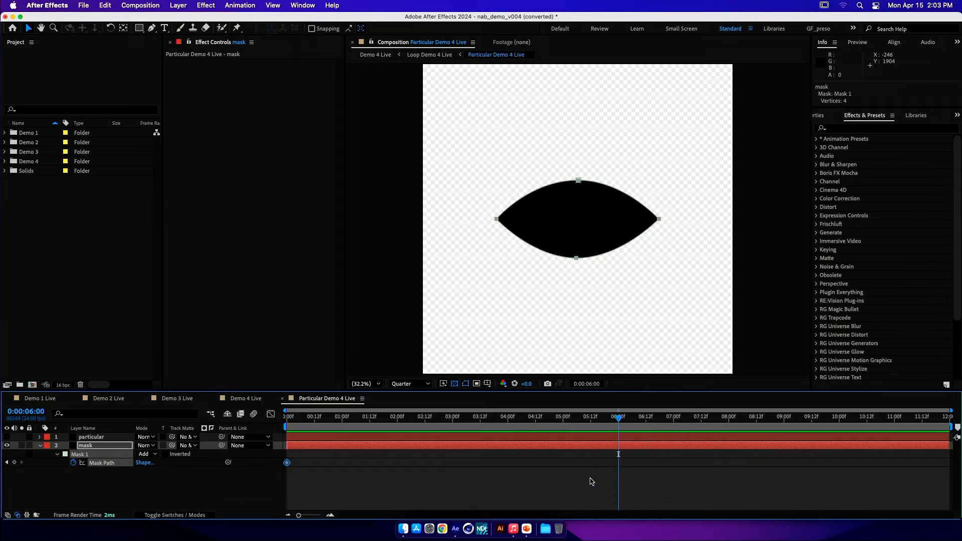
left_click(15, 462)
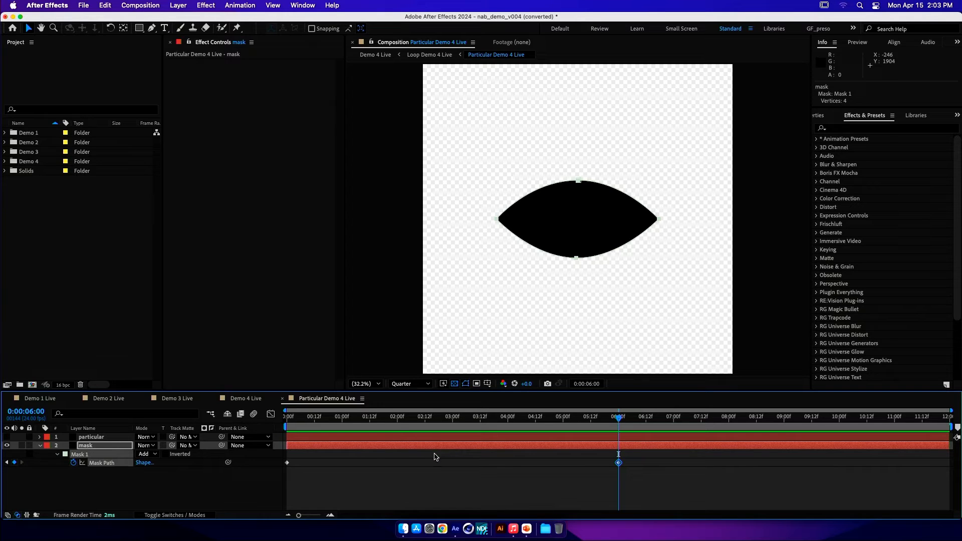
left_click(377, 426)
left_click(15, 462)
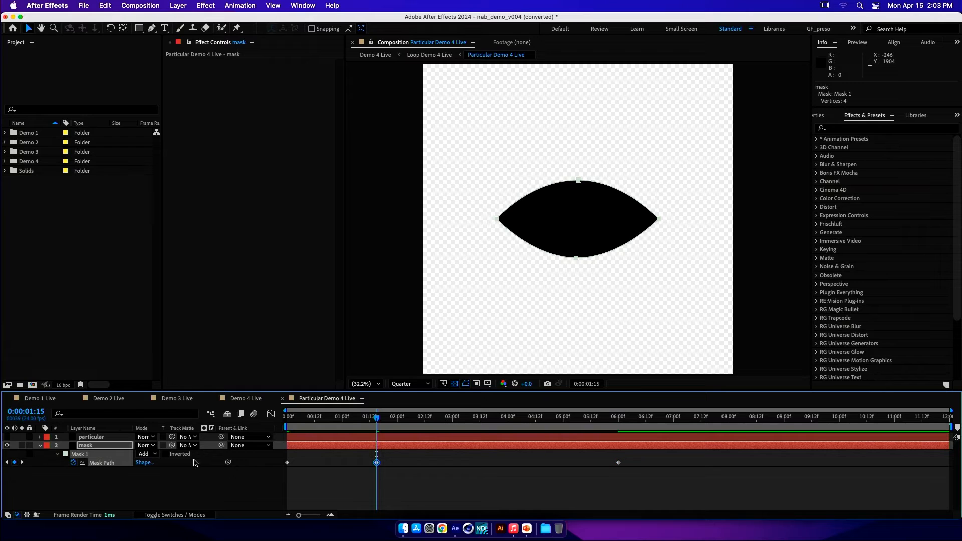
left_click(471, 425)
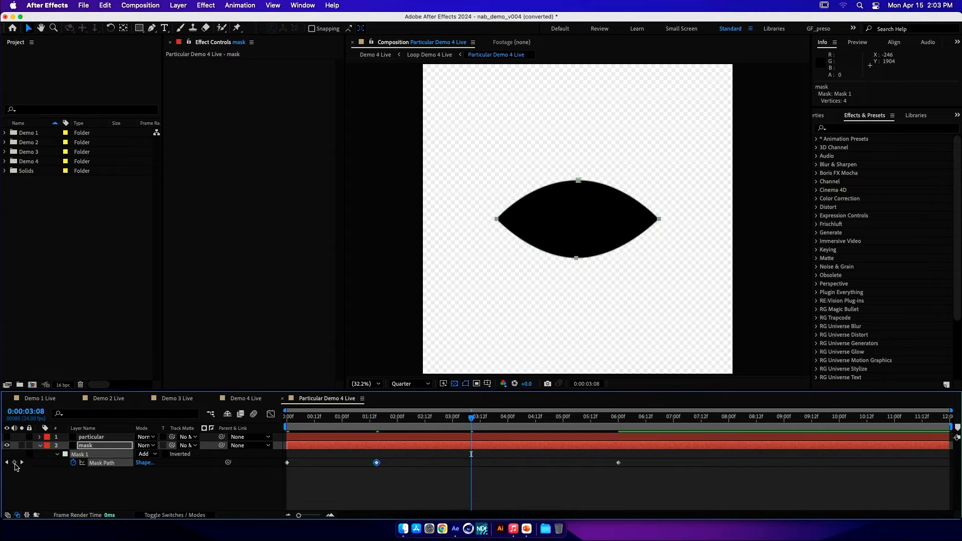
left_click(14, 463)
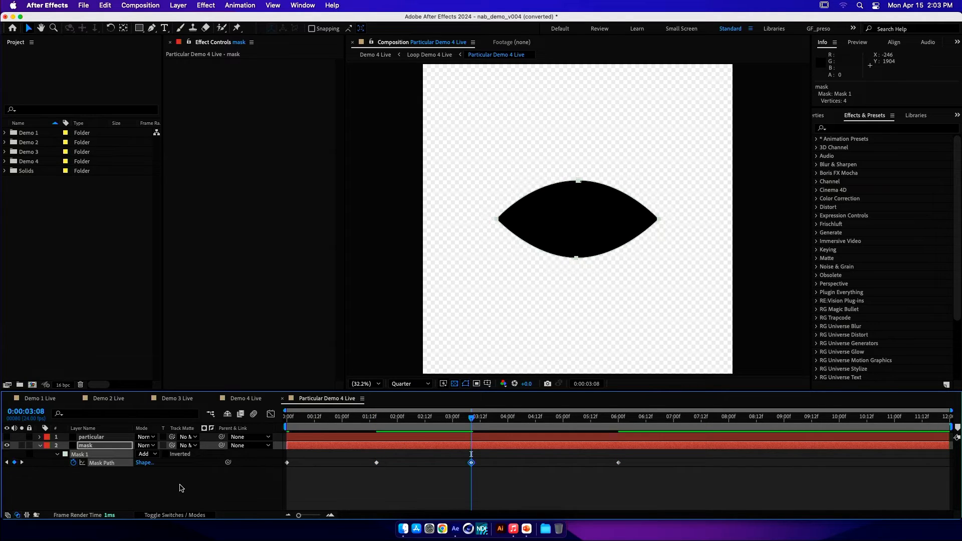
- At about 0:19, flatten the eye mask into a closed slit by moving its upper and lower vertices to the centre line
left_click(331, 419)
left_click_drag(552, 144, 578, 218)
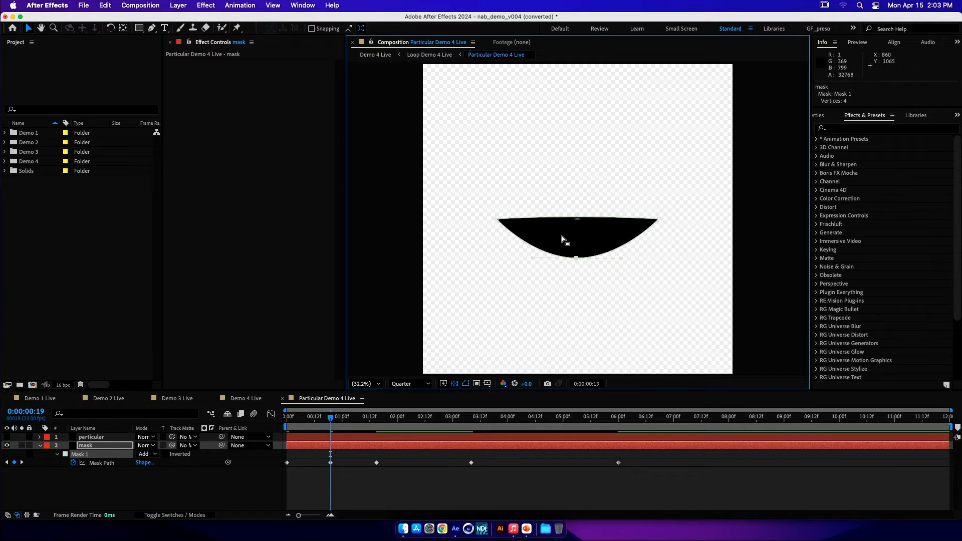
left_click_drag(575, 257, 575, 219)
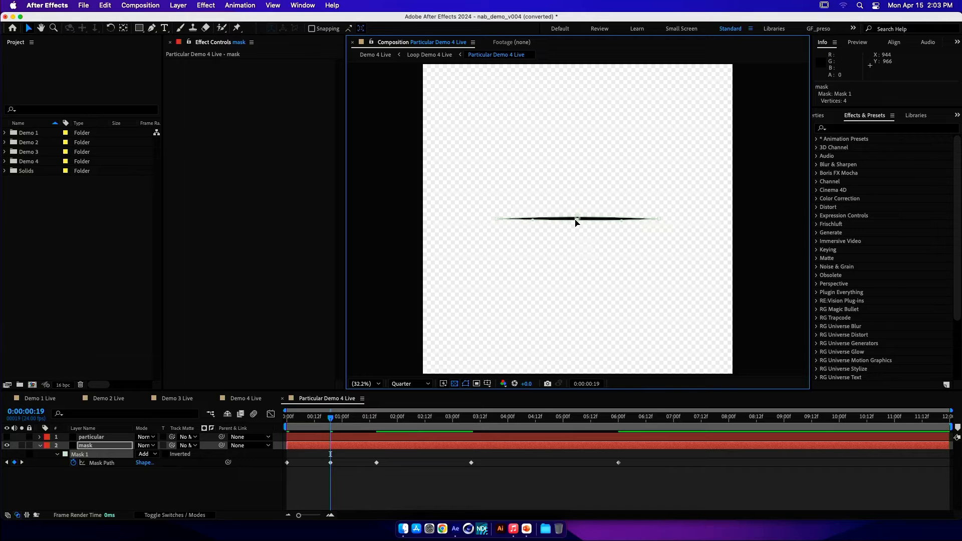
- At about 2:11, close the eye mask again by bringing its upper and lower vertices together at the centre line
left_click(423, 419)
left_click(558, 141)
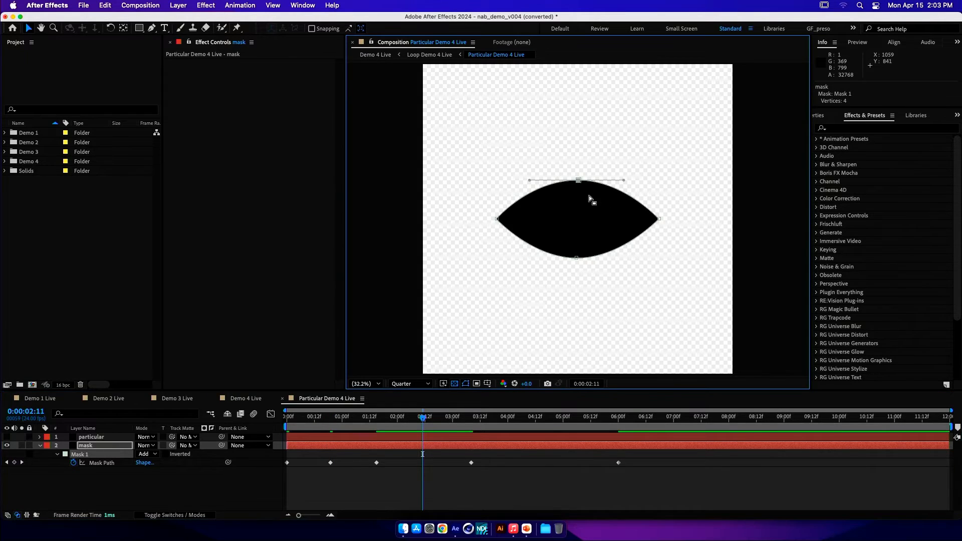
left_click_drag(578, 181, 579, 218)
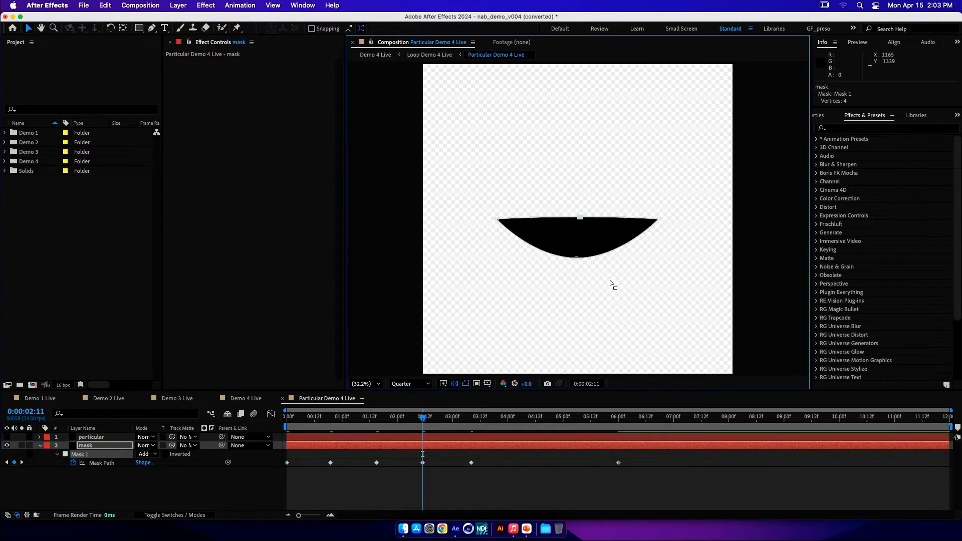
left_click_drag(576, 258, 578, 220)
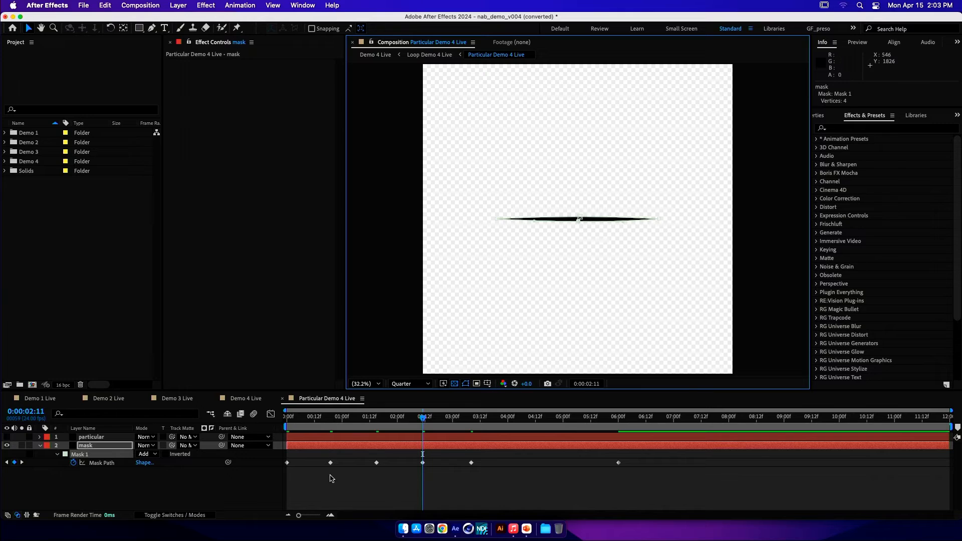
- Shift the four intermediate Mask Path keyframes earlier, placing the first closed shape at 0:08 and the last open shape at 1:17
left_click_drag(328, 463, 308, 467)
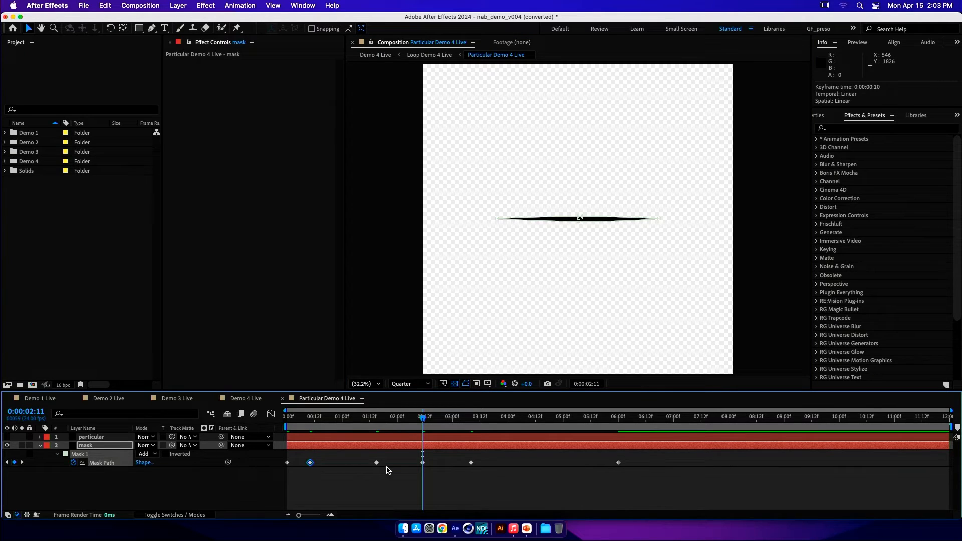
left_click_drag(376, 462, 330, 466)
left_click_drag(421, 464, 356, 472)
left_click_drag(471, 467, 382, 472)
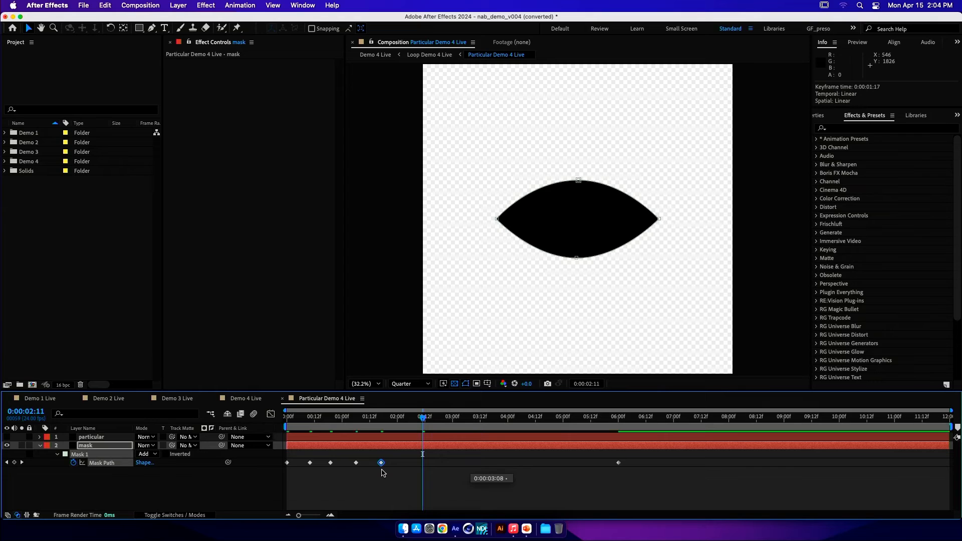
left_click(310, 463)
left_click_drag(310, 465, 306, 465)
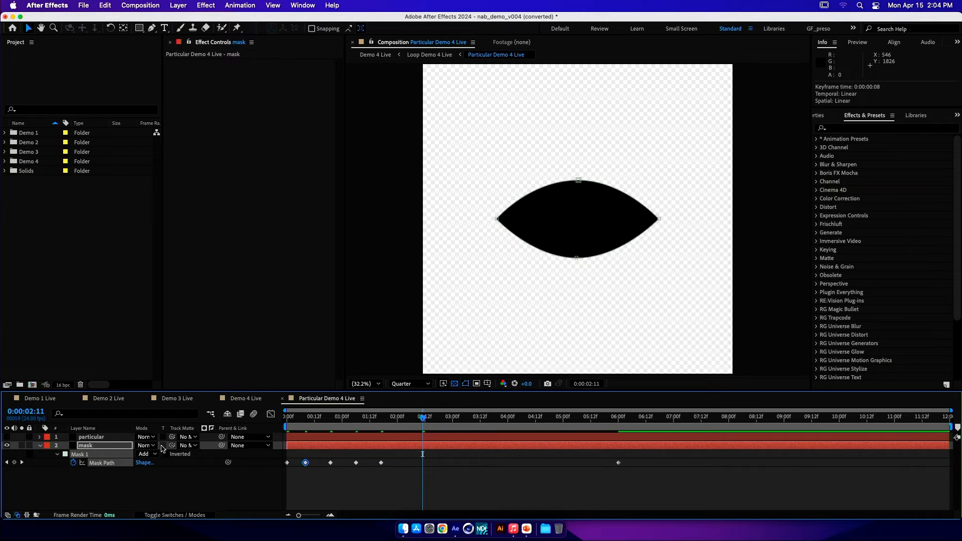
- Apply Easy Ease to all of the eye mask's Mask Path keyframes
left_click(106, 464)
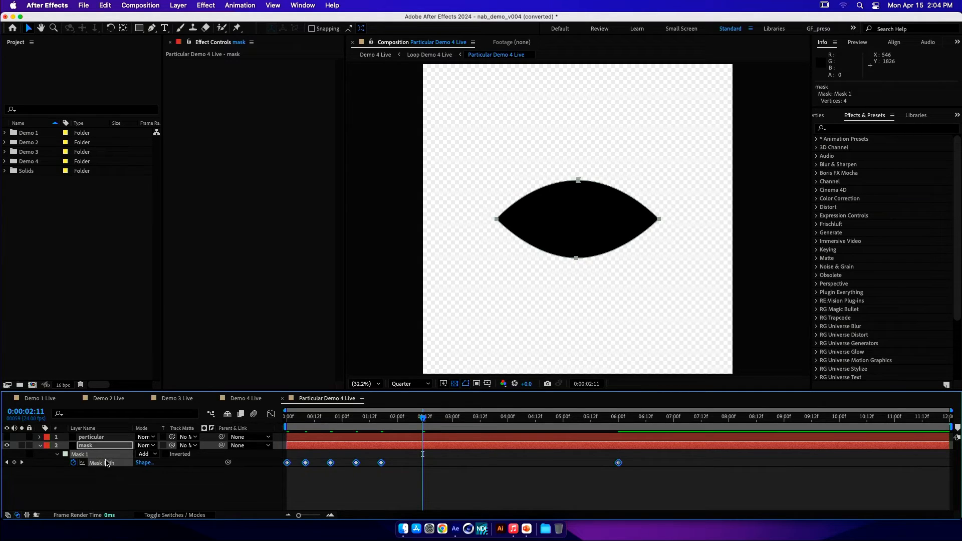
right_click(287, 464)
mouse_move(324, 509)
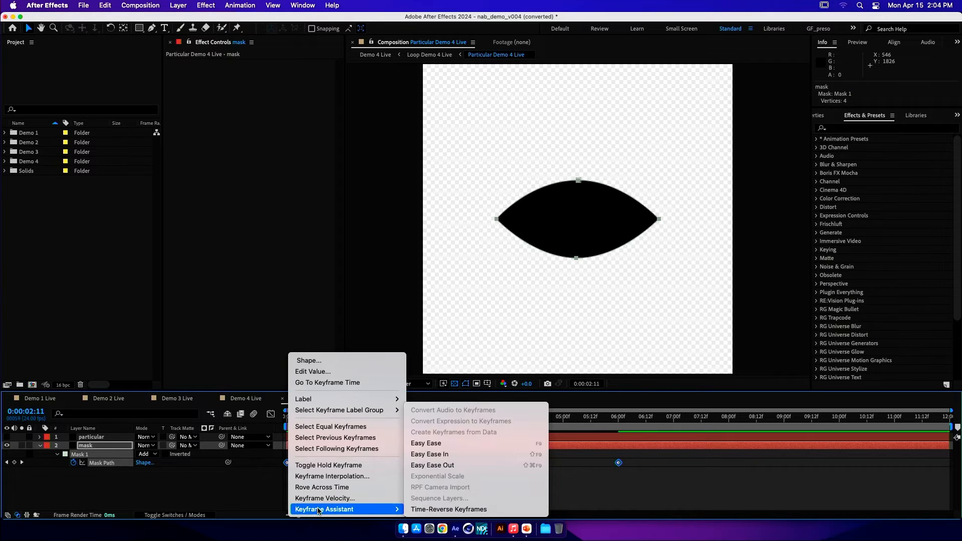
left_click(440, 444)
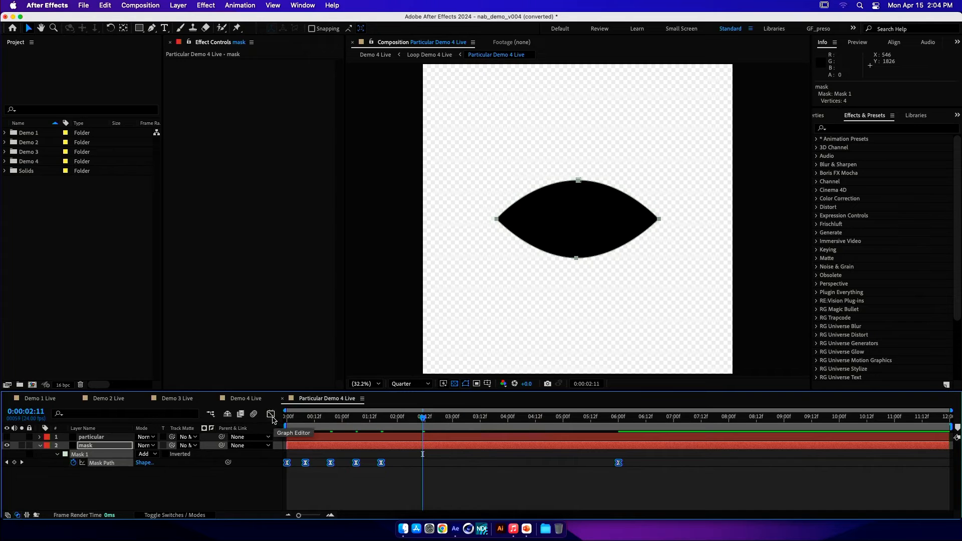
- Lengthen the incoming ease of the first five Mask Path keyframes in the speed graph, and preview the blink from the start
left_click(271, 414)
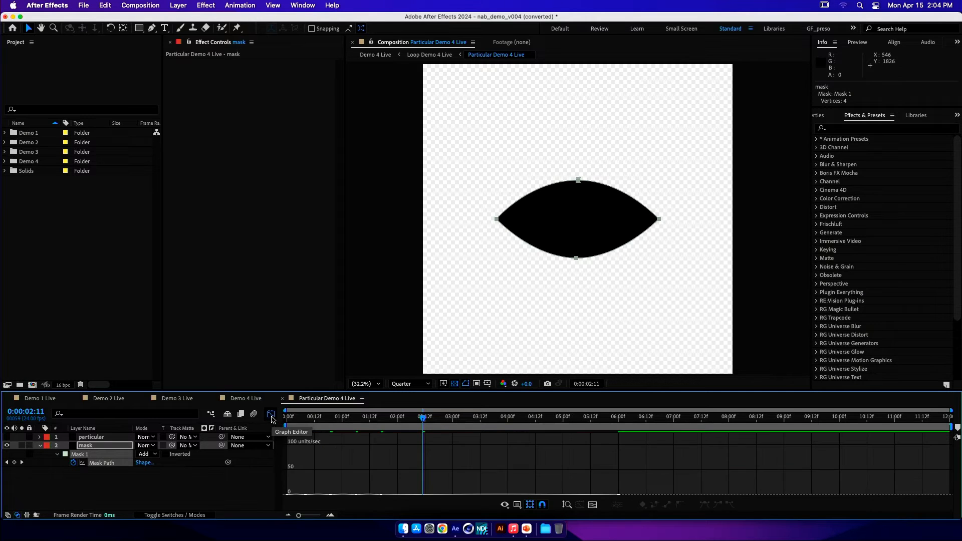
left_click(592, 504)
left_click_drag(488, 494, 258, 479)
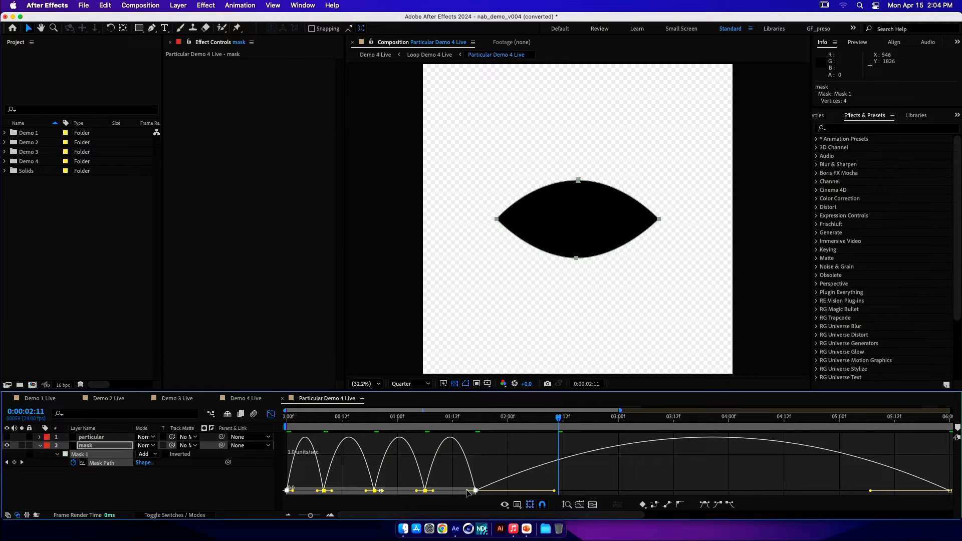
left_click_drag(466, 492, 449, 491)
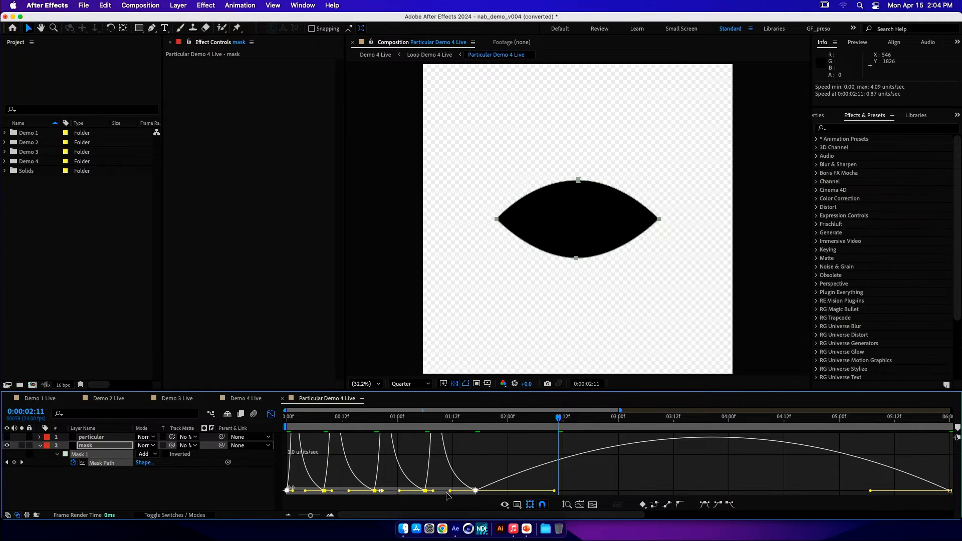
left_click(271, 413)
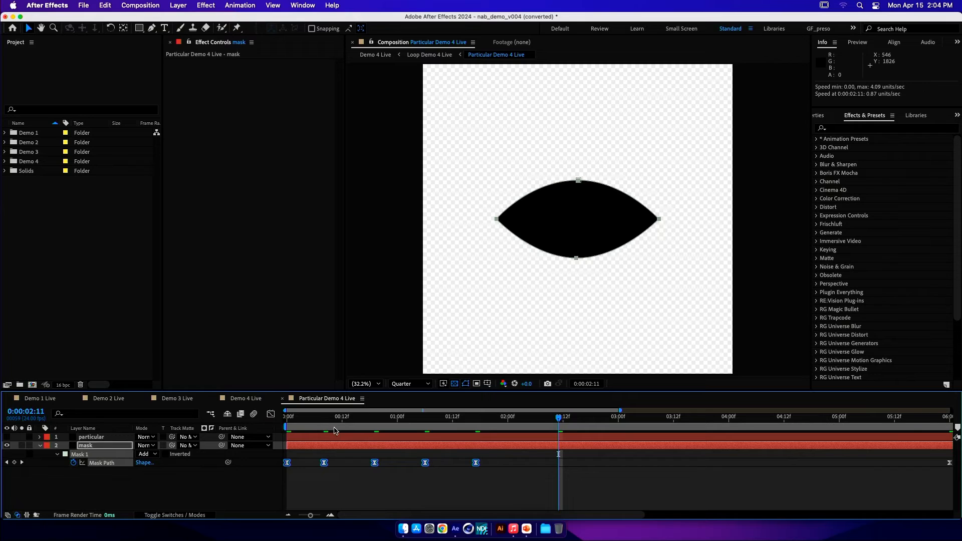
key("Home")
key("space")
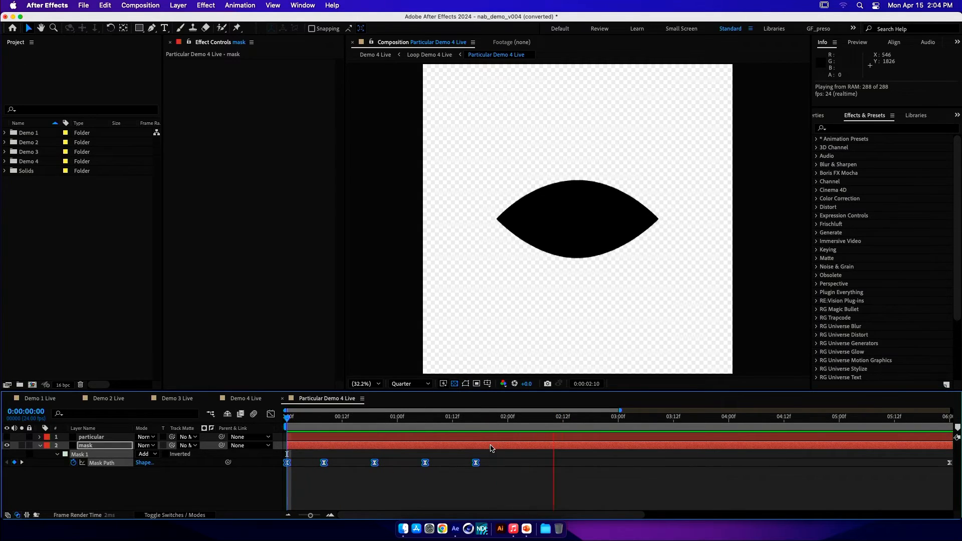
key("space")
- Copy all six Mask Path keyframes and paste them at 6:00 to repeat the blink cycle
left_click_drag(307, 517, 260, 517)
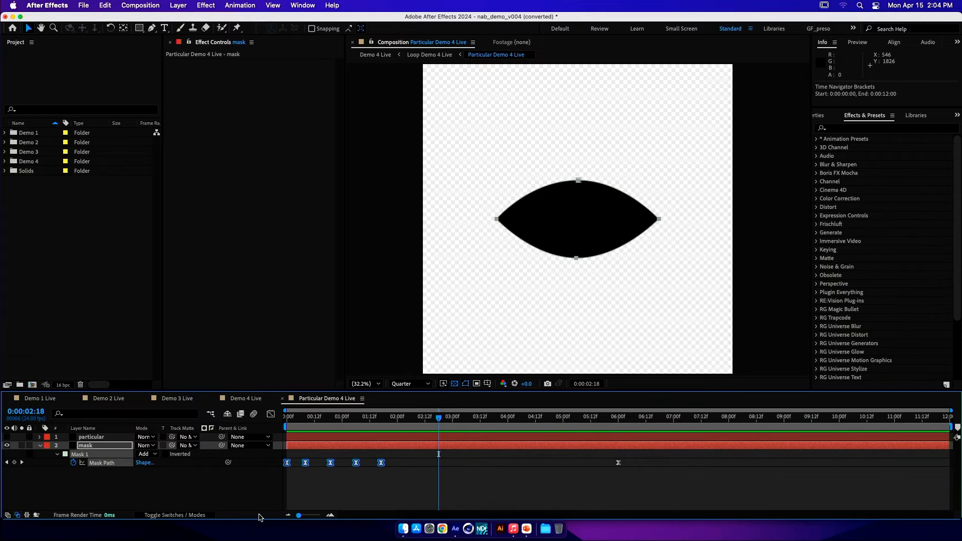
left_click(556, 494)
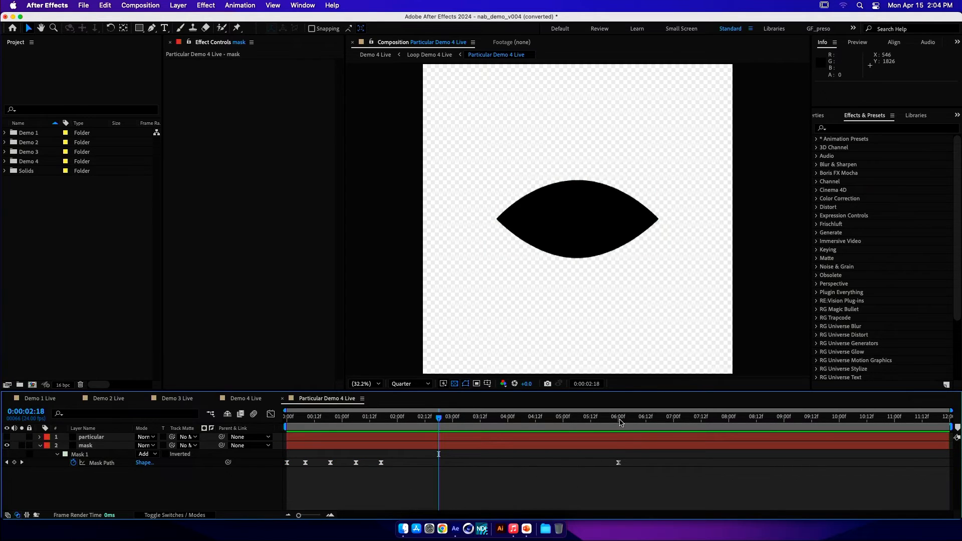
left_click(620, 420)
left_click(99, 463)
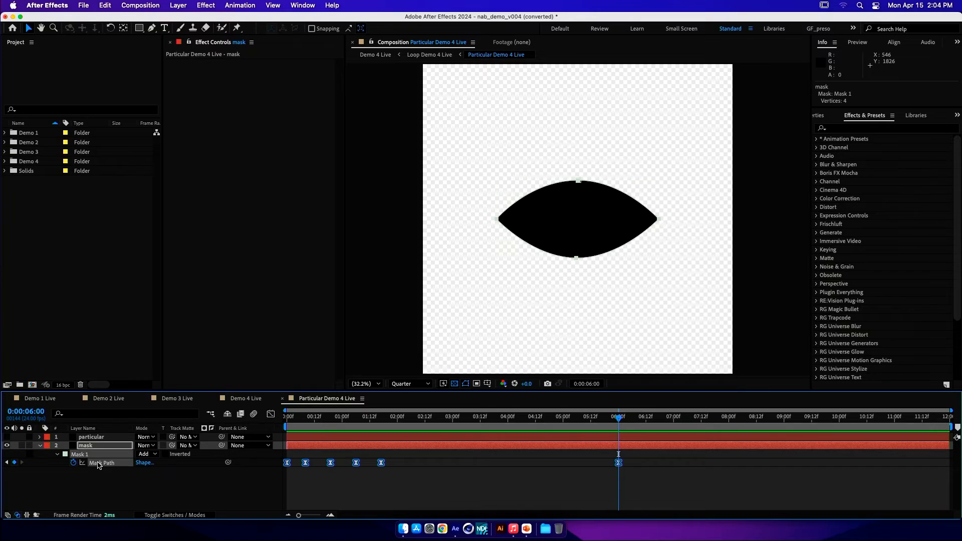
key("super+c")
key("super+v")
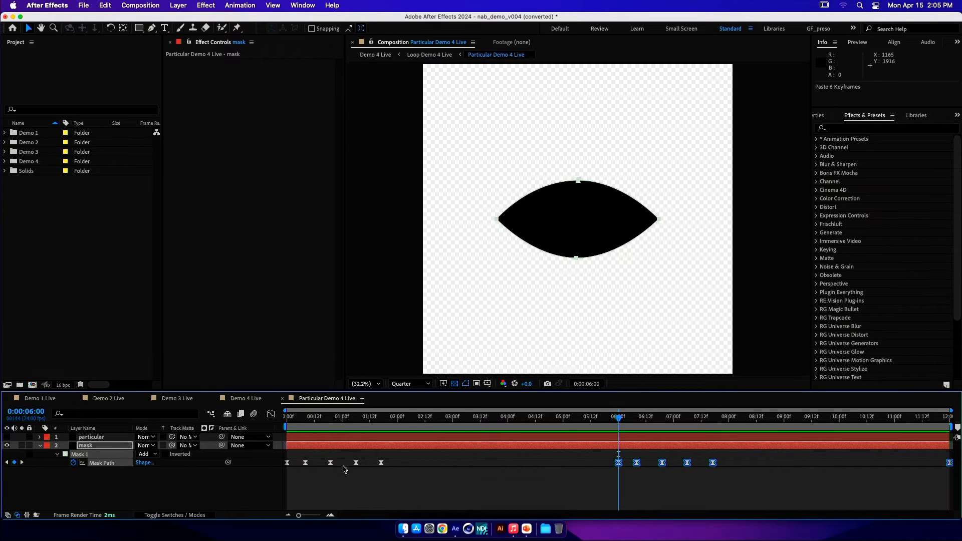
left_click_drag(293, 421, 555, 407)
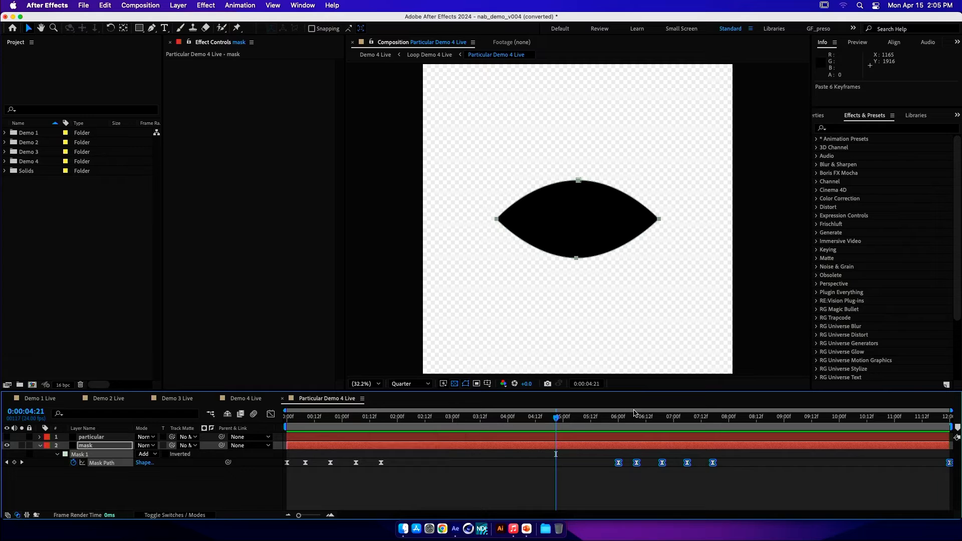
mouse_move(625, 419)
left_mouse_down()
mouse_move(857, 417)
mouse_move(708, 418)
mouse_move(616, 449)
mouse_move(394, 420)
mouse_move(628, 418)
mouse_move(618, 412)
left_mouse_up()
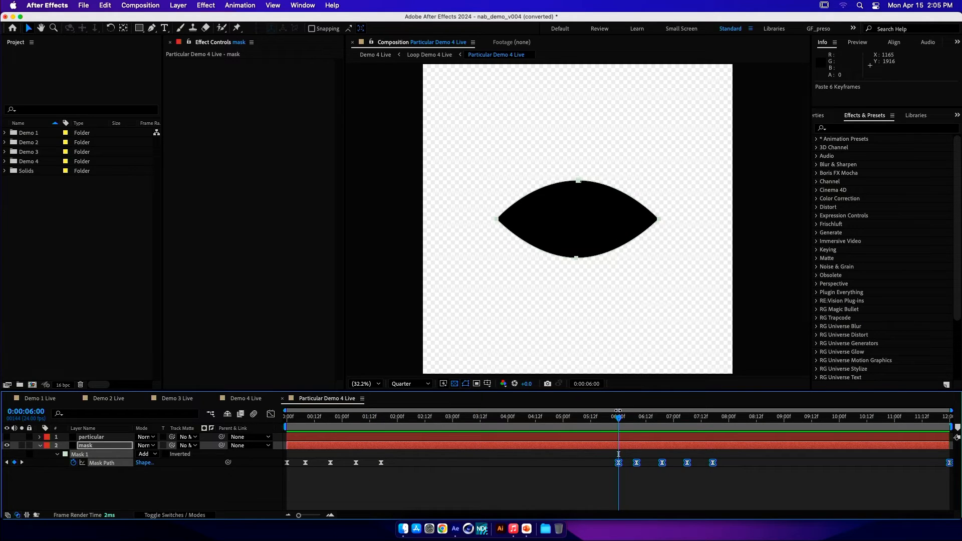
left_click(323, 485)
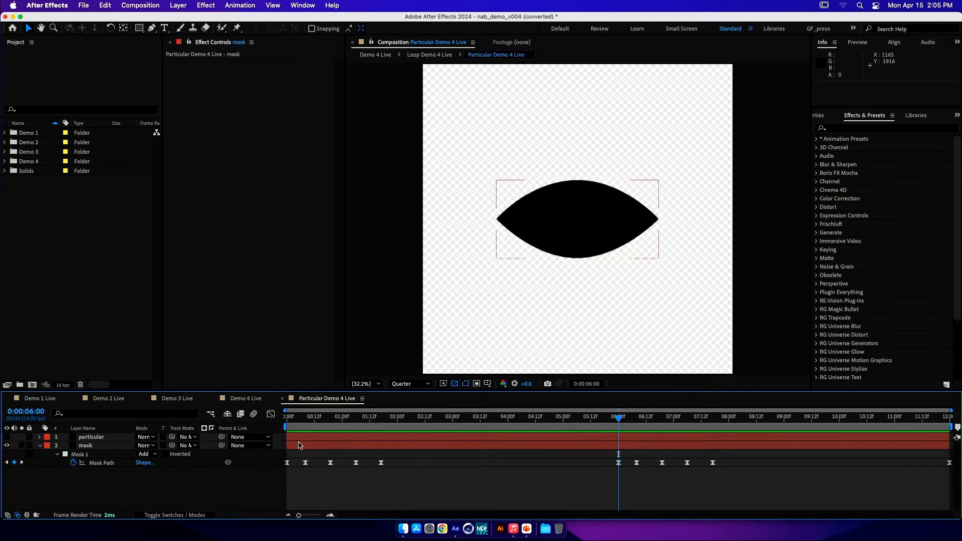
- Switch visibility from the mask layer to the particular layer at 0:00, and turn off the transparency grid
key("Home")
left_click(88, 438)
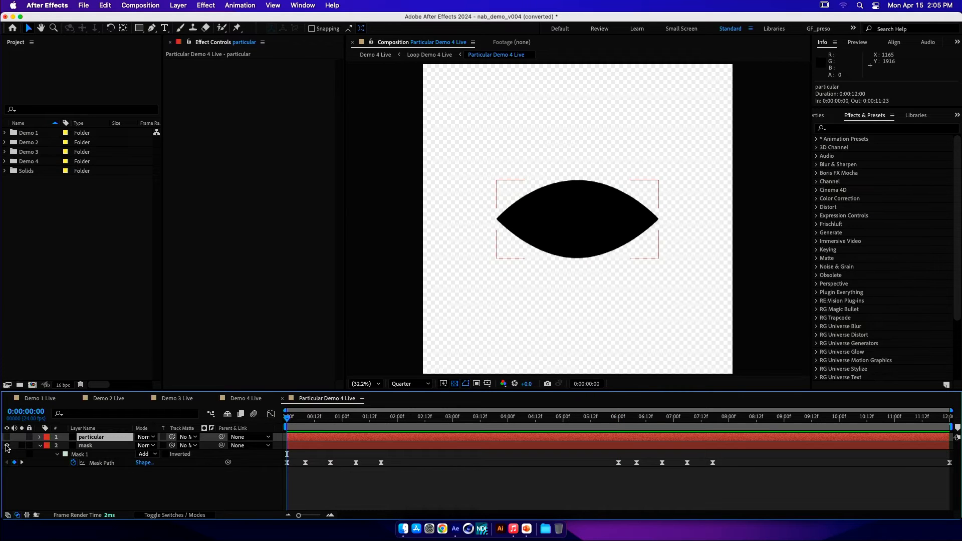
left_click(6, 445)
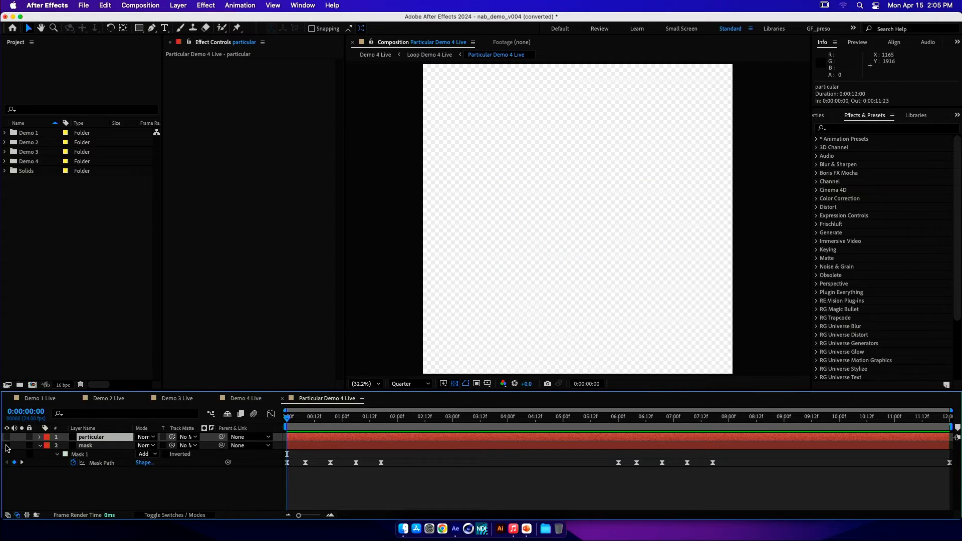
left_click(454, 384)
left_click(7, 437)
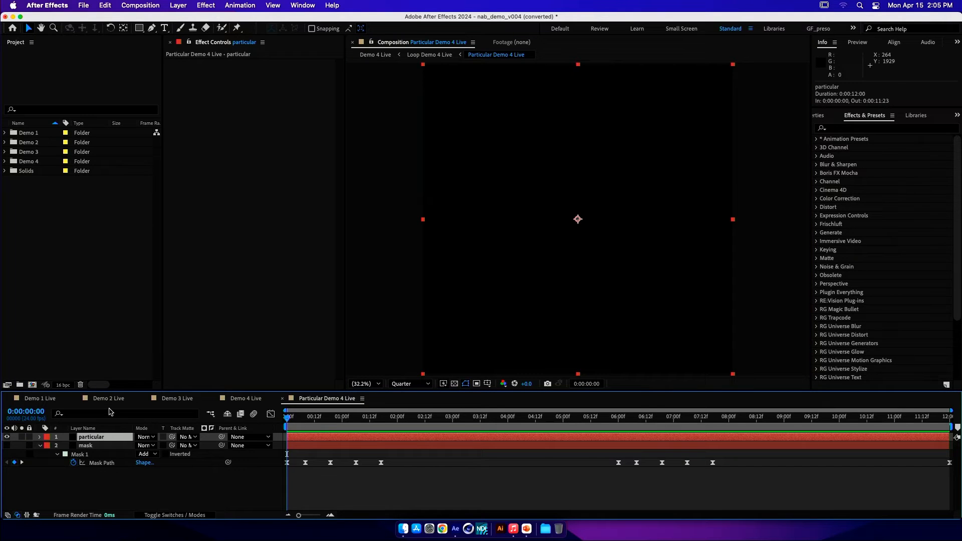
- Apply the Particular effect to the particular layer and set its Emitter Type to Text/Mask
key("ctrl+space")
type("part")
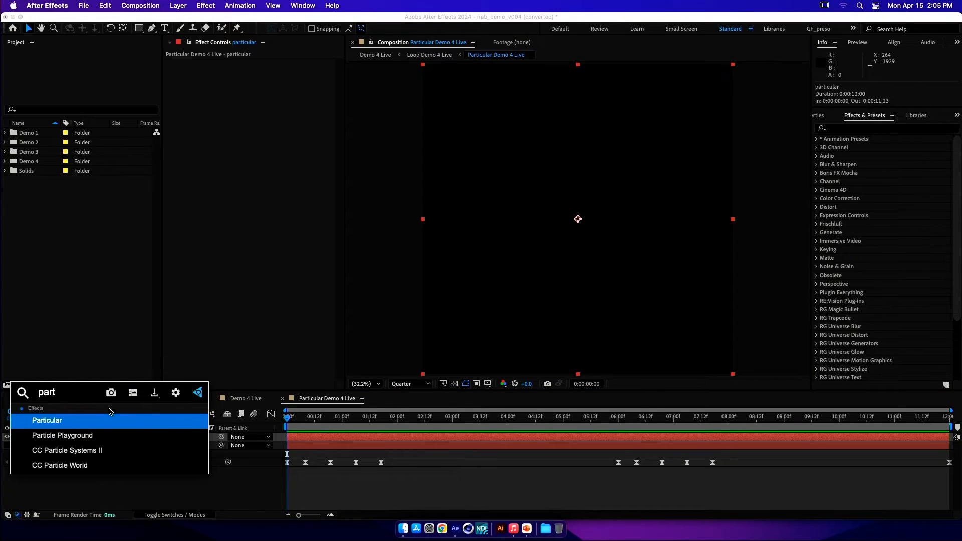
key("Return")
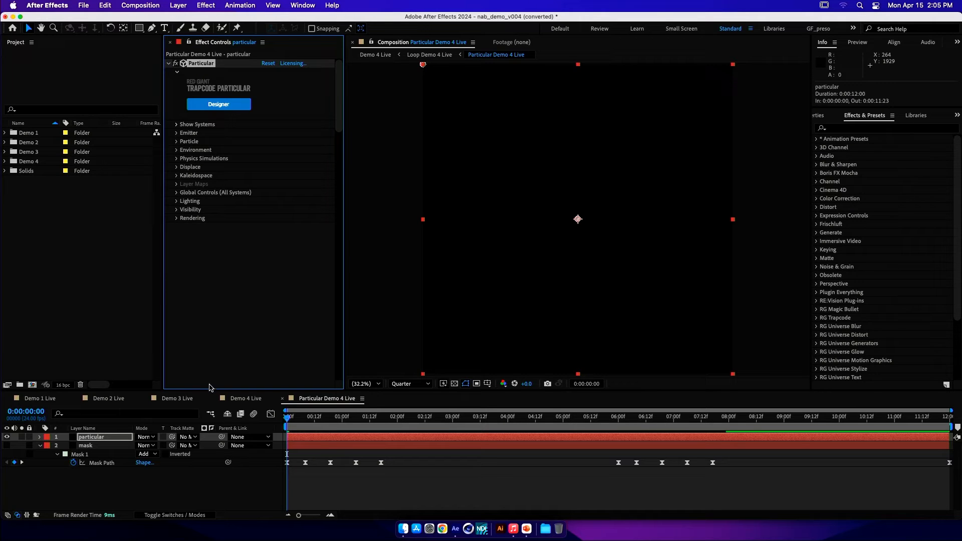
left_click(176, 133)
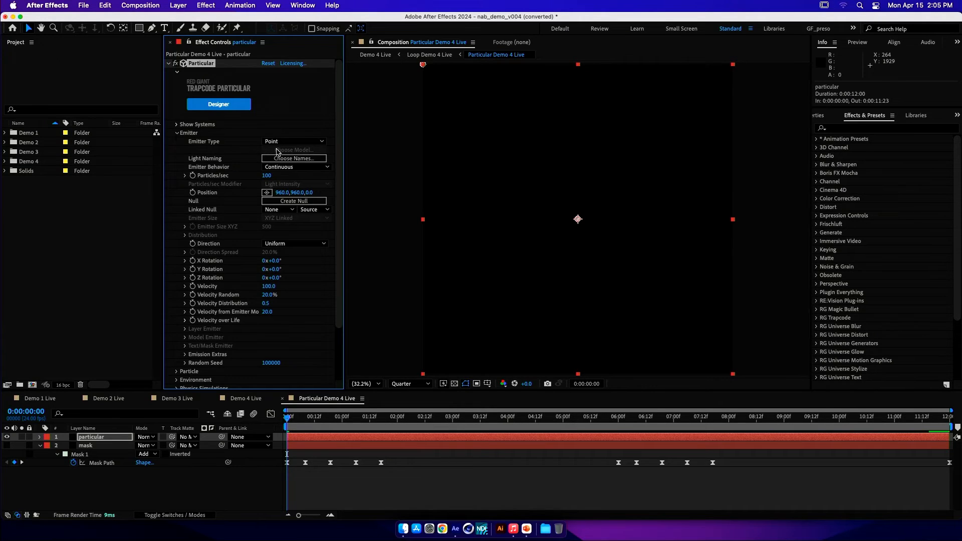
left_click(293, 143)
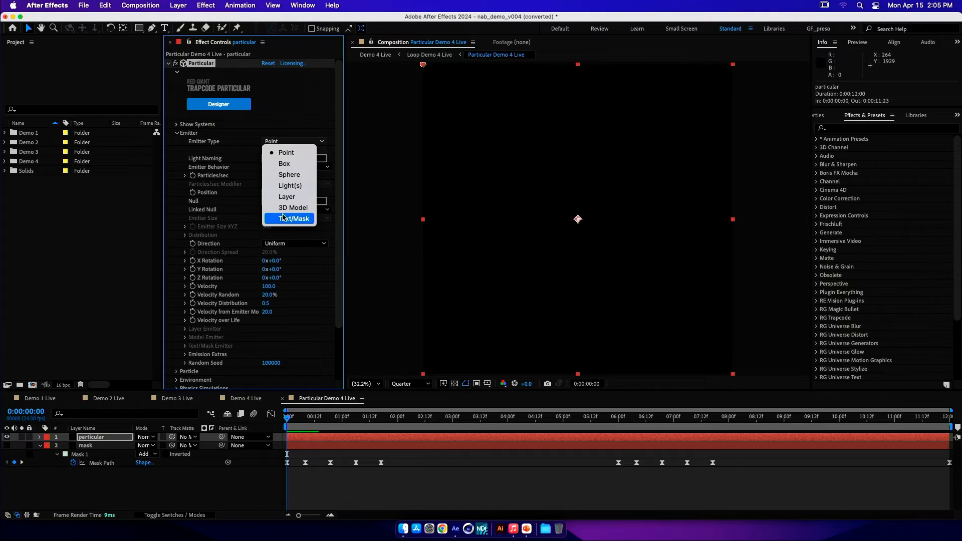
left_click(294, 219)
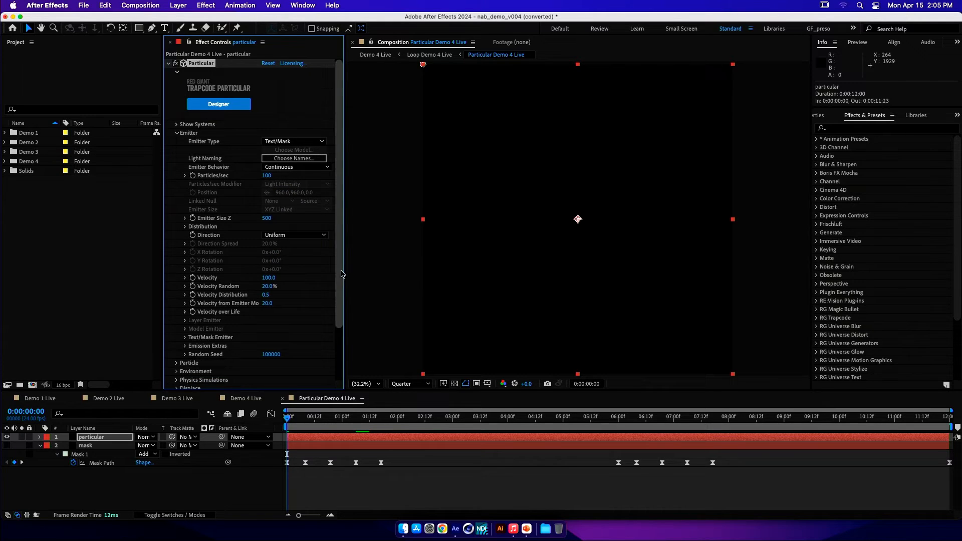
- Assign the mask layer as the layer for Particular's Text/Mask Emitter
left_click_drag(339, 271, 339, 303)
left_click(185, 297)
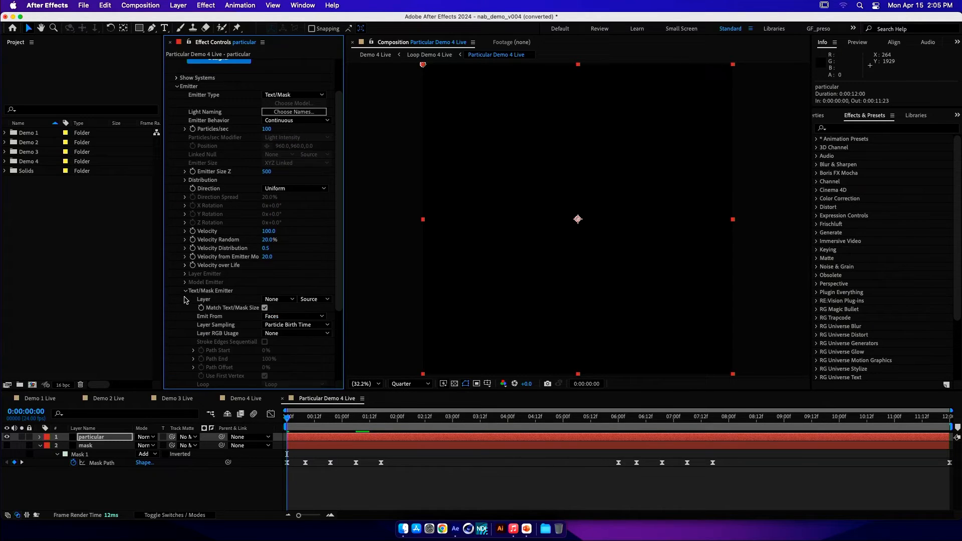
scroll(279, 271, "down", 5)
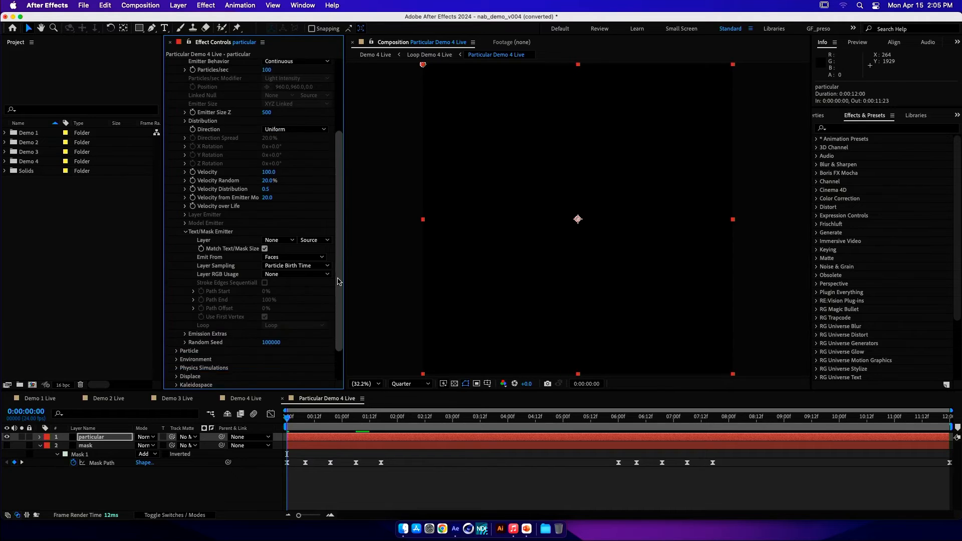
left_click(276, 224)
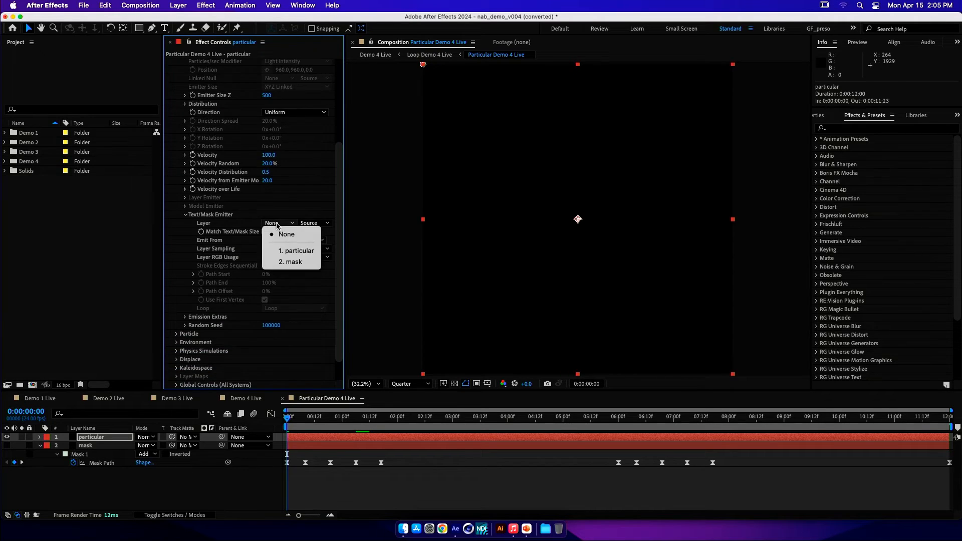
left_click(289, 262)
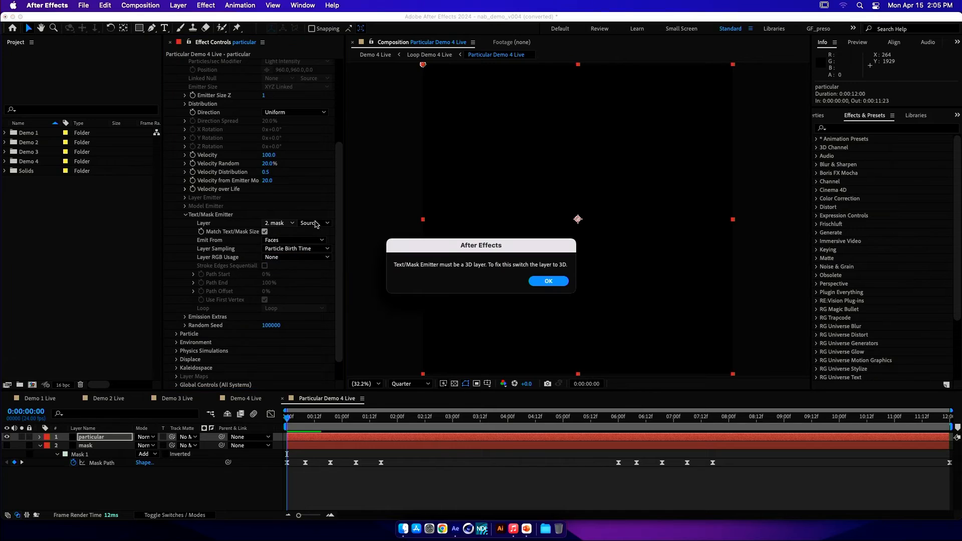
left_click(548, 281)
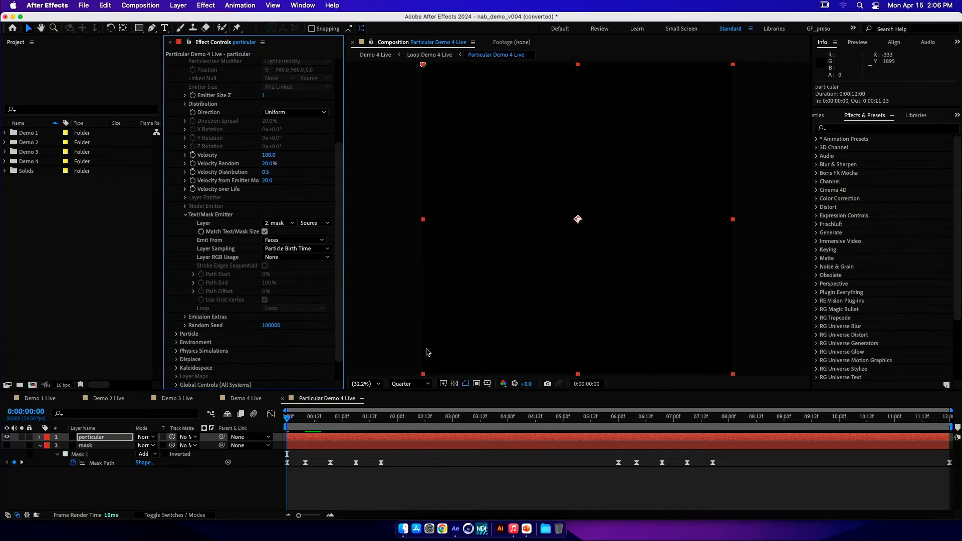
- Make the mask layer 3D and set the Text/Mask Emitter's layer source to Effects & Masks
left_click(170, 515)
left_click(191, 446)
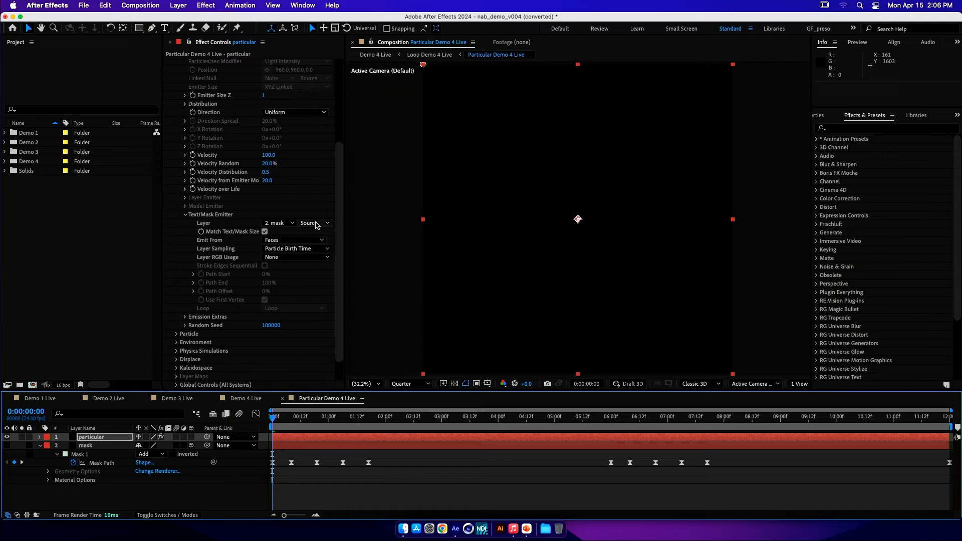
left_click(315, 223)
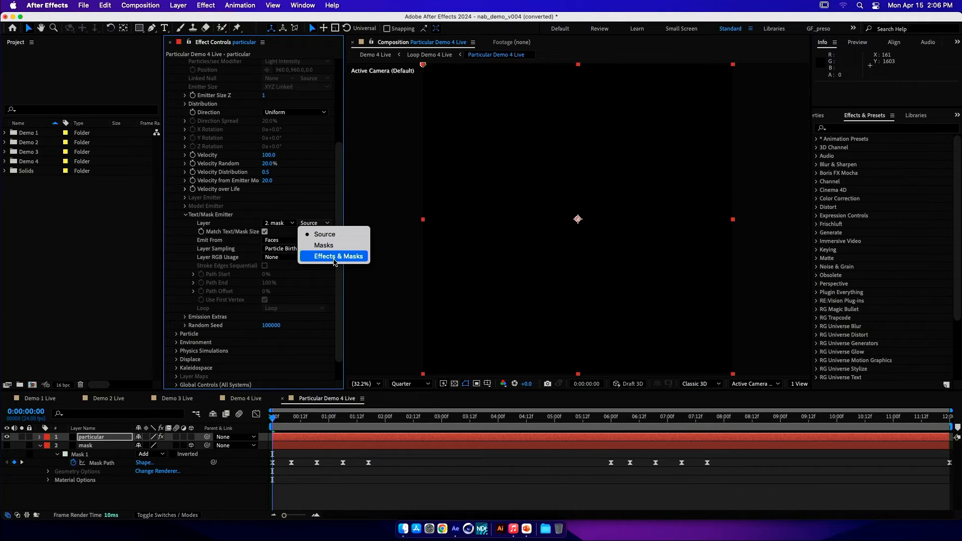
left_click(333, 260)
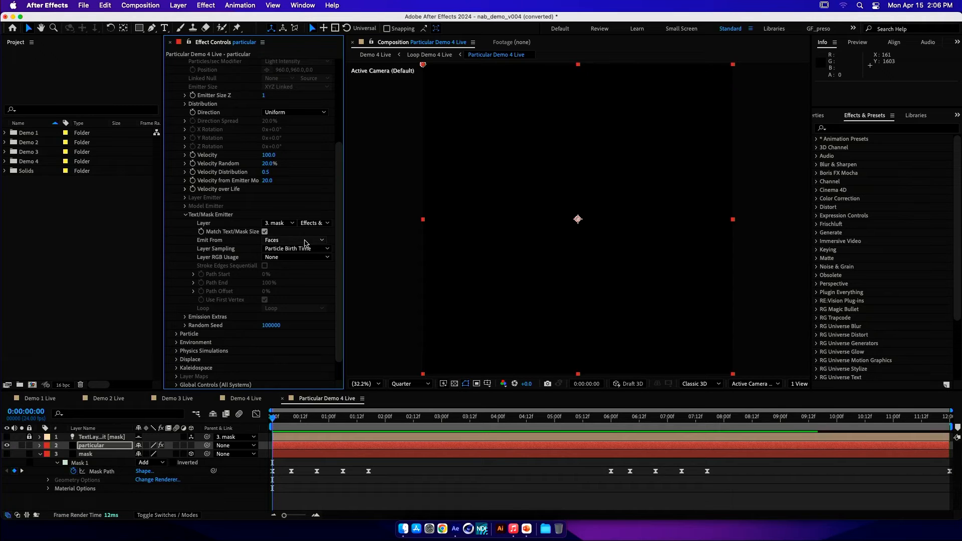
- Set the Text/Mask Emitter to emit from Edges, with Layer Sampling set to Current Frame
left_click(294, 240)
left_click(295, 258)
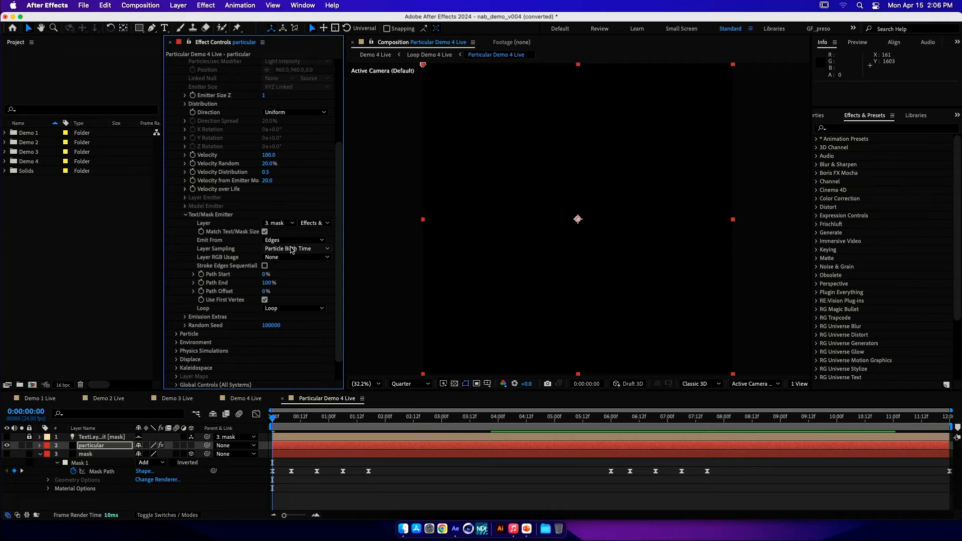
left_click(292, 249)
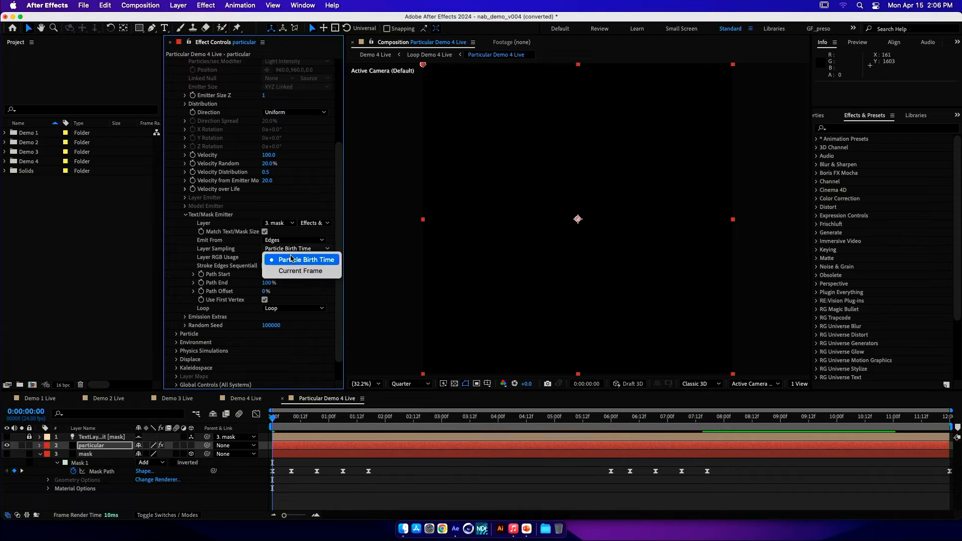
left_click(298, 271)
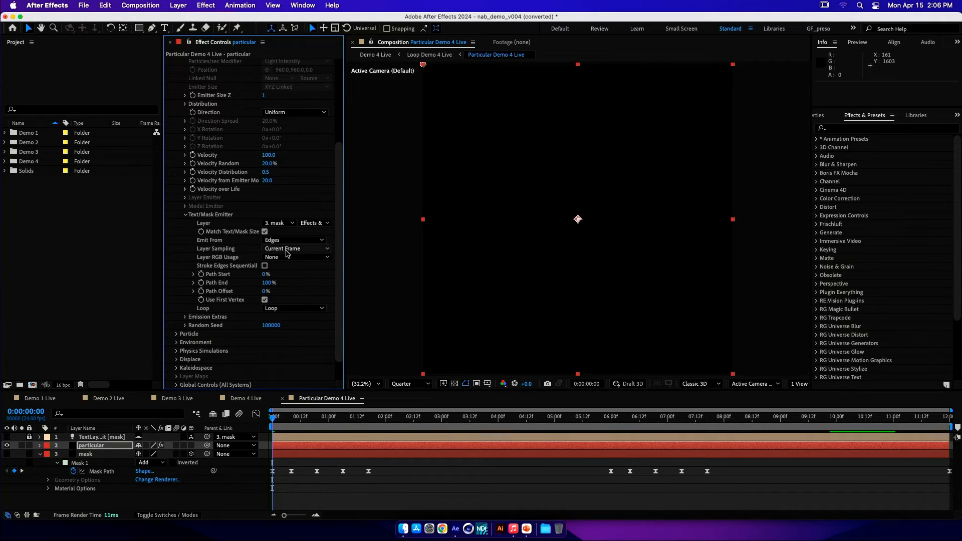
left_click(295, 249)
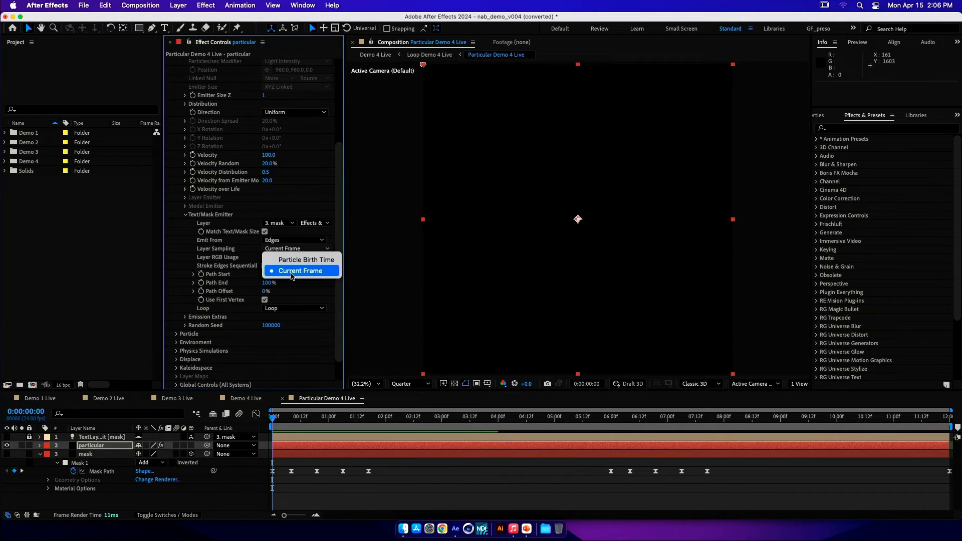
- Set the Text/Mask Emitter's Layer Sampling to Current Frame and open Particular's Designer
left_click(292, 271)
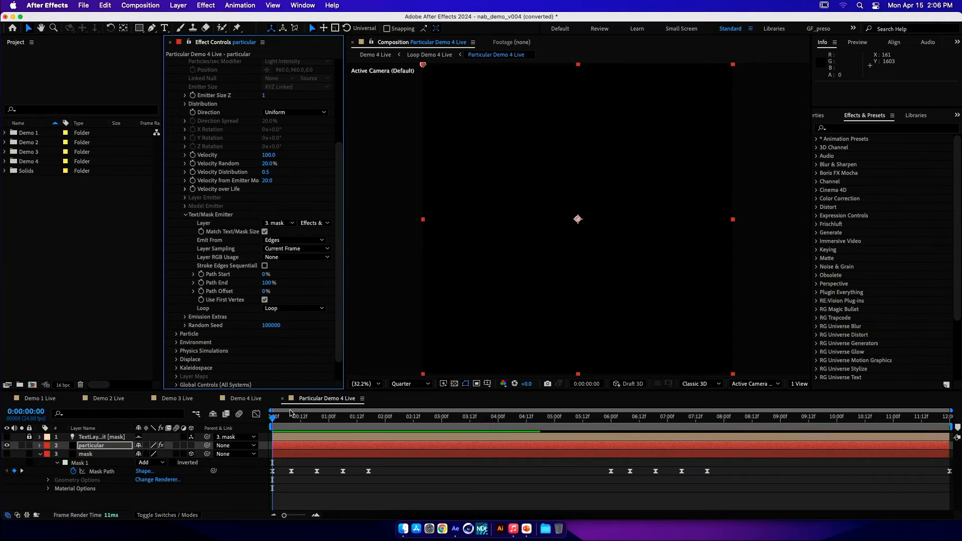
scroll(269, 210, "up", 5)
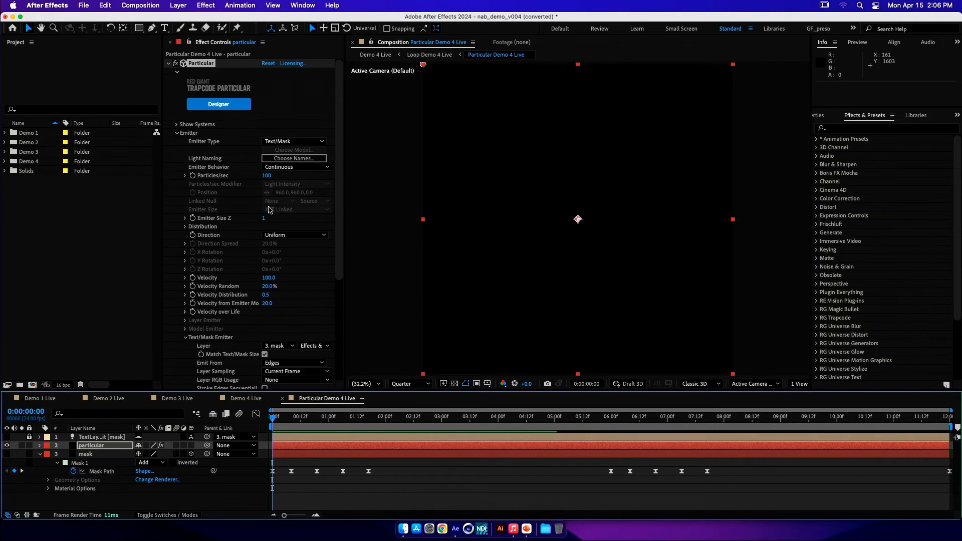
left_click(225, 107)
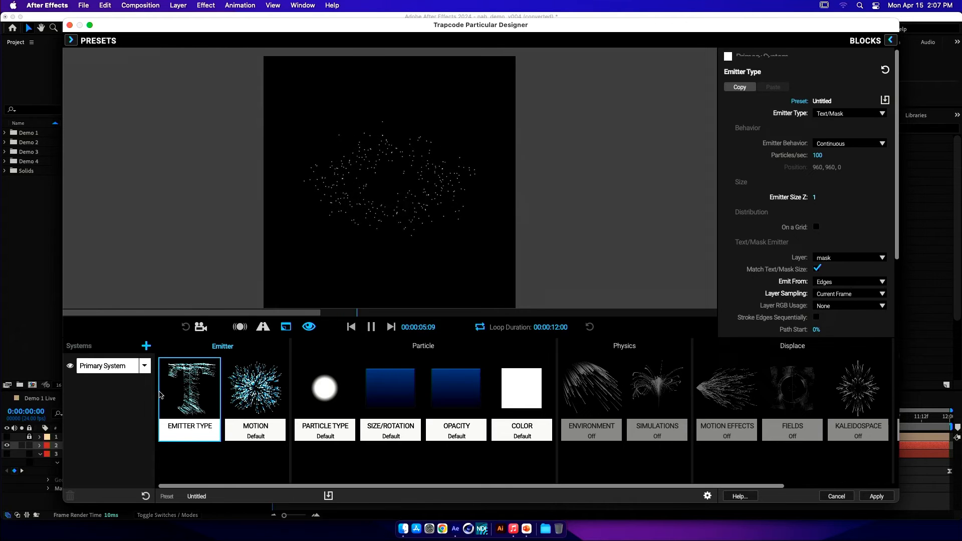
- Set the primary system's particle life to 6 seconds
left_click(314, 385)
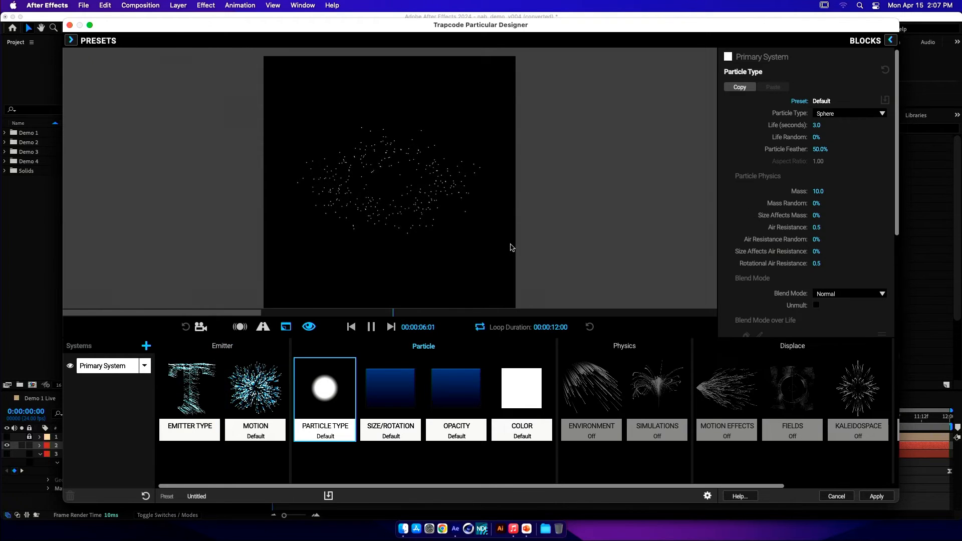
left_click(821, 126)
type("6")
key("Return")
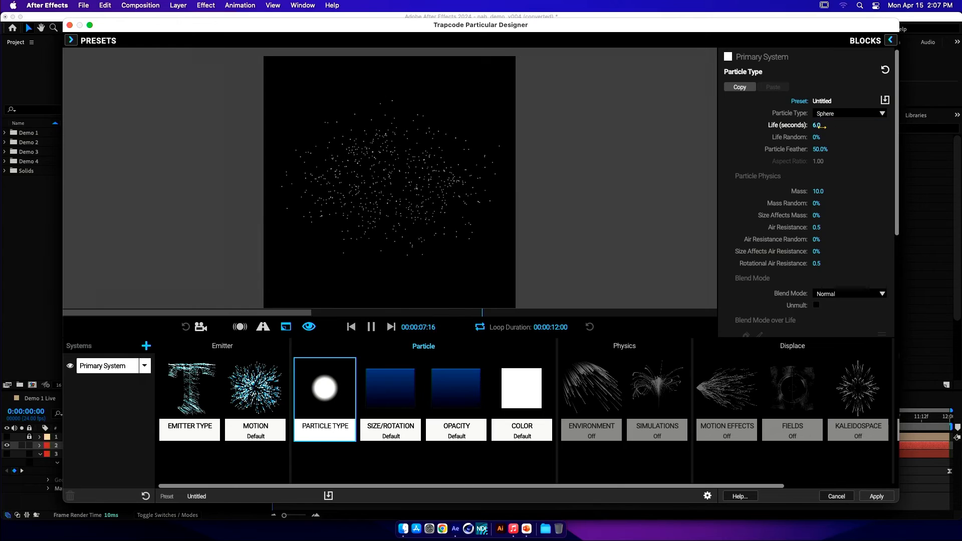
- Set the primary system's emission direction to Outwards
left_click(247, 411)
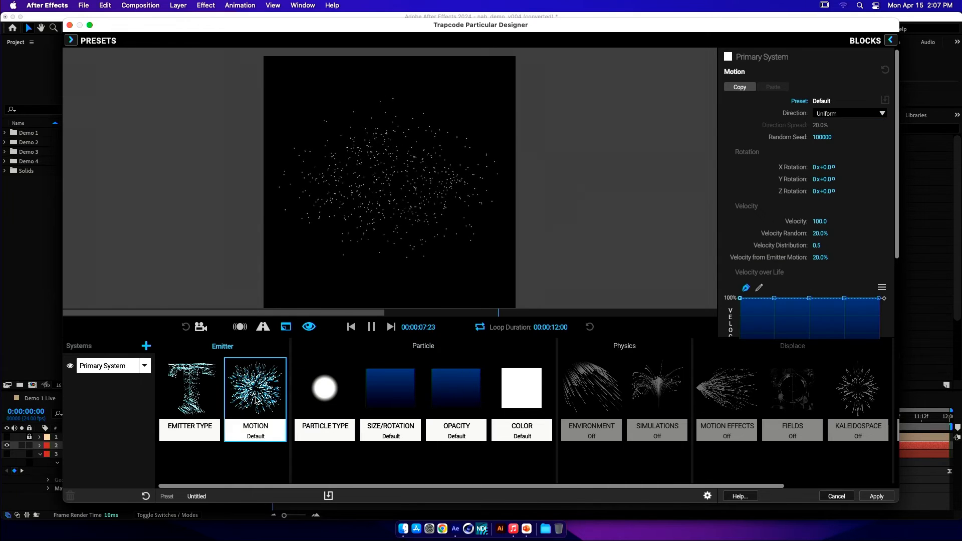
left_click(856, 113)
left_click(852, 158)
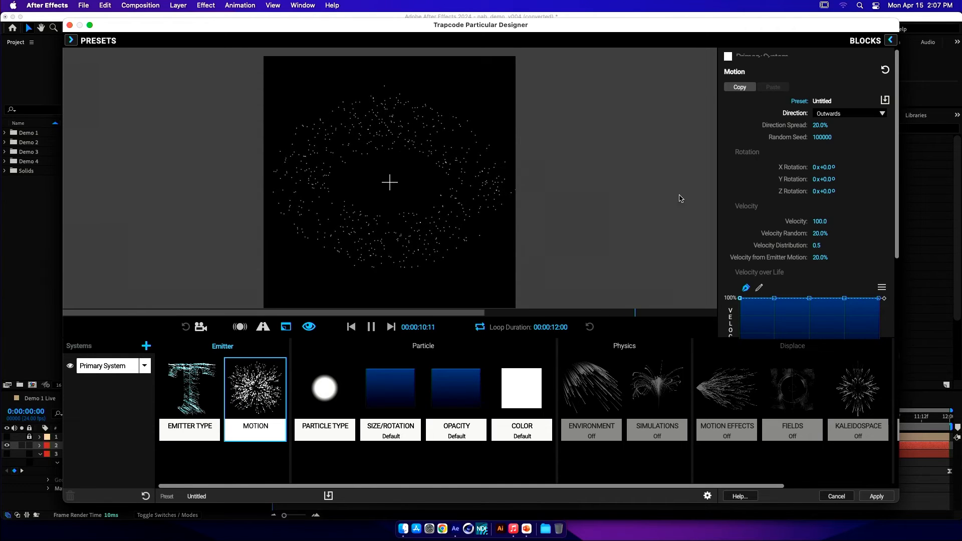
- Set the emitter's Velocity Random to 100% and its Velocity Distribution to 5
left_click(819, 233)
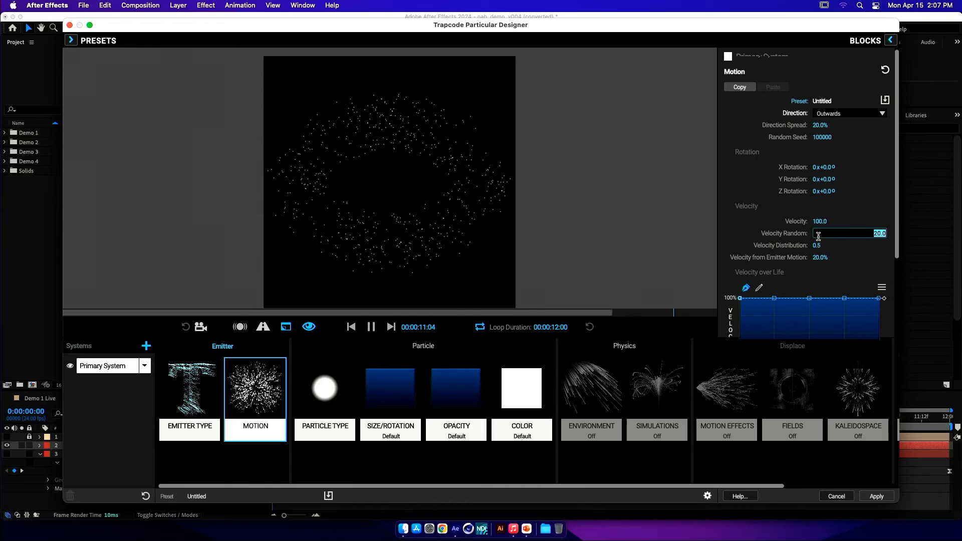
type("100")
key("Return")
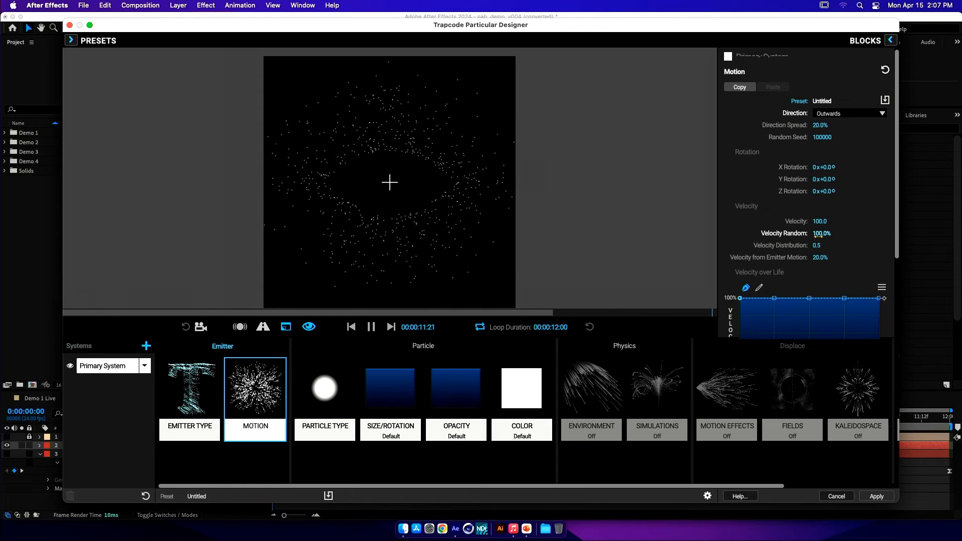
left_click(817, 246)
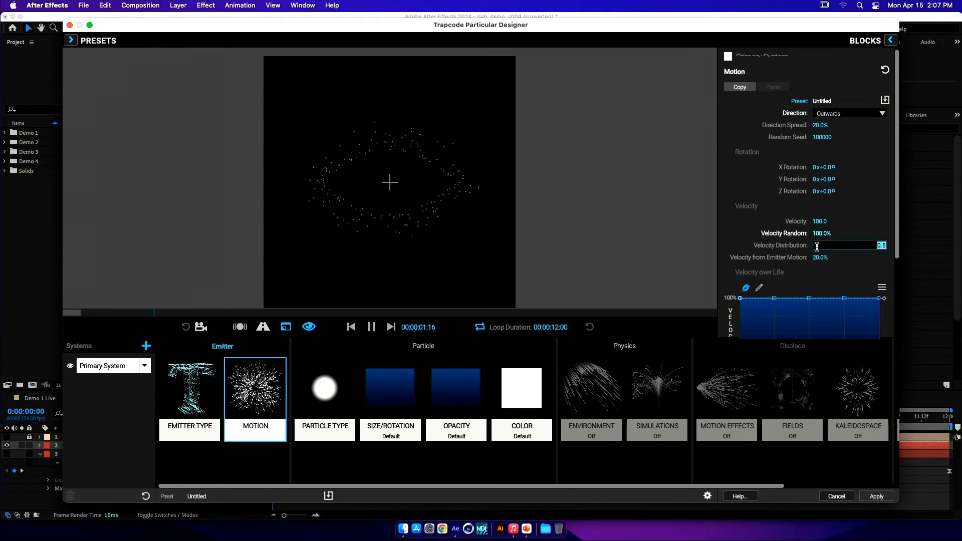
type("5")
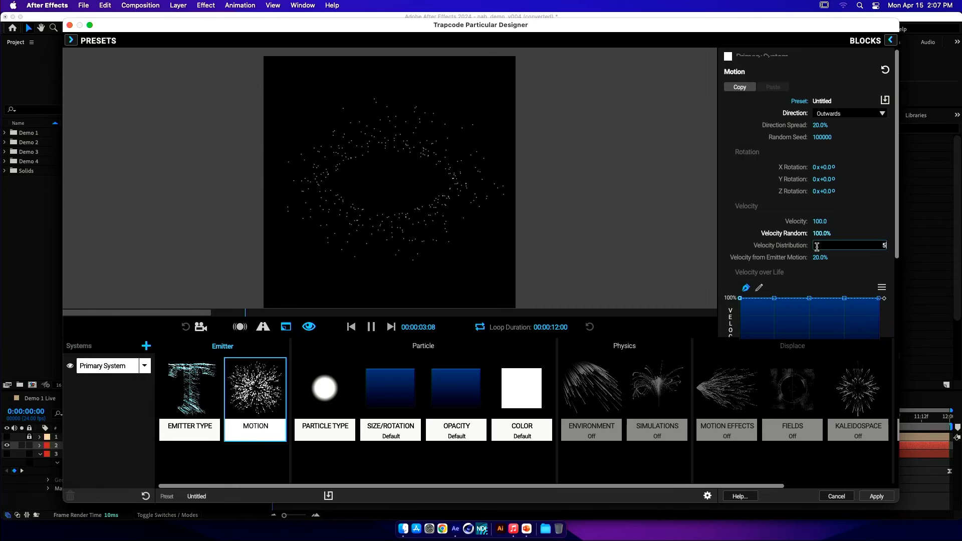
key("Return")
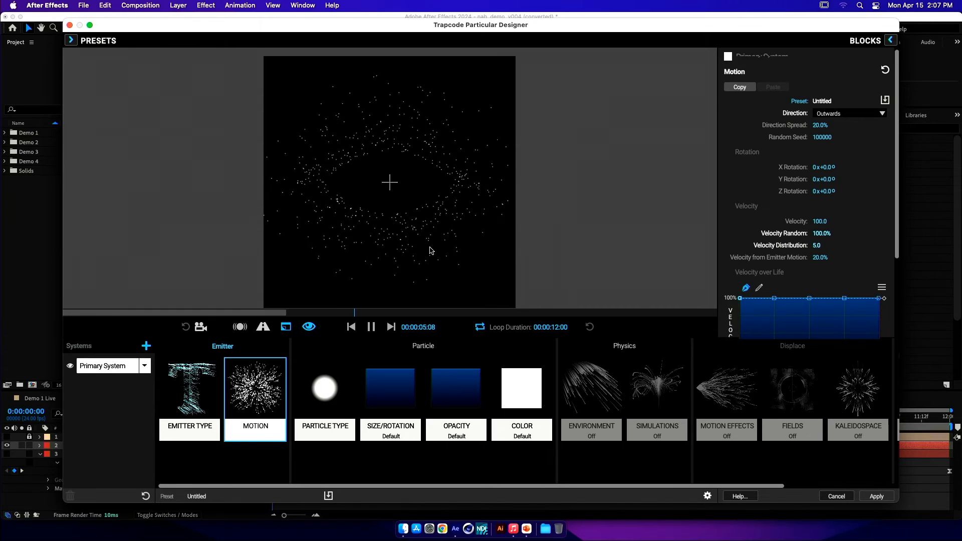
- Change the primary system's particle type to Glow Sphere (No DOF)
left_click(455, 387)
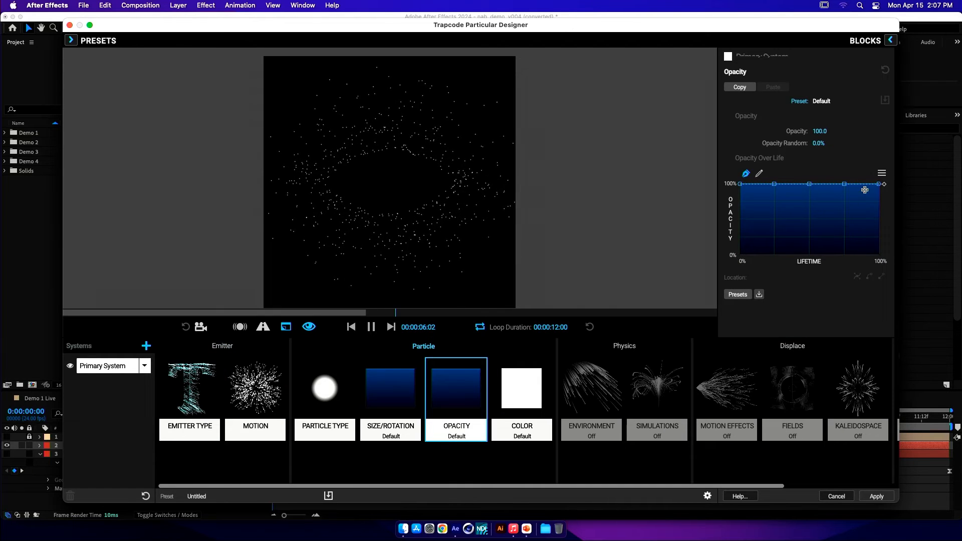
left_click(326, 377)
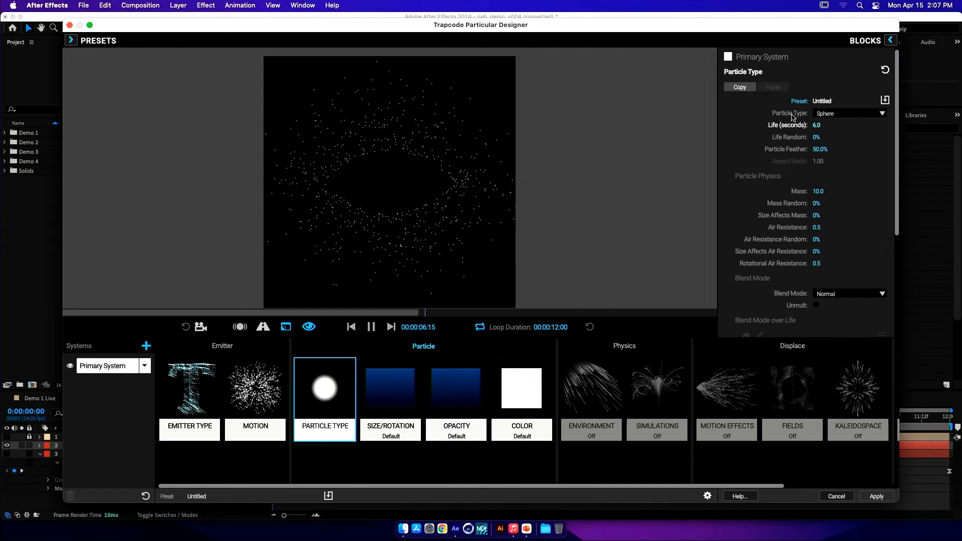
left_click(842, 113)
left_click(840, 131)
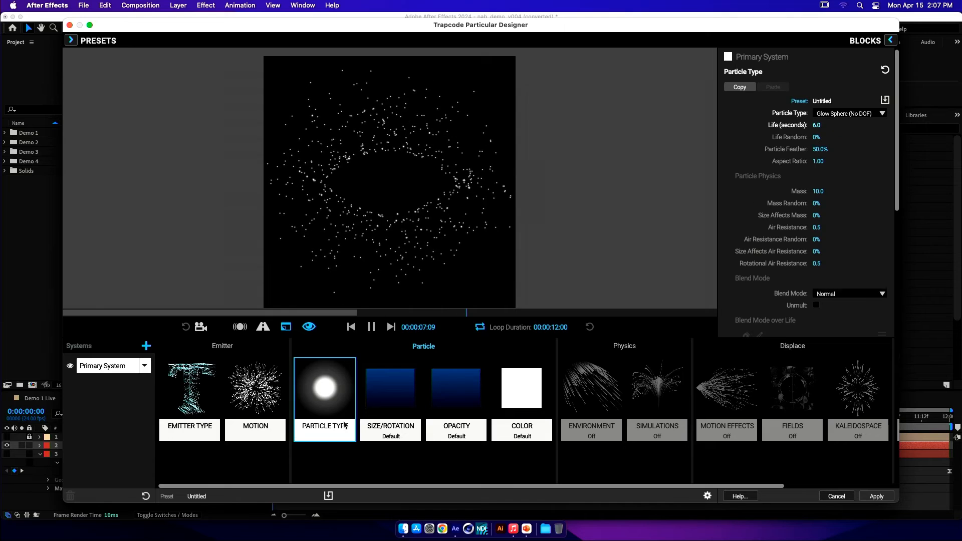
- Apply the Linear Slope curve preset to the particles' Opacity Over Life
left_click(439, 380)
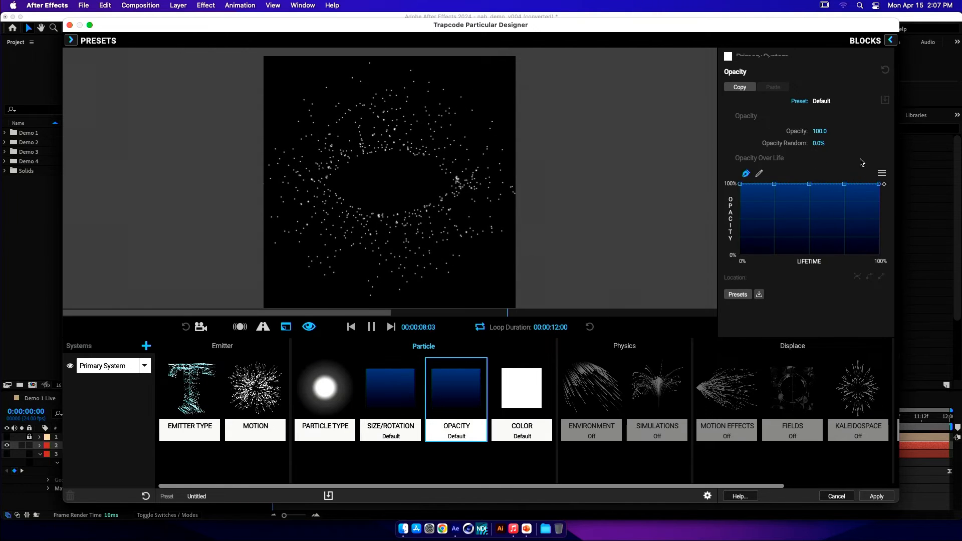
left_click(745, 298)
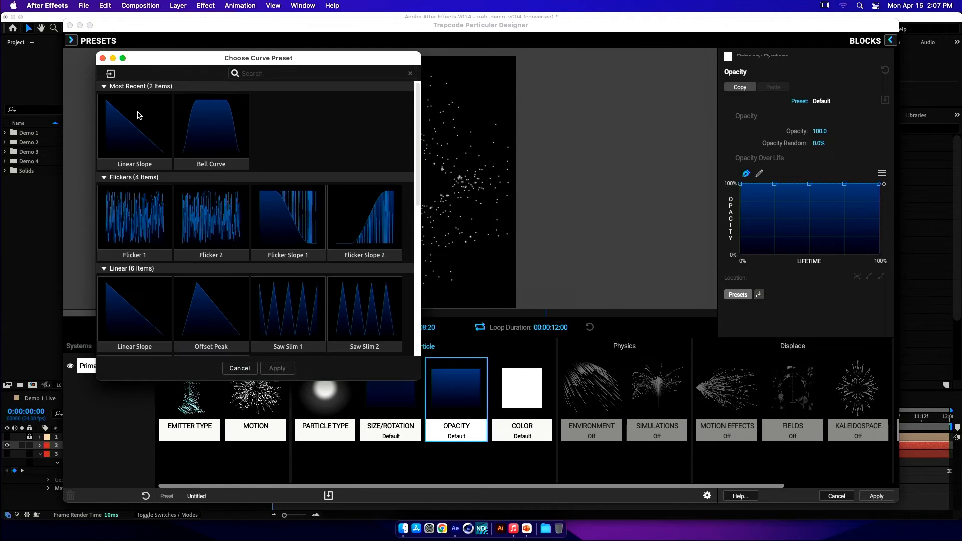
left_click(155, 135)
left_click(290, 369)
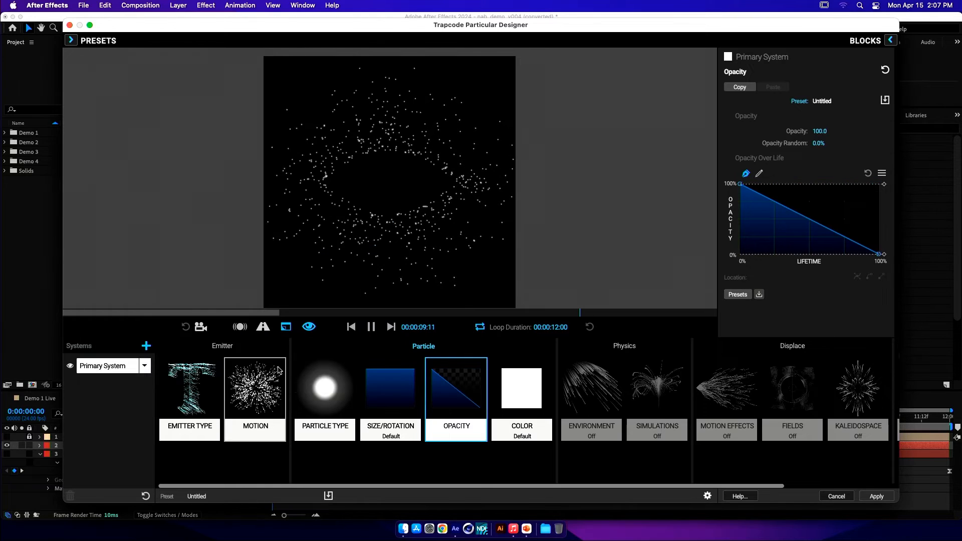
- Set the primary system's emitter to 300 particles per second
left_click(190, 391)
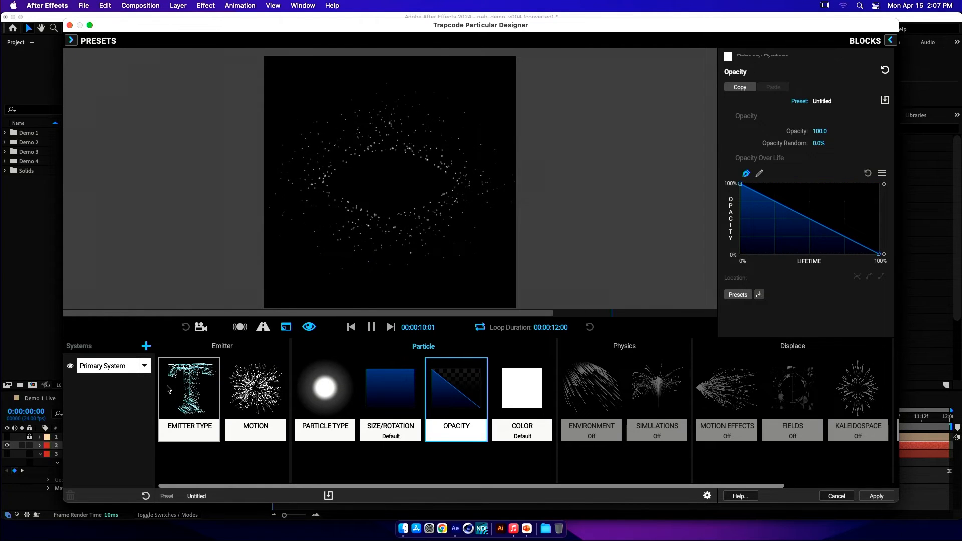
left_click(818, 156)
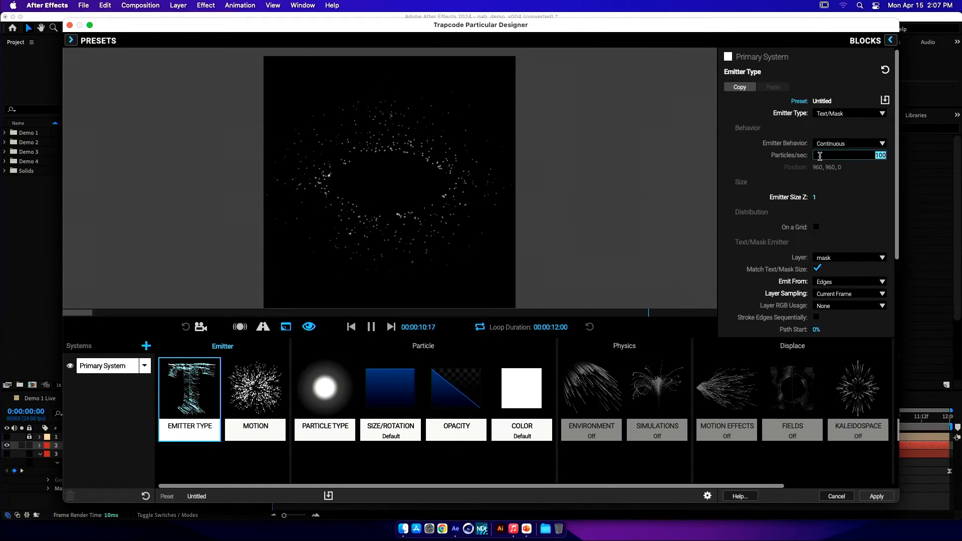
type("300")
key("Return")
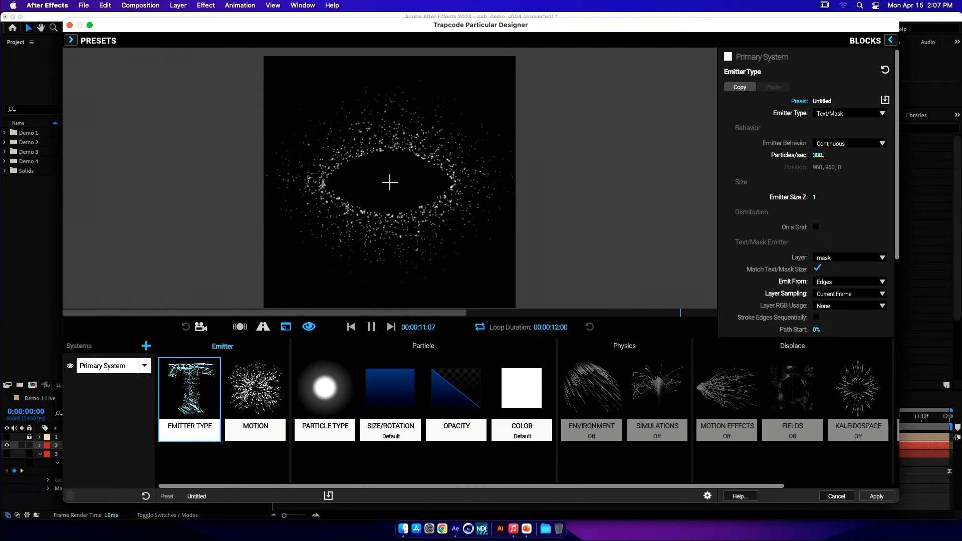
- Set the particle color mode to Random from Gradient
left_click(534, 399)
left_click(880, 132)
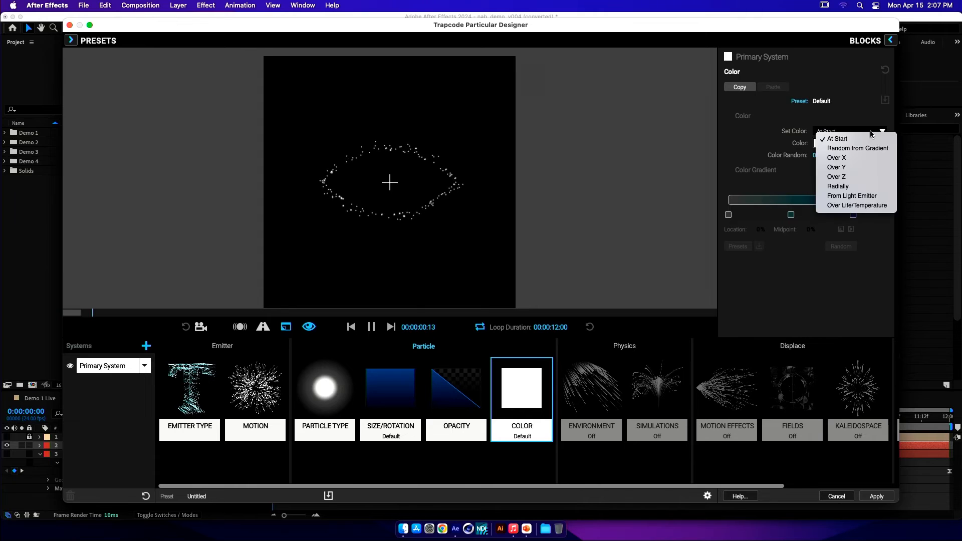
left_click(868, 149)
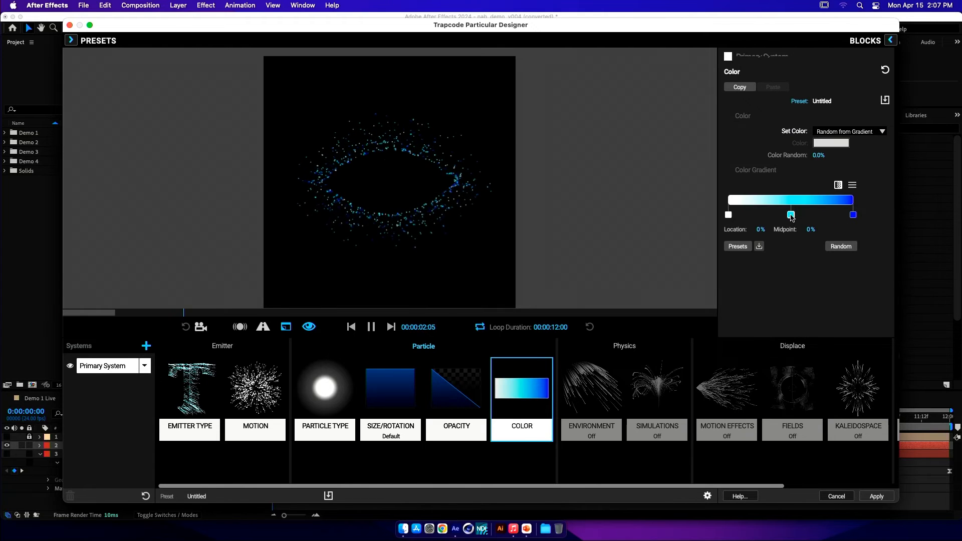
- Remove the gradient's middle cyan stop and change the blue end stop to orange-red
double_click(853, 214)
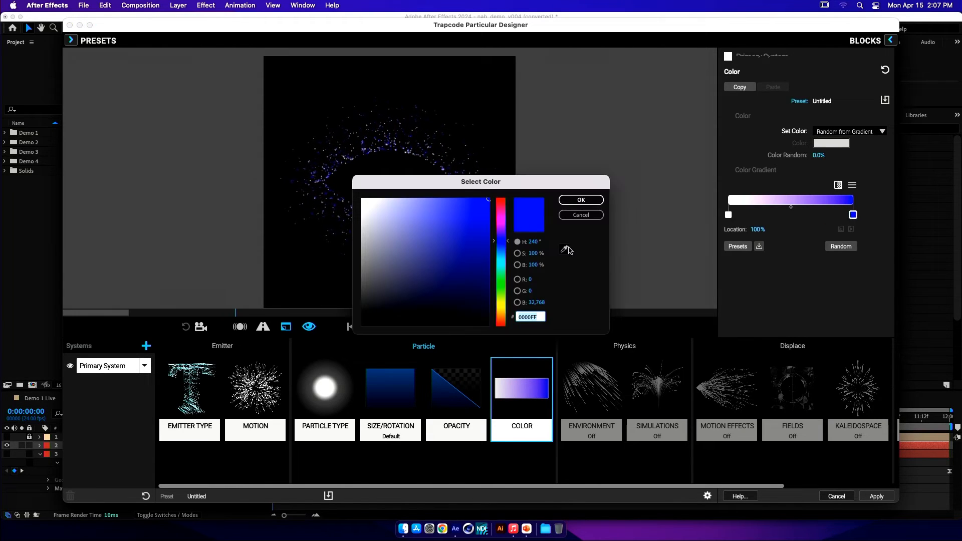
left_click(500, 323)
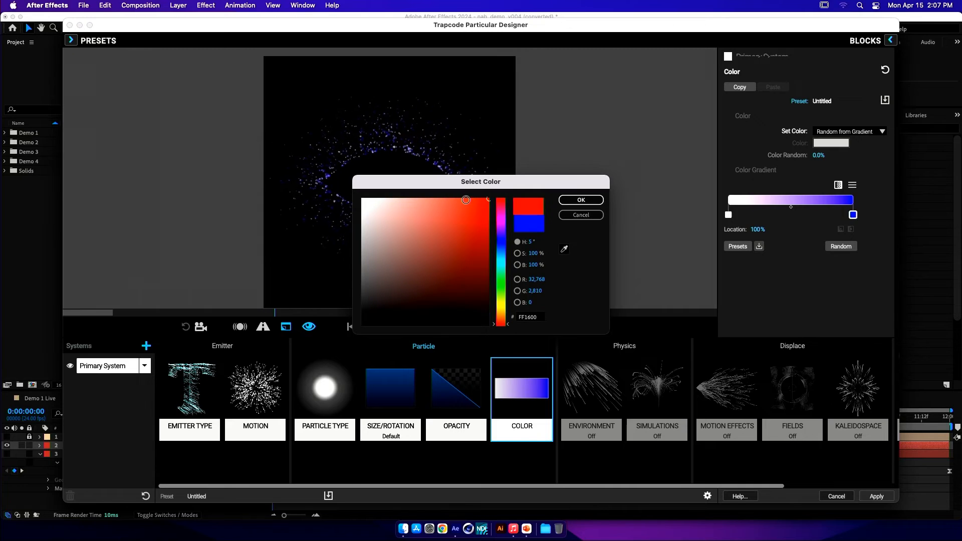
left_click(466, 209)
left_click(580, 200)
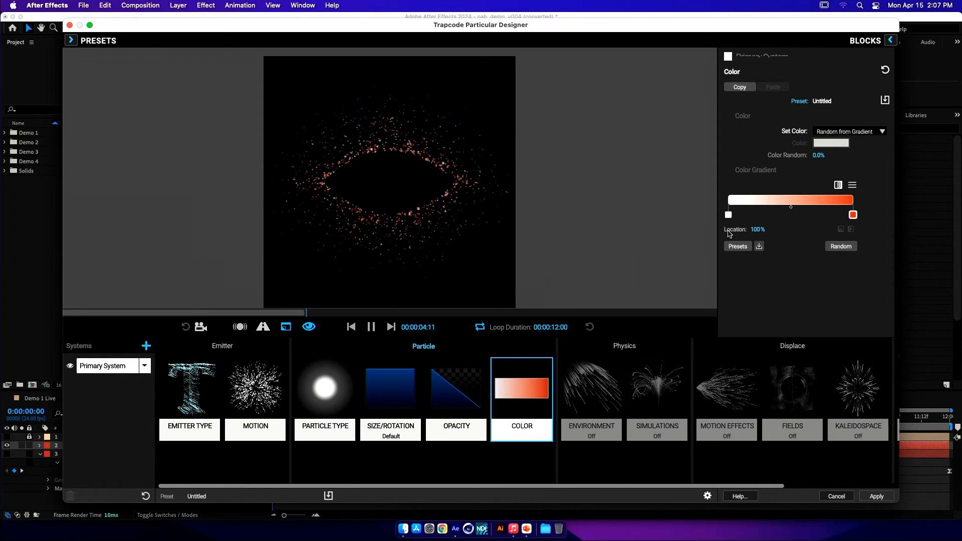
- Change the gradient's white starting stop to light orange, F6A855
double_click(728, 215)
left_click(500, 315)
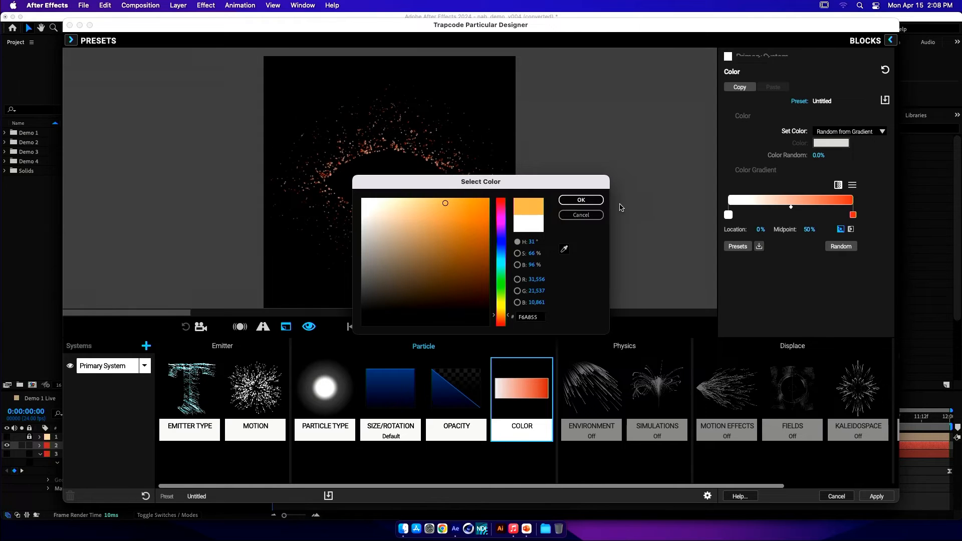
left_click(579, 202)
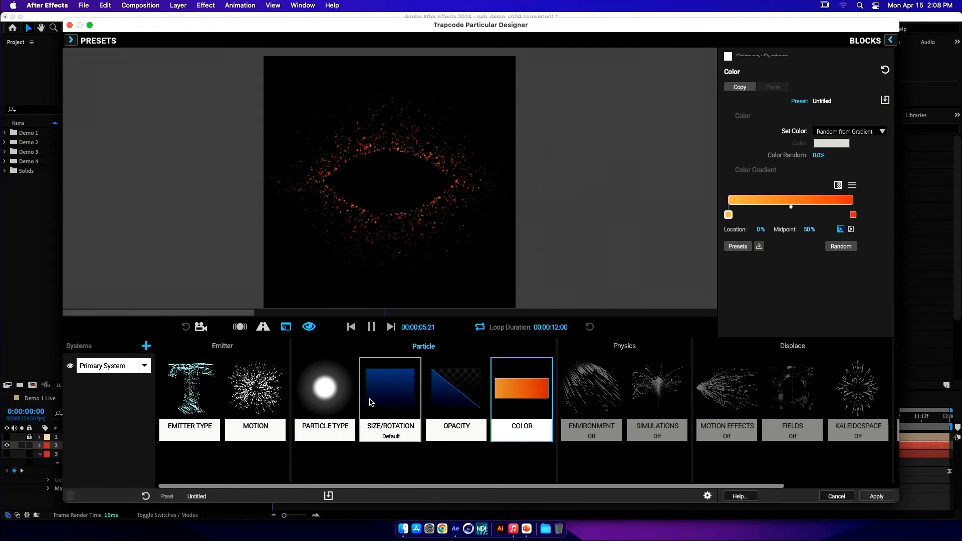
- Set the primary system's particle Blend Mode to Add
left_click(321, 388)
left_click(851, 293)
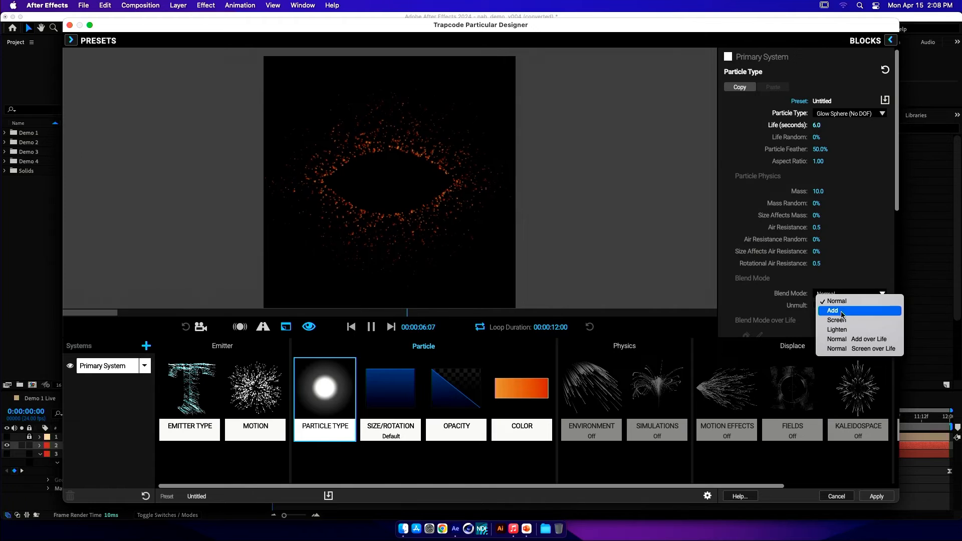
left_click(842, 313)
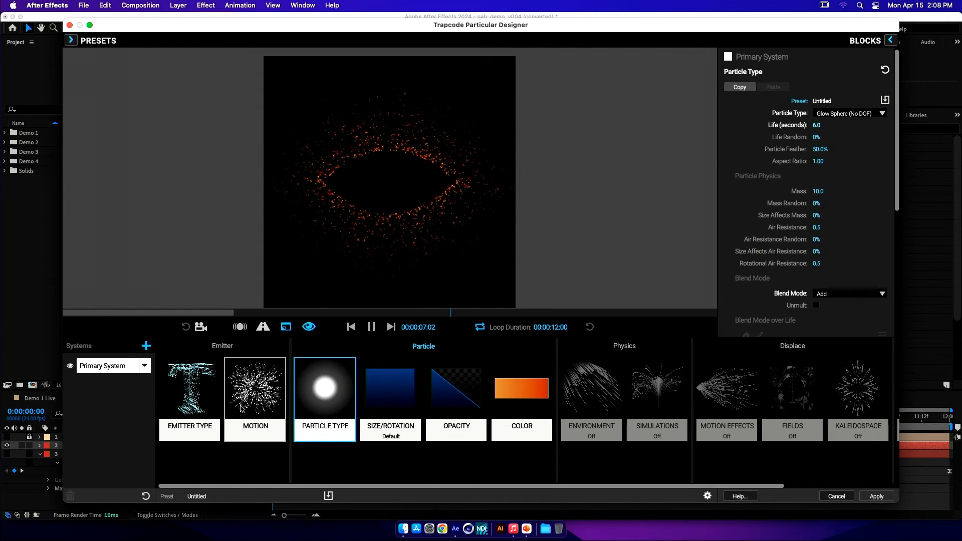
- Duplicate the primary particle system and set the copy's Text/Mask emitter to emit from Faces
left_click(144, 365)
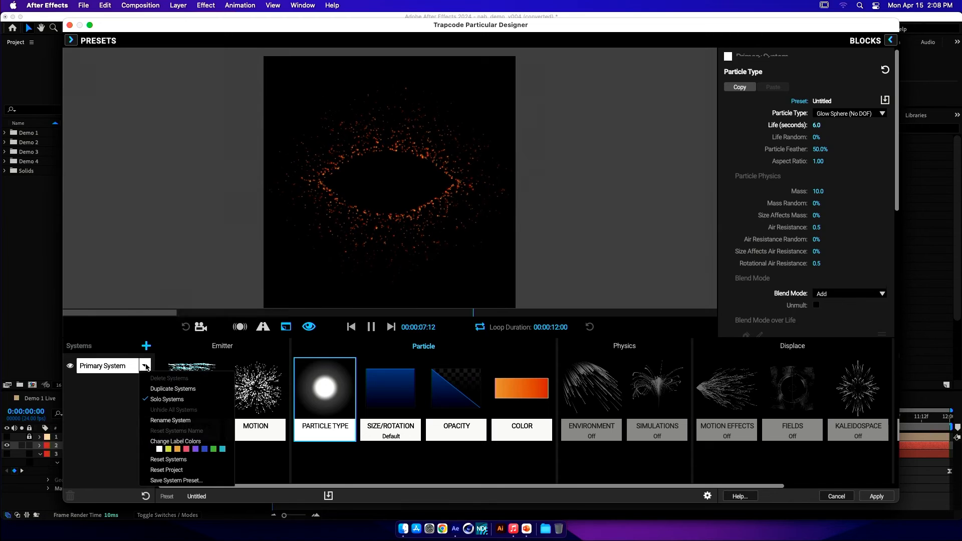
left_click(157, 389)
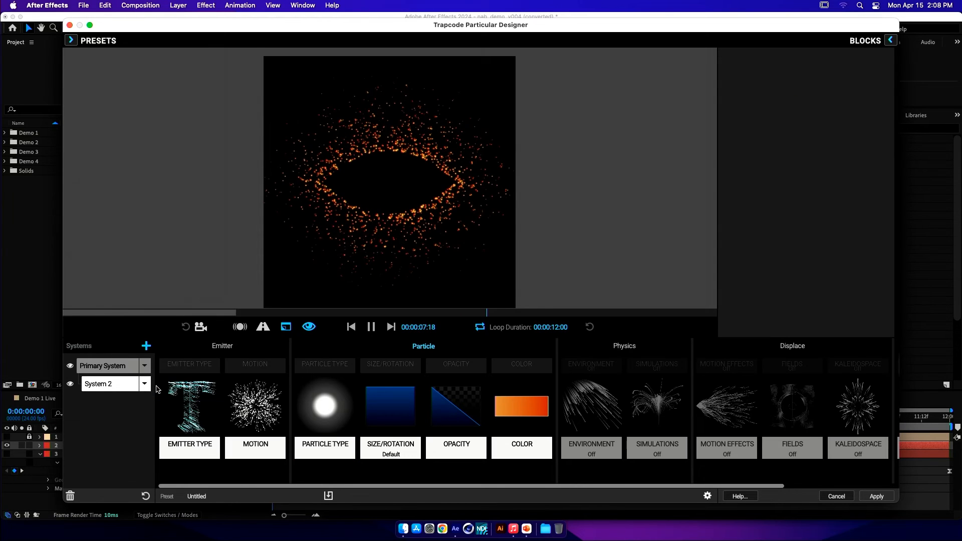
left_click(203, 410)
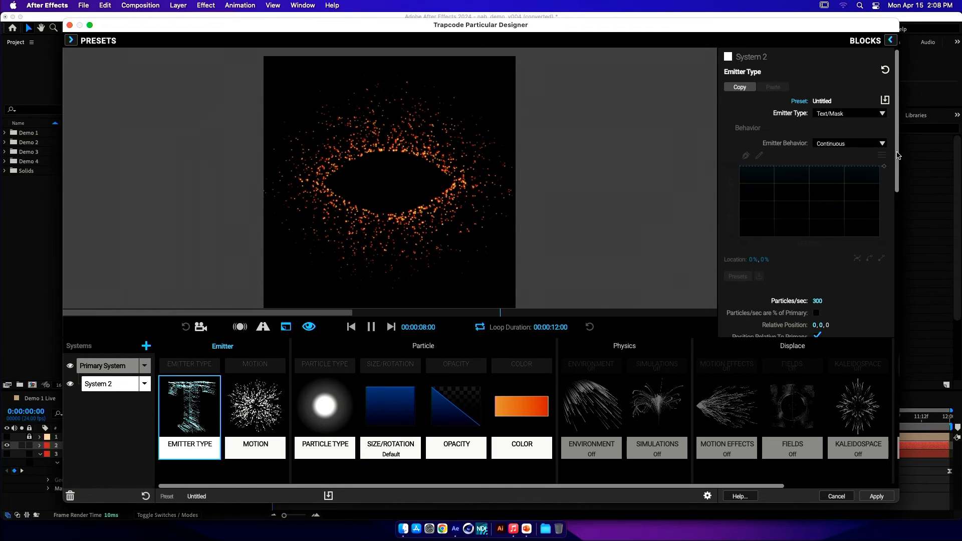
scroll(878, 307, "down", 10)
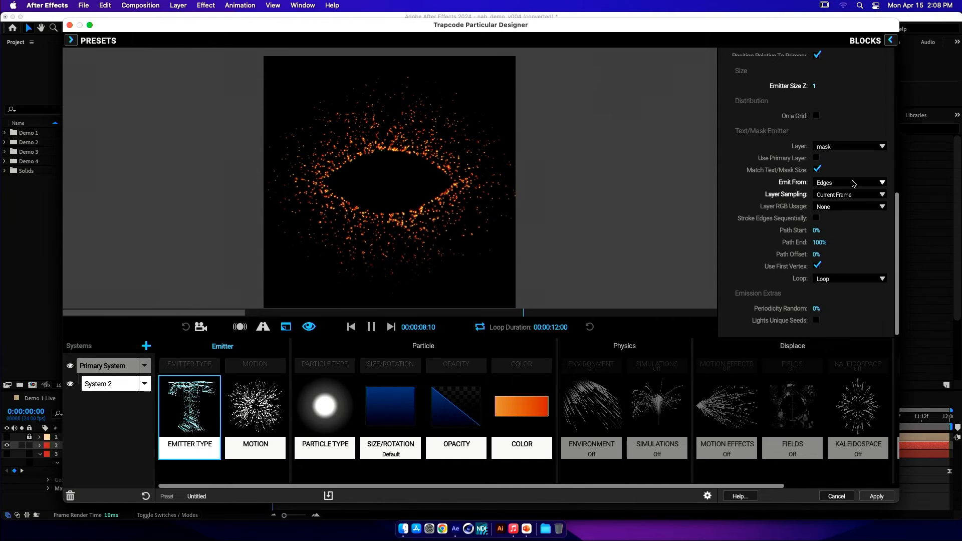
left_click(842, 195)
left_click(832, 199)
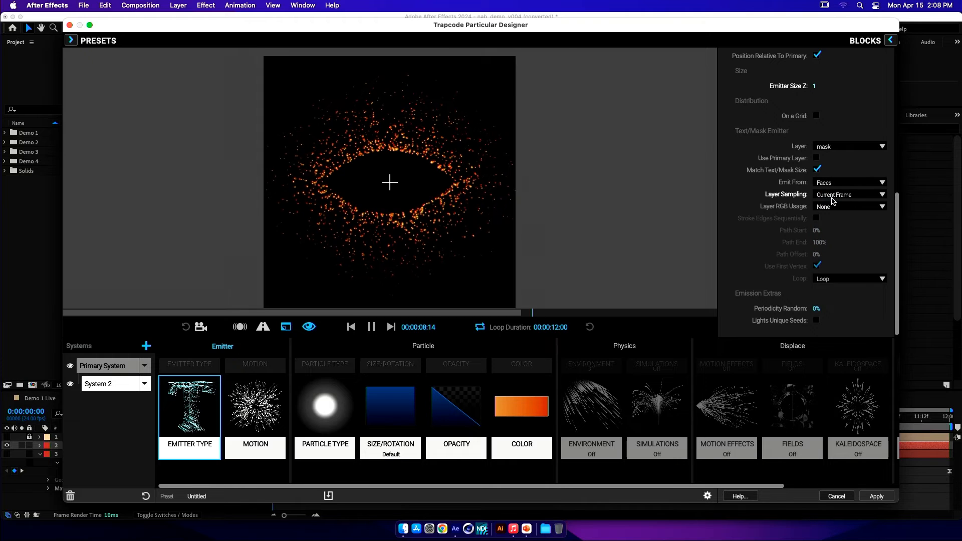
- Apply the Zero Motion preset to System 2's emitter motion
left_click(242, 414)
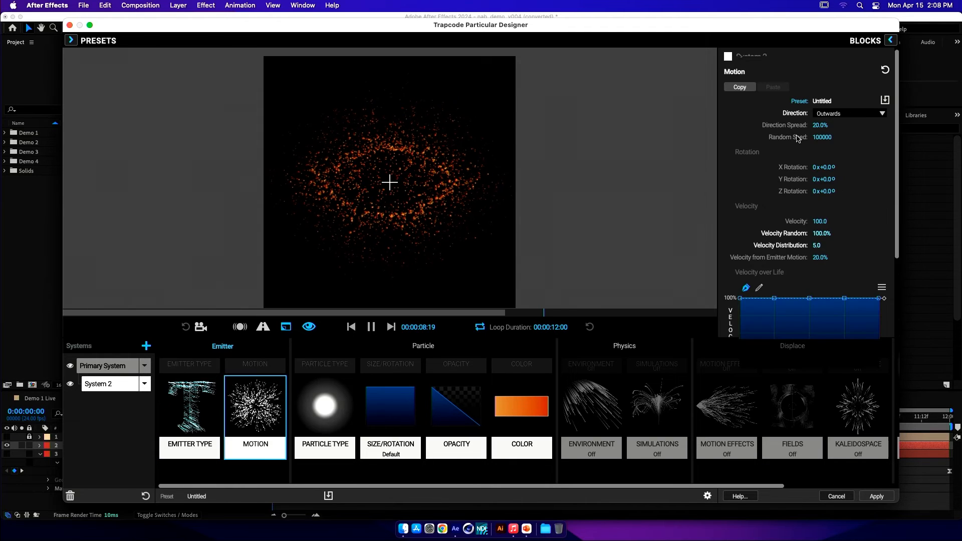
left_click(836, 114)
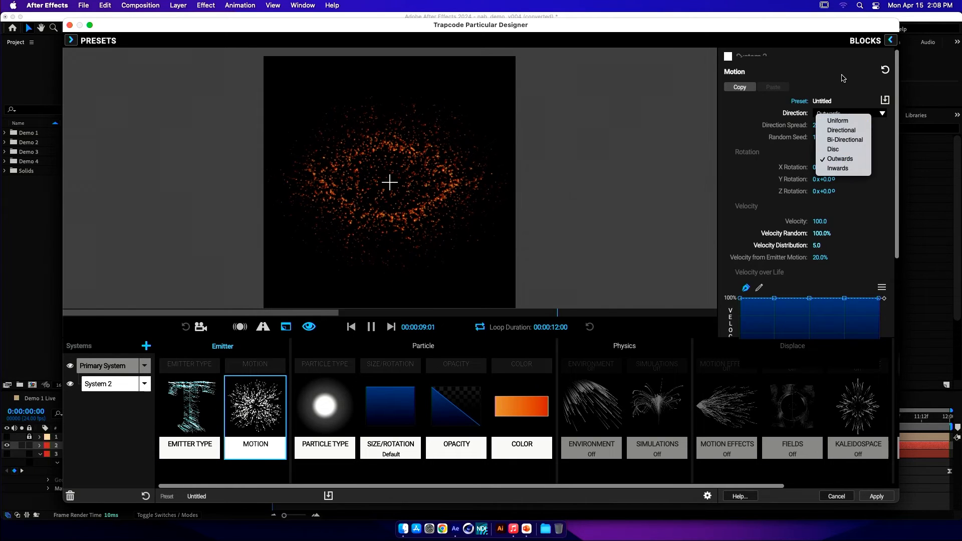
left_click(841, 131)
left_click(890, 40)
left_click(706, 295)
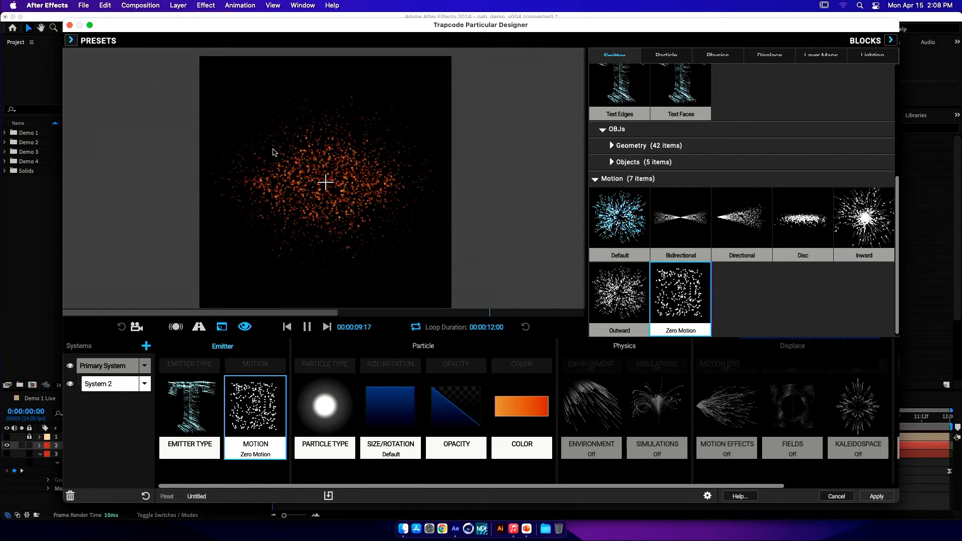
- Set System 2's emission to 500 particles per second and apply the Designer changes to the particular layer
left_click(198, 415)
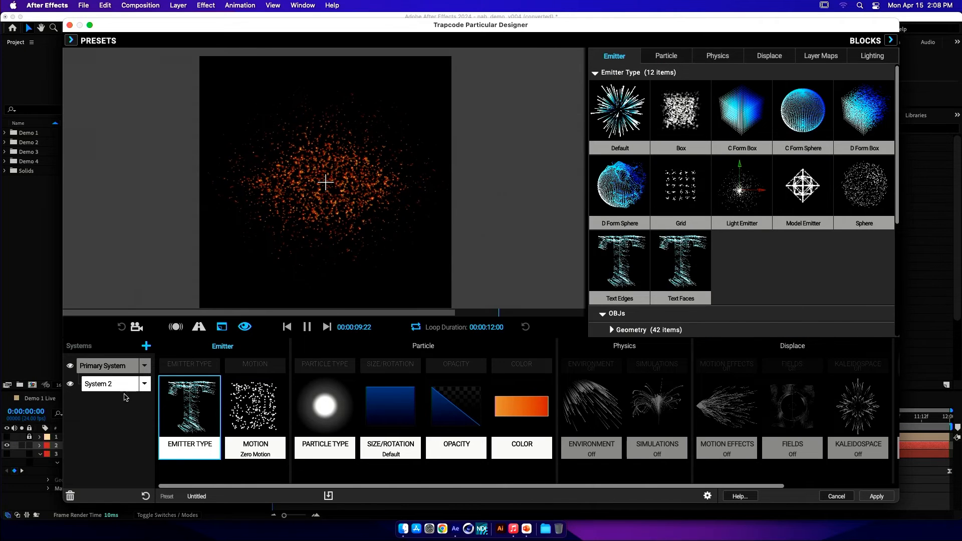
left_click(890, 40)
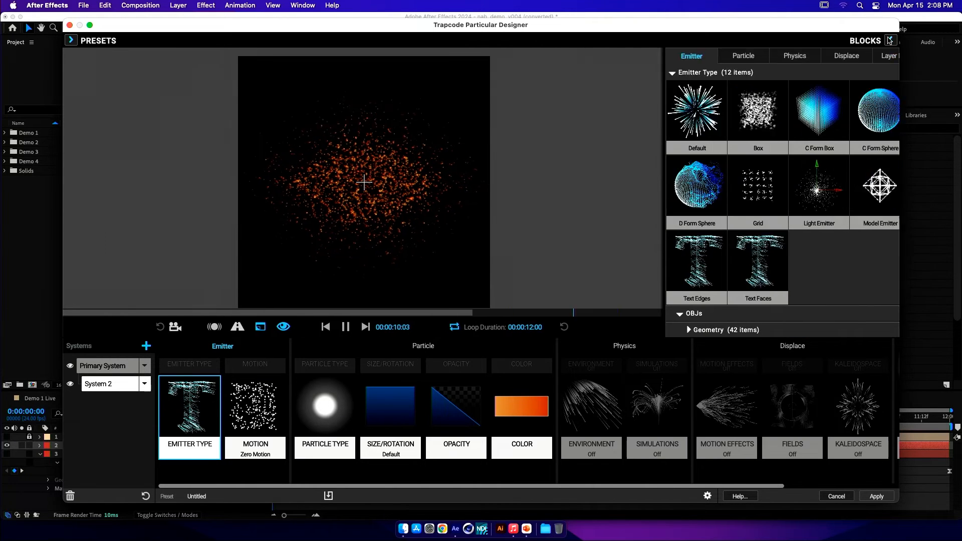
left_click(819, 301)
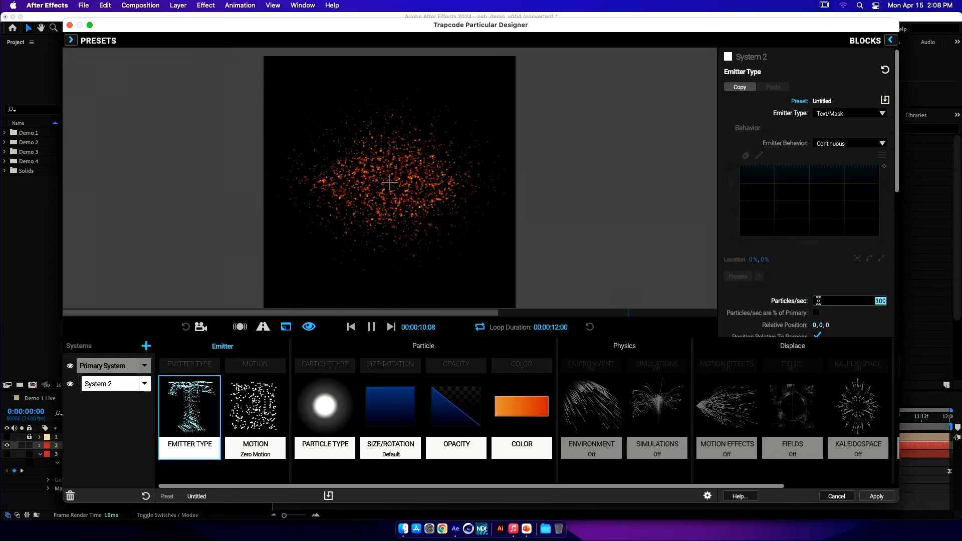
type("500")
key("Return")
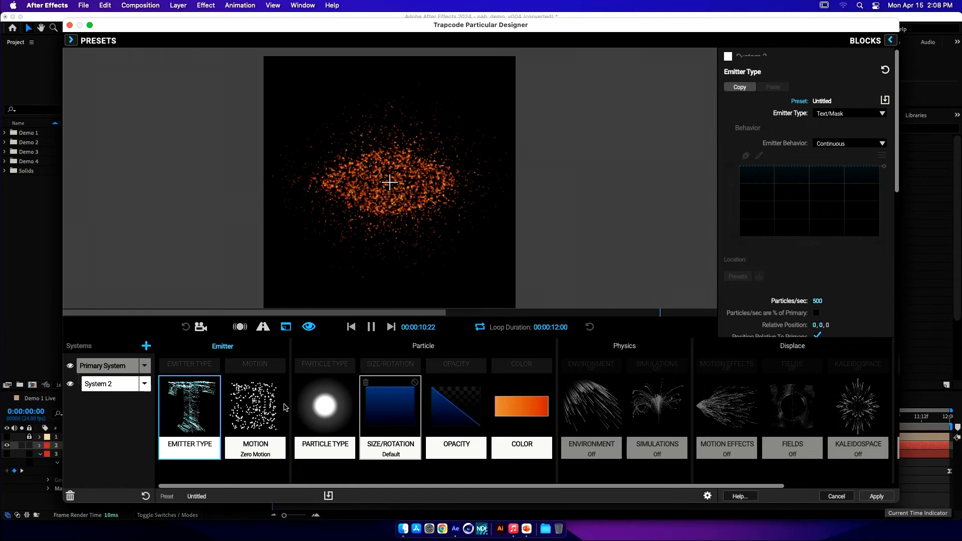
left_click(98, 365)
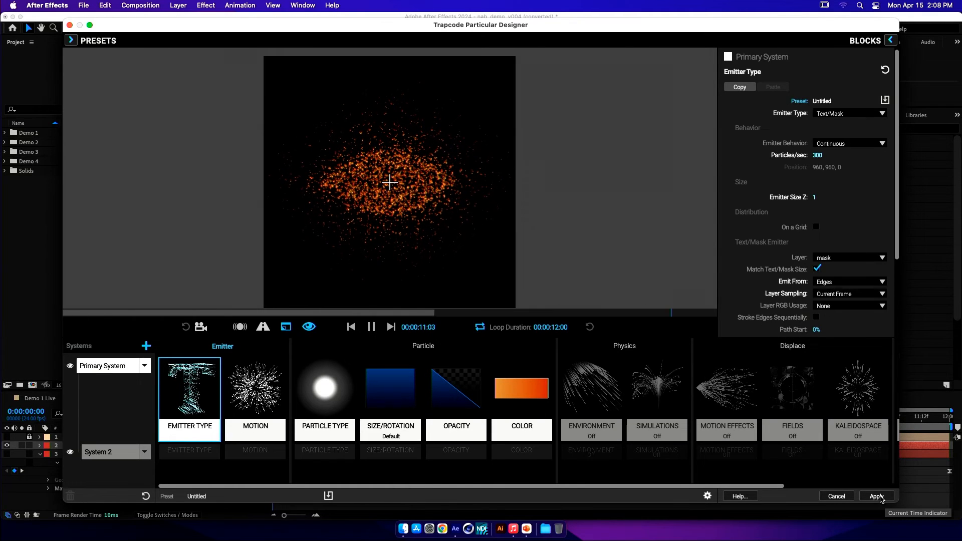
left_click(879, 497)
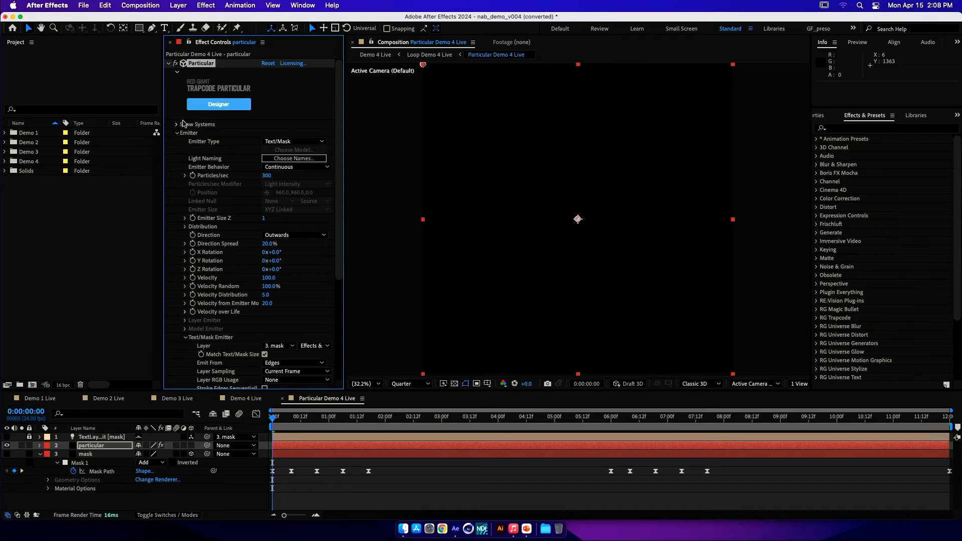
- Keyframe the primary system's Particles/sec at 300 on frame 0 and 0 at 6 seconds, using hold keyframes
left_click(176, 124)
left_click(177, 124)
left_click(192, 176)
key("u")
left_click(612, 420)
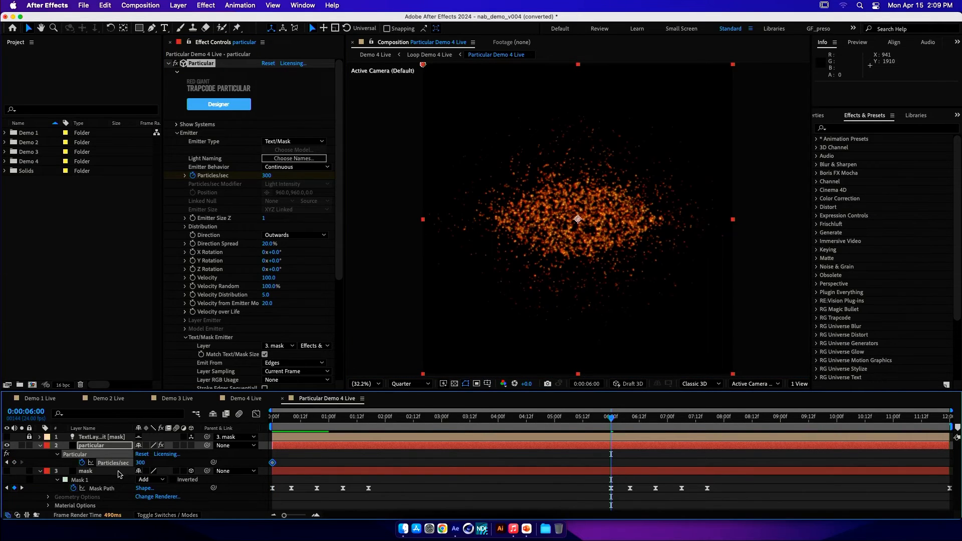
left_click(142, 463)
type("0")
key("Return")
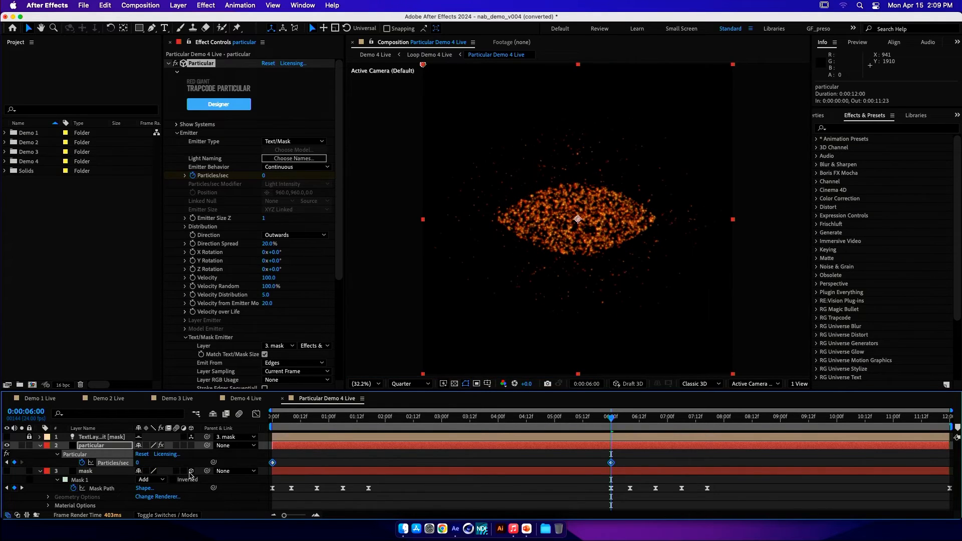
right_click(273, 463)
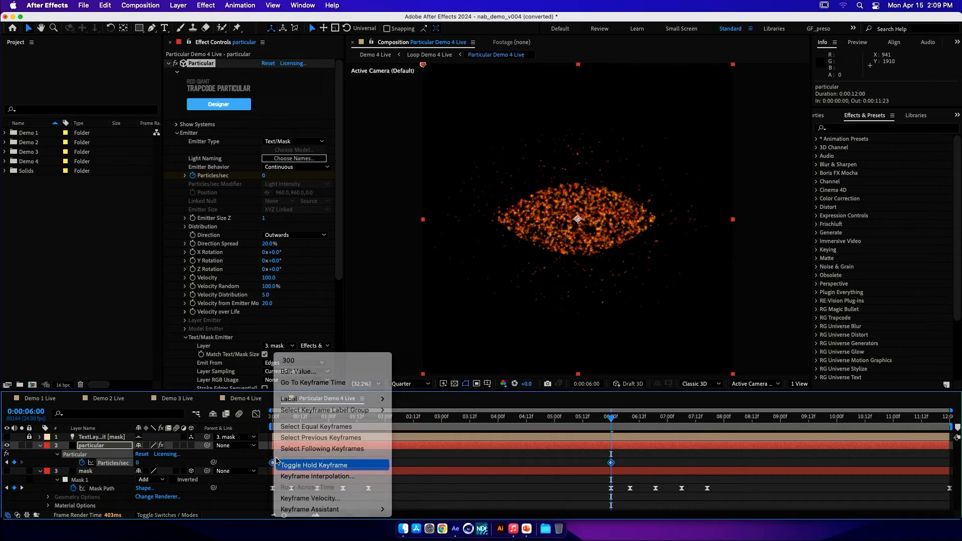
left_click(278, 465)
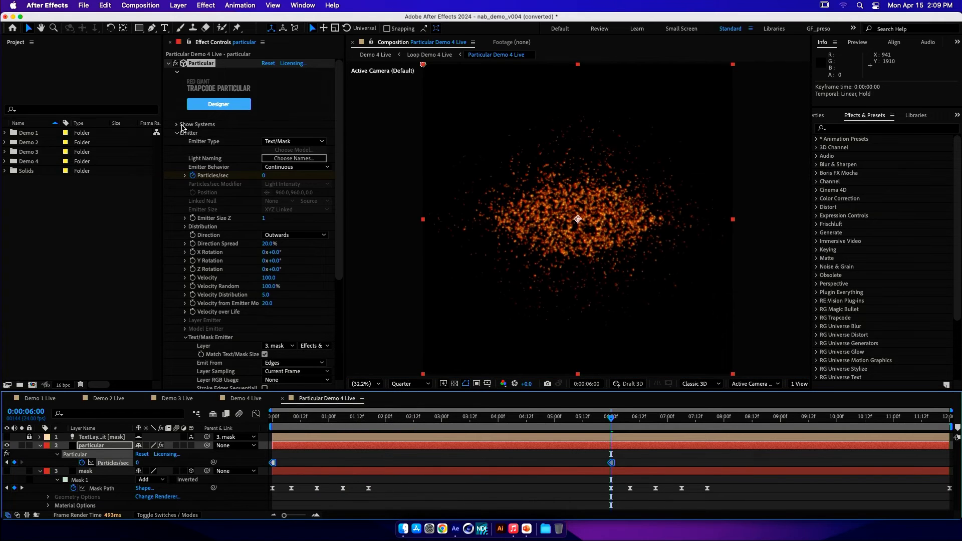
- Keyframe System 2's Particles/sec at 500 on frame 0 and 0 at 6 seconds, using hold keyframes
left_click(178, 125)
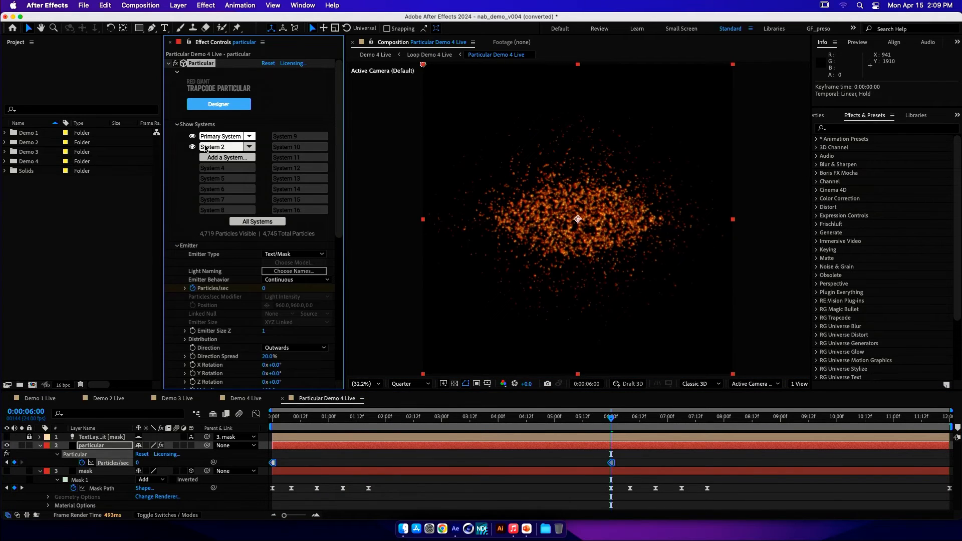
left_click(204, 148)
key("Home")
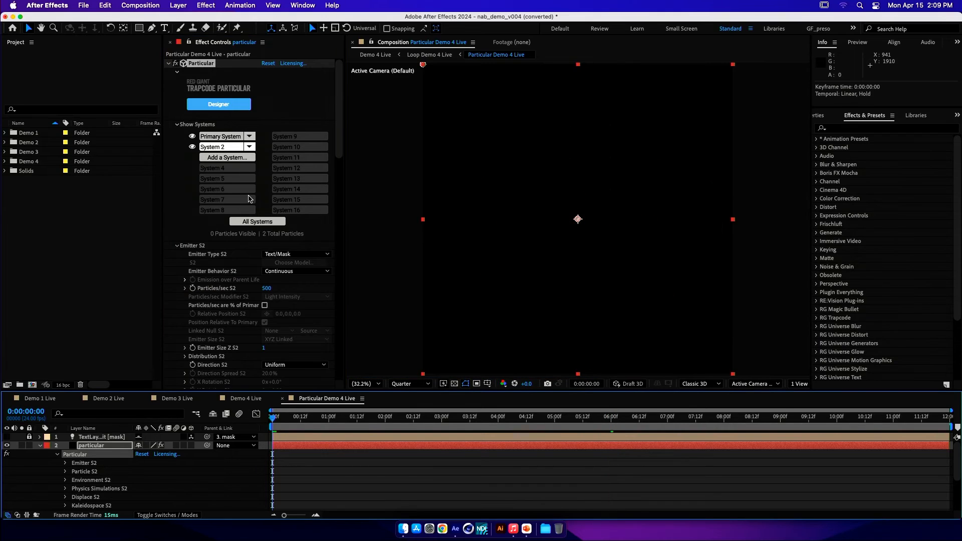
left_click(192, 288)
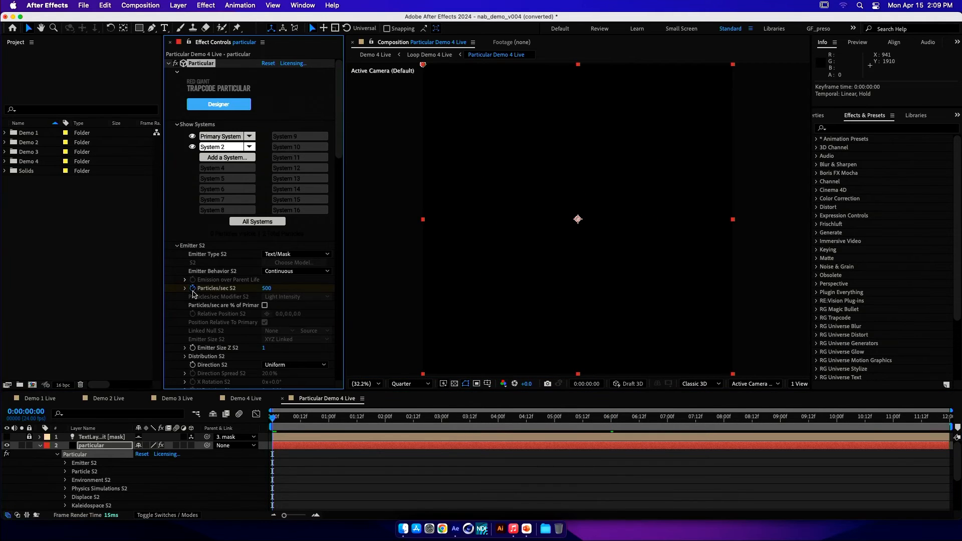
key("u")
left_click(607, 421)
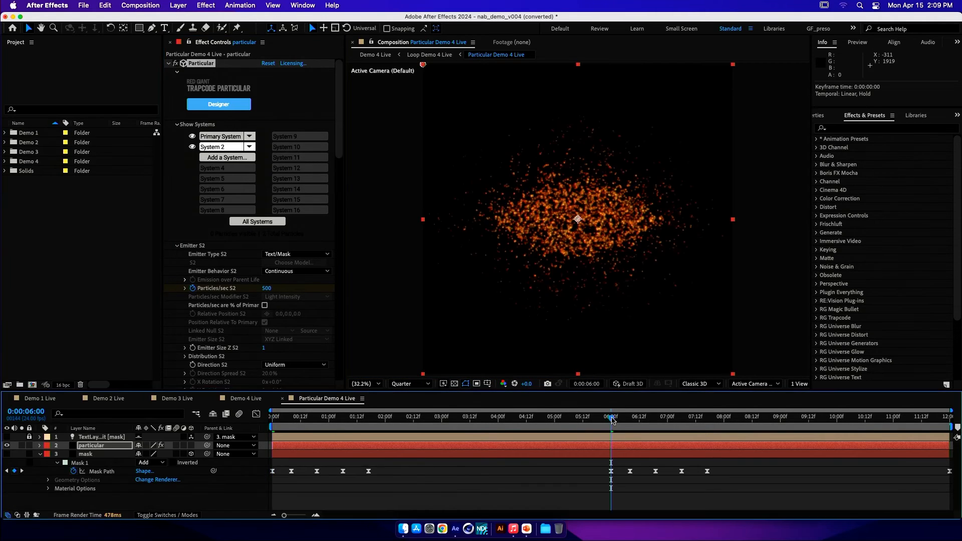
key("u")
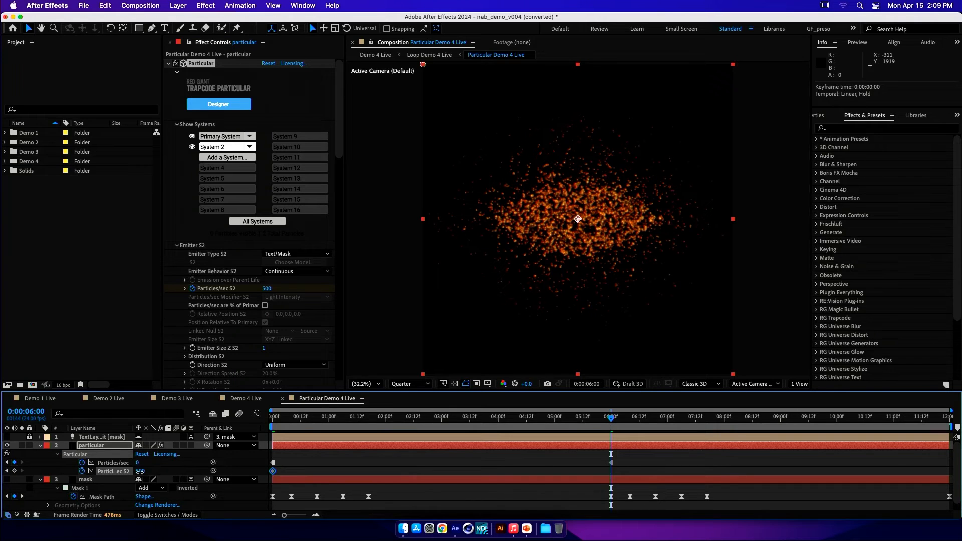
left_click(141, 471)
type("0")
key("Return")
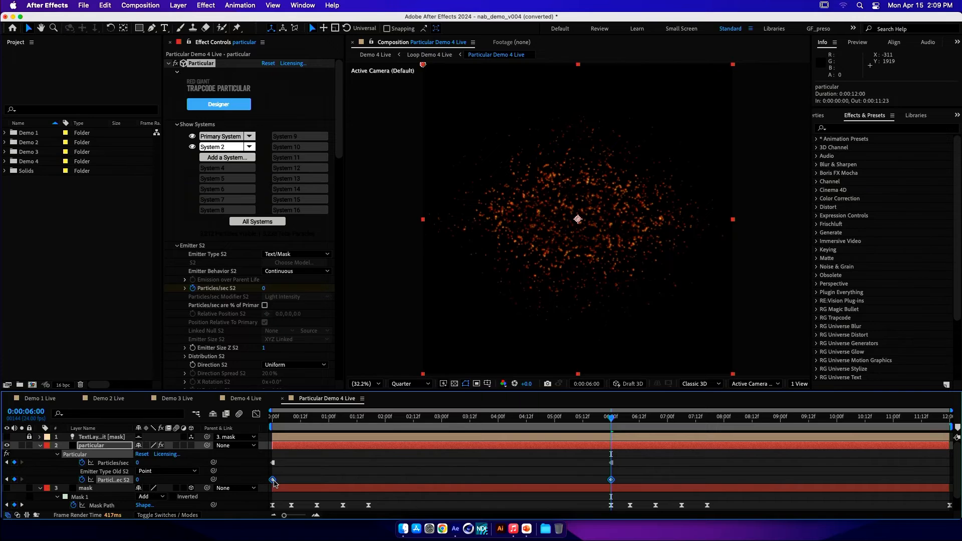
right_click(274, 482)
left_click(288, 465)
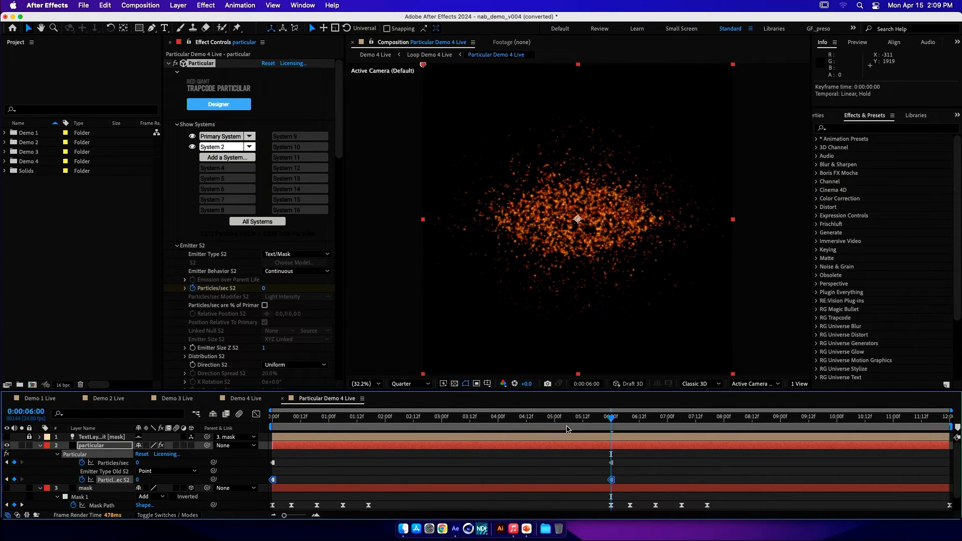
- Scrub through the first six seconds of the particle animation and purge all cache
left_click_drag(311, 419, 613, 420)
left_click_drag(287, 419, 216, 2)
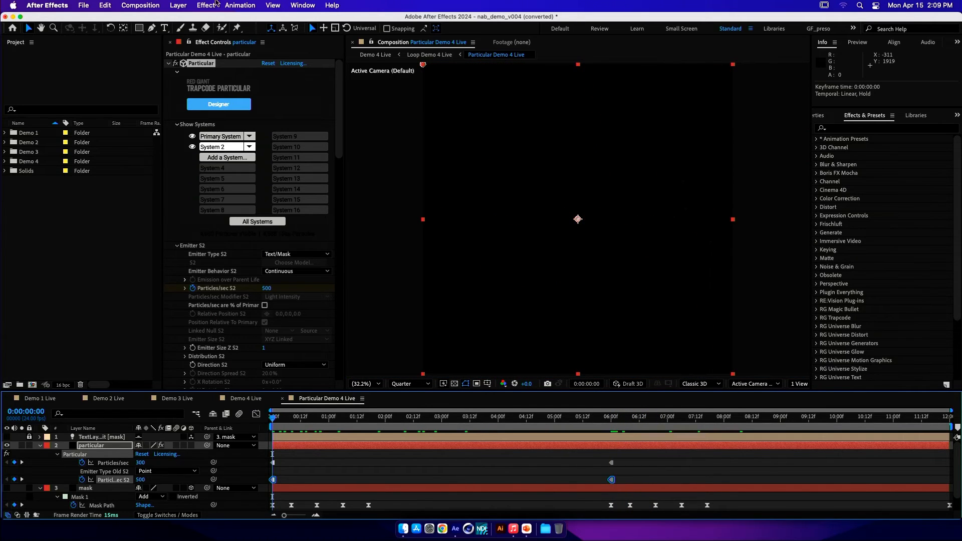
left_click(105, 5)
mouse_move(132, 242)
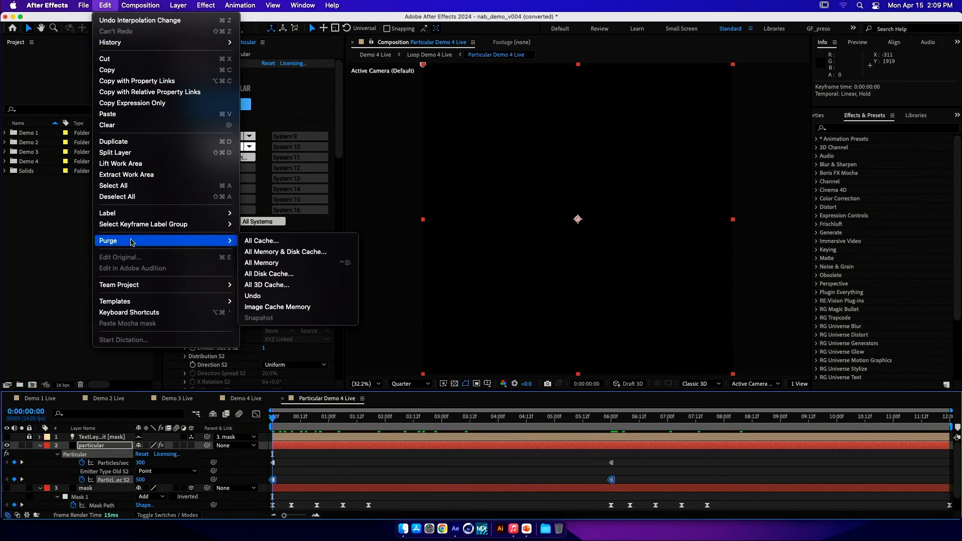
left_click(261, 241)
left_click(564, 295)
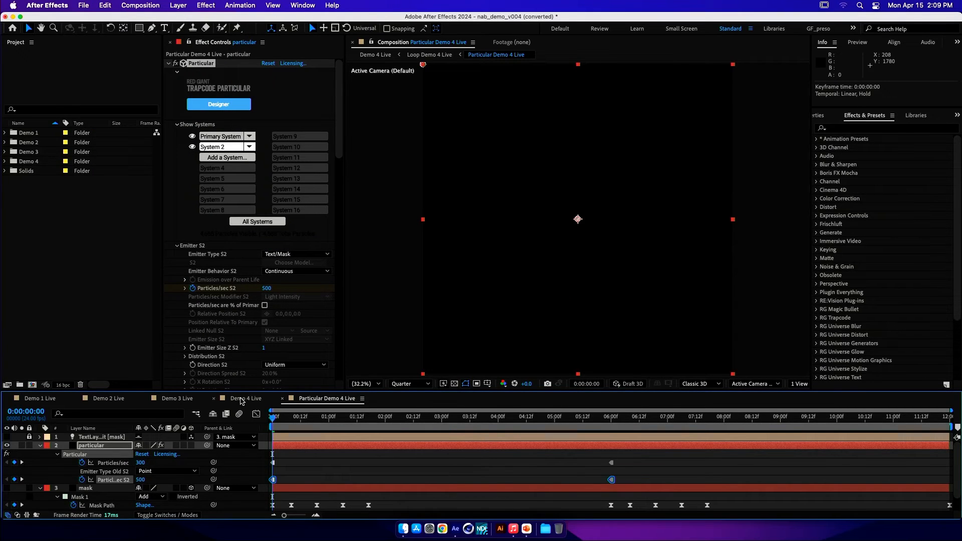
- Preview the particle eye loop in the Demo 4 Live composition and return to its first frame
left_click(241, 399)
key("Home")
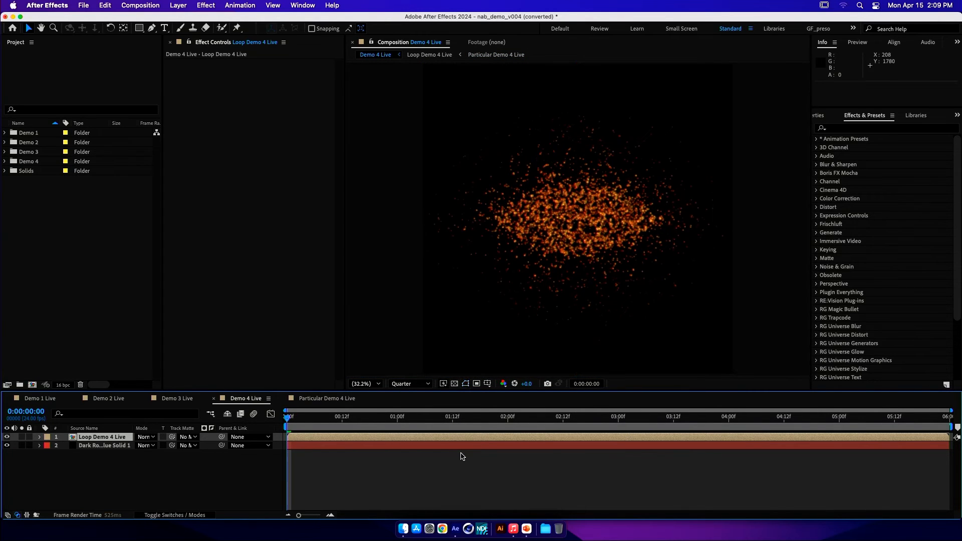
key("space")
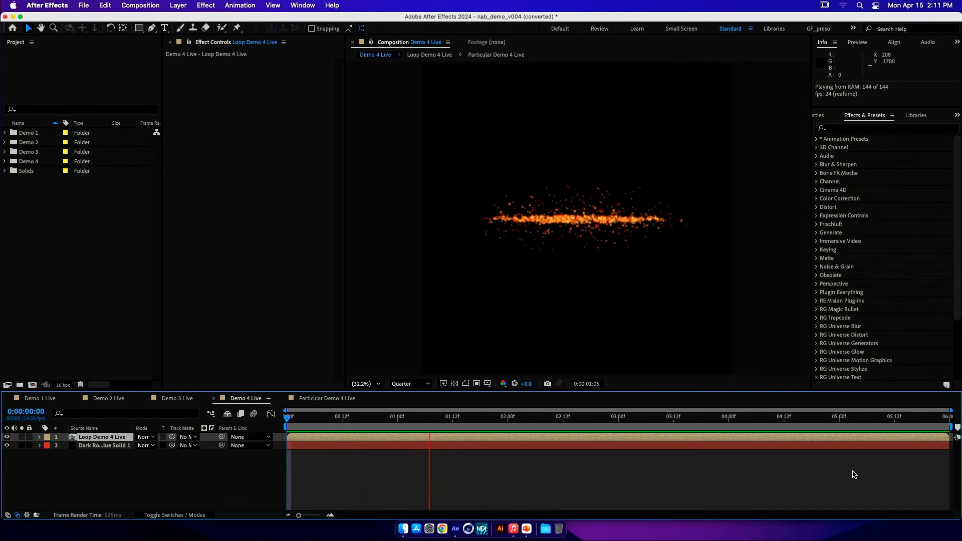
left_click(406, 417)
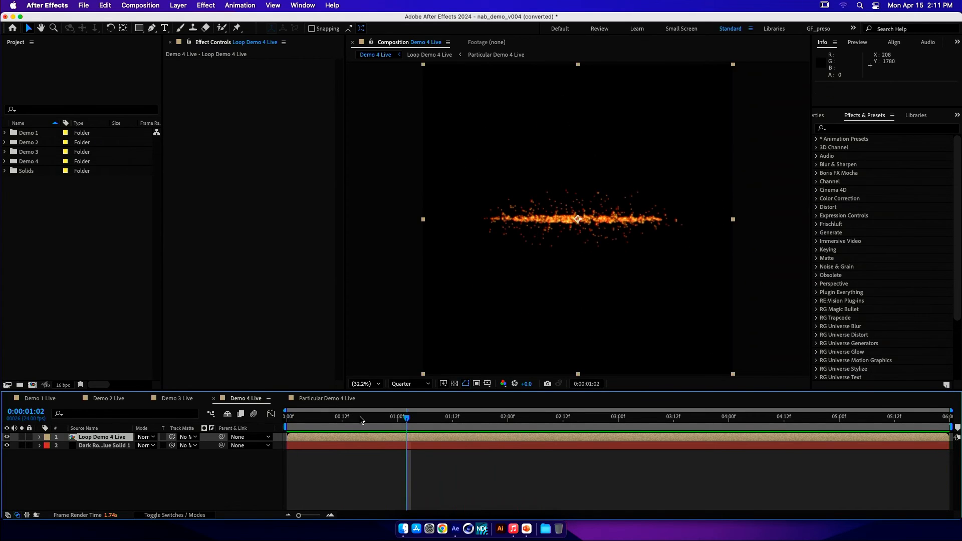
left_click_drag(301, 419, 269, 416)
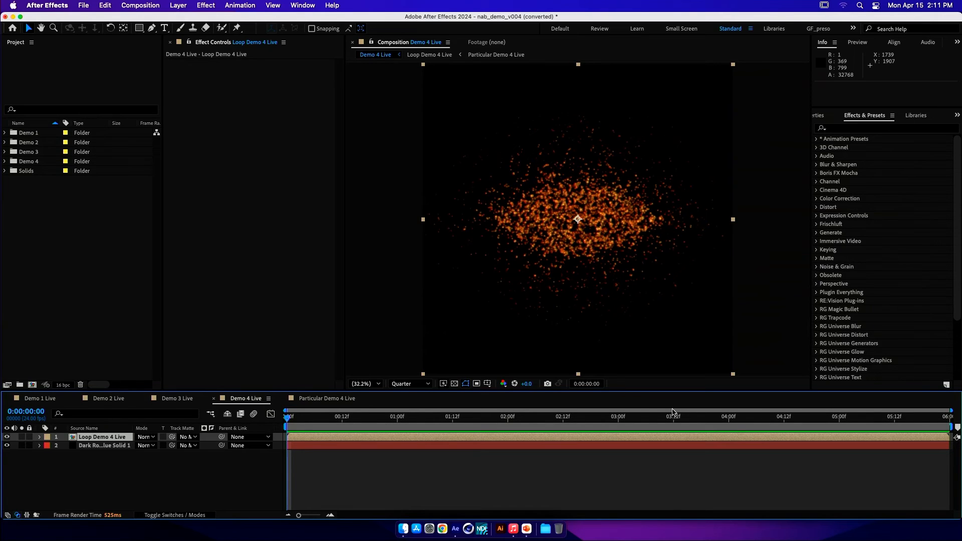
- Apply the CC Radial Fast Blur effect to the Loop Demo 4 Live layer
key("ctrl+space")
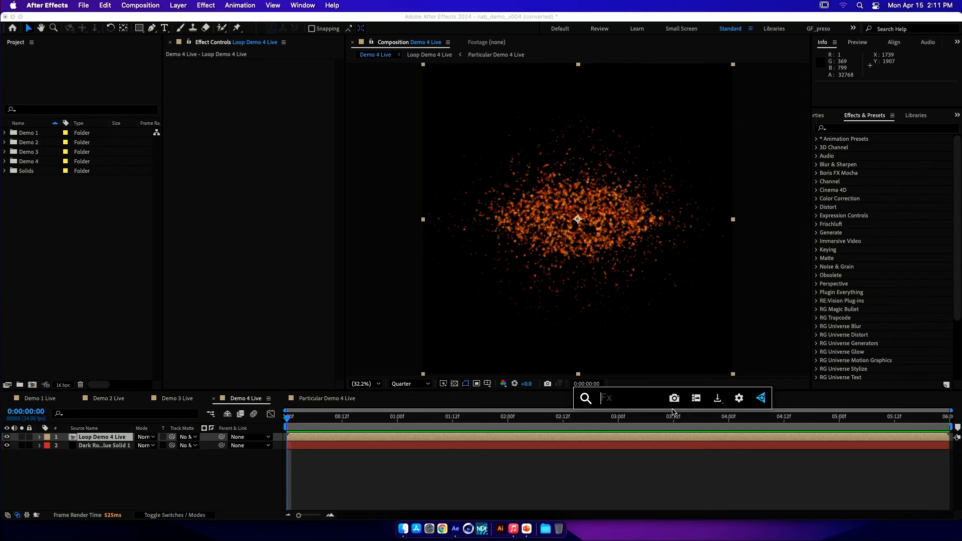
type("fas")
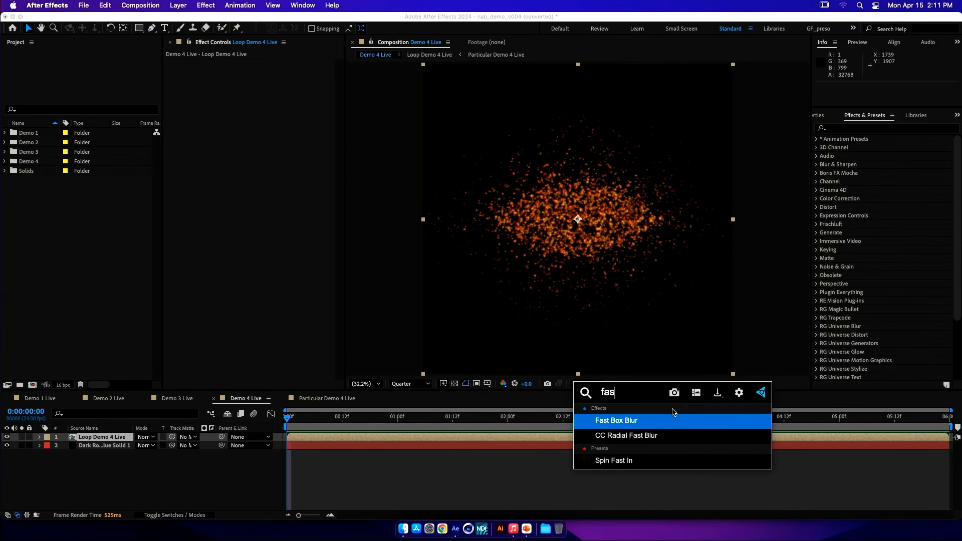
key("Down")
key("Return")
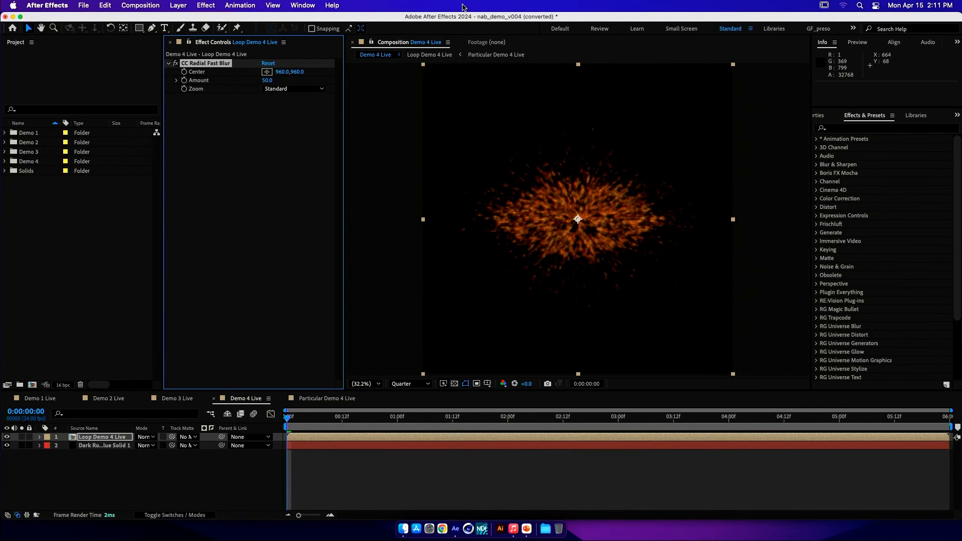
- Set the radial blur's Zoom to Brightest and its Amount to 95
left_click(282, 90)
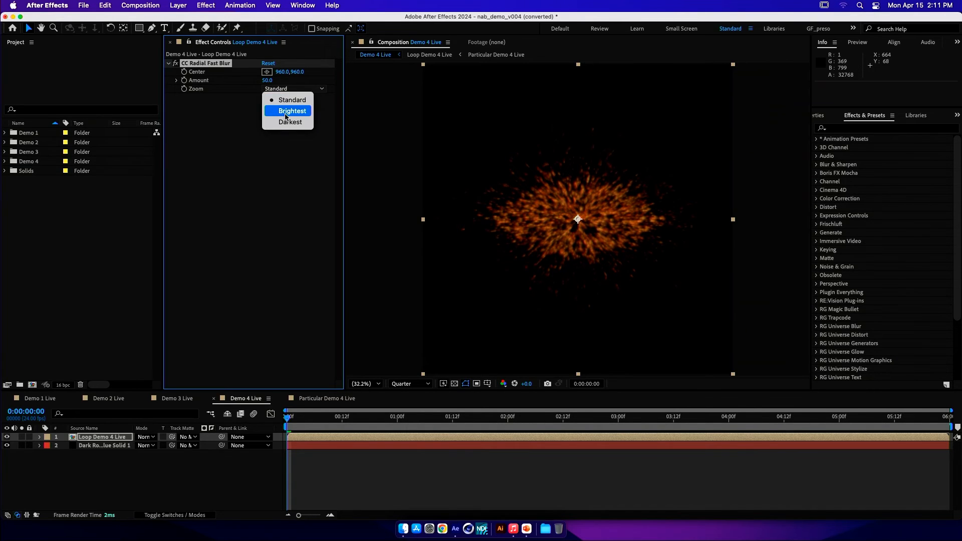
left_click(285, 110)
left_click(267, 80)
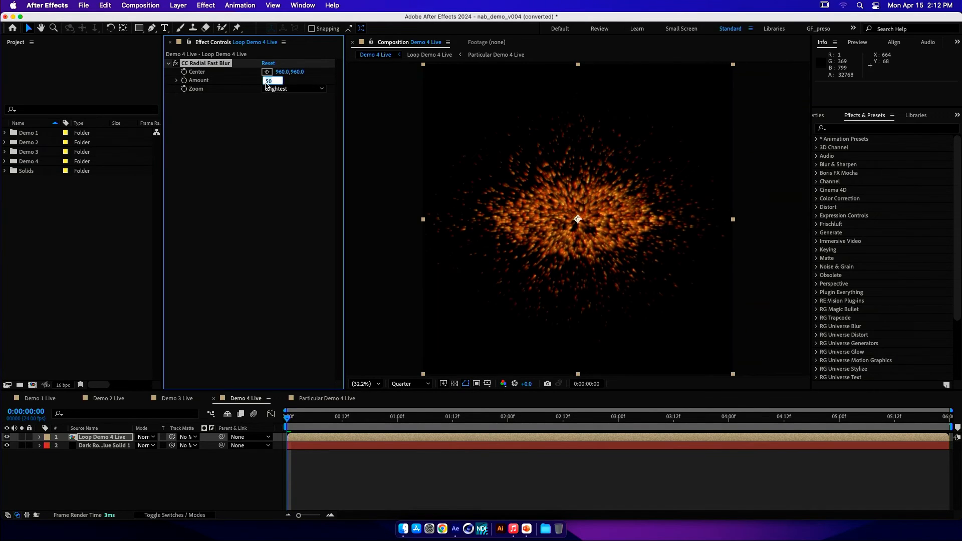
type("85")
key("Return")
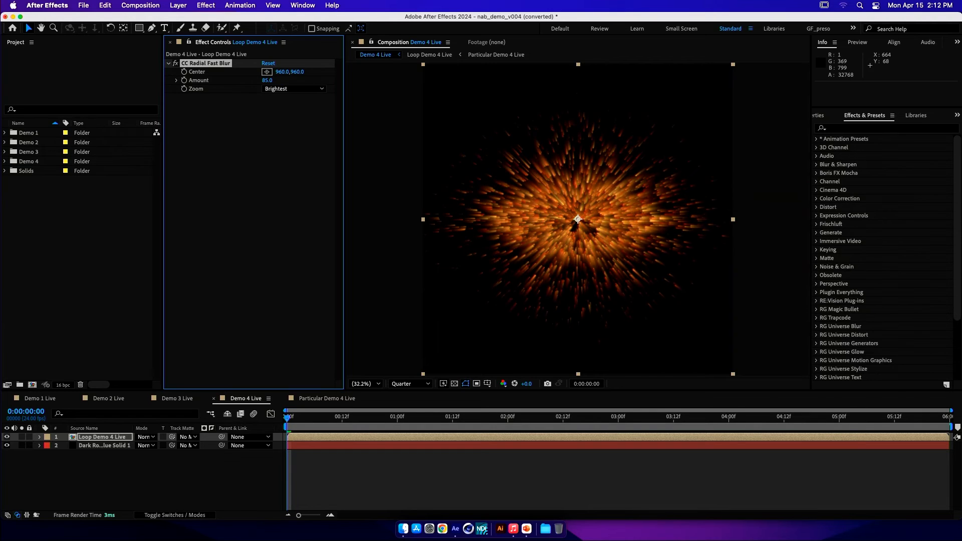
left_click(267, 81)
key("Return")
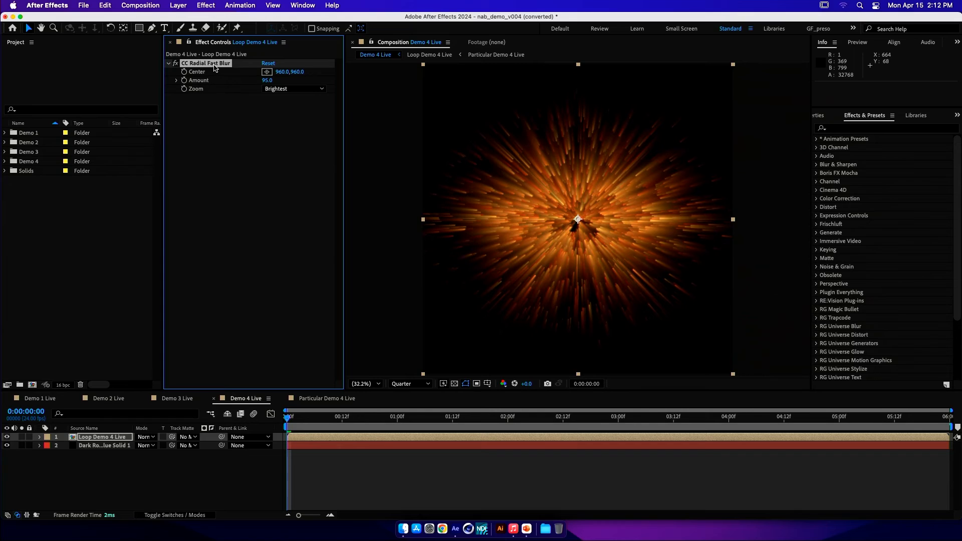
- Duplicate the CC Radial Fast Blur effect, setting the copy's Zoom to Standard and Amount to 50, and collapse both effects
key("super+d")
left_click(293, 123)
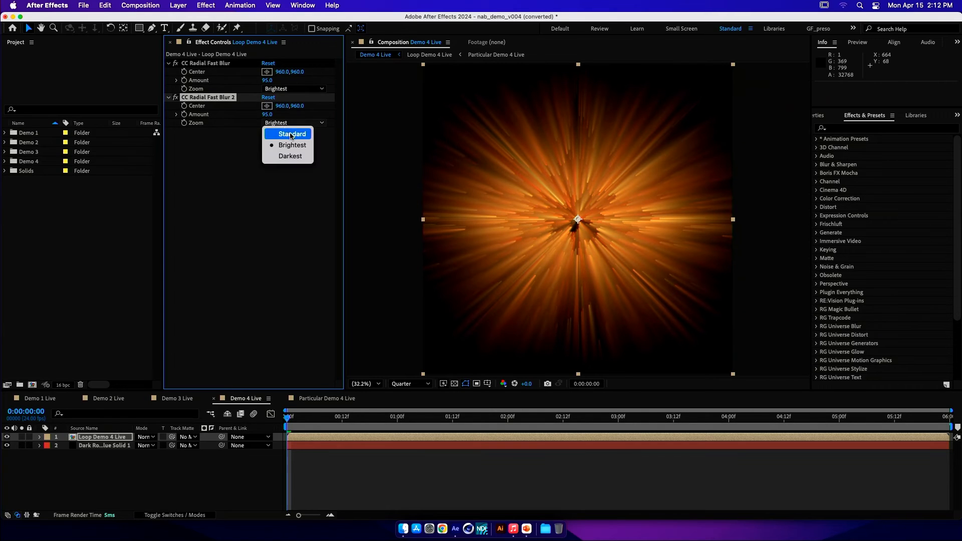
left_click(292, 134)
left_click(268, 114)
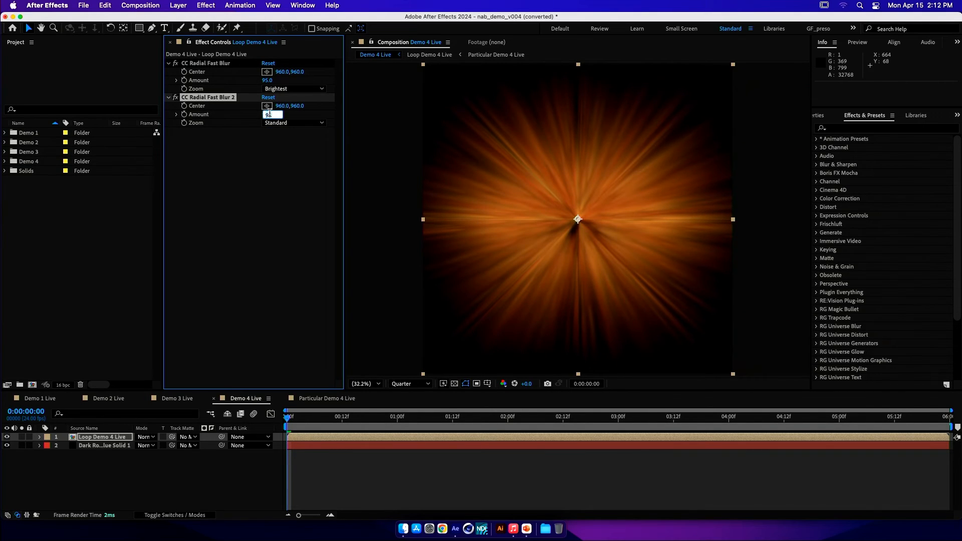
key("Return")
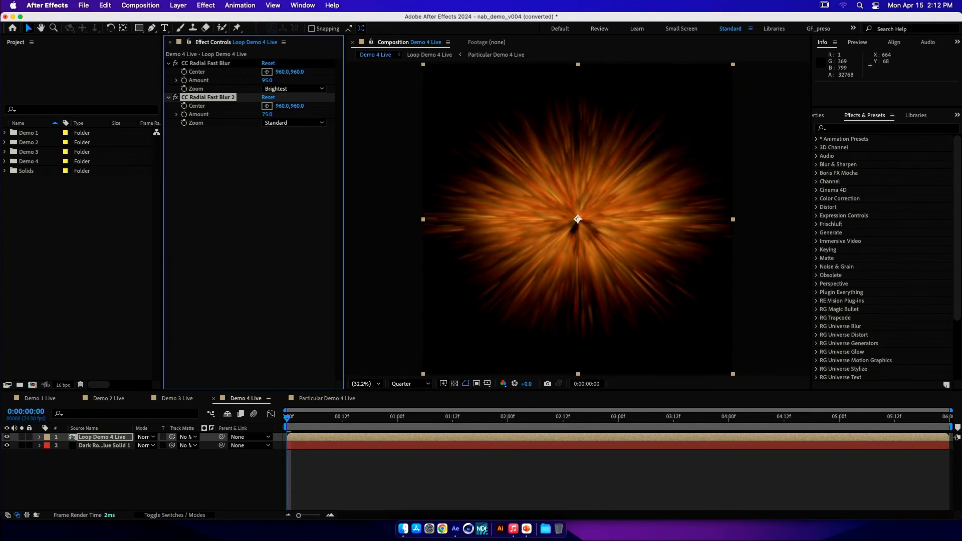
left_click(268, 114)
key("Return")
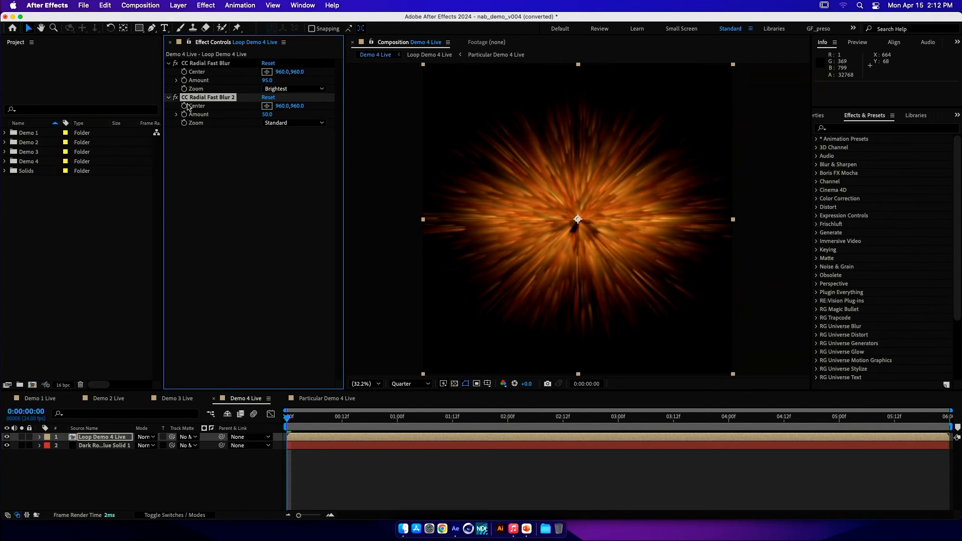
left_click(168, 97)
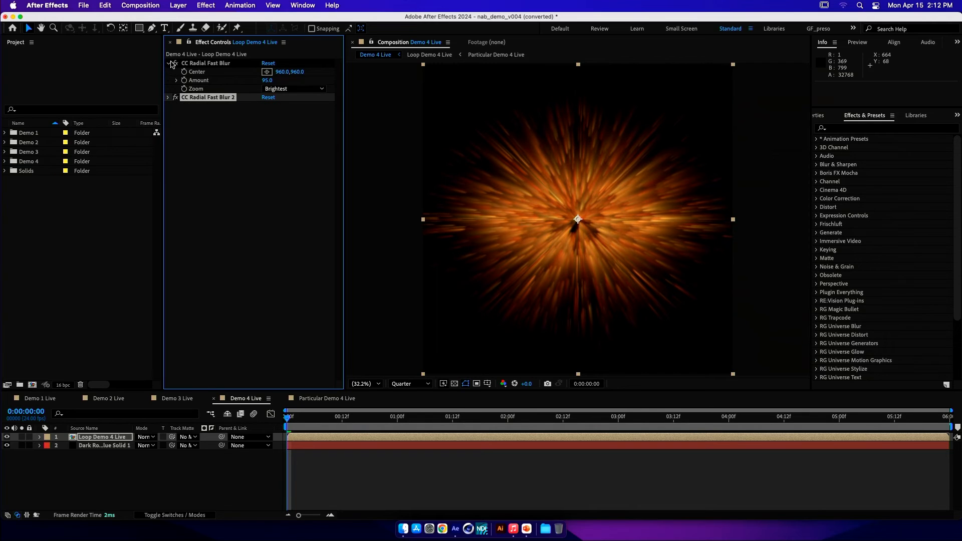
left_click(170, 63)
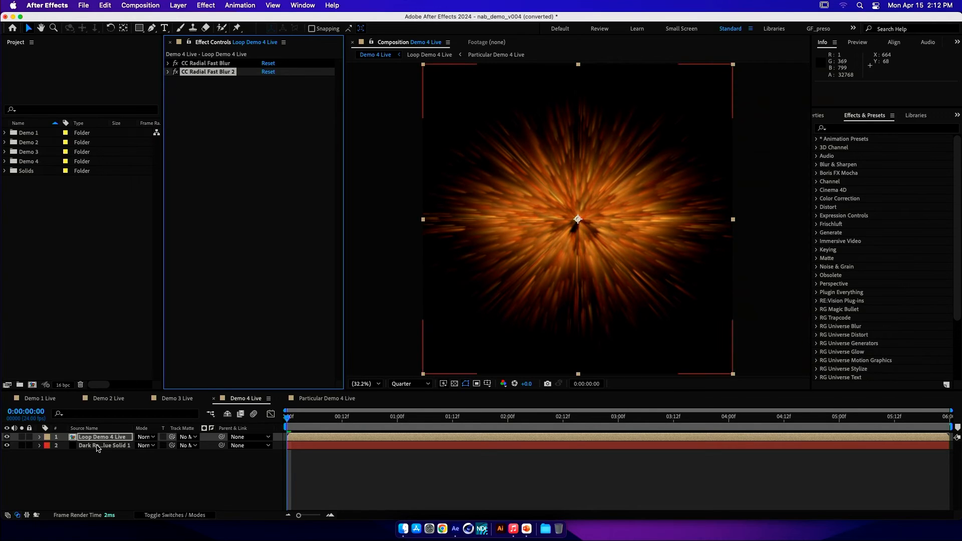
- Add a new adjustment layer to the Demo 4 Live composition and apply the uni.Prism Displacement effect to it
right_click(90, 488)
mouse_move(119, 388)
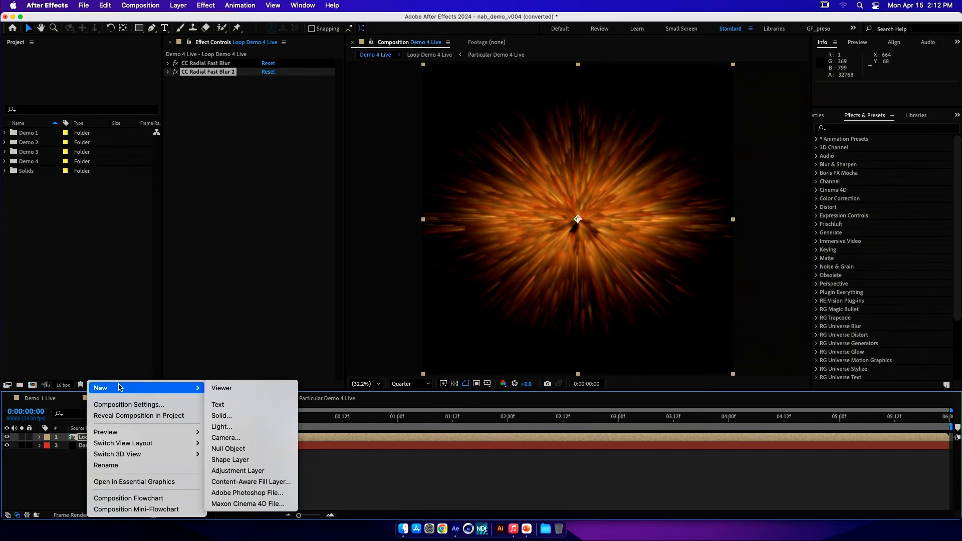
left_click(230, 471)
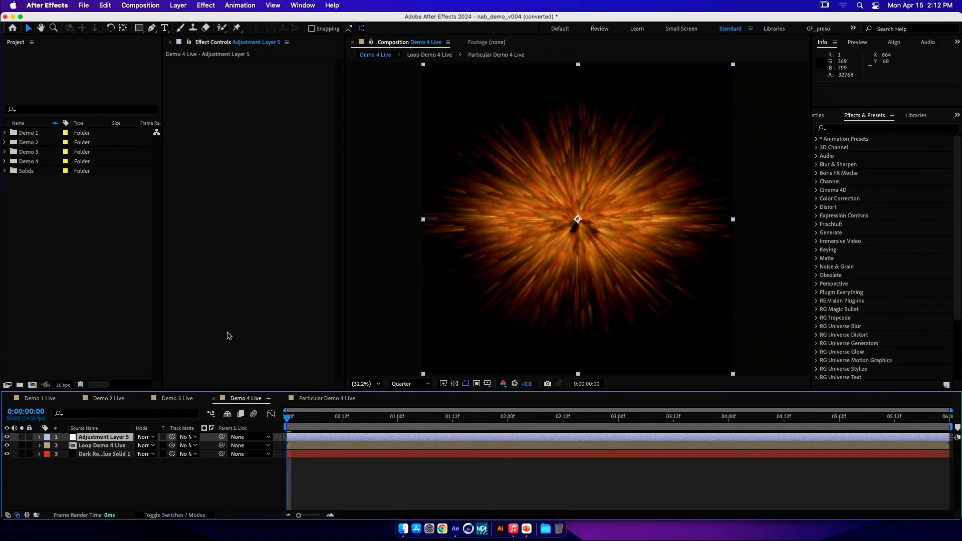
key("ctrl+space")
type("prism")
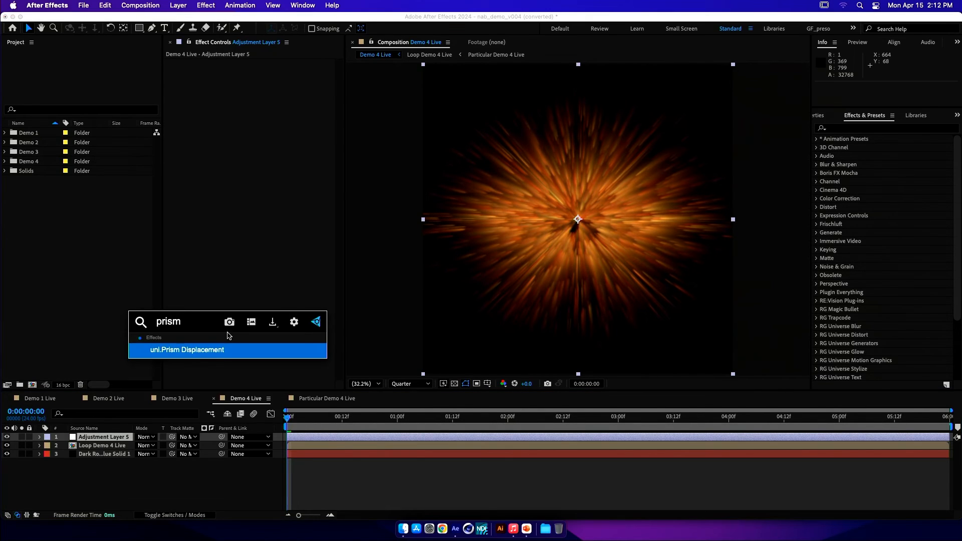
key("Return")
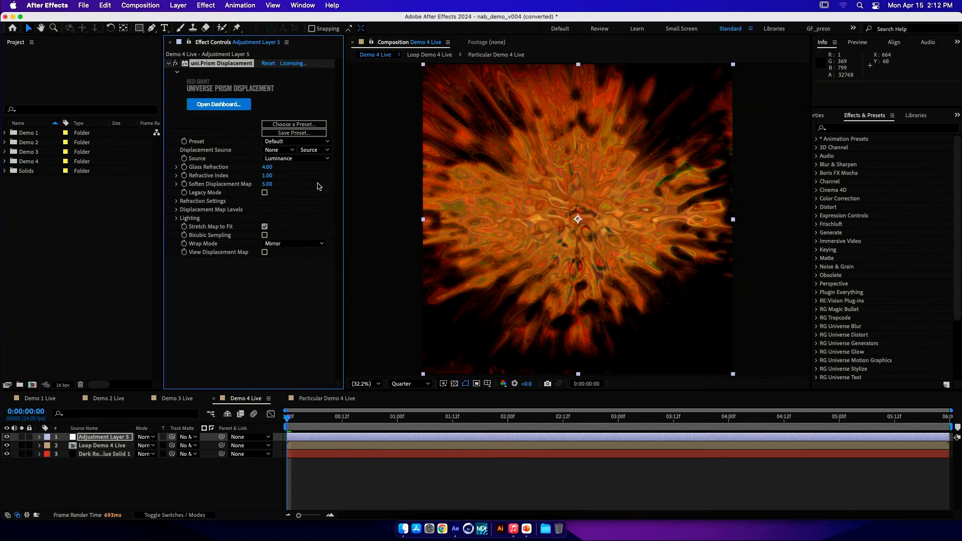
- Set the prism's displacement source to Loop Demo 4 Live with Effects & Masks, using the Alpha (Premult with Gray) channel
left_click(278, 149)
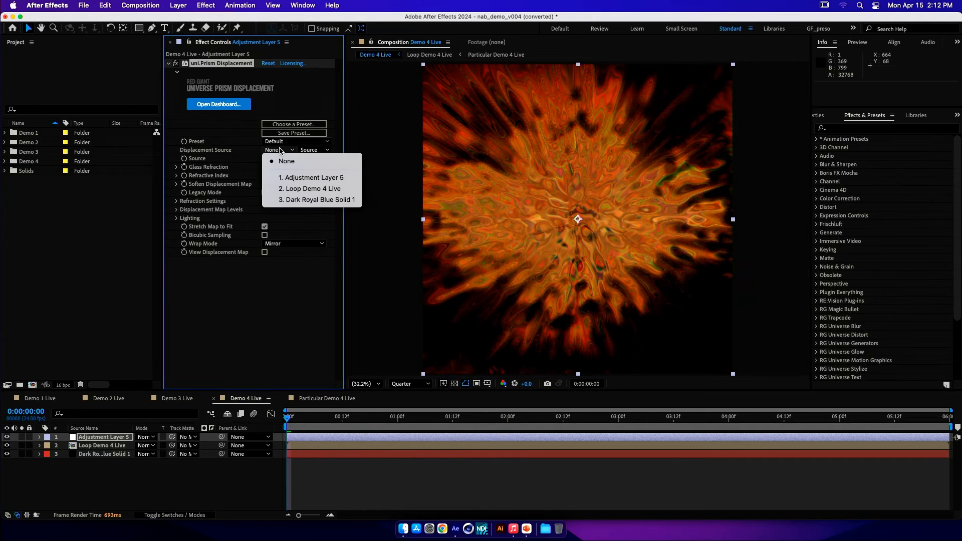
left_click(296, 190)
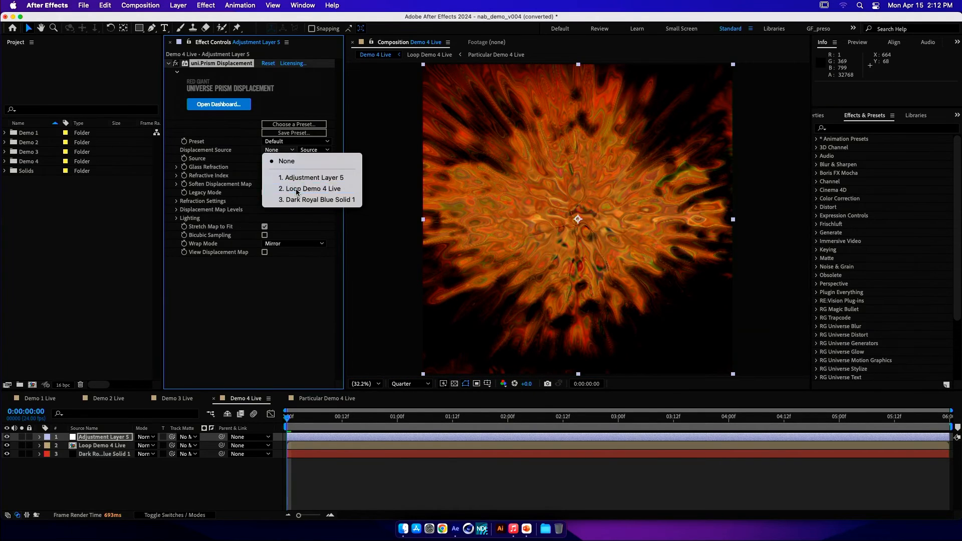
left_click(313, 149)
left_click(321, 183)
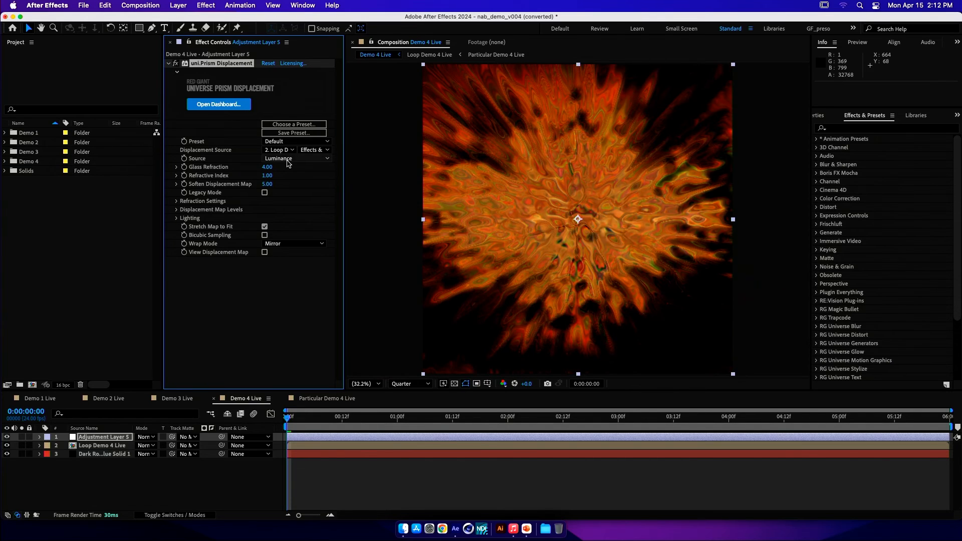
left_click(290, 159)
left_click(293, 181)
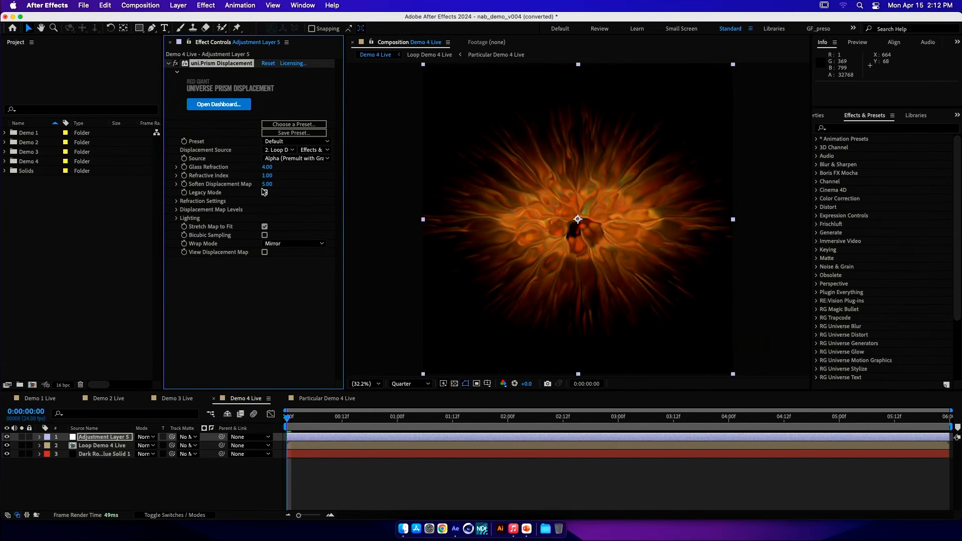
- Set the prism displacement's Soften Displacement Map to 0 and Glass Refraction to 1, and collapse the effect
left_click(266, 184)
type("0")
key("Return")
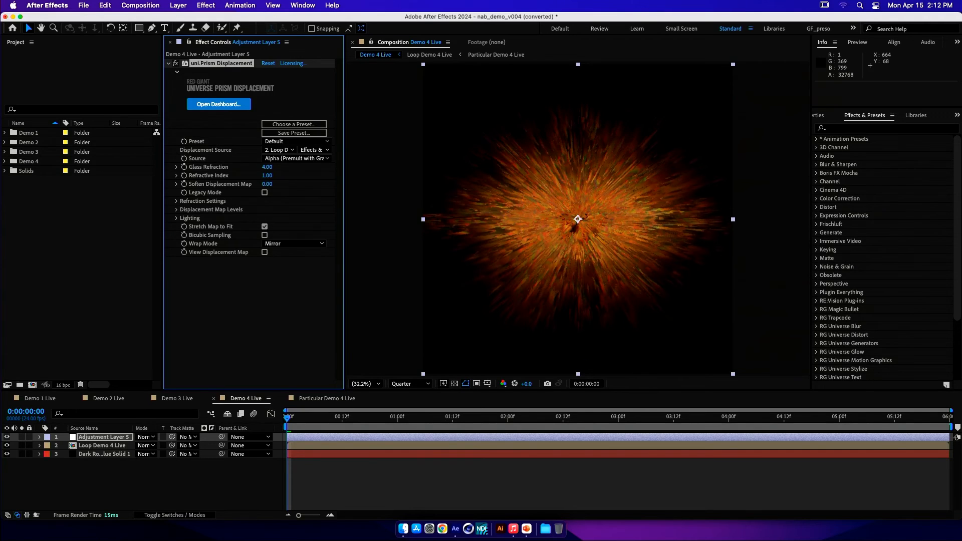
left_click(267, 167)
type("1")
key("Return")
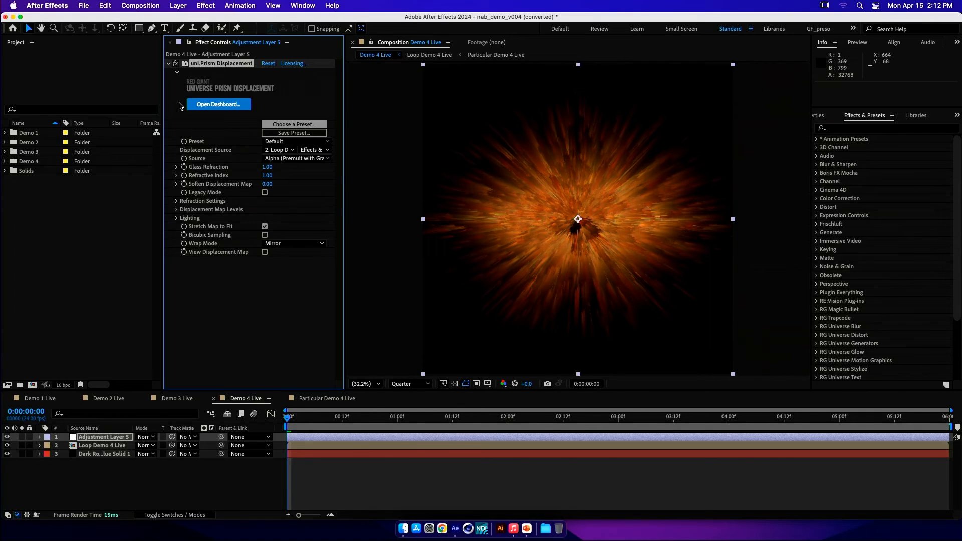
left_click(168, 63)
- Apply the Optical Glow effect to the adjustment layer and set Highlights Only to 25%
key("ctrl+space")
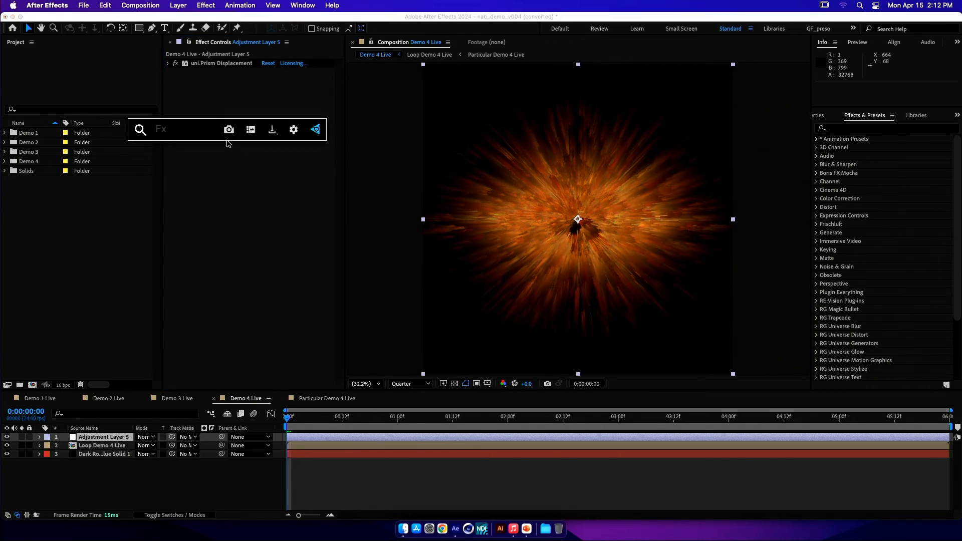
type("op")
key("Down")
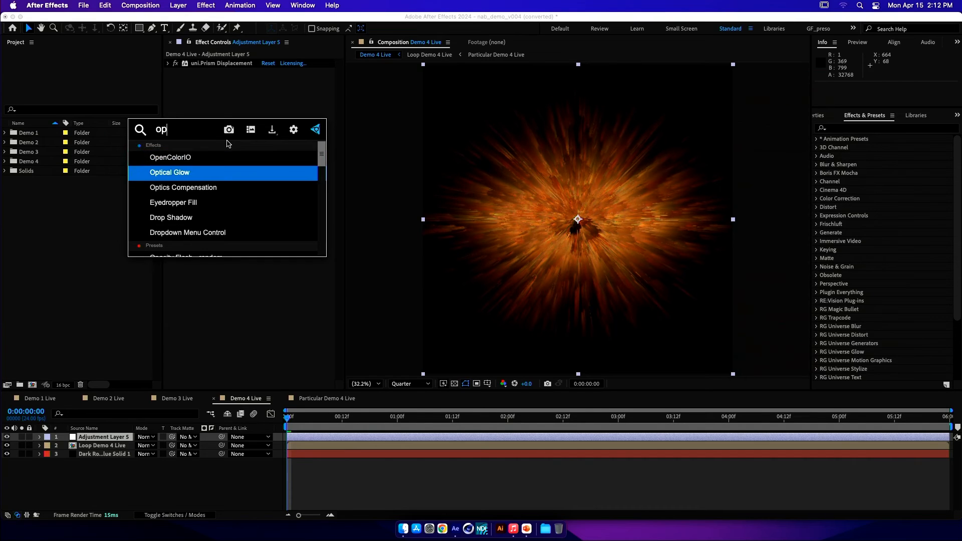
key("Return")
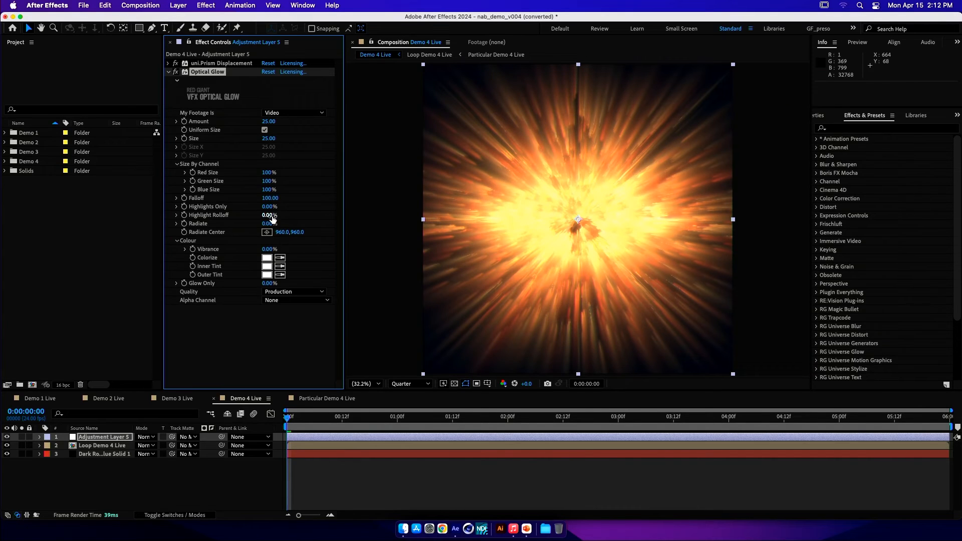
left_click(268, 206)
key("Return")
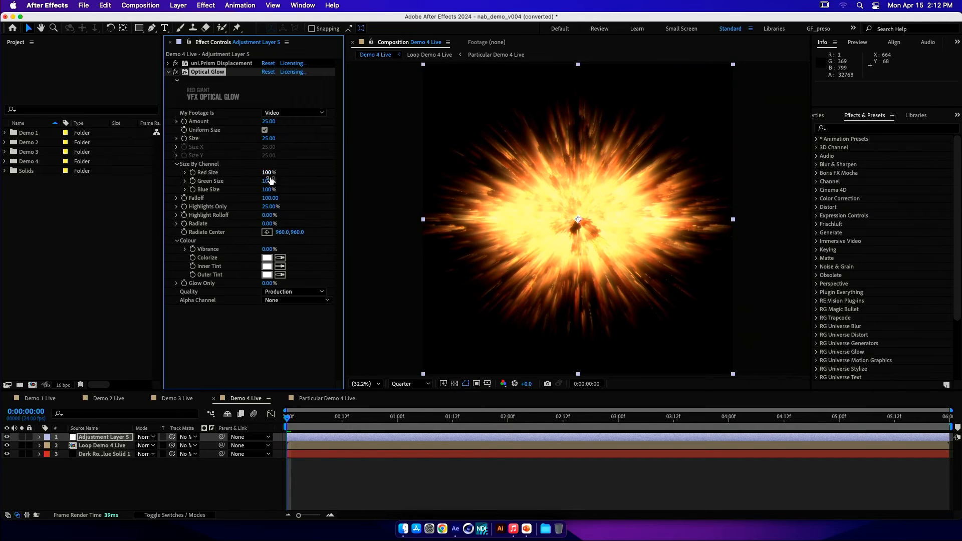
- Set the Optical Glow's Size to 100, trying a Falloff of 50 before setting it to 100
left_click(269, 199)
type("50")
key("Return")
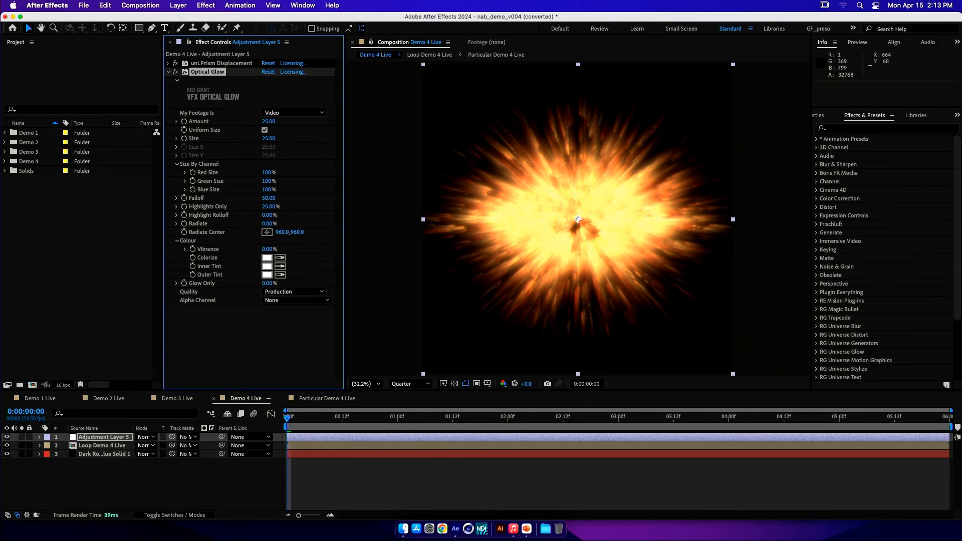
left_click(269, 139)
key("Return")
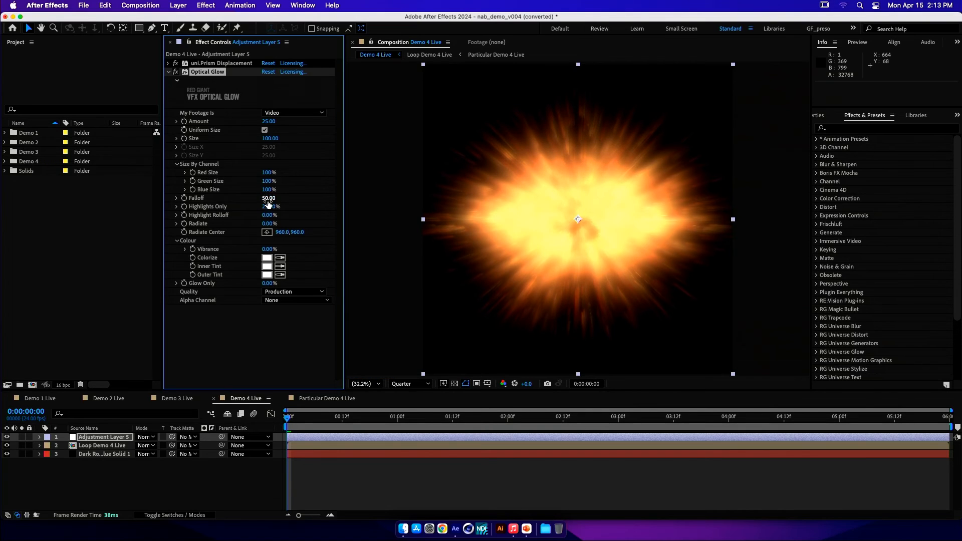
left_click(270, 198)
key("Return")
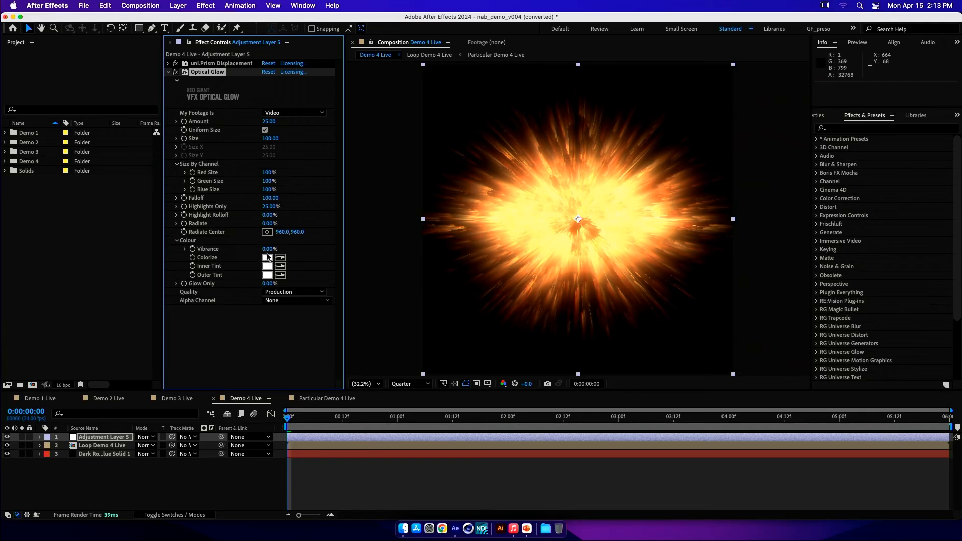
- Set the glow's Vibrance to 36% and its Colorize swatch to a light orange-red
left_click_drag(265, 249, 283, 249)
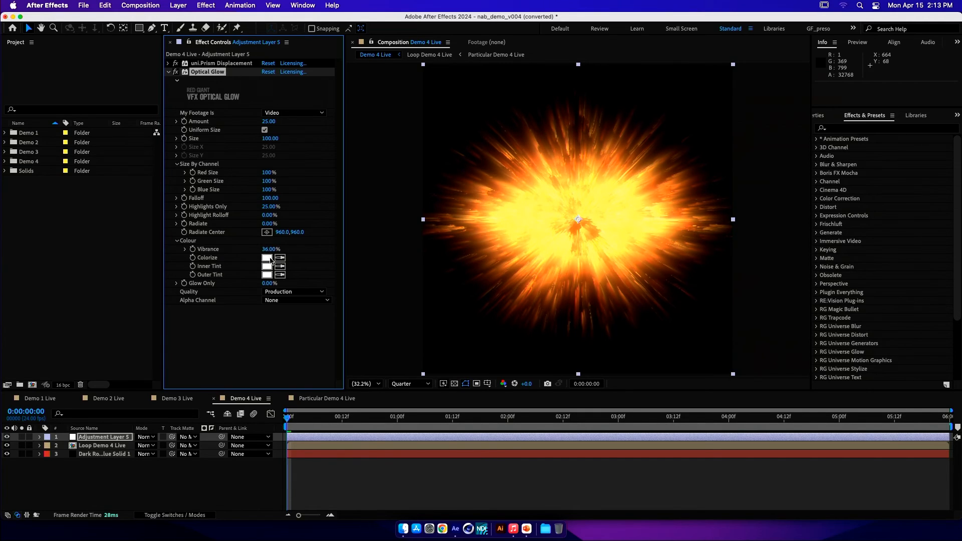
left_click(267, 258)
left_click(437, 209)
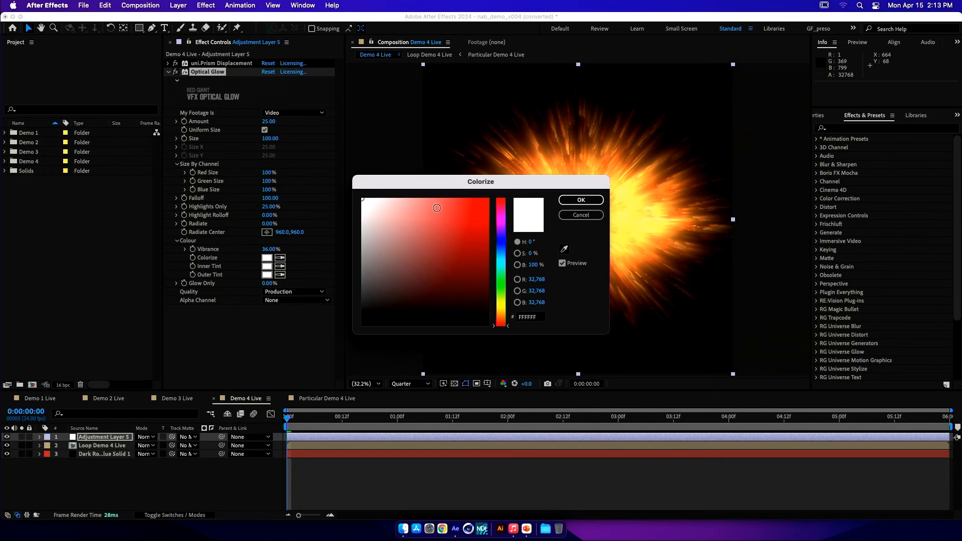
left_click(581, 200)
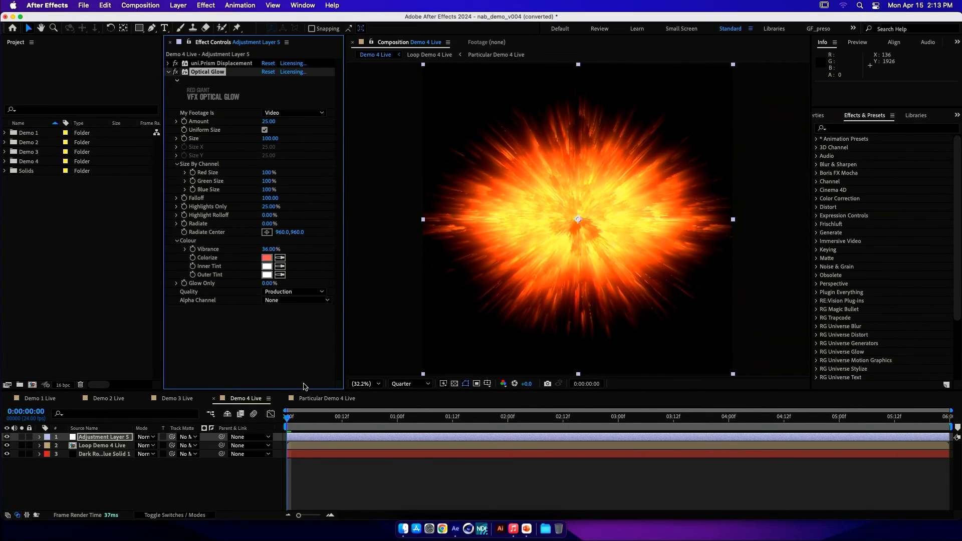
- Duplicate the Dark Royal Blue Solid 1 layer and add a full-frame elliptical mask to the upper copy
left_click(86, 455)
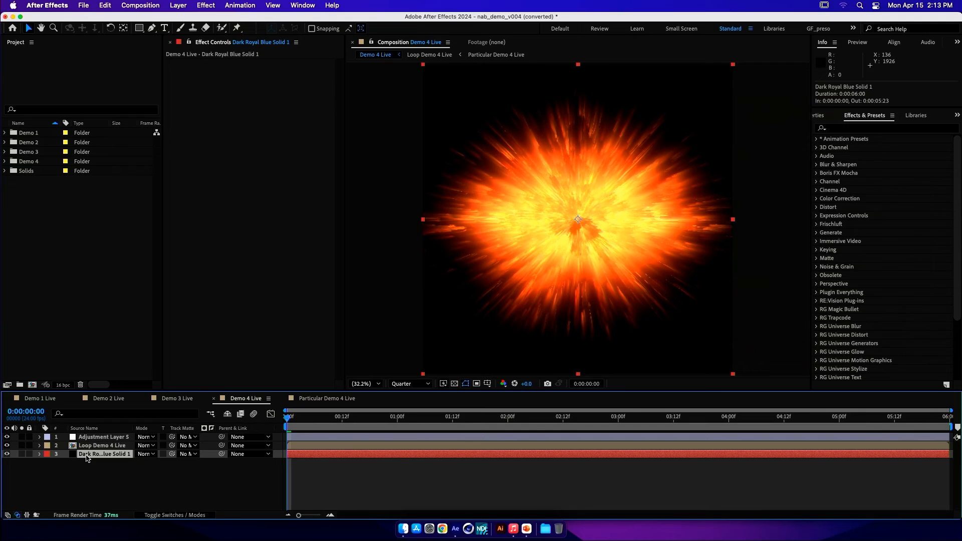
key("super+d")
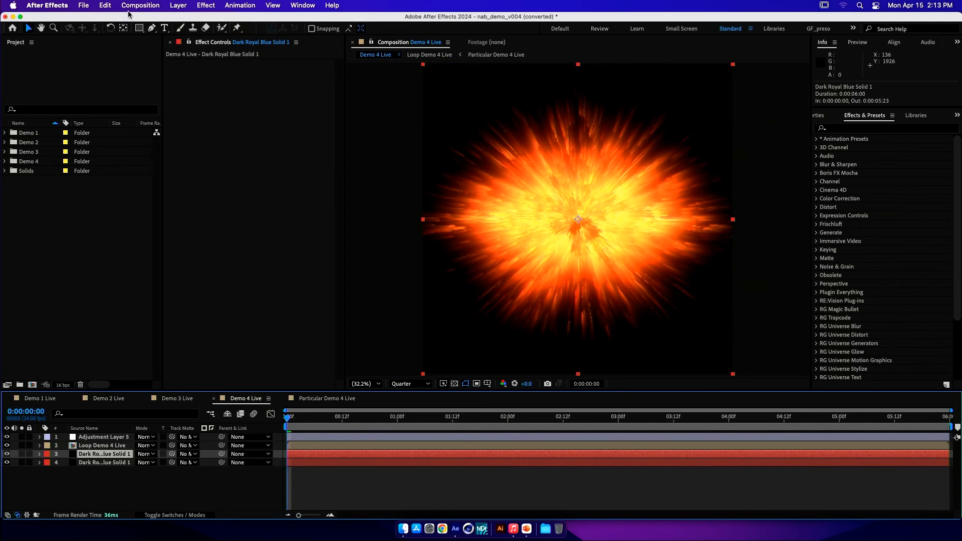
left_click_drag(139, 28, 161, 50)
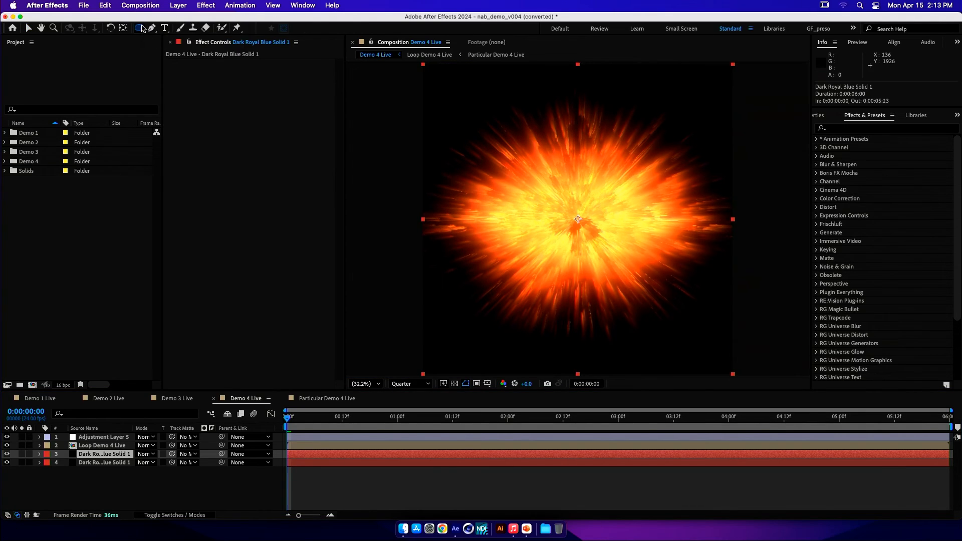
double_click(140, 29)
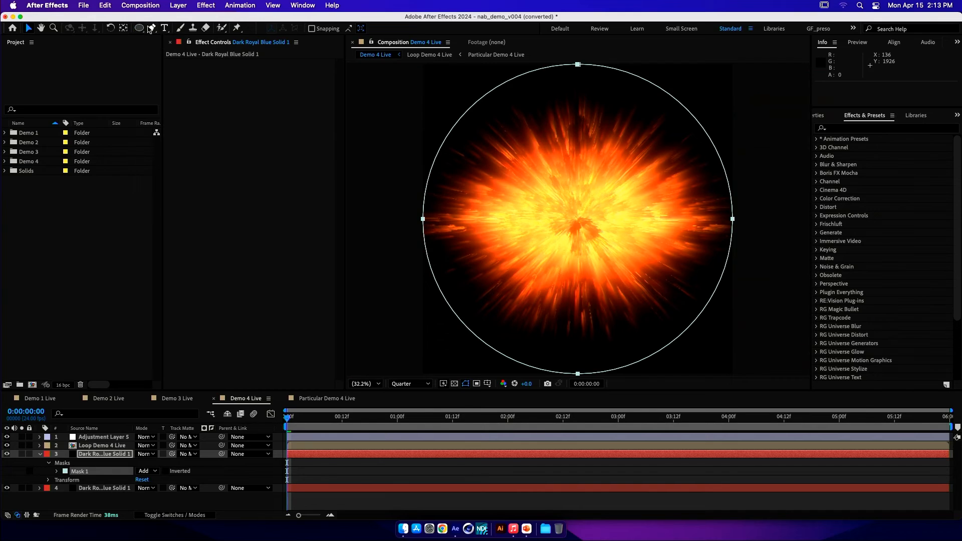
- Convert the top and bottom vertices of the elliptical mask to sharp corners with the Convert Vertex tool
left_click_drag(150, 32, 188, 64)
left_click(396, 502)
left_click(350, 454)
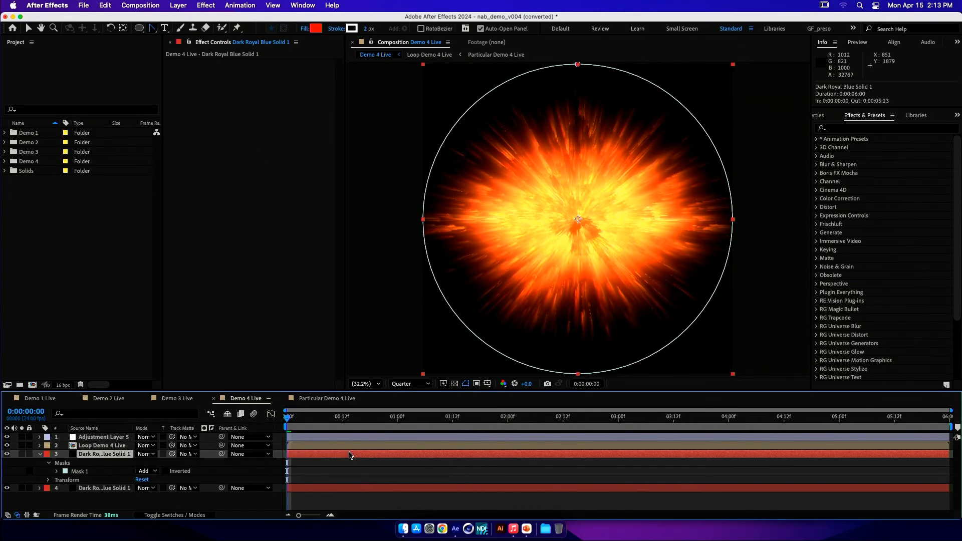
left_click(577, 64)
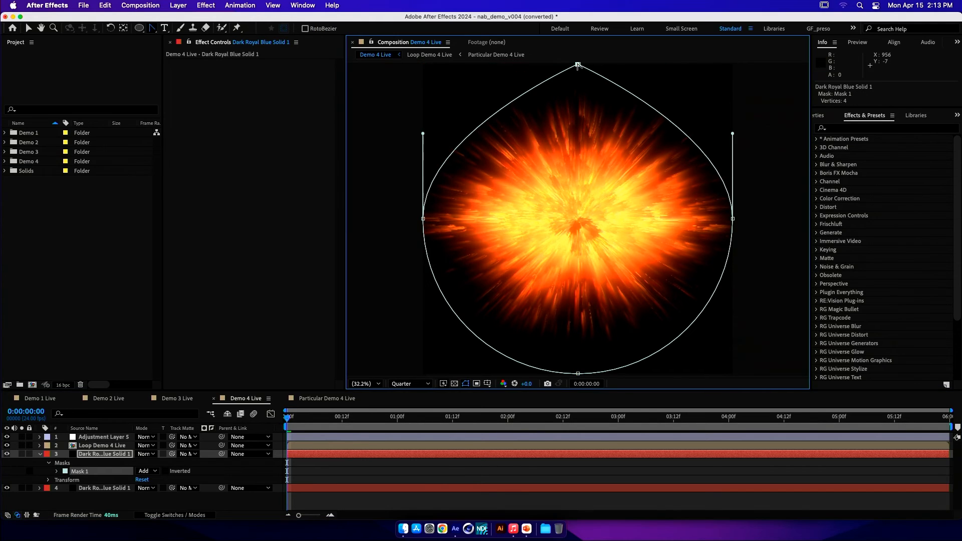
left_click(577, 373)
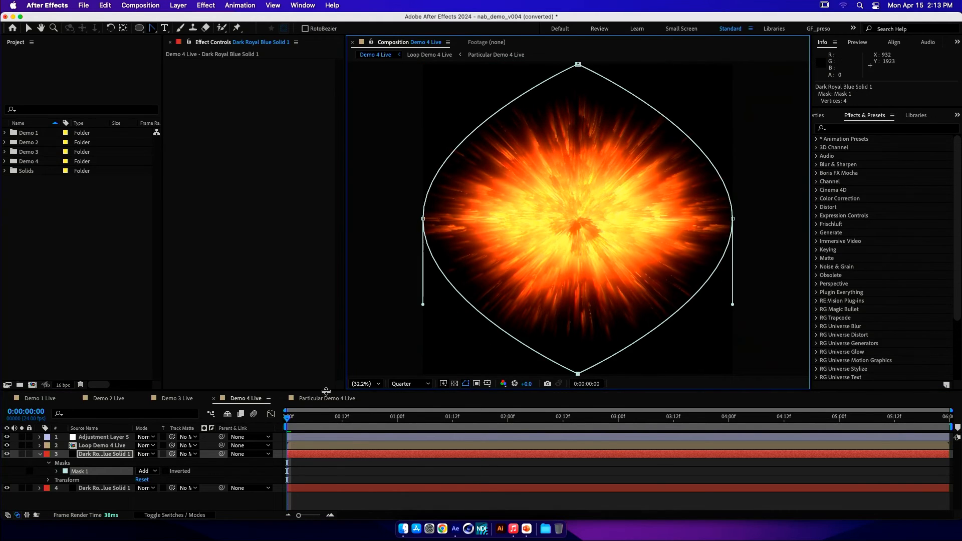
- Unlink the masked solid's Scale, set it to 12% wide and 34% high, and move the layer above Adjustment Layer 5
key("s")
left_click(138, 463)
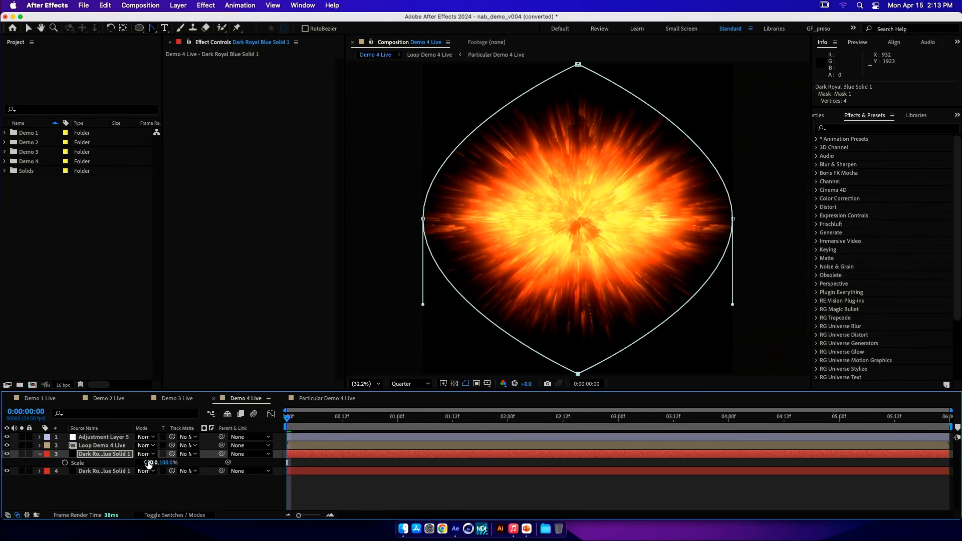
left_click_drag(148, 463, 108, 464)
left_click(153, 463)
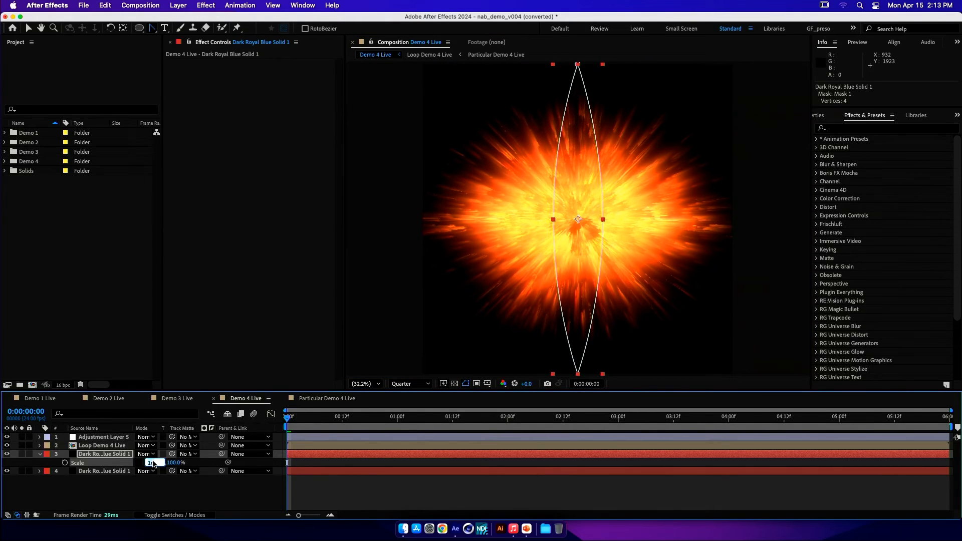
type("12")
key("Return")
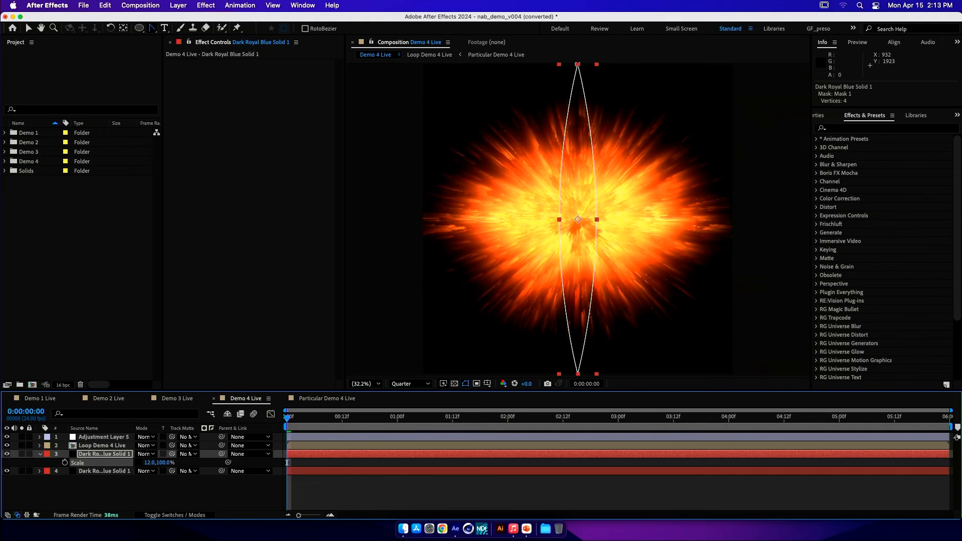
left_click(163, 465)
type("12")
key("Return")
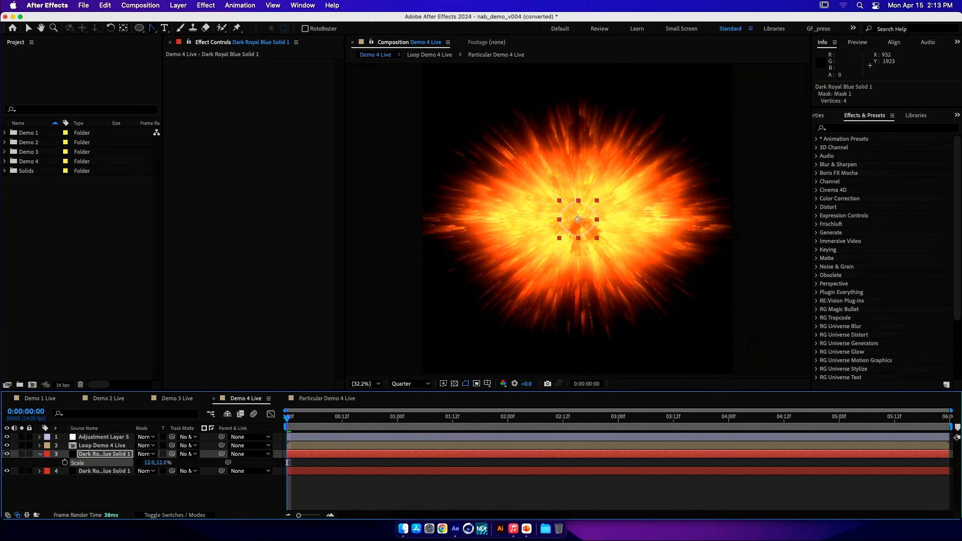
left_click_drag(162, 462, 172, 461)
left_click_drag(96, 453, 97, 437)
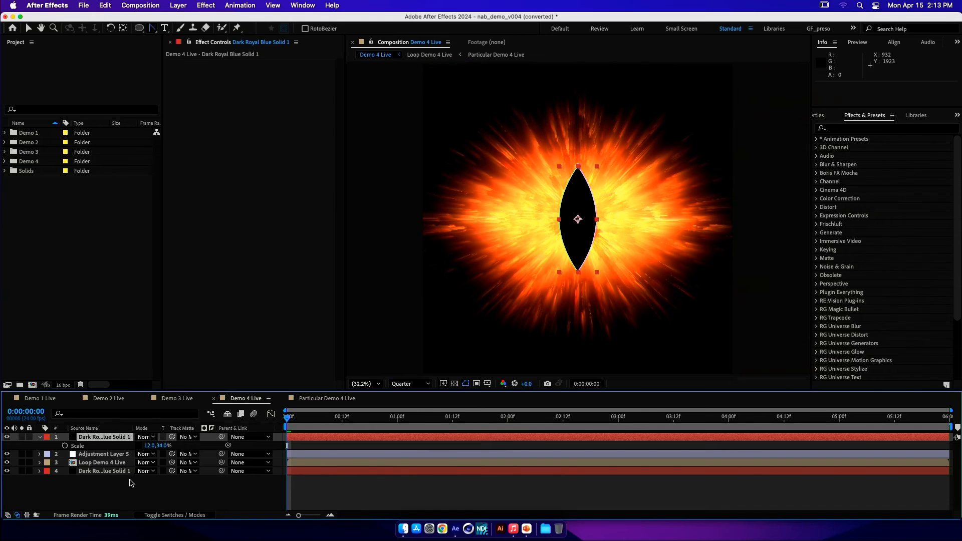
- Apply Fast Box Blur to the pupil layer with a Blur Radius of 100 and Repeat Edge Pixels off
key("ctrl+space")
type("fas")
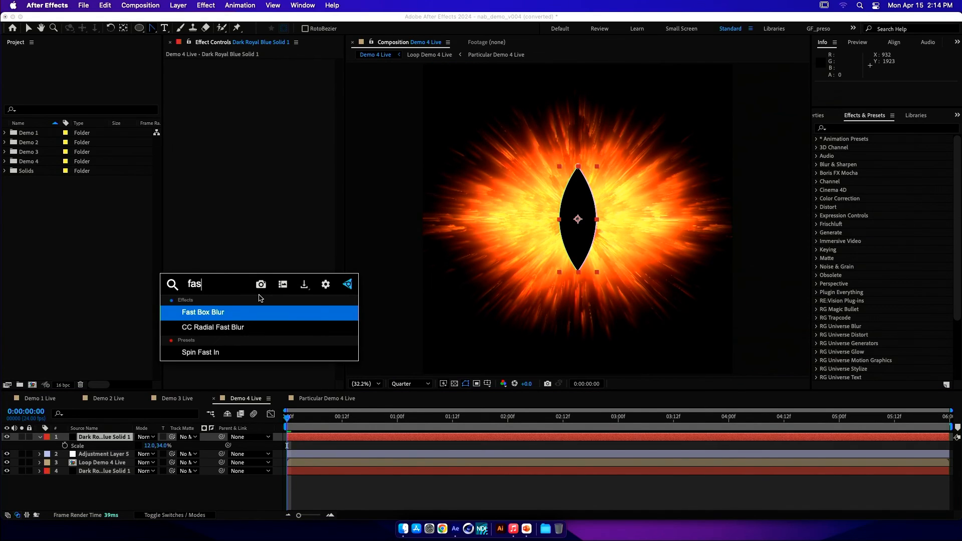
key("Return")
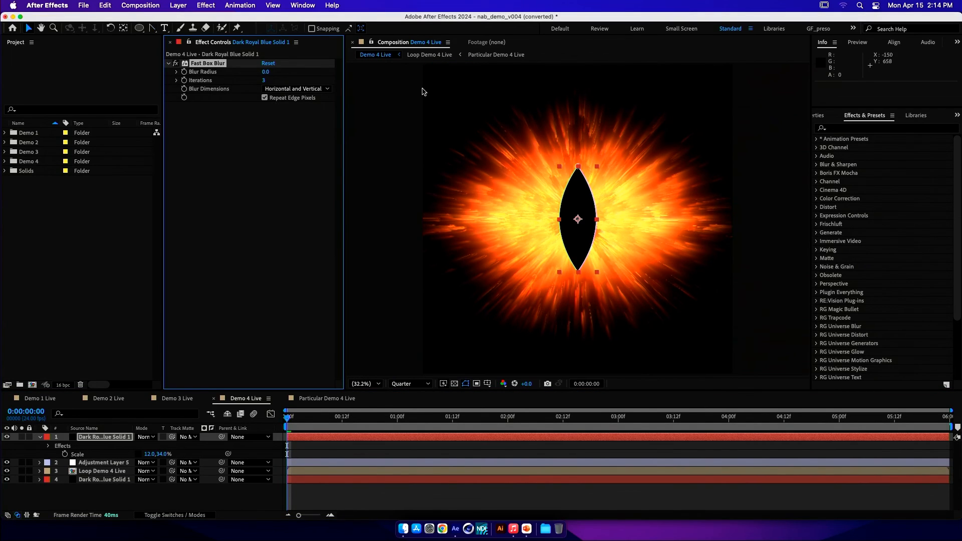
left_click(268, 73)
type("100")
key("Return")
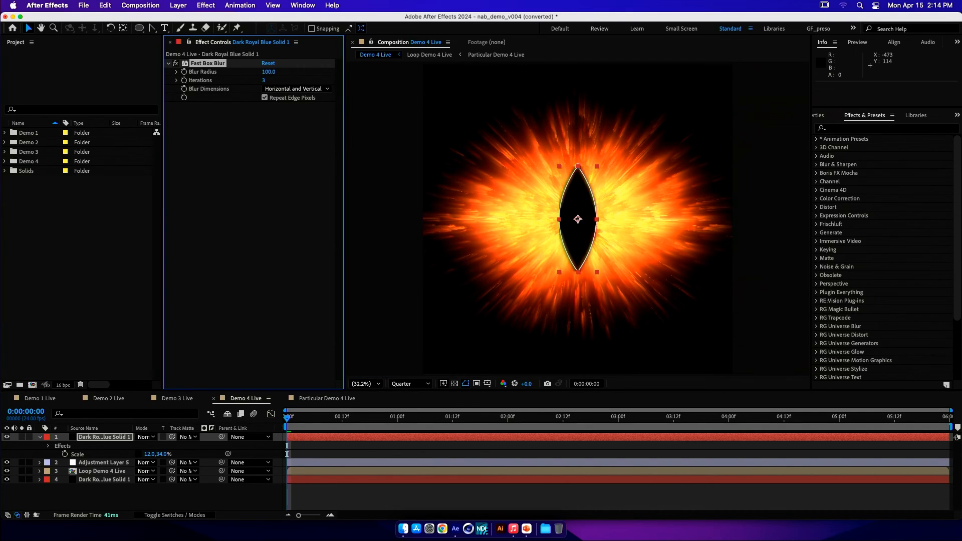
left_click(265, 98)
left_click(319, 419)
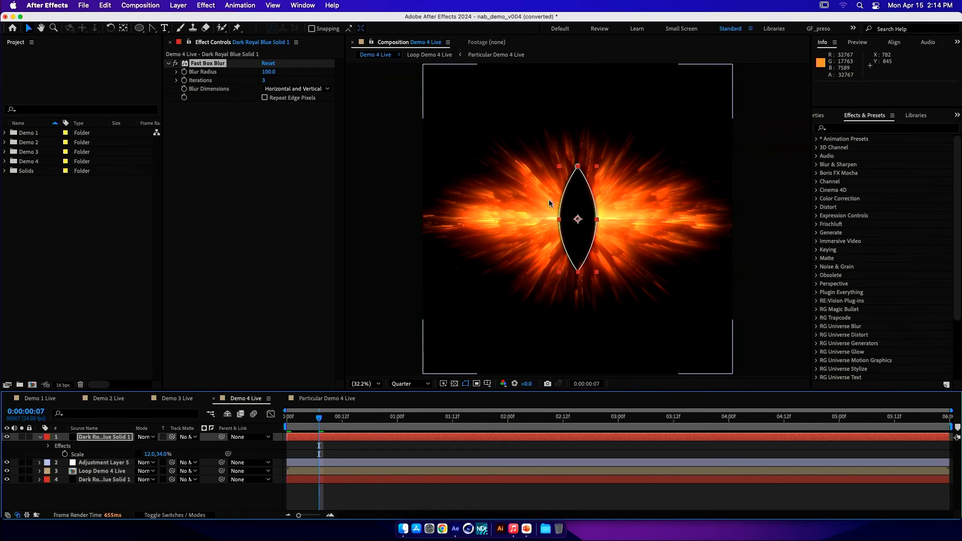
left_click(287, 420)
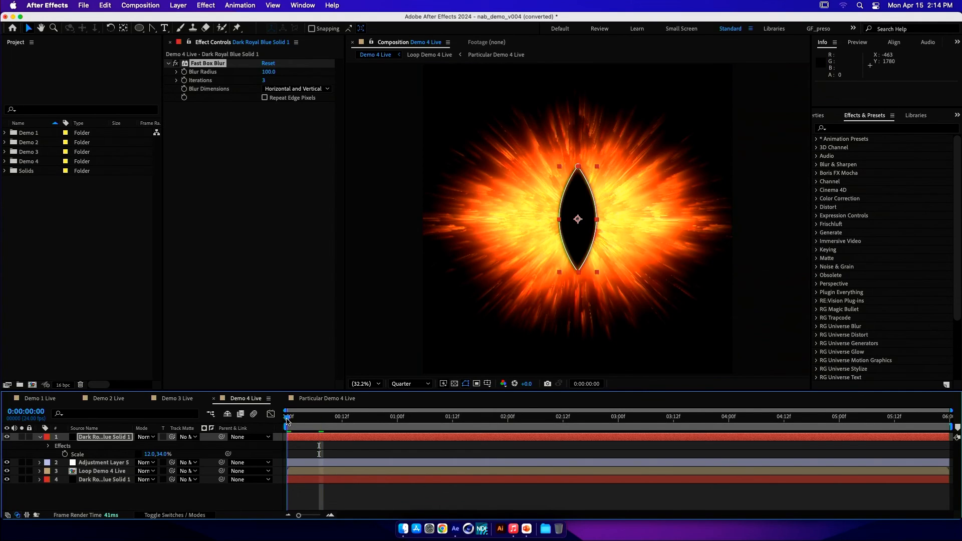
- Copy the mask layer from Particular Demo 4 Live into Demo 4 Live and use it as the pupil layer's track matte
left_click(329, 398)
key("Home")
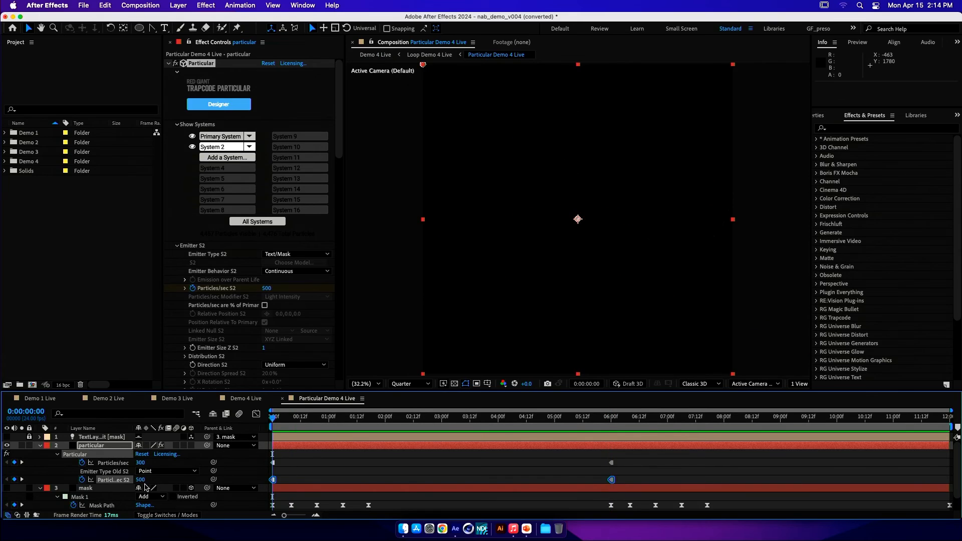
left_click(108, 491)
key("super+c")
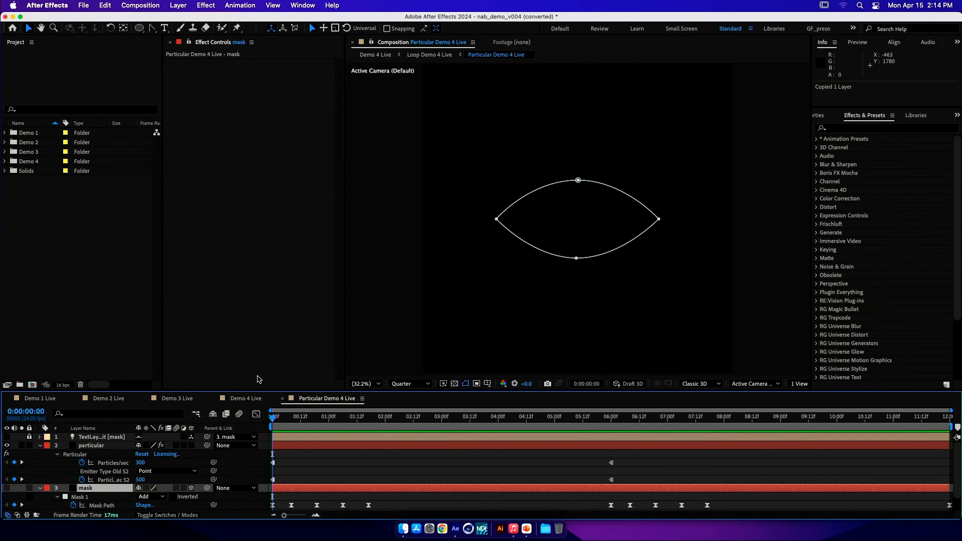
left_click(247, 399)
left_click(288, 425)
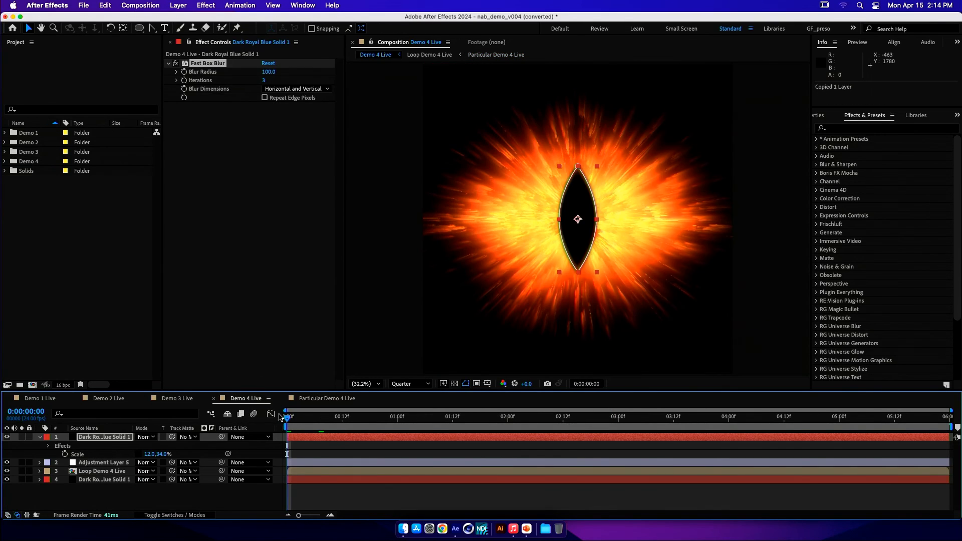
key("super+v")
left_click(187, 446)
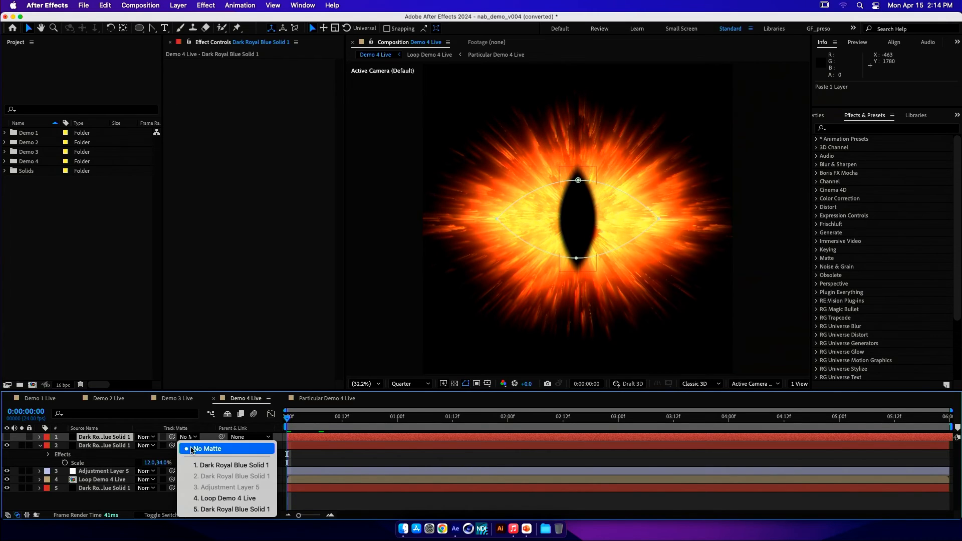
left_click(211, 465)
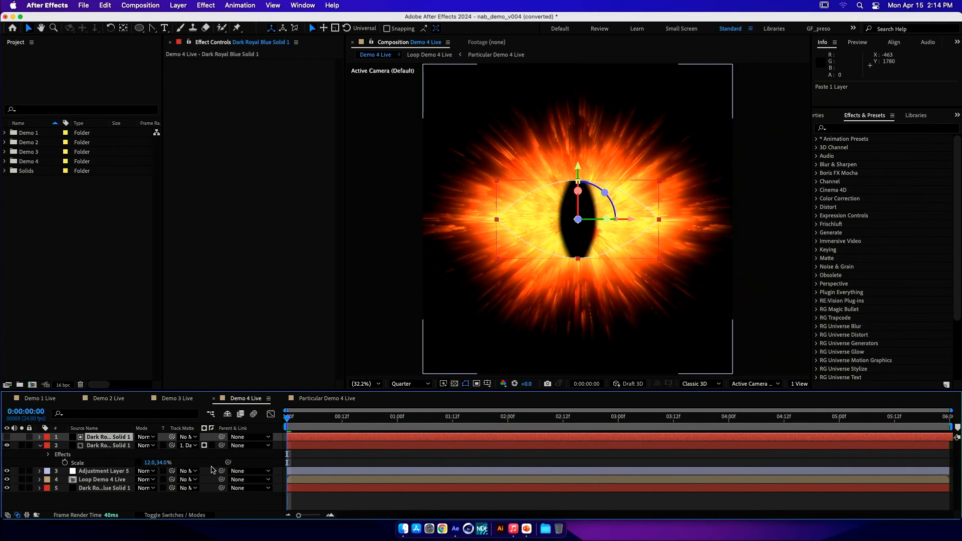
- Apply Fast Box Blur with a Blur Radius of 50 to the pasted matte layer
key("ctrl+space")
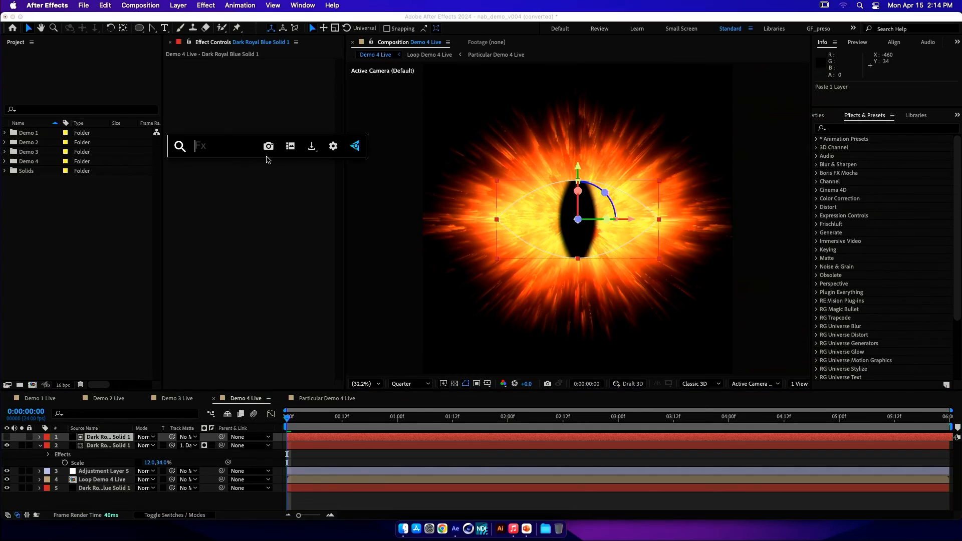
type("fas")
key("Return")
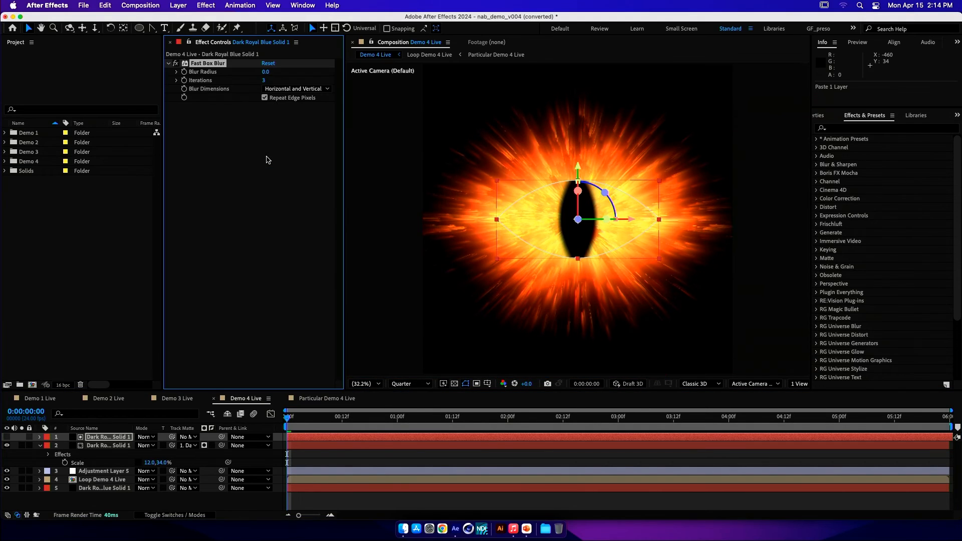
left_click(267, 72)
type("50")
key("Return")
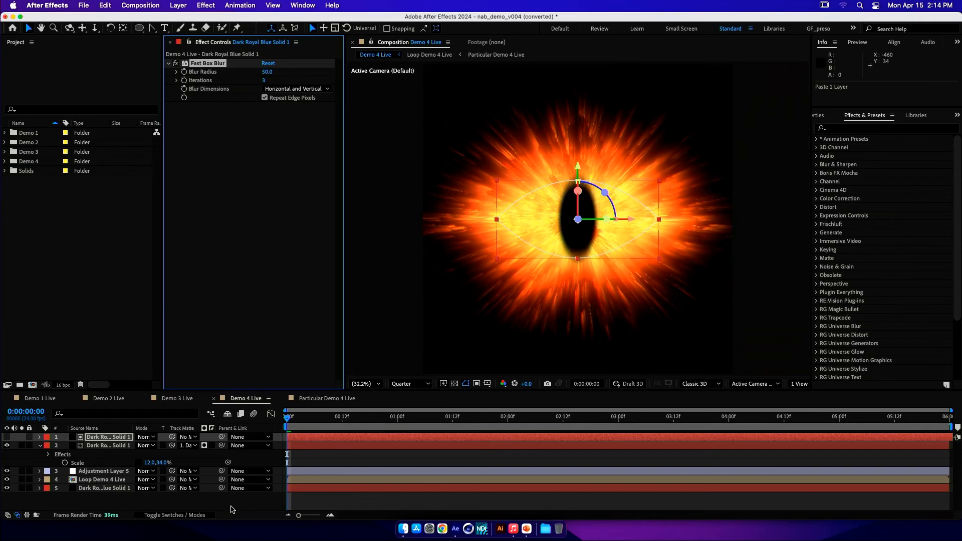
- Enable motion blur on the matte layer and purge all caches
left_click(181, 515)
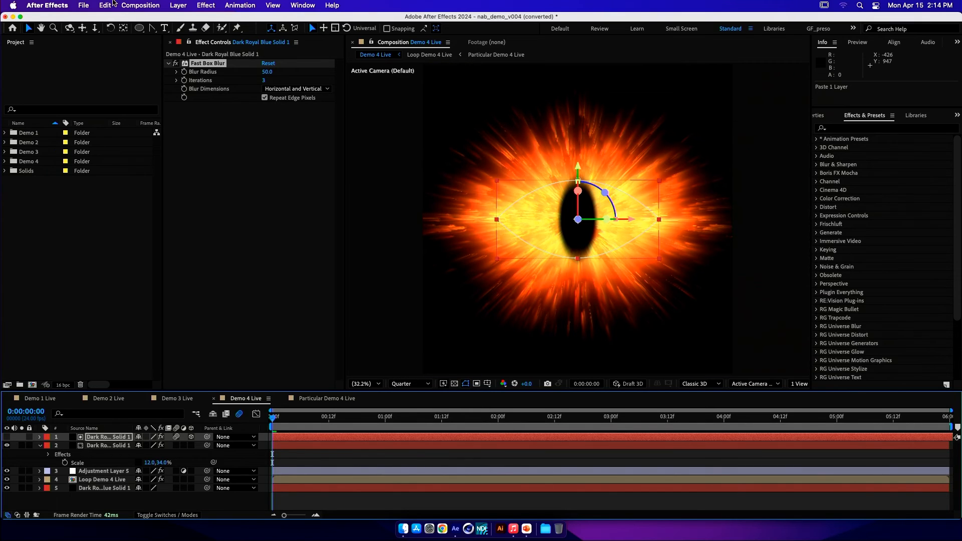
left_click(105, 5)
mouse_move(150, 241)
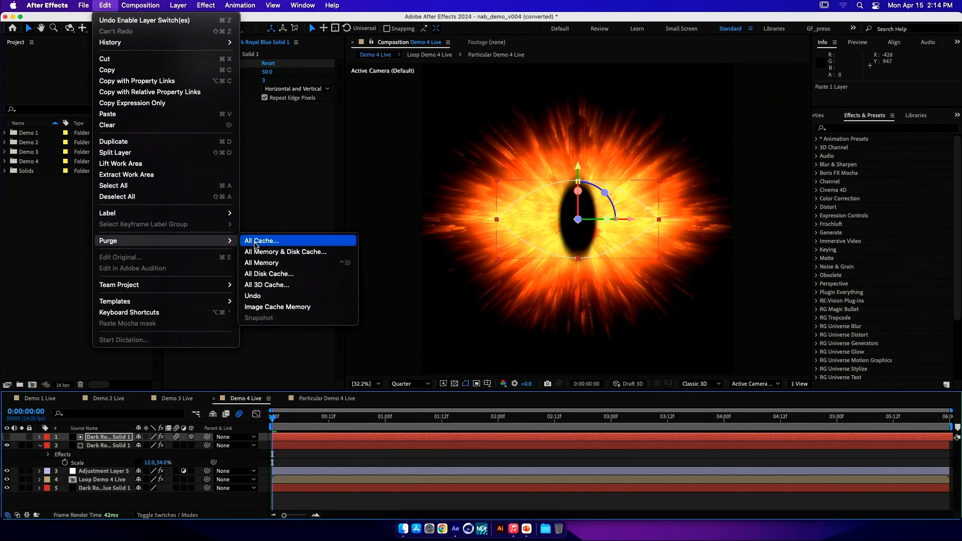
left_click(256, 241)
left_click(549, 292)
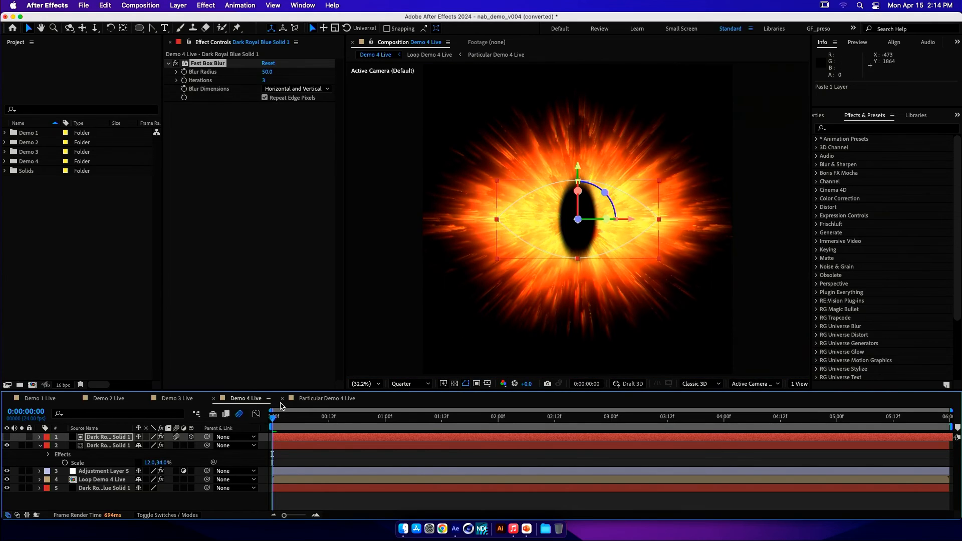
- Close the Particular Demo 4 Live timeline, collapse the layer properties in Demo 4 Live, and enlarge the composition view
left_click(281, 399)
left_click(323, 507)
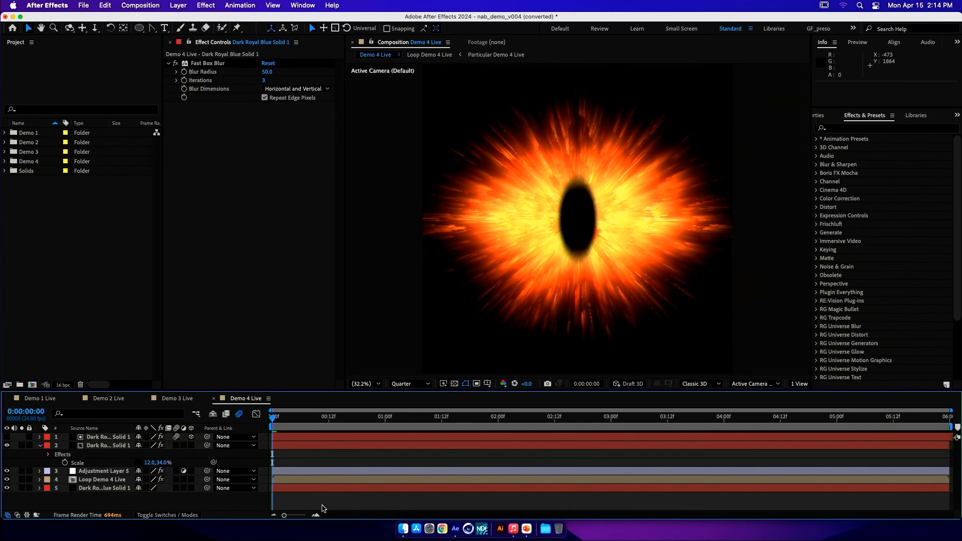
key("u")
key("u")
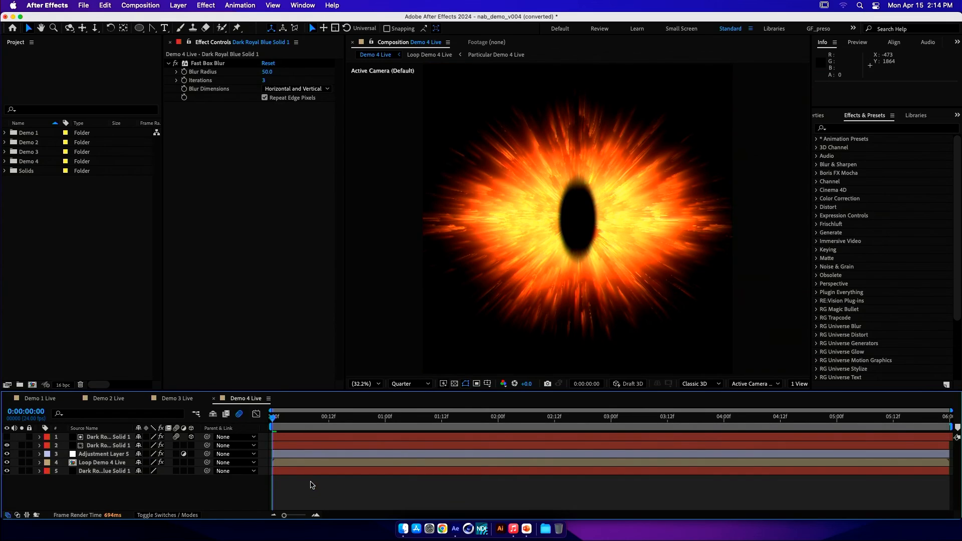
left_click_drag(325, 391, 328, 408)
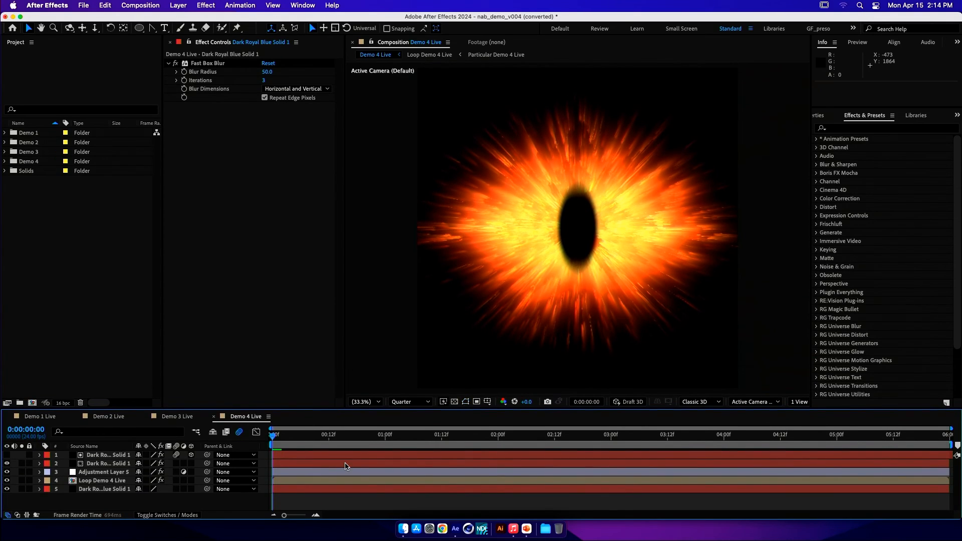
- Preview the blinking eye animation and return to the first frame
key("space")
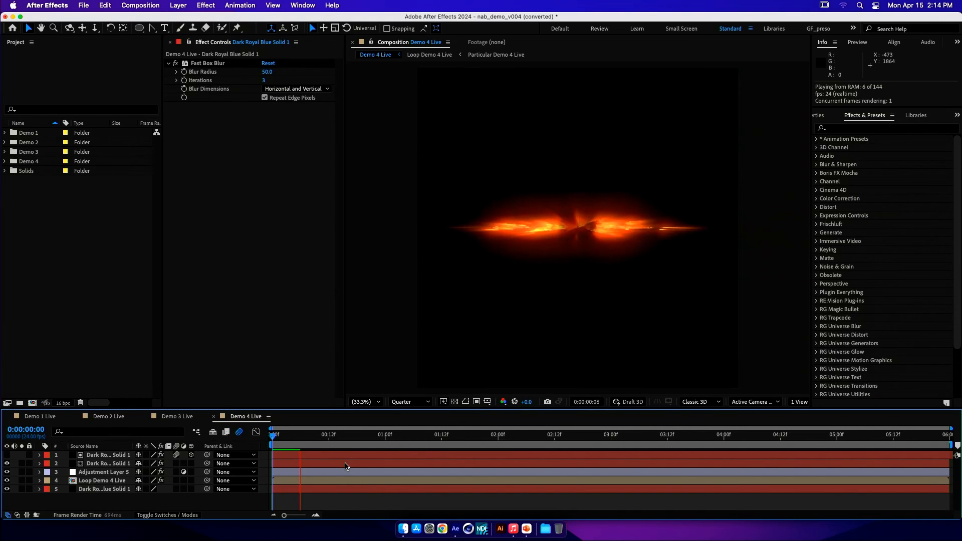
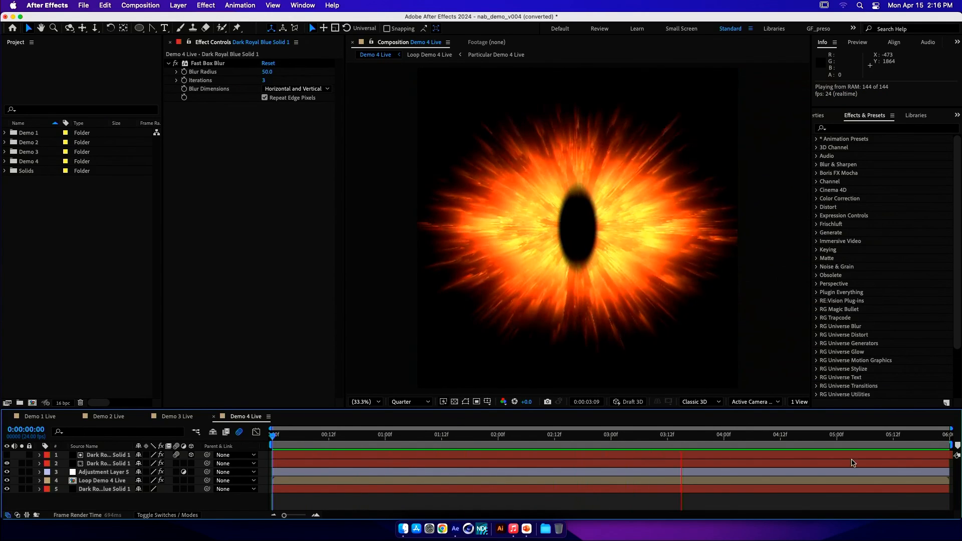
key("space")
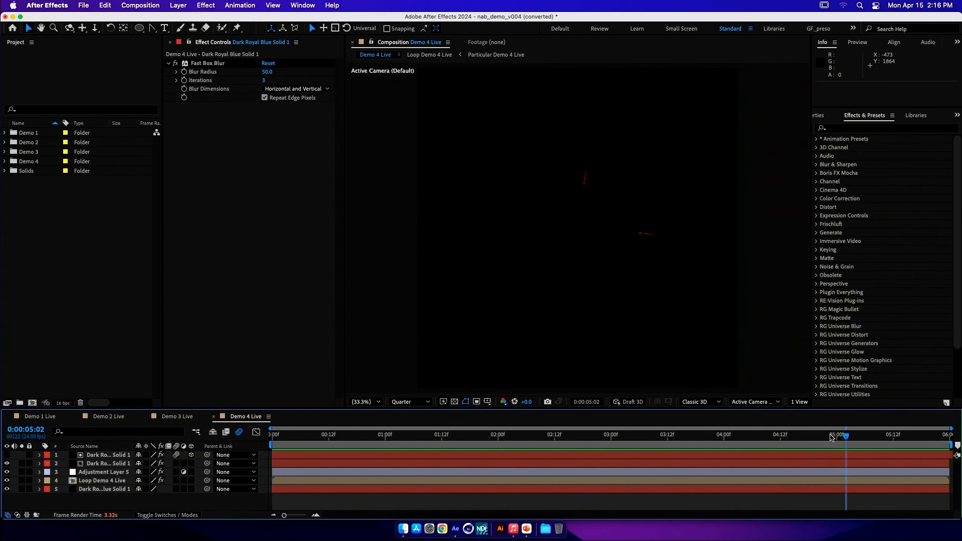
left_click_drag(836, 439, 271, 437)
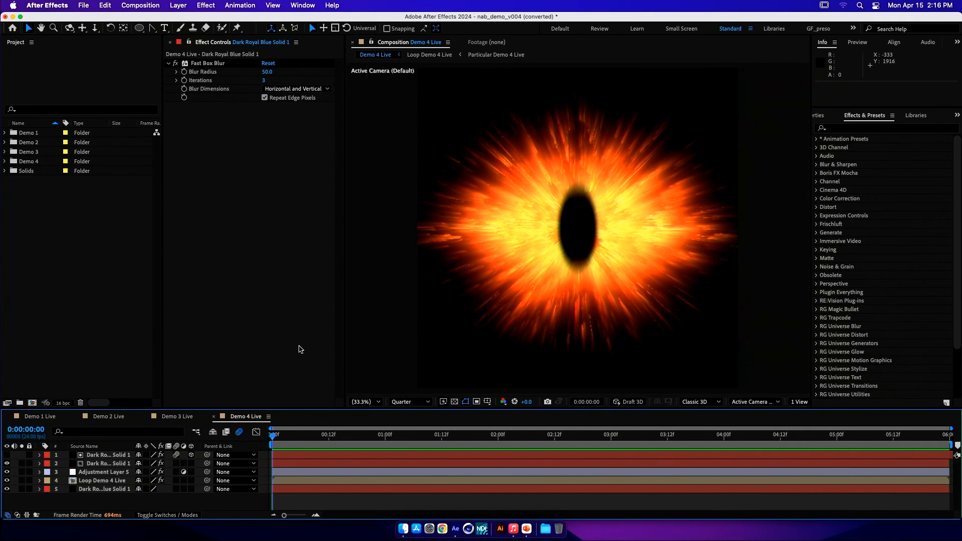
- Add the Optics Compensation effect to Adjustment Layer 5 below the Optical Glow
left_click(111, 472)
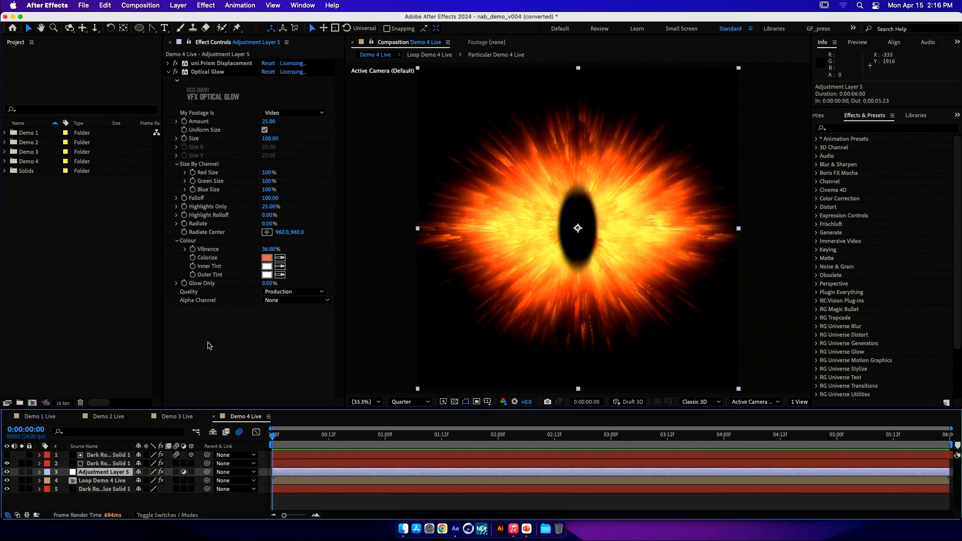
key("ctrl+space")
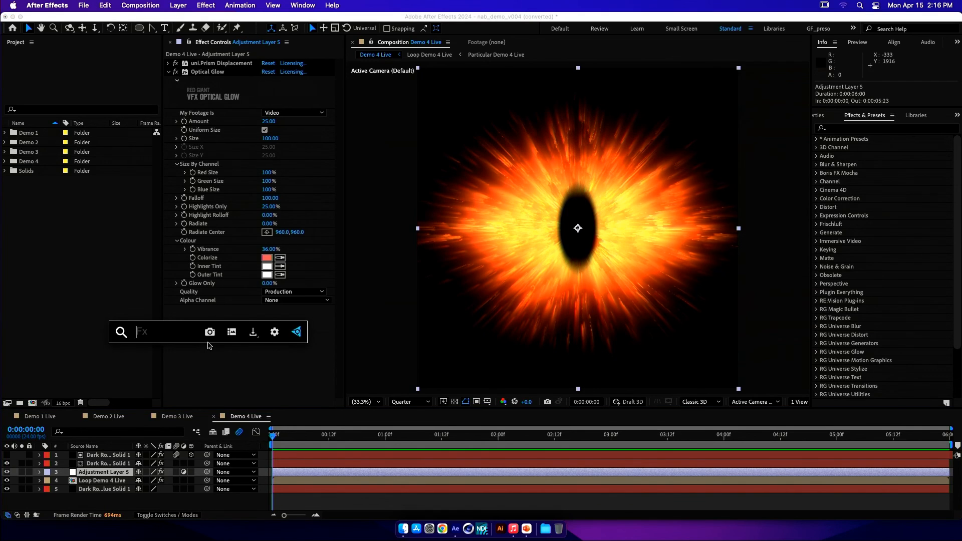
type("op")
key("Down")
key("Down")
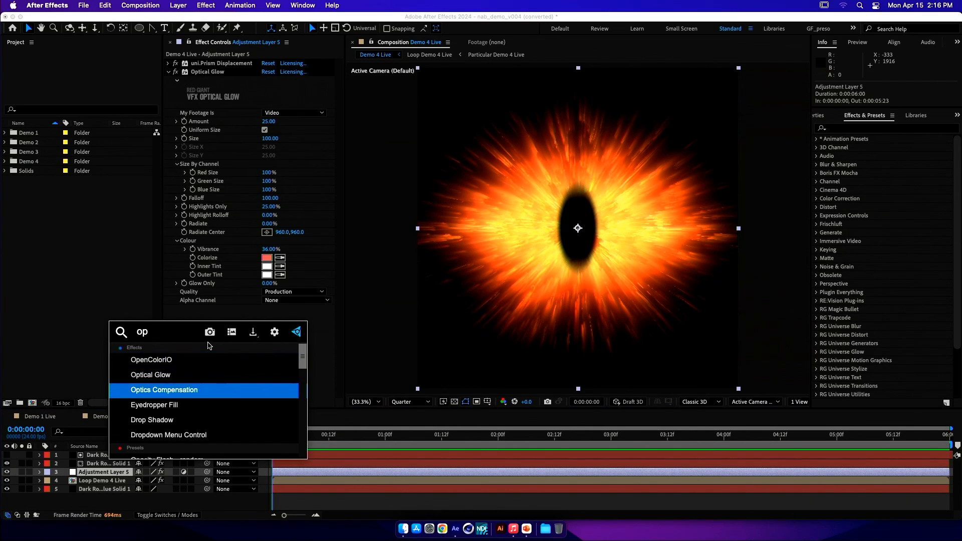
key("Return")
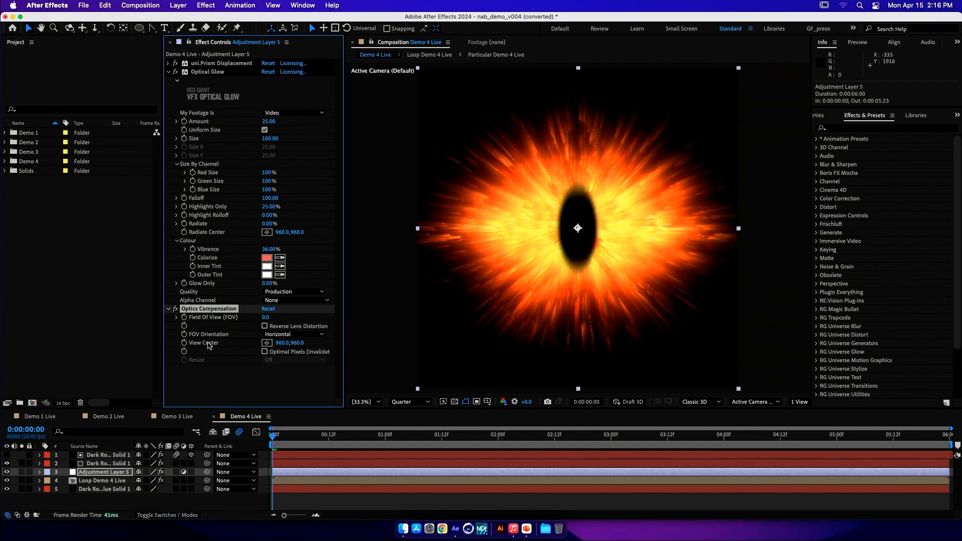
- Set Optics Compensation's Field Of View to 100 and turn on Reverse Lens Distortion
left_click(267, 317)
type("100")
left_click(265, 326)
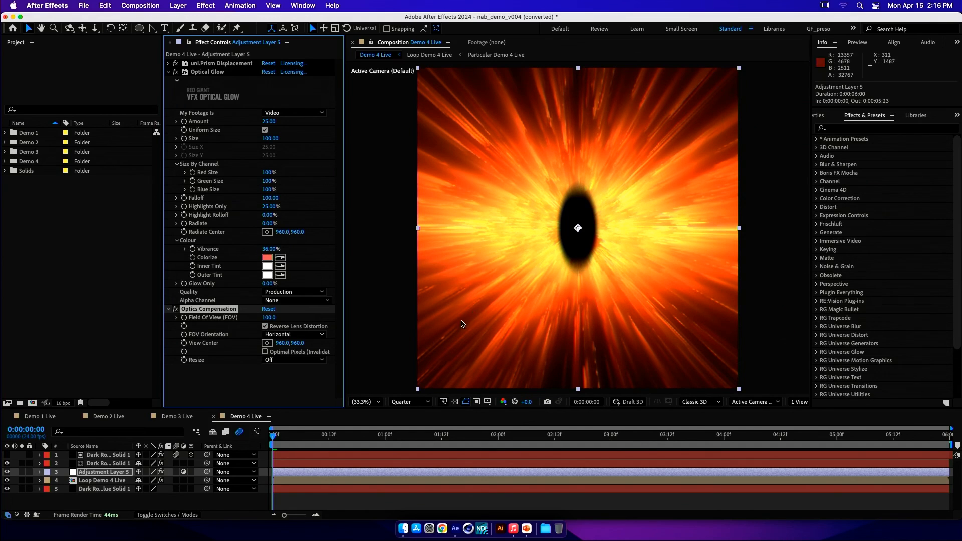
left_click(268, 438)
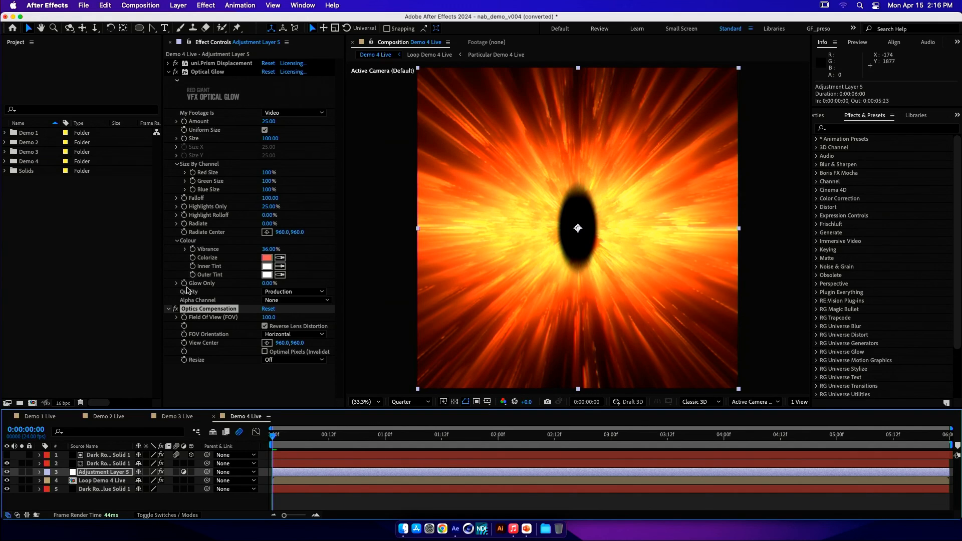
left_click(192, 309)
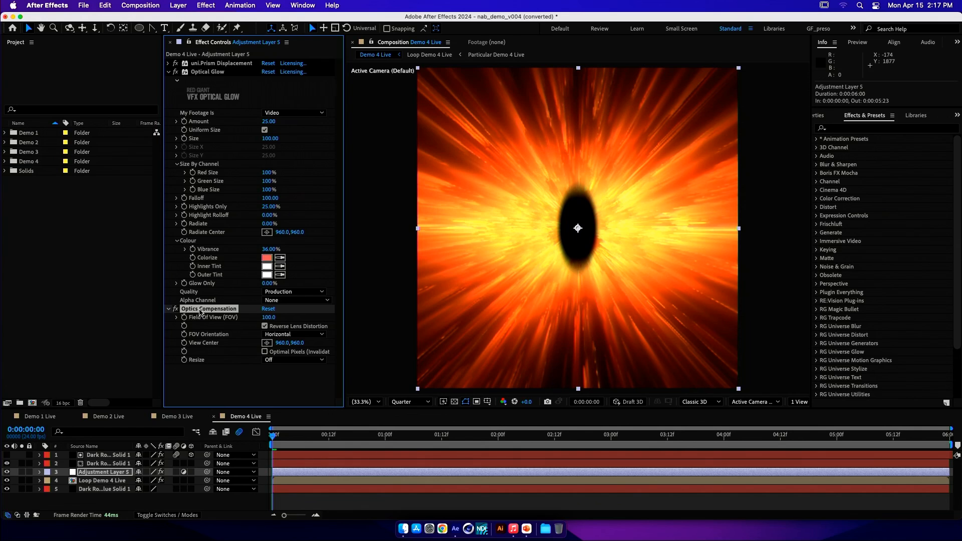
- Move the Optics Compensation effect from Adjustment Layer 5 onto a new adjustment layer placed above all other layers in Demo 4 Live
key("Delete")
right_click(143, 511)
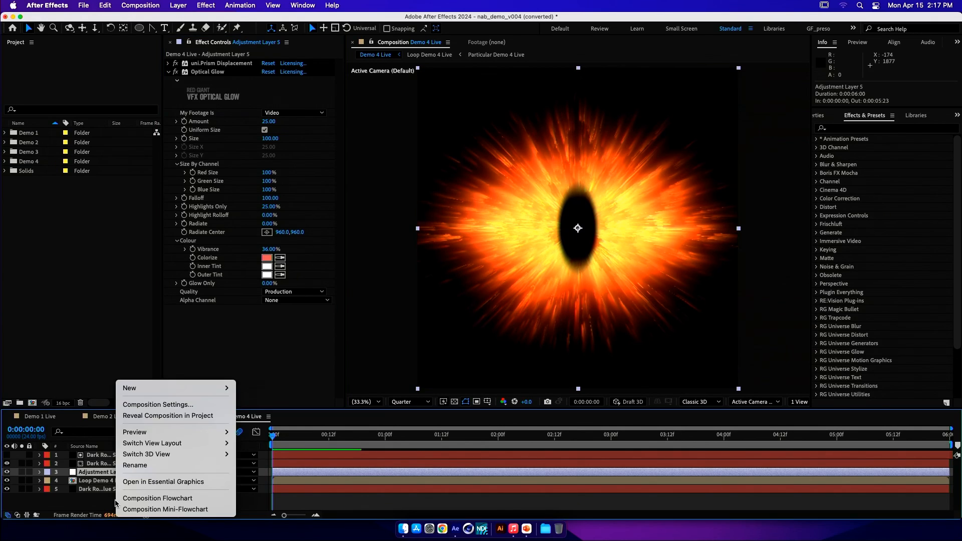
mouse_move(210, 388)
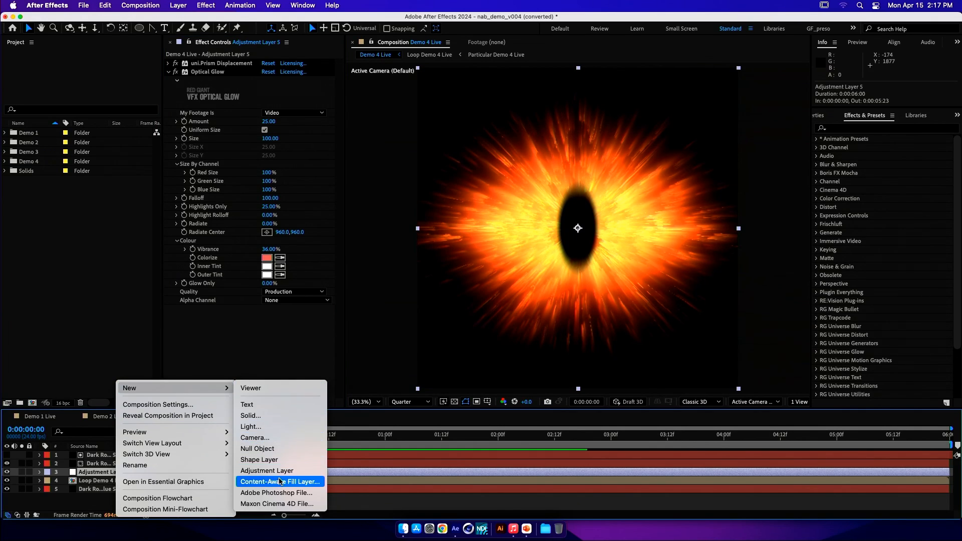
left_click(277, 471)
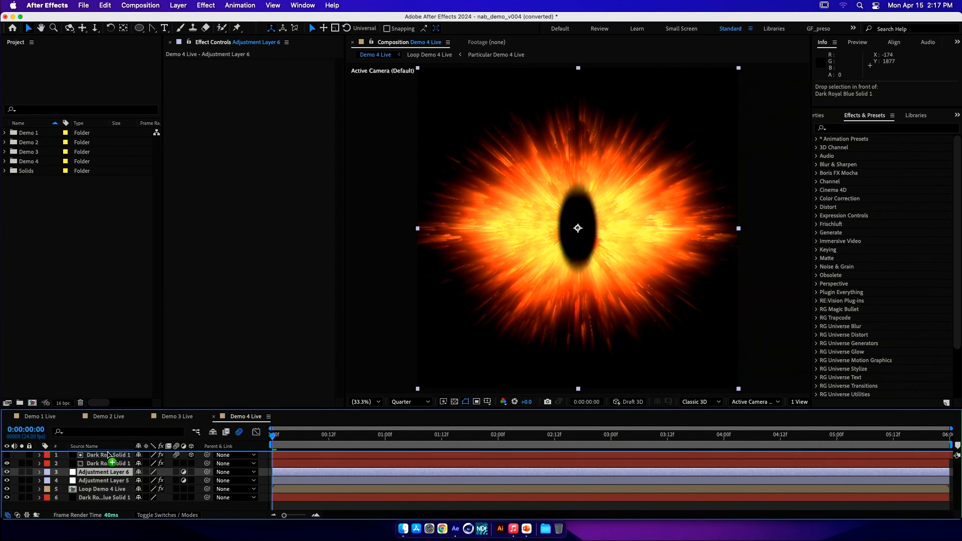
left_click(208, 282)
key("super+v")
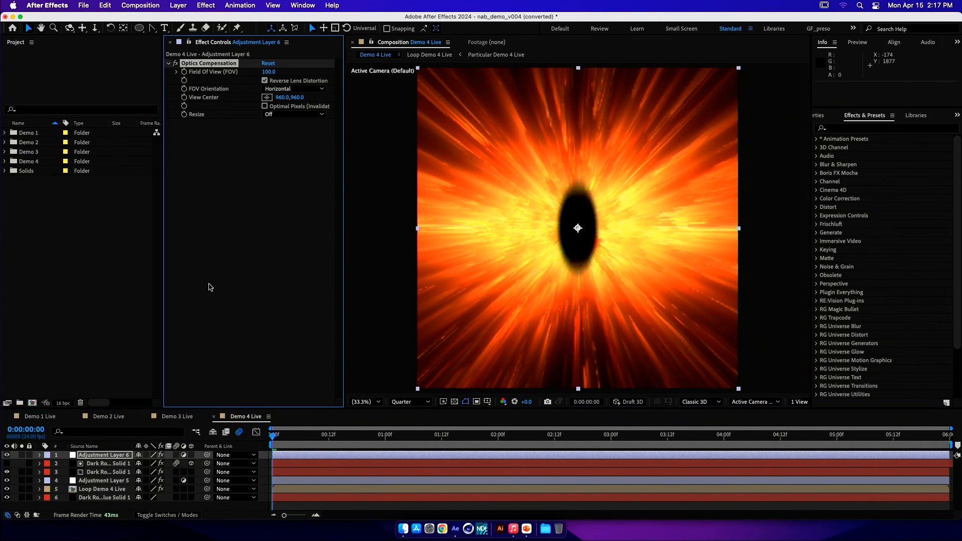
- Preview the full Demo 4 Live loop with the lens distortion, stop playback, and enlarge the timeline area
key("space")
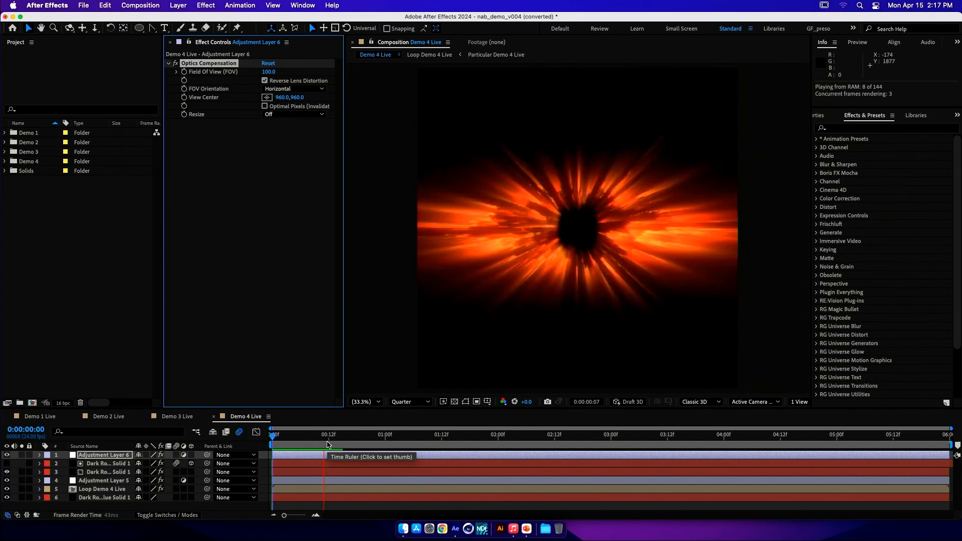
left_click_drag(359, 446, 257, 413)
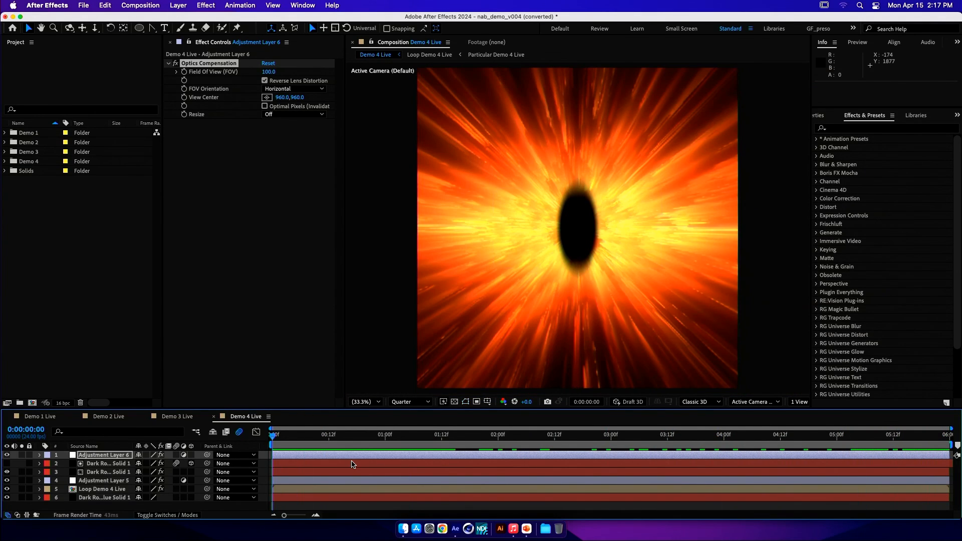
key("space")
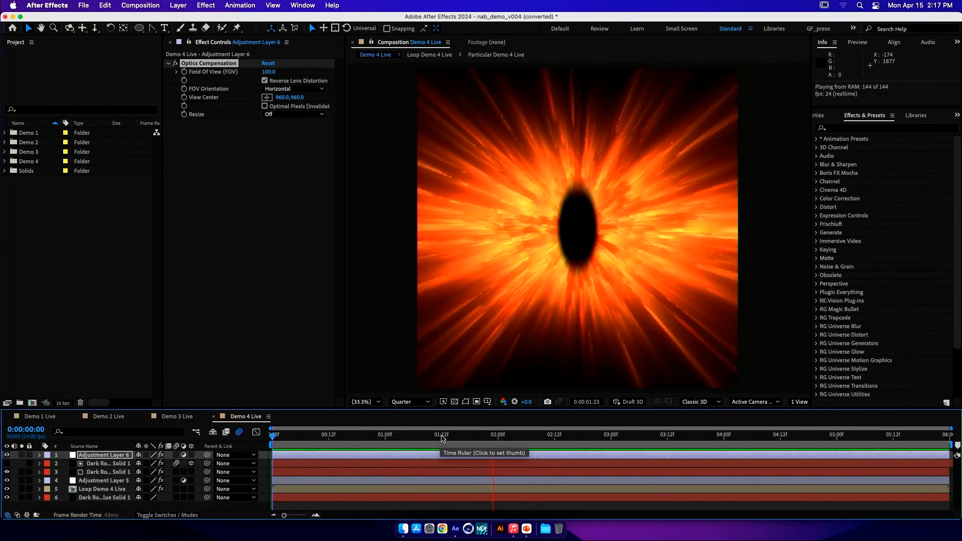
key("space")
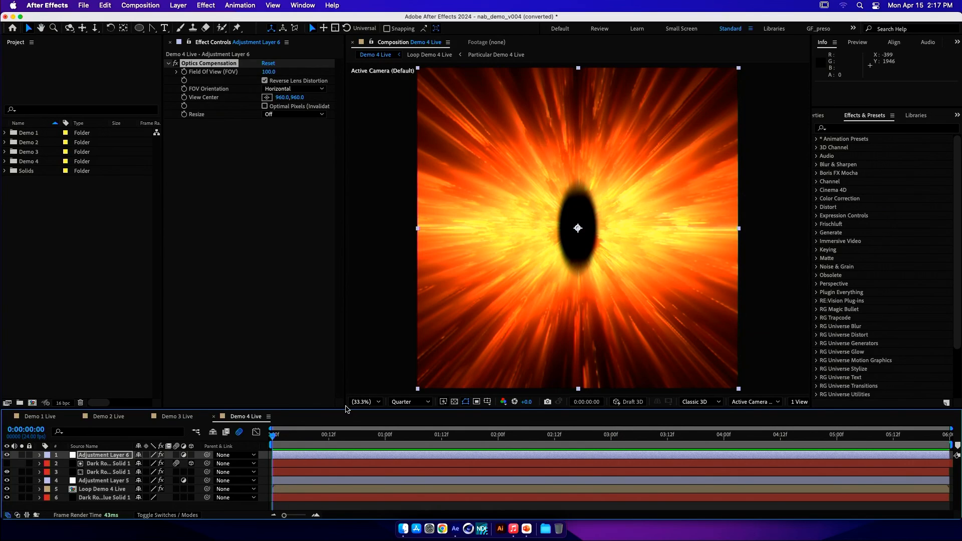
left_click_drag(346, 409, 346, 374)
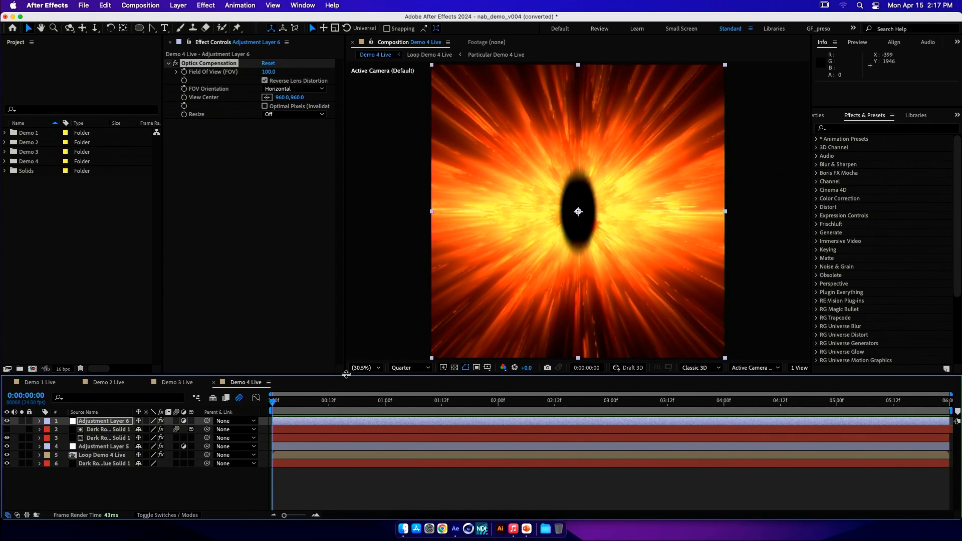
- Switch to the PowerPoint presentation and show slide 7, the closing thank-you slide with the QR code
left_click(525, 530)
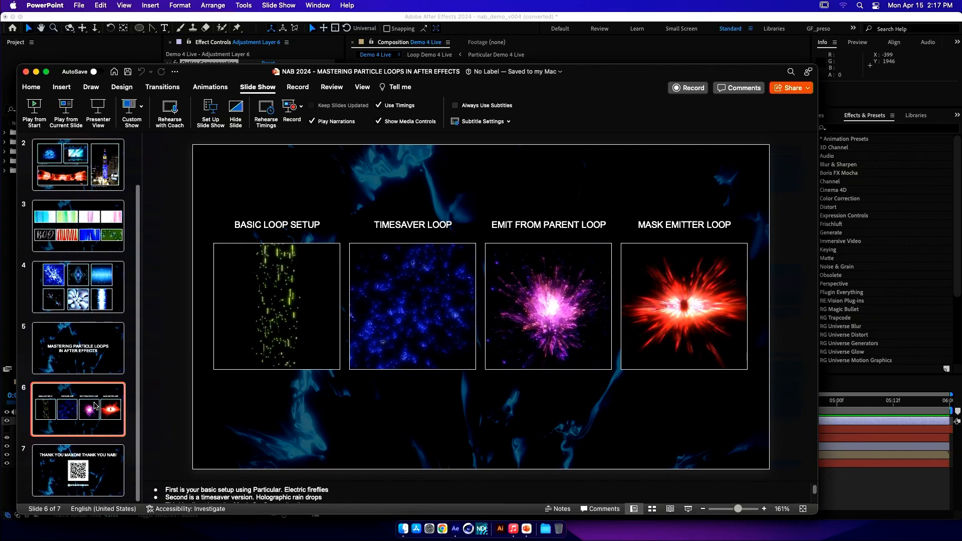
left_click(84, 456)
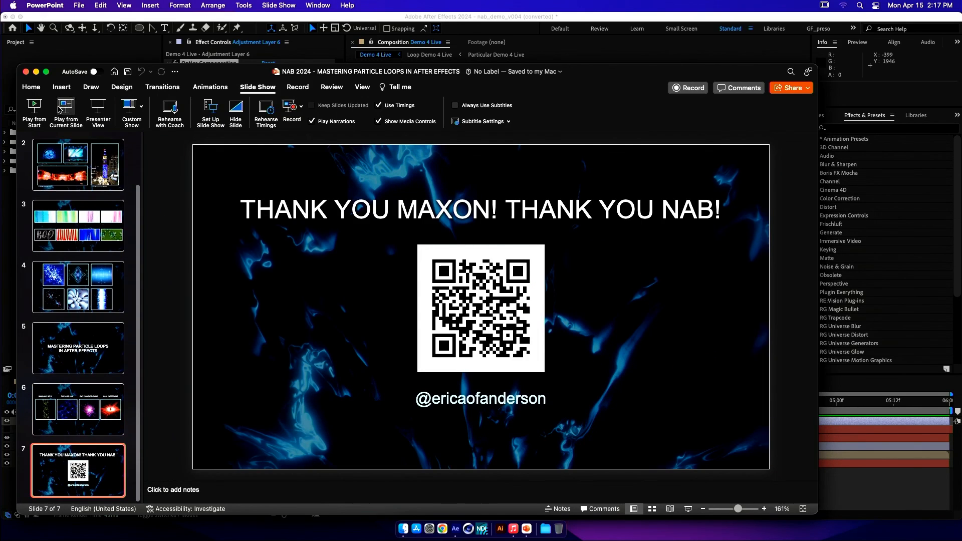